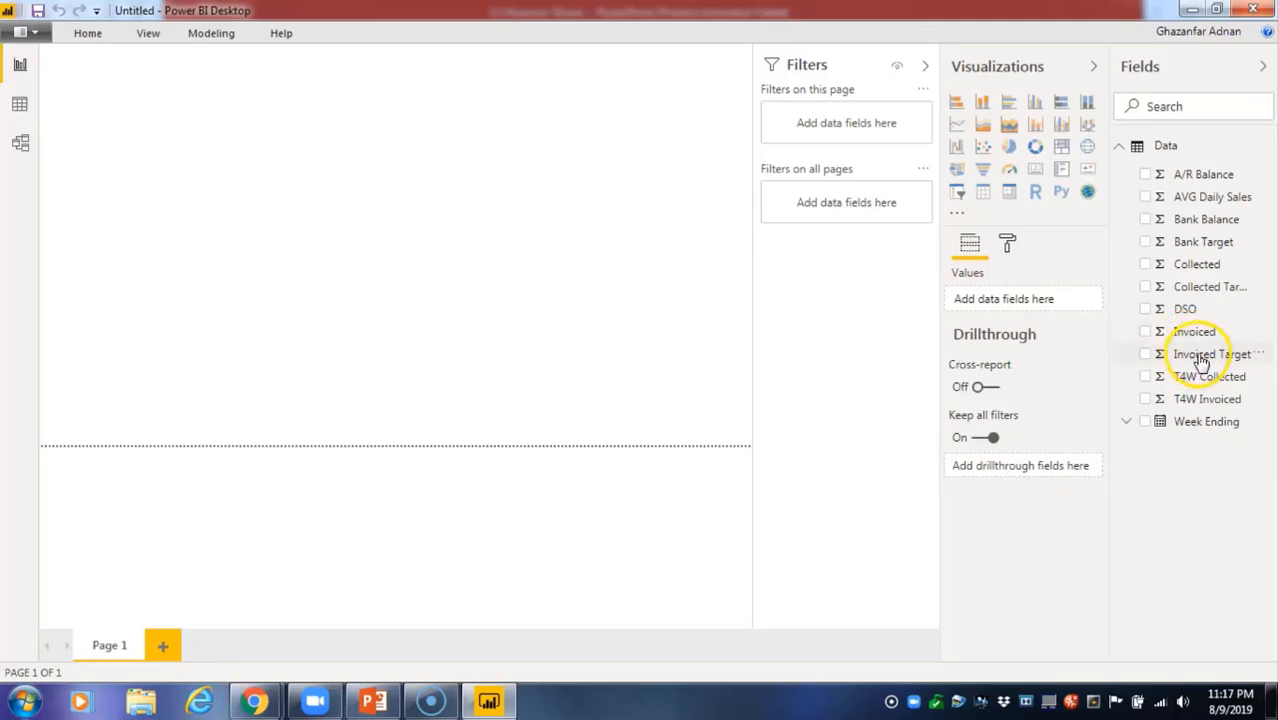
Insert a table visual on the page with the Invoiced, Invoiced Target and Week Ending fields.
left_click(986, 191)
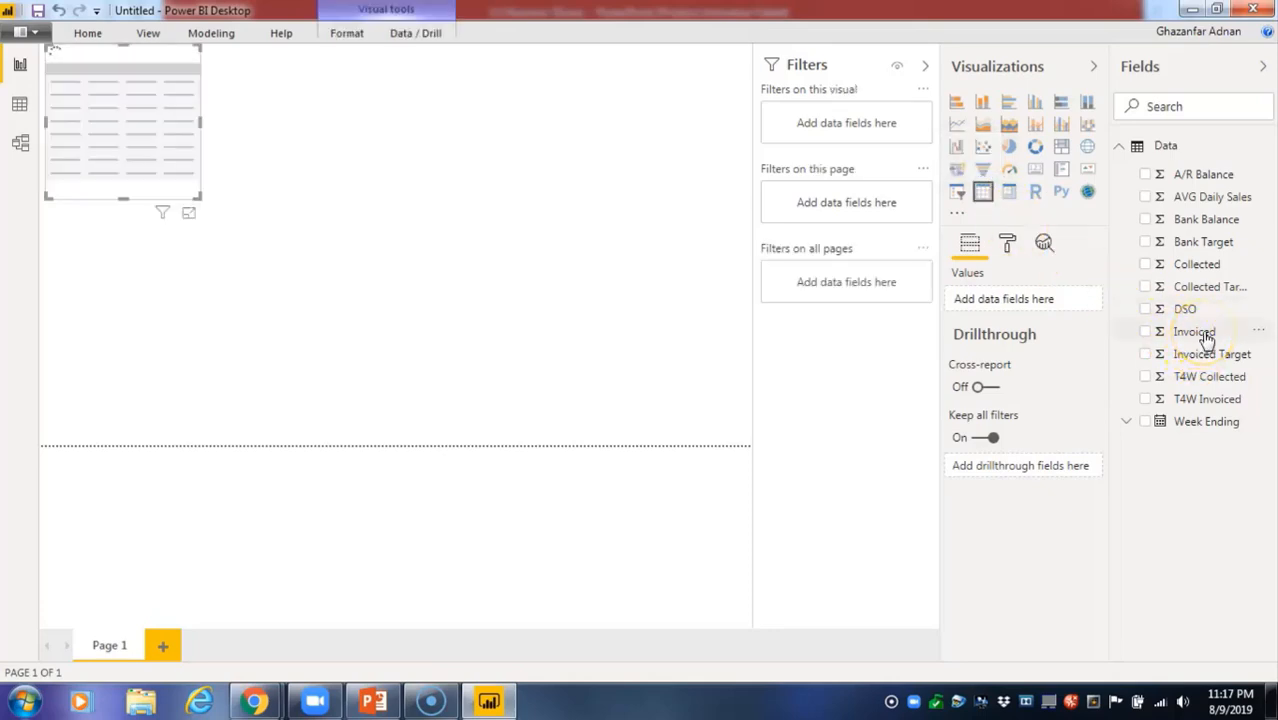
left_click_drag(1207, 338, 187, 182)
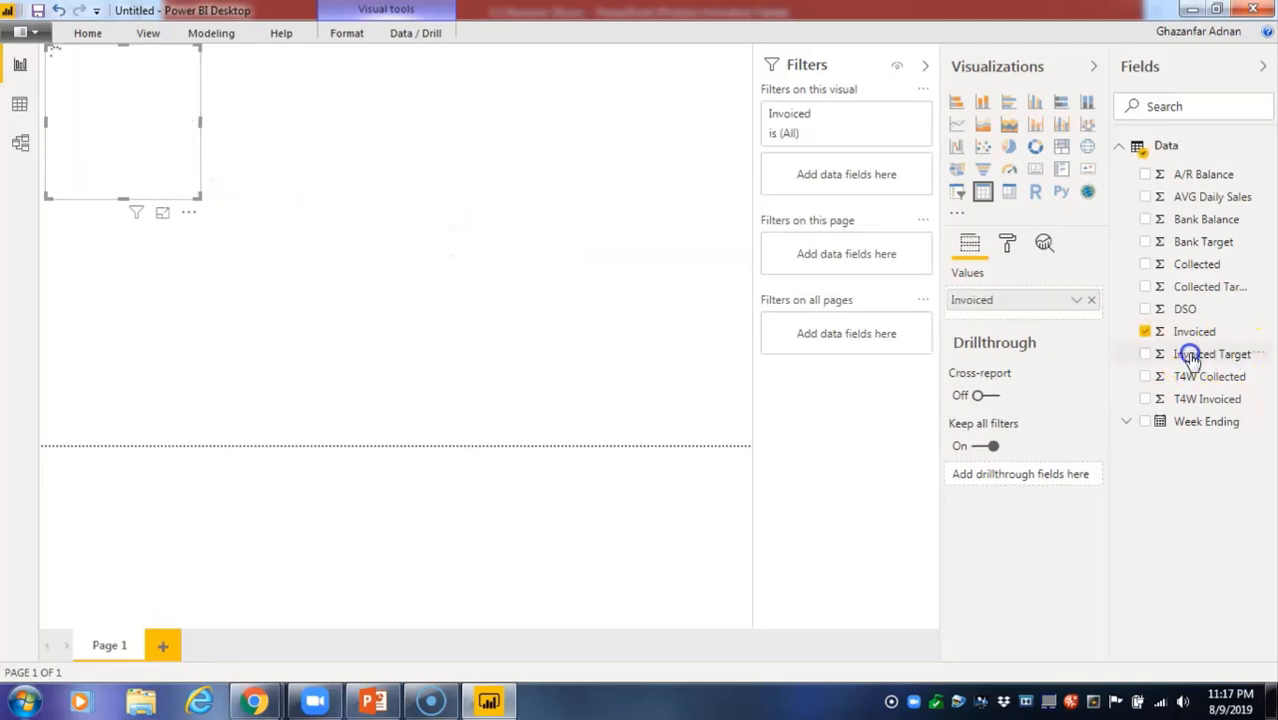
left_click_drag(1190, 358, 172, 184)
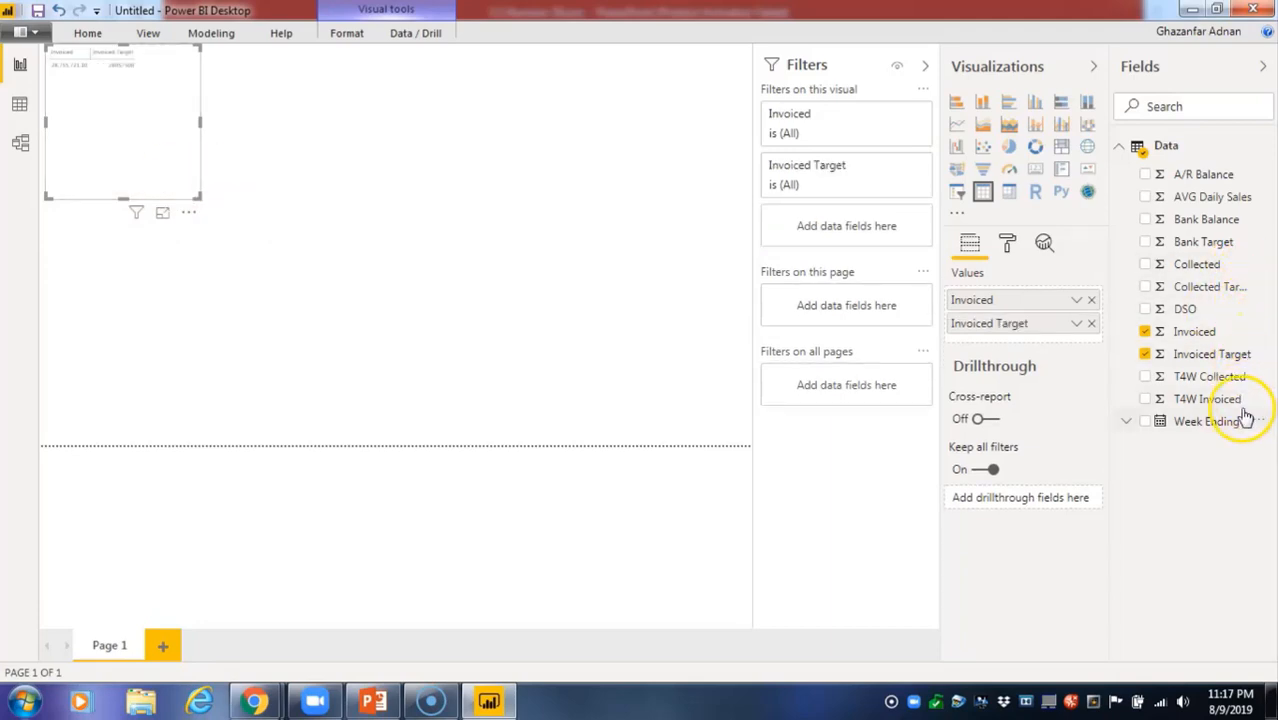
left_click_drag(1243, 424, 187, 139)
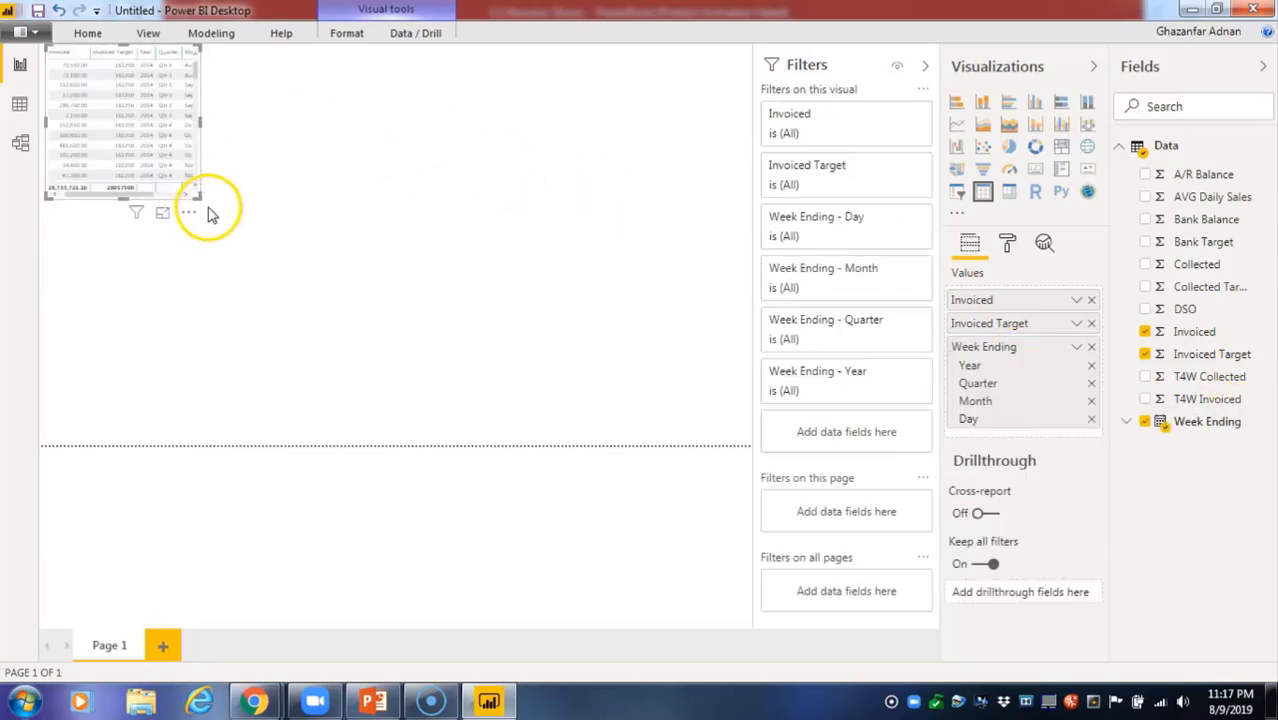
Enlarge the table visual to fit all its columns, look through its rows, and trim the empty space beside the last column.
left_click_drag(198, 196, 317, 448)
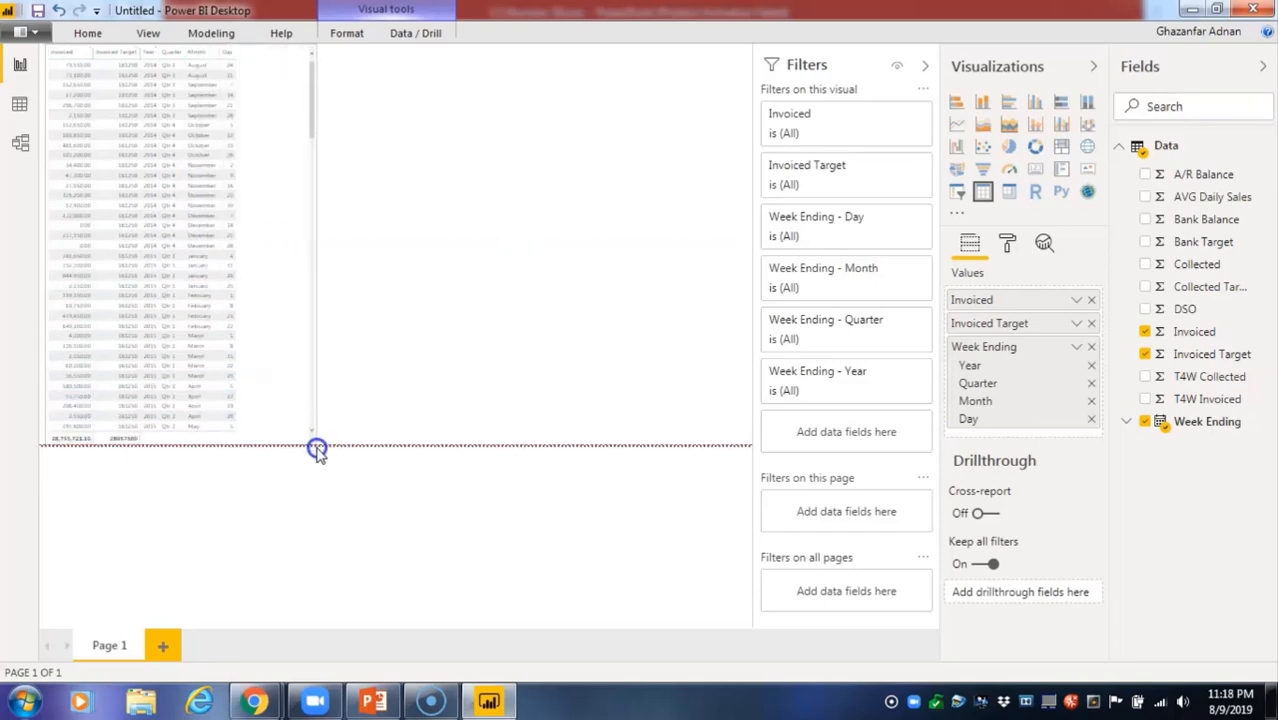
left_click(351, 205)
scroll(293, 130, "down", 3)
scroll(293, 130, "up", 3)
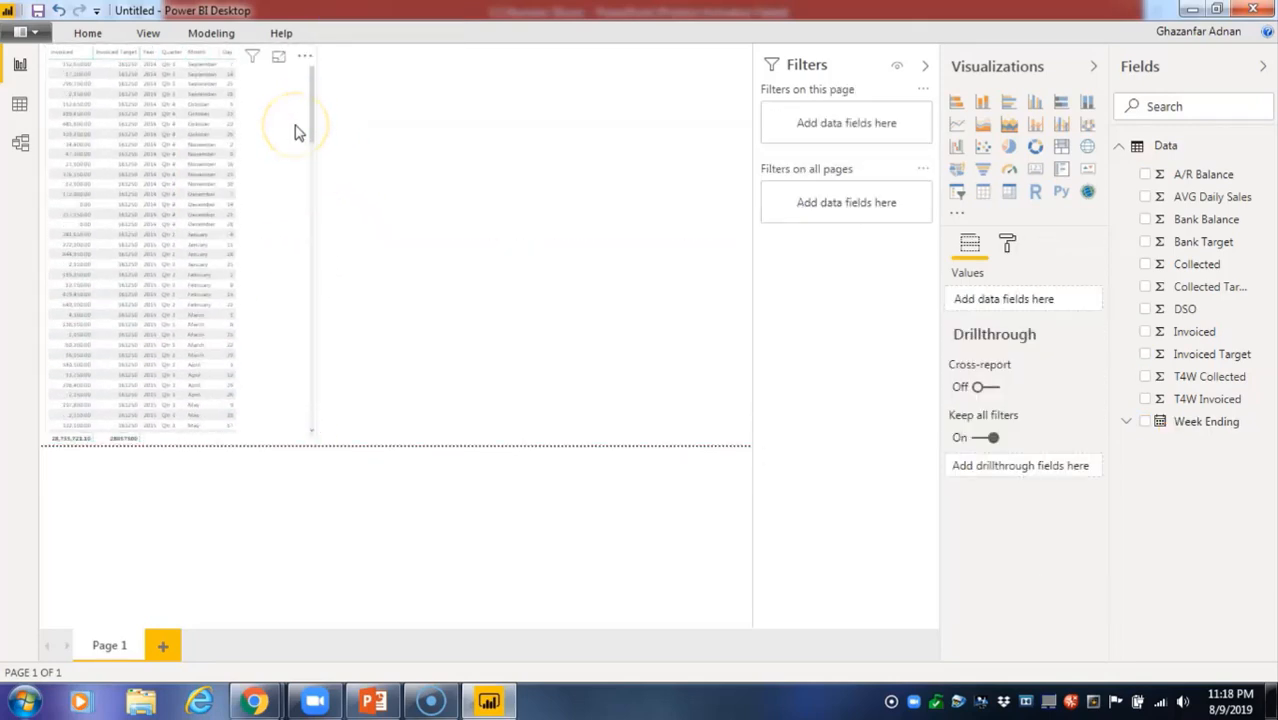
left_click(266, 183)
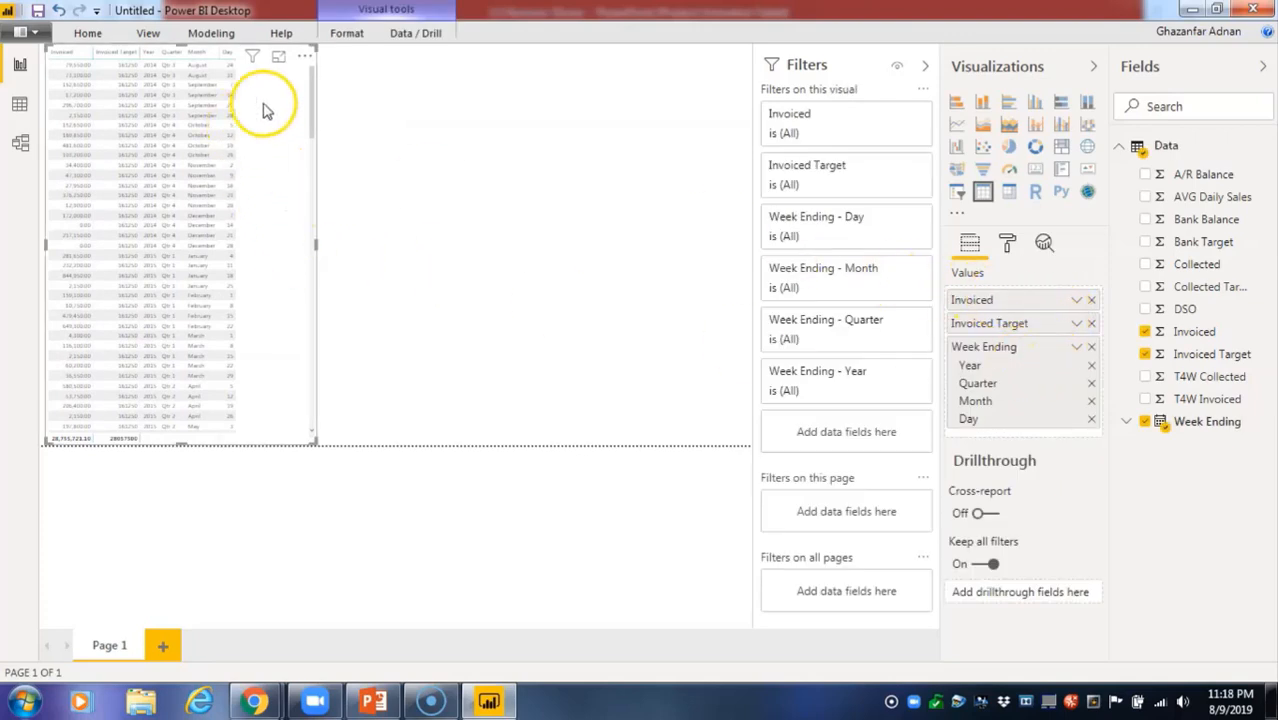
left_click(312, 178)
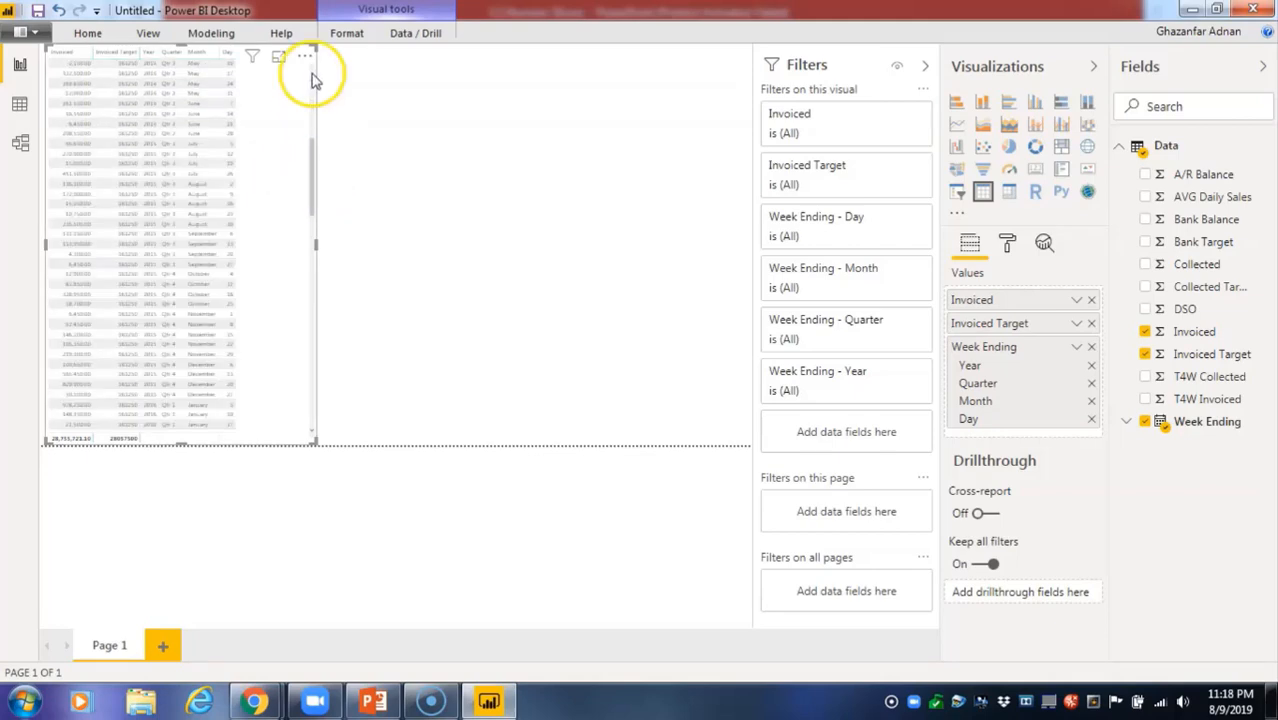
left_click_drag(316, 441, 262, 428)
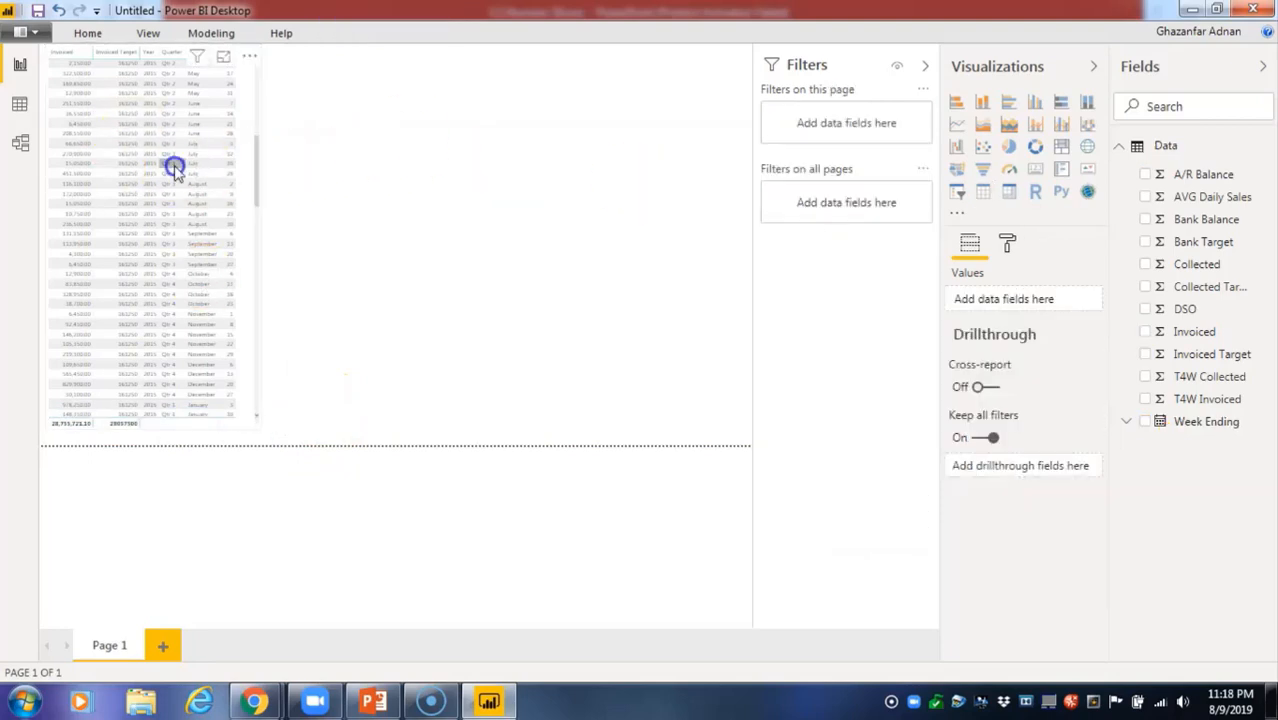
left_click(171, 163)
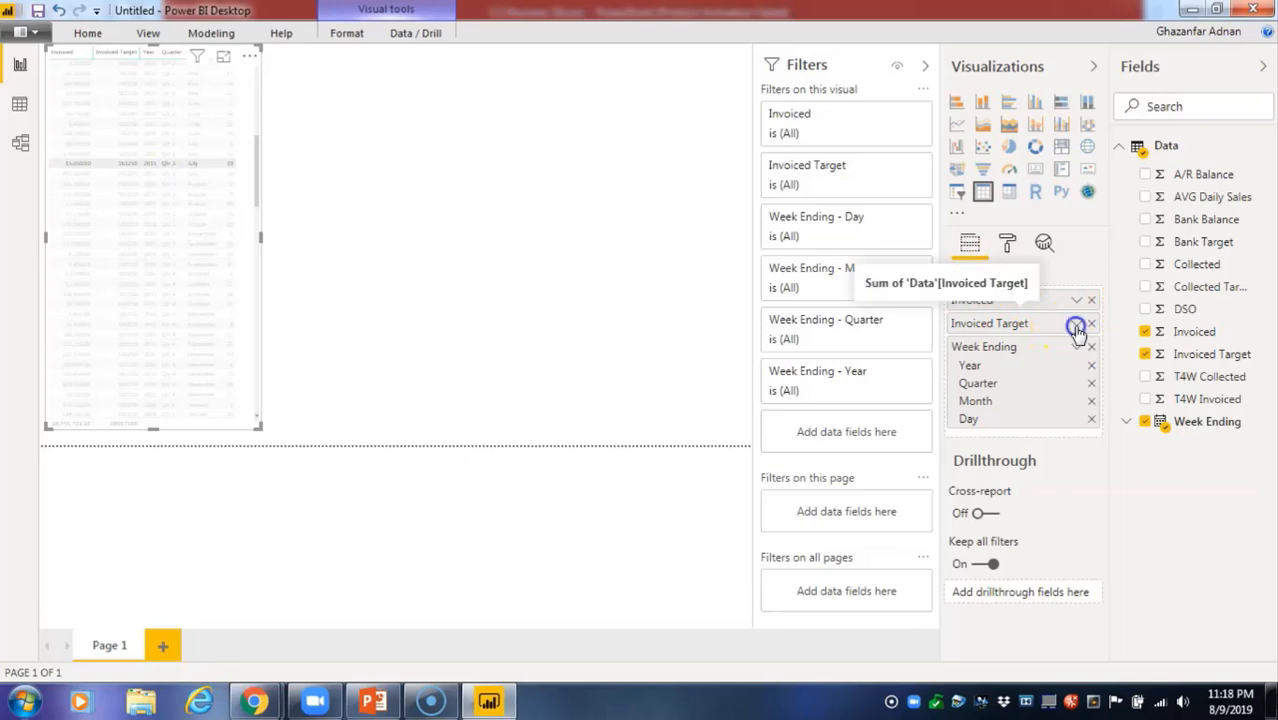
left_click(1076, 328)
mouse_move(1064, 402)
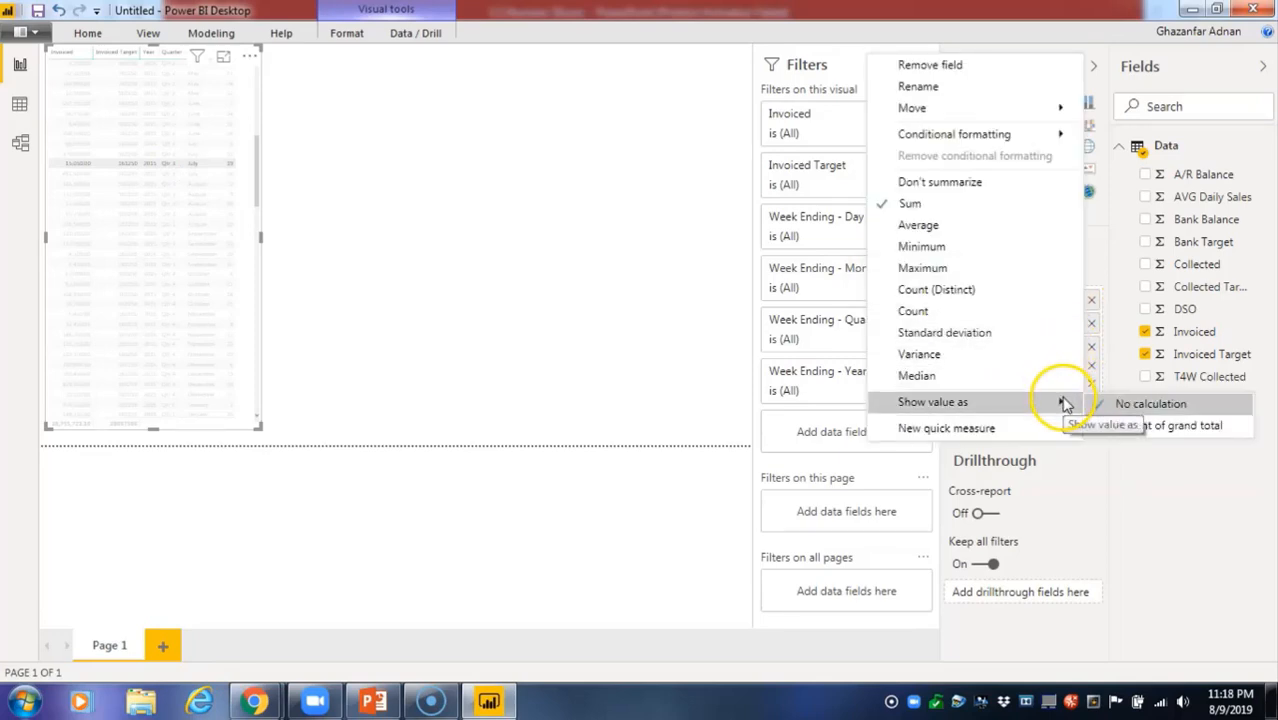
left_click(672, 232)
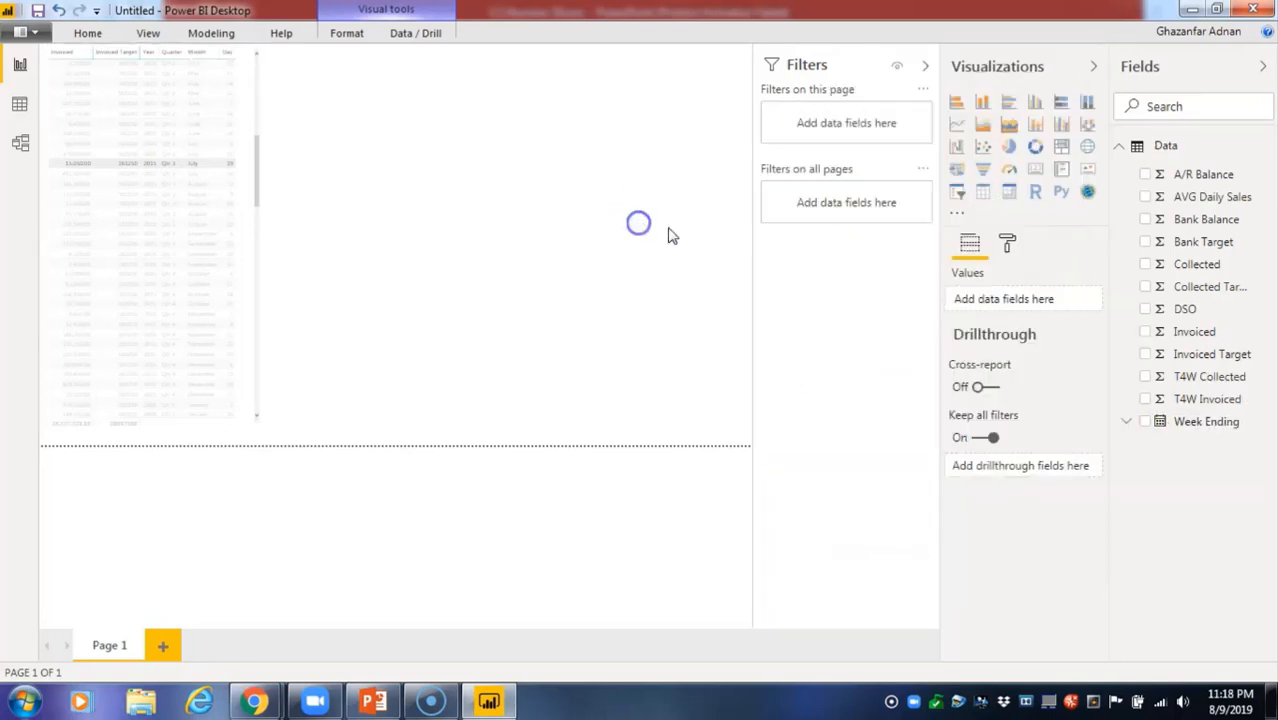
Move Invoiced Target ahead of Invoiced in the table and switch Week Ending from Date Hierarchy to the plain Week Ending date.
left_click(150, 125)
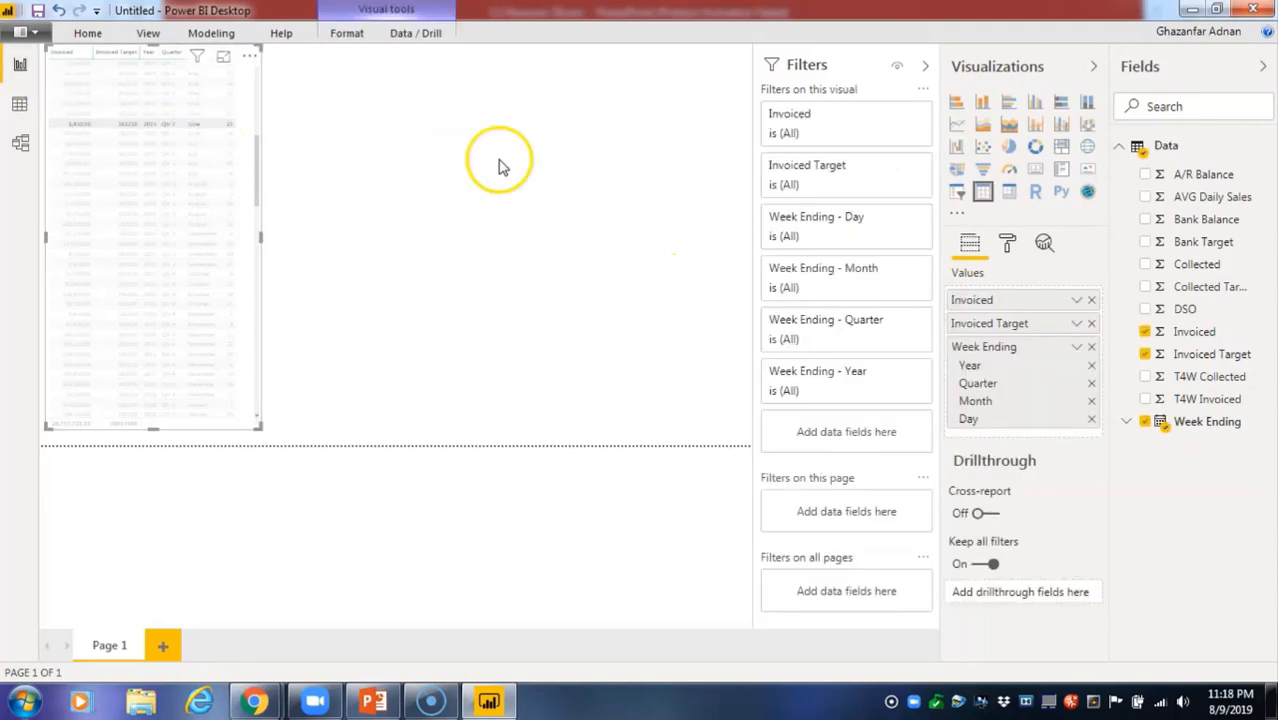
left_click(1074, 326)
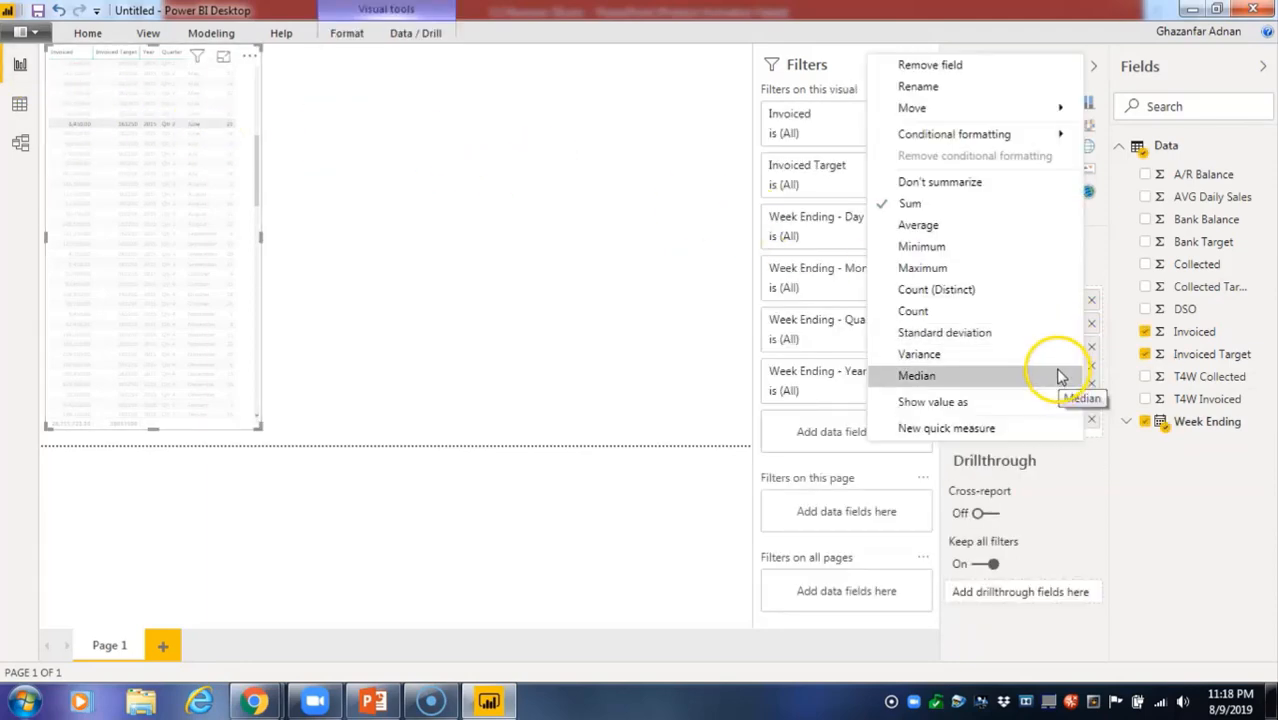
mouse_move(1022, 416)
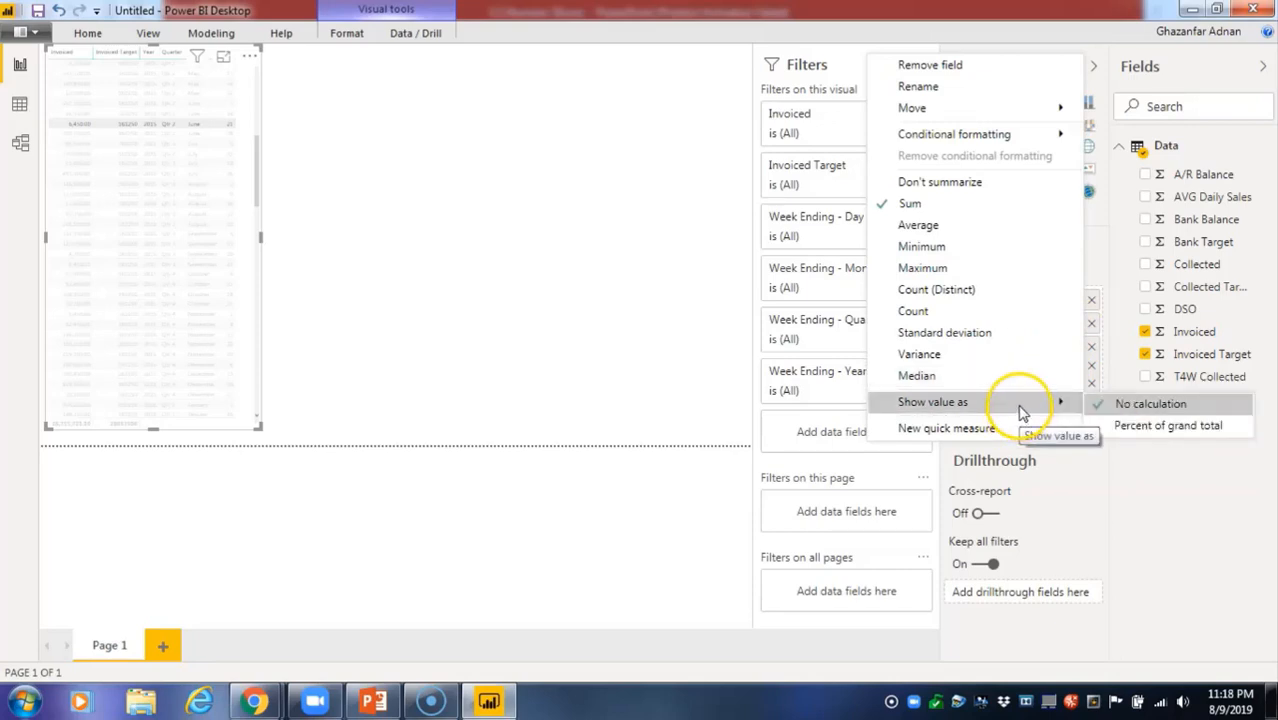
mouse_move(935, 136)
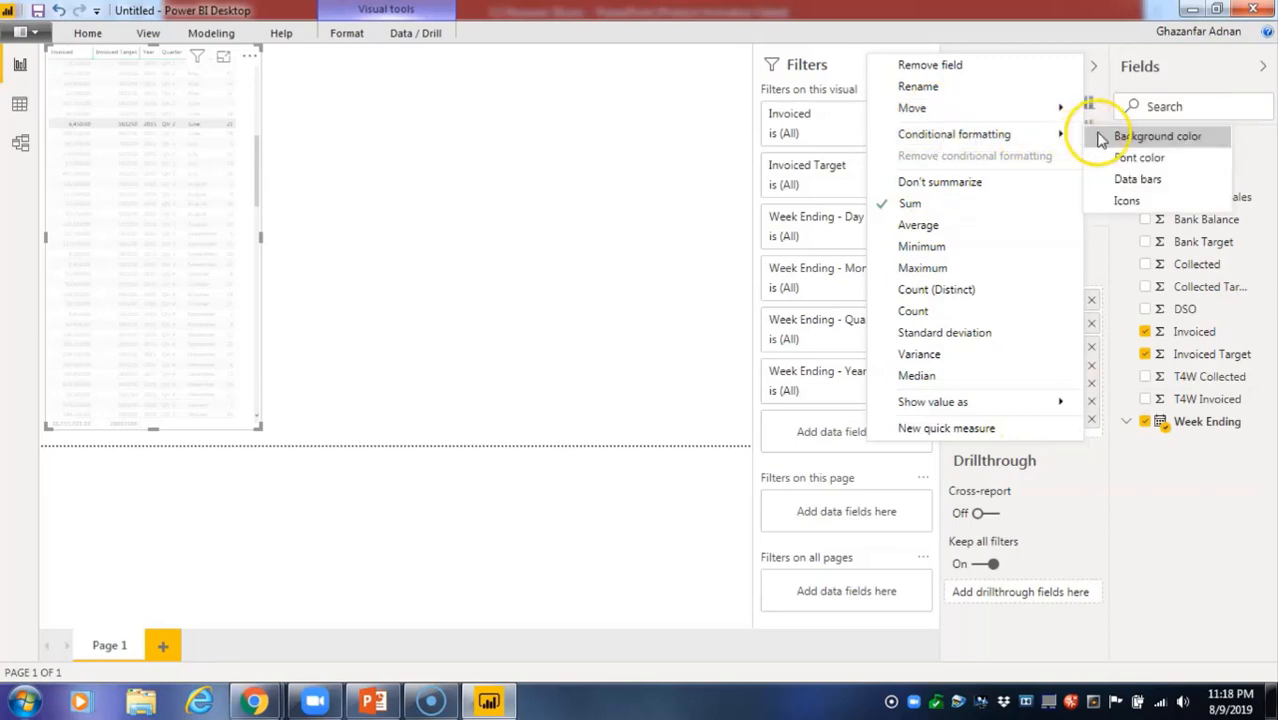
left_click(1128, 153)
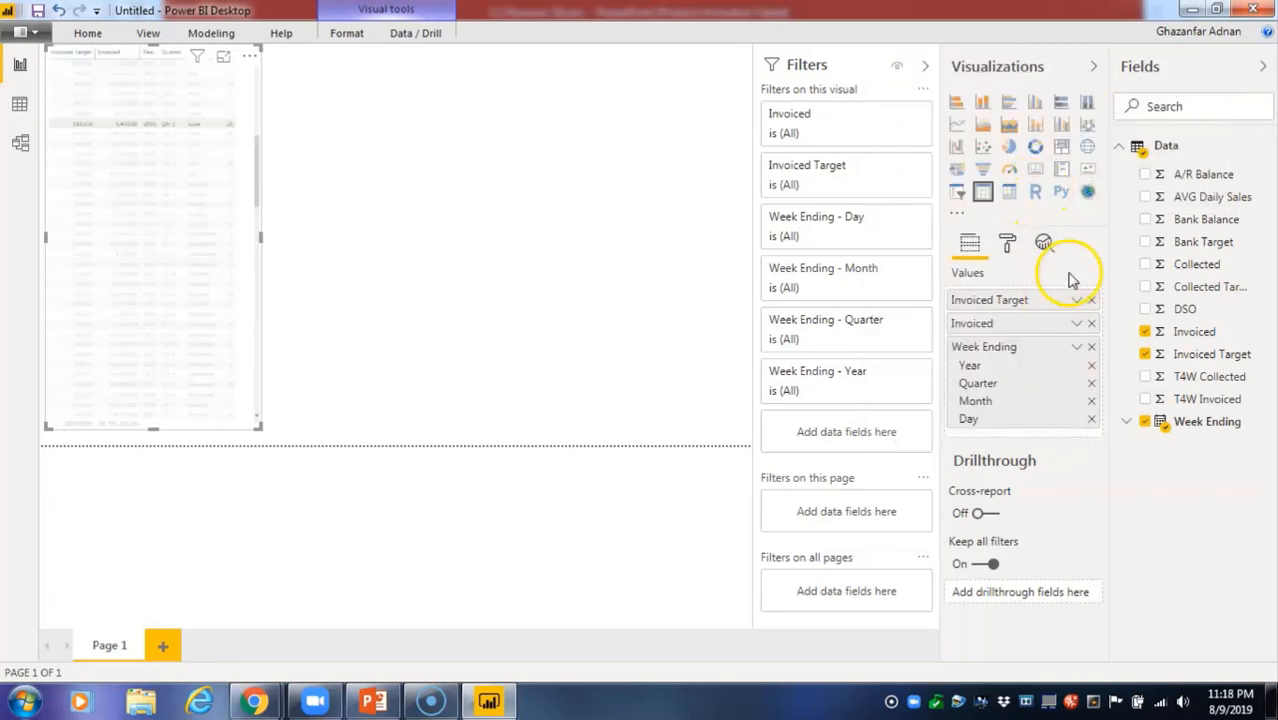
left_click(1076, 349)
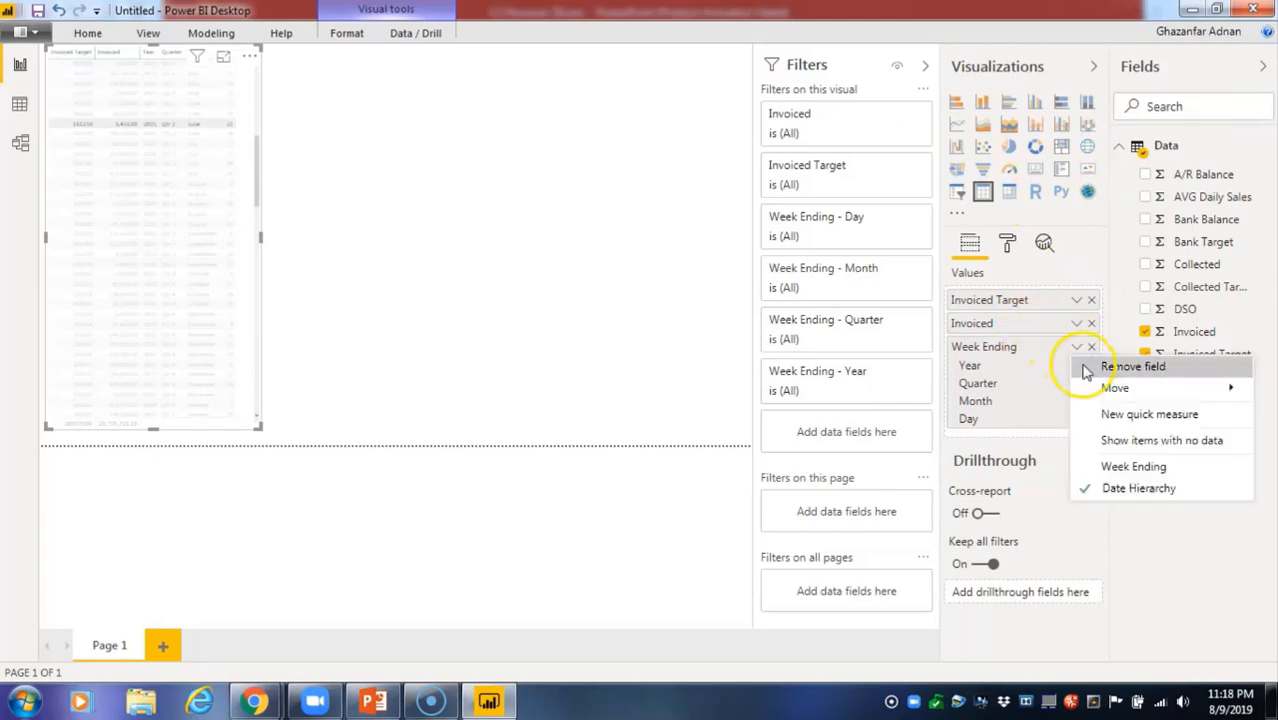
left_click(1148, 470)
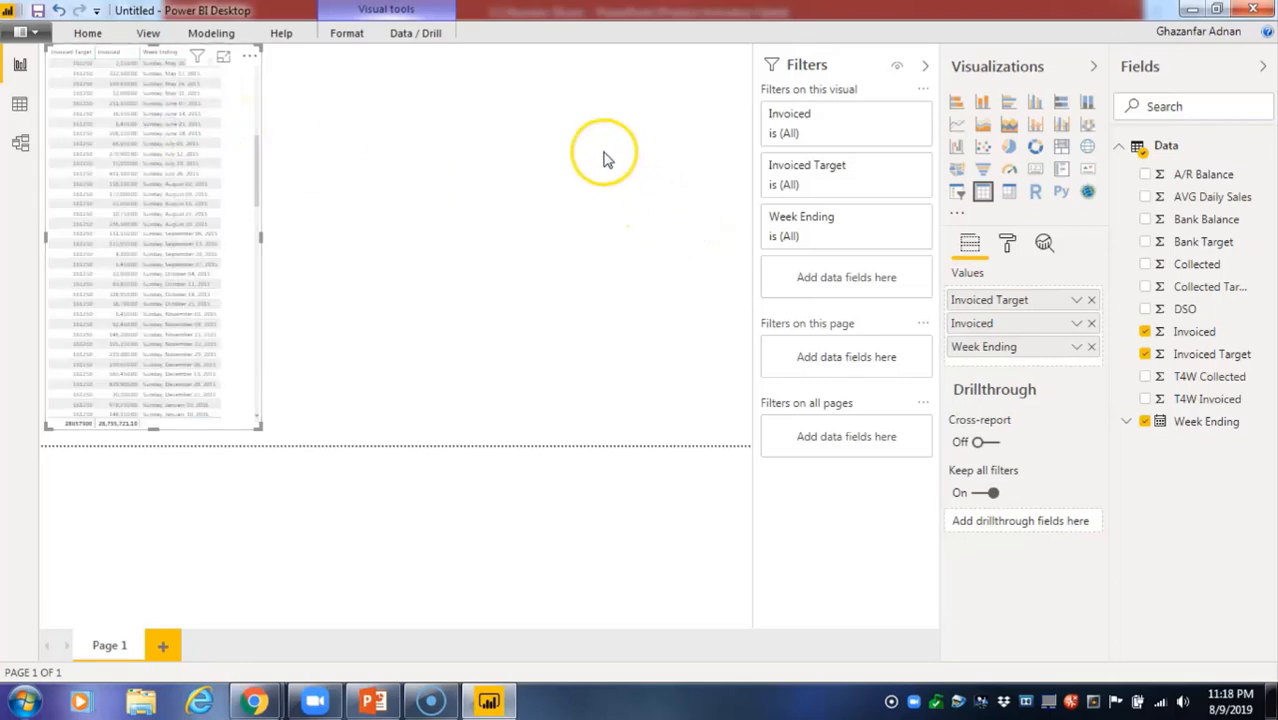
Convert the table into a line chart and widen it to about two thirds of the page.
left_click(958, 126)
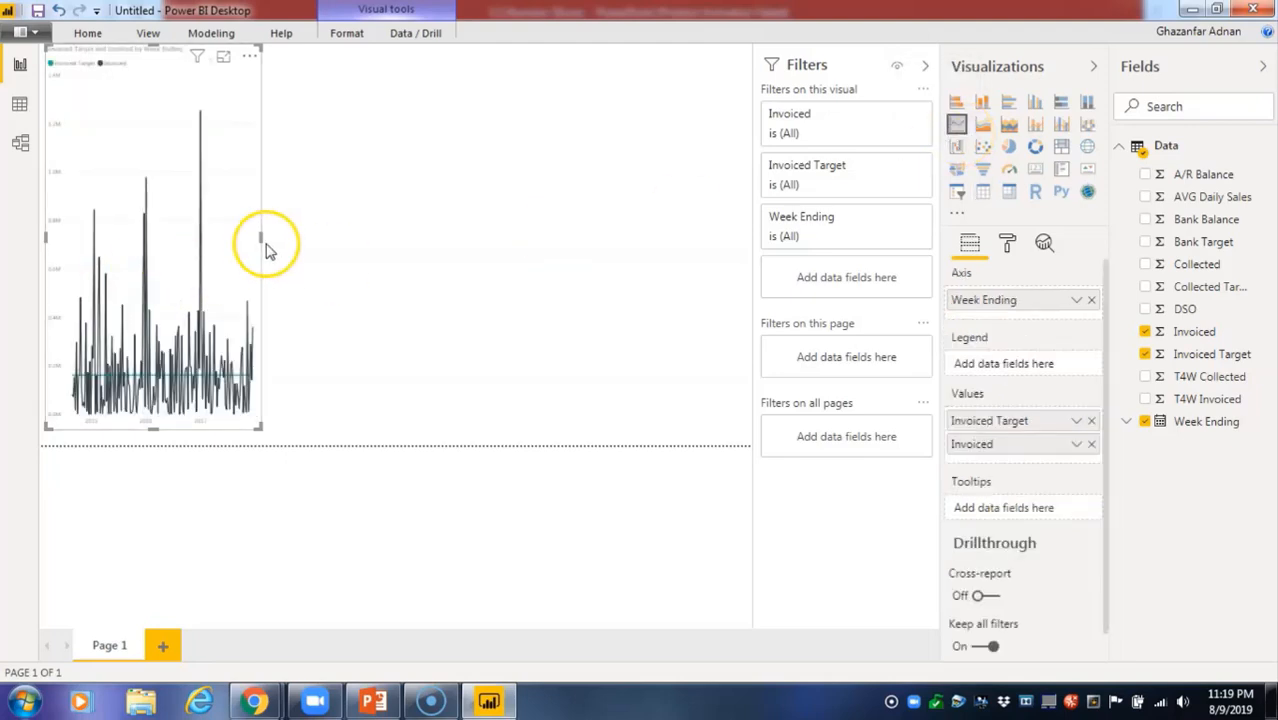
left_click_drag(261, 237, 518, 240)
left_click(520, 240)
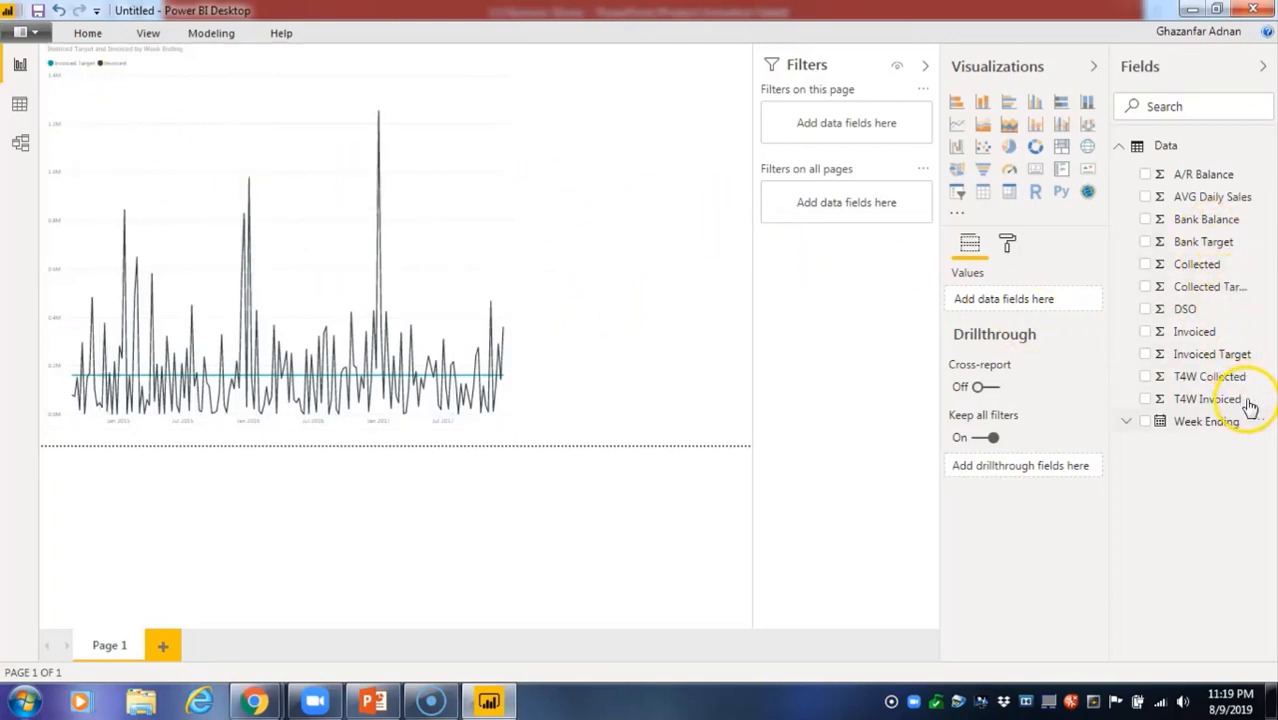
Add a Week Ending slicer in the empty space beside the line chart and sort it in descending order.
left_click_drag(1200, 421, 721, 184)
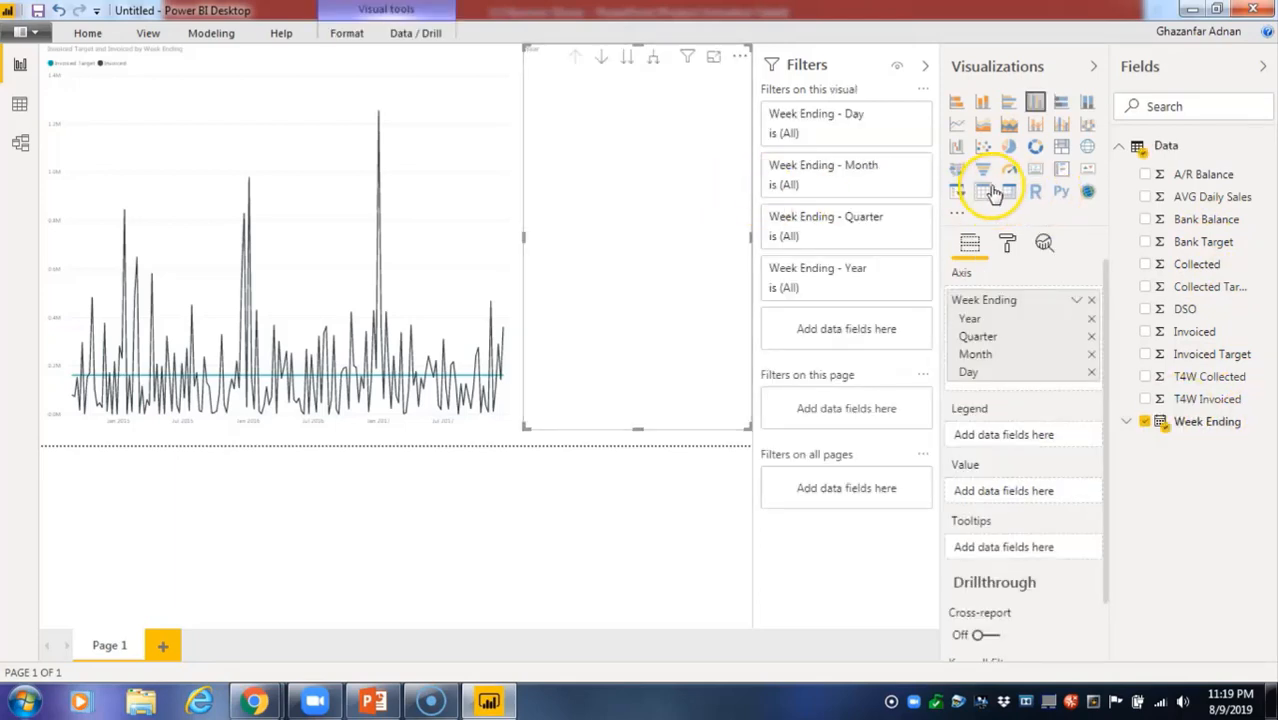
left_click(961, 192)
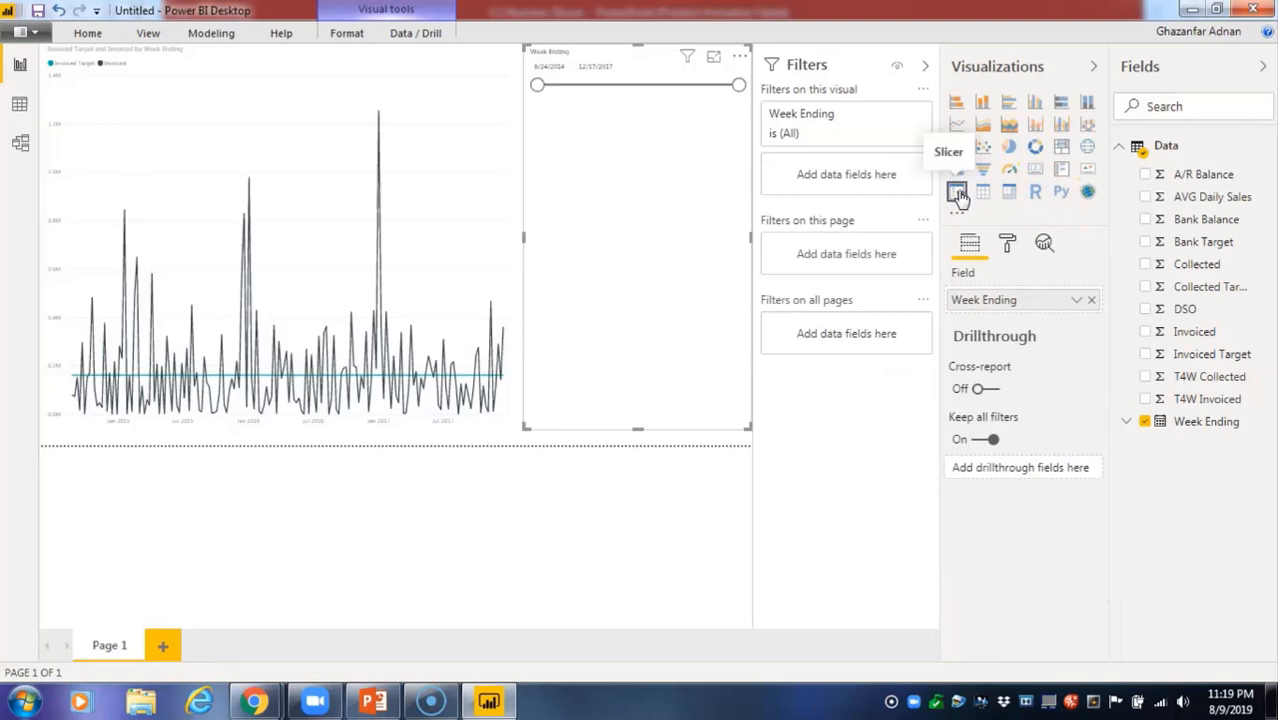
left_click(738, 57)
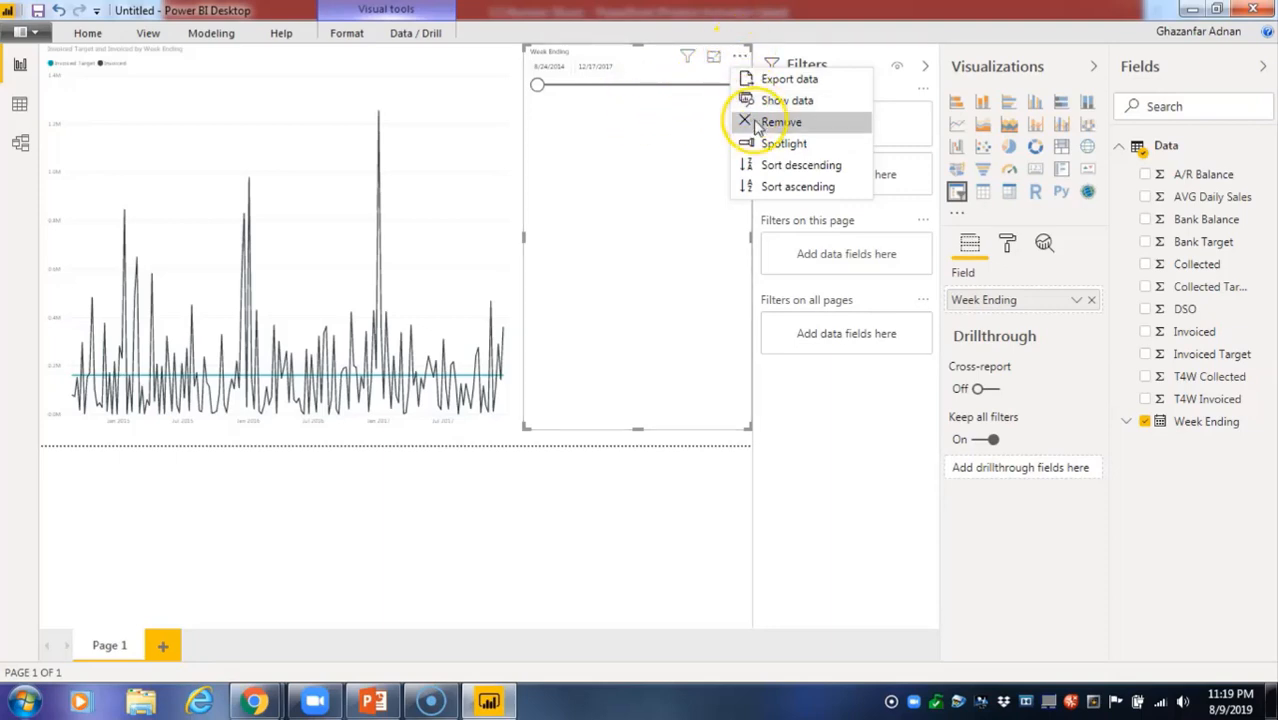
left_click(770, 187)
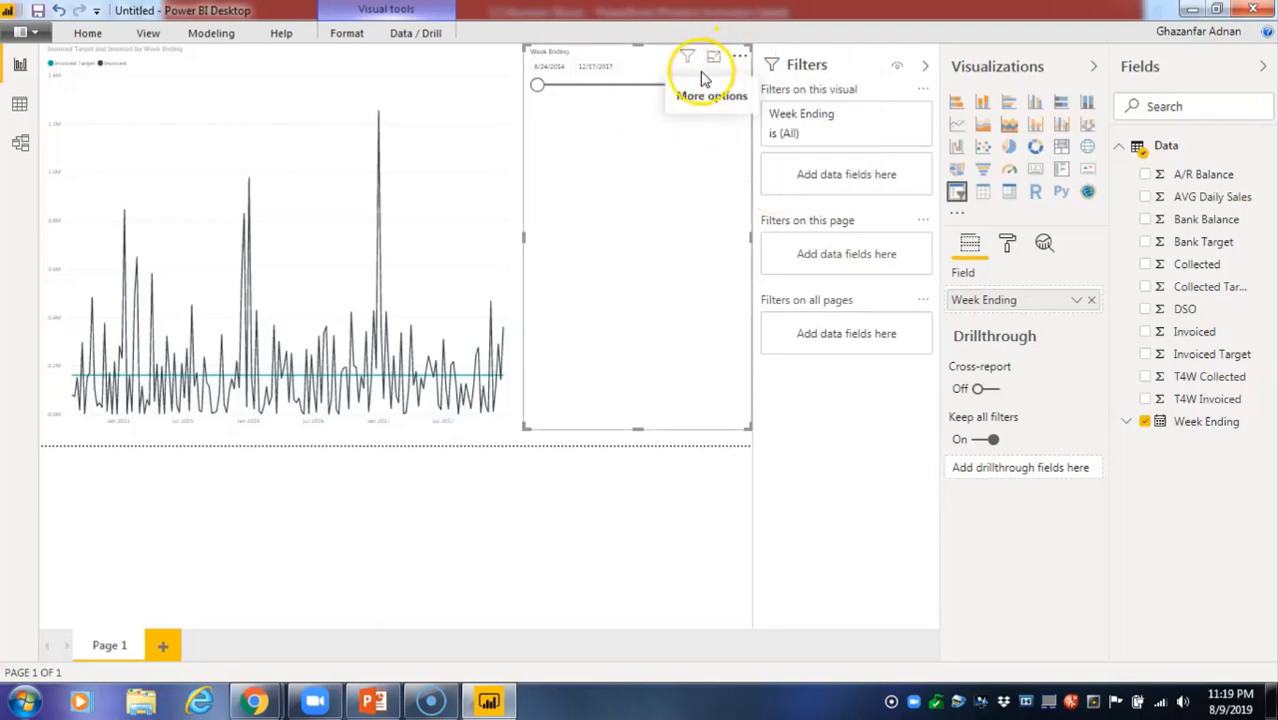
left_click(739, 56)
left_click(770, 165)
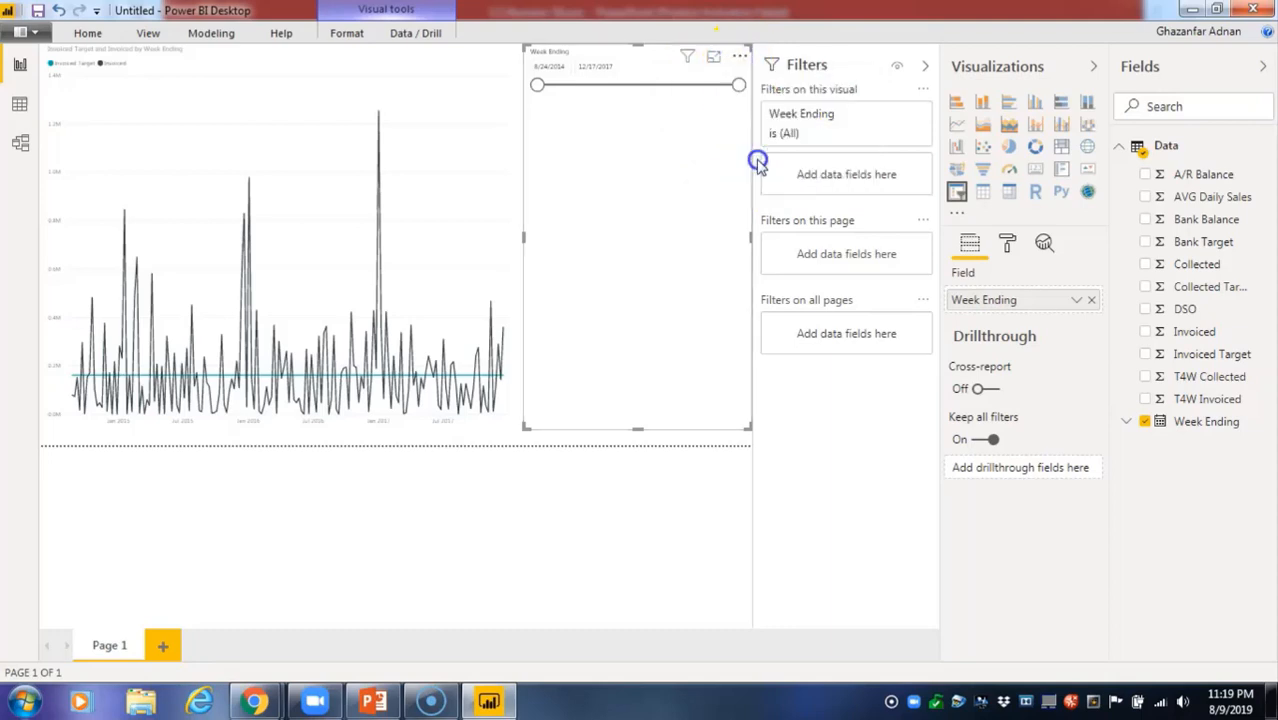
left_click(739, 57)
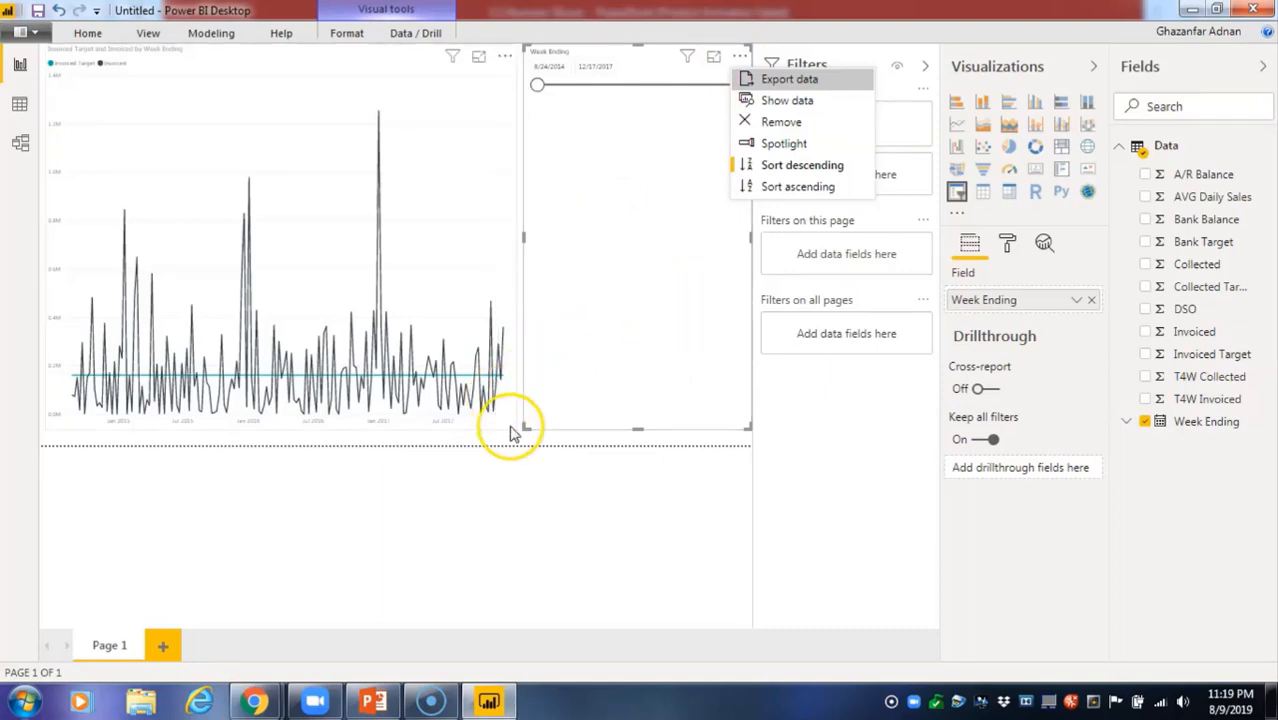
left_click(611, 440)
Reduce the height of the Week Ending slicer so it only encloses the date range slider.
left_click(644, 168)
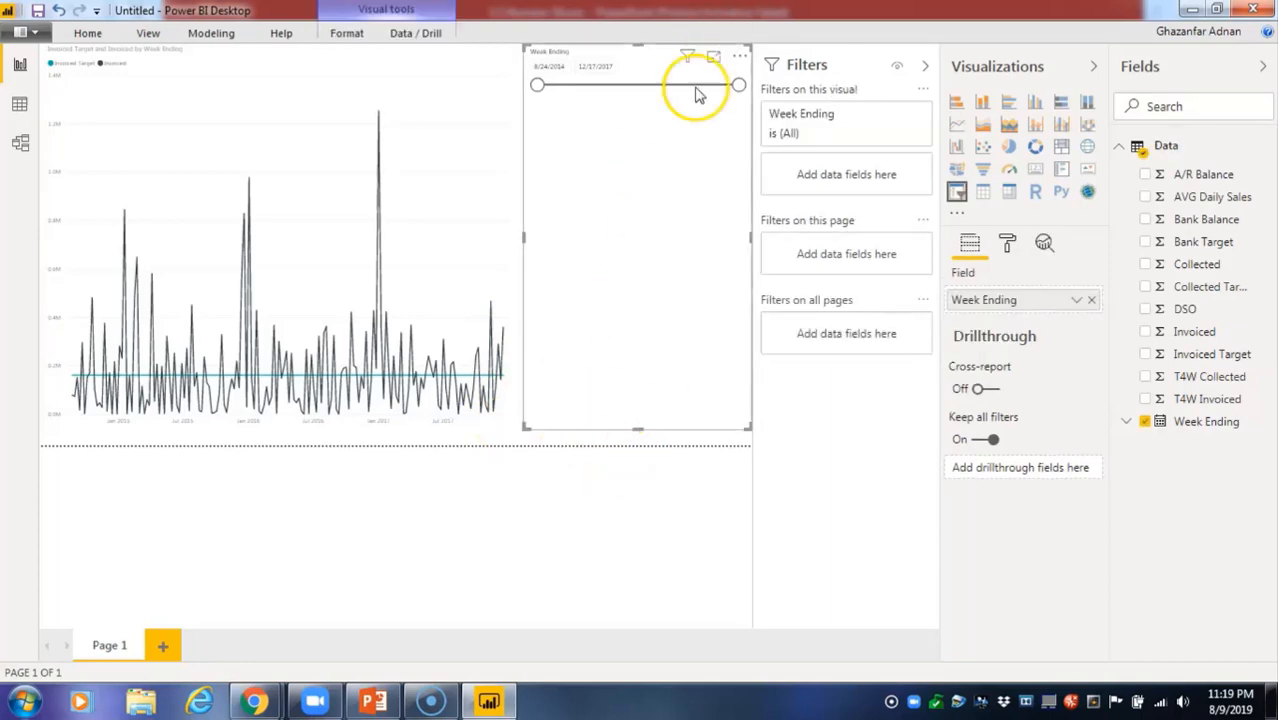
mouse_move(688, 68)
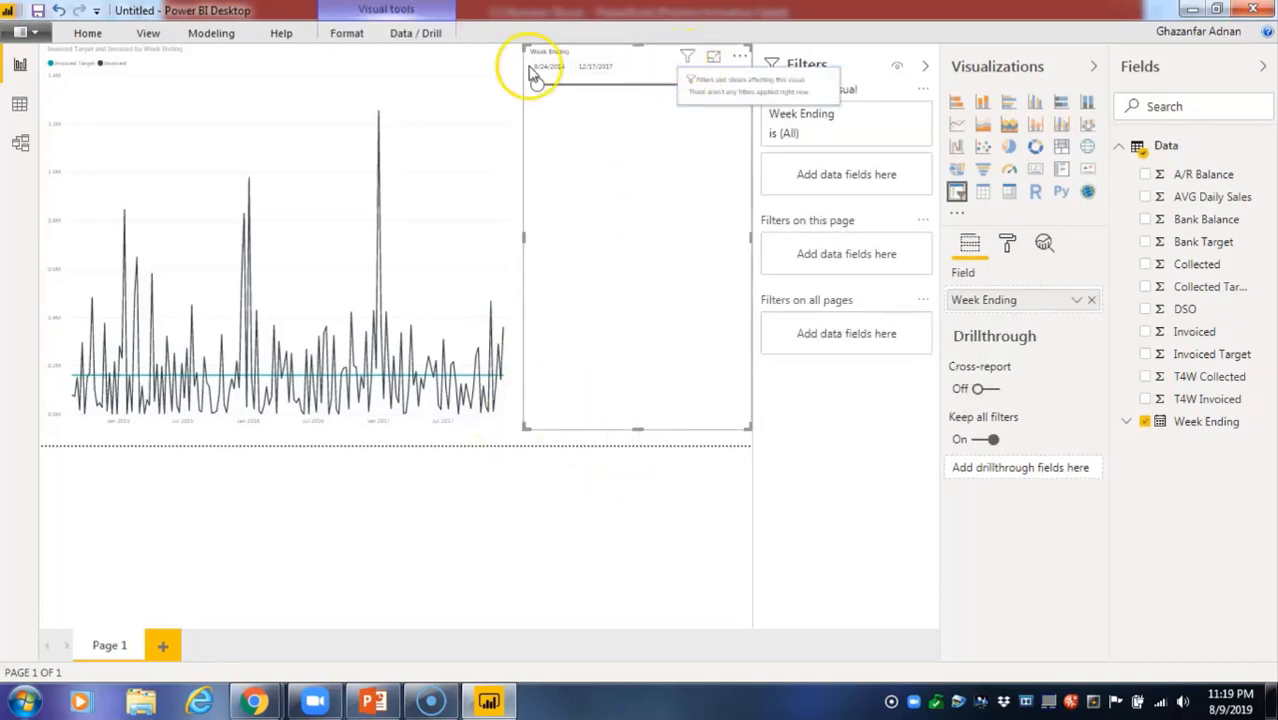
left_click_drag(644, 432, 614, 131)
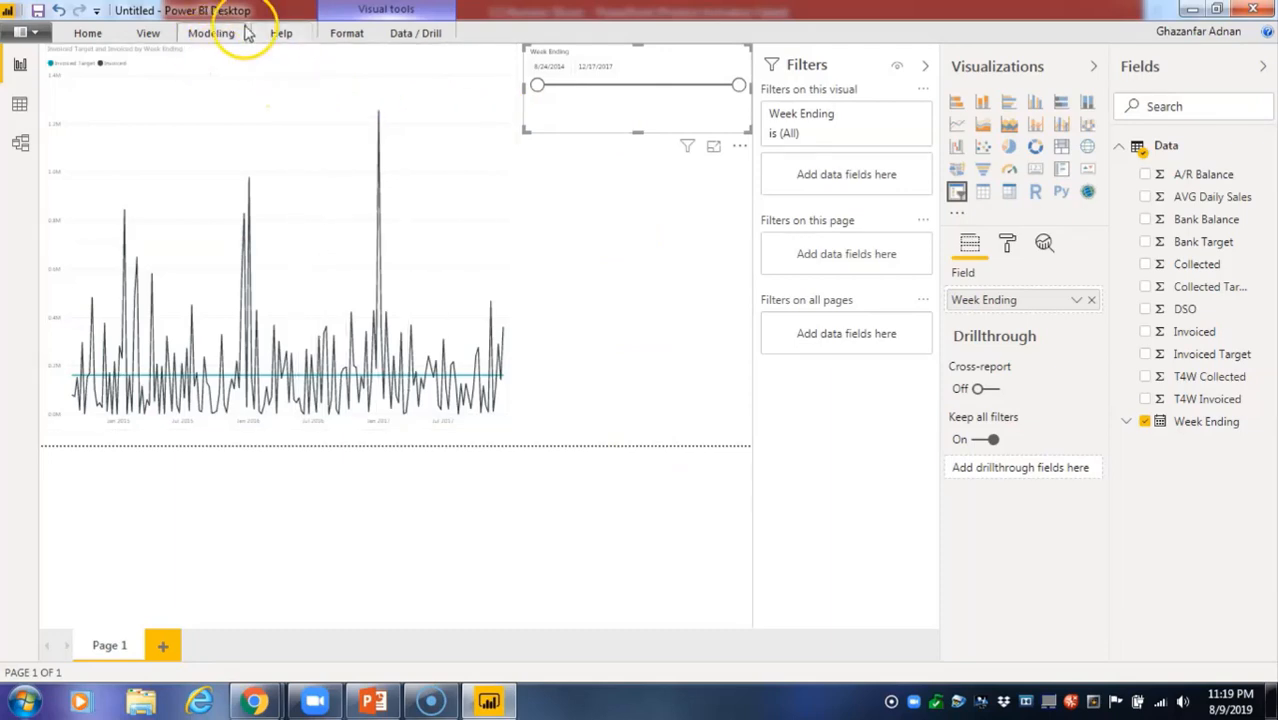
Create a calculated column in the Data table with the formula Year = year(Data[Week Ending]).
left_click(176, 40)
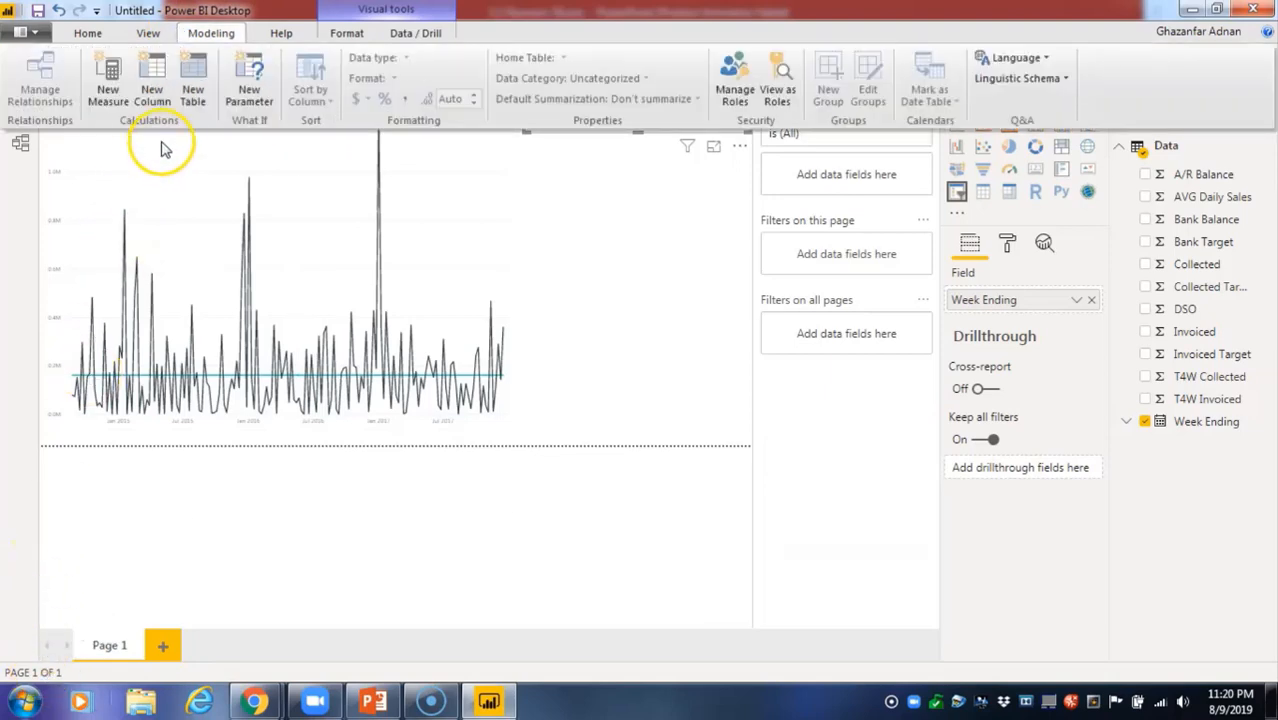
left_click(157, 88)
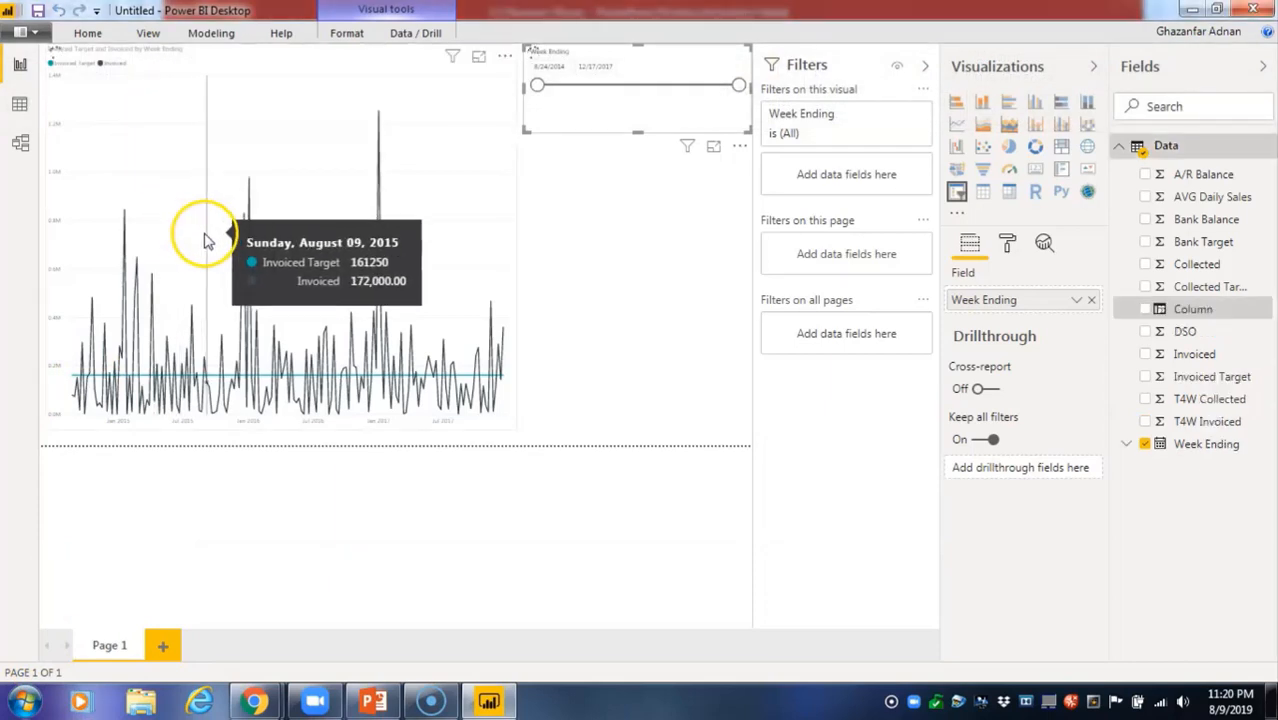
left_click(210, 38)
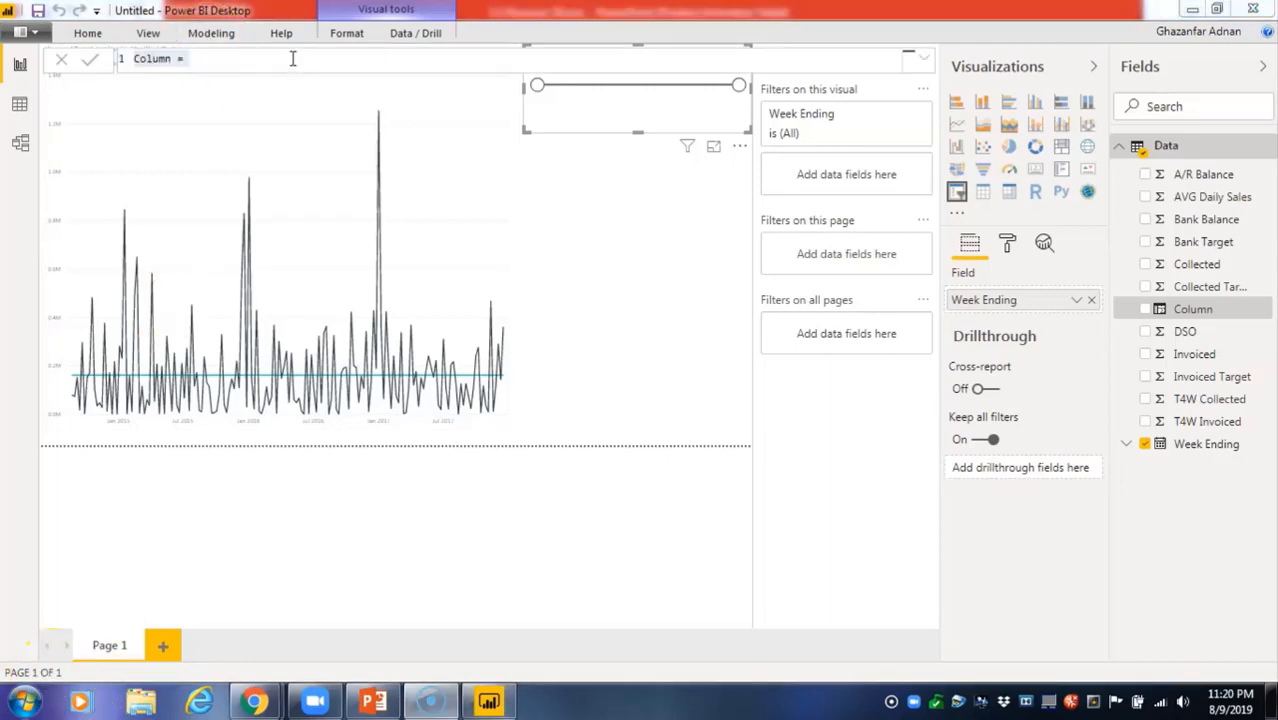
left_click(293, 58)
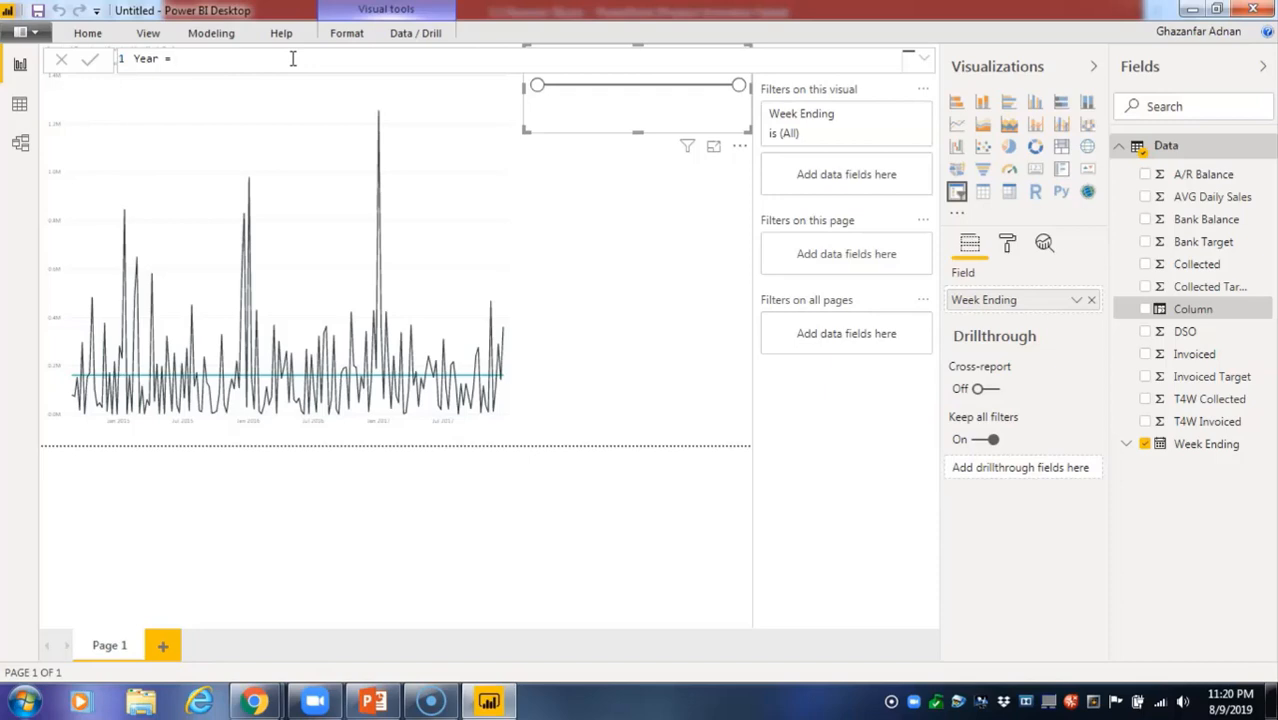
type("ear")
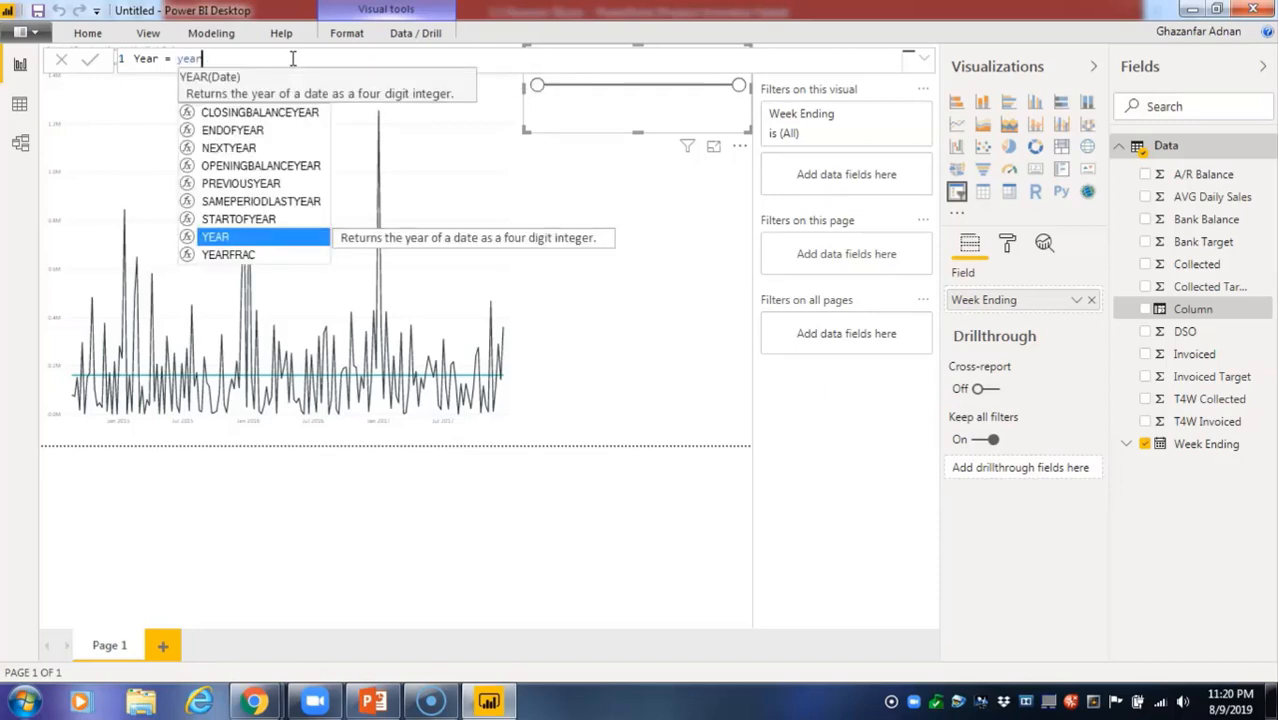
type("(")
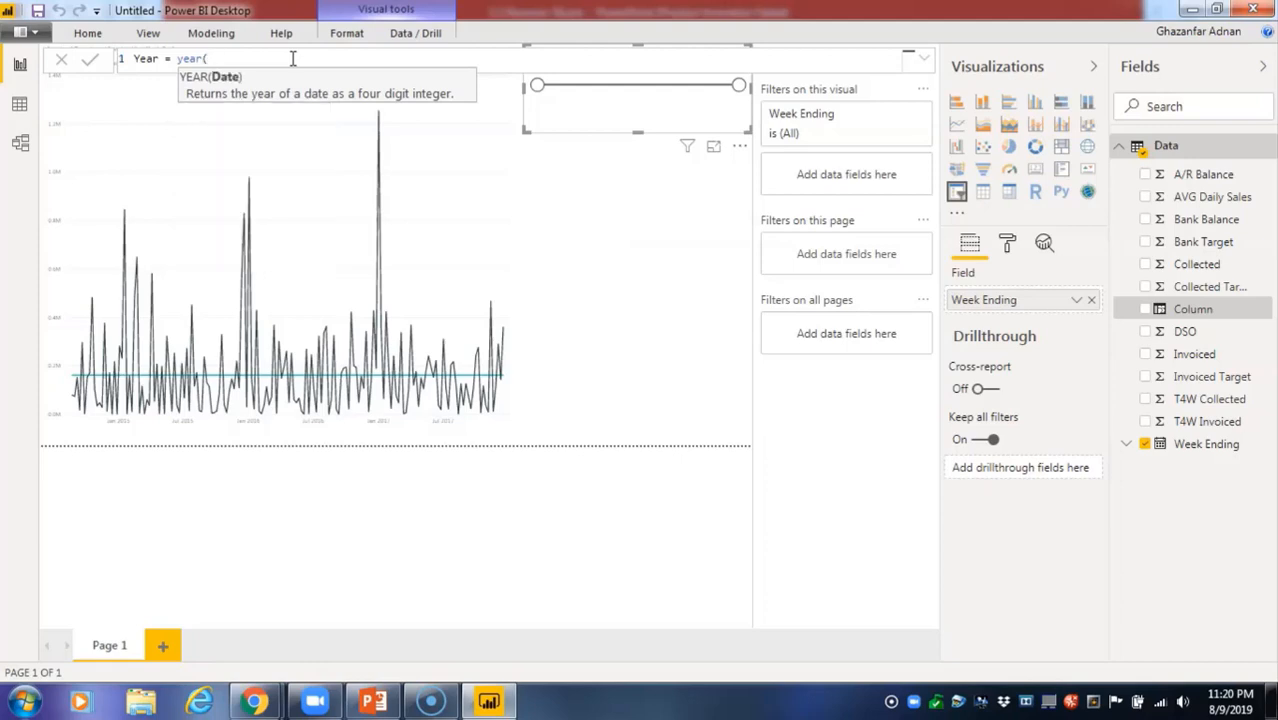
type("we")
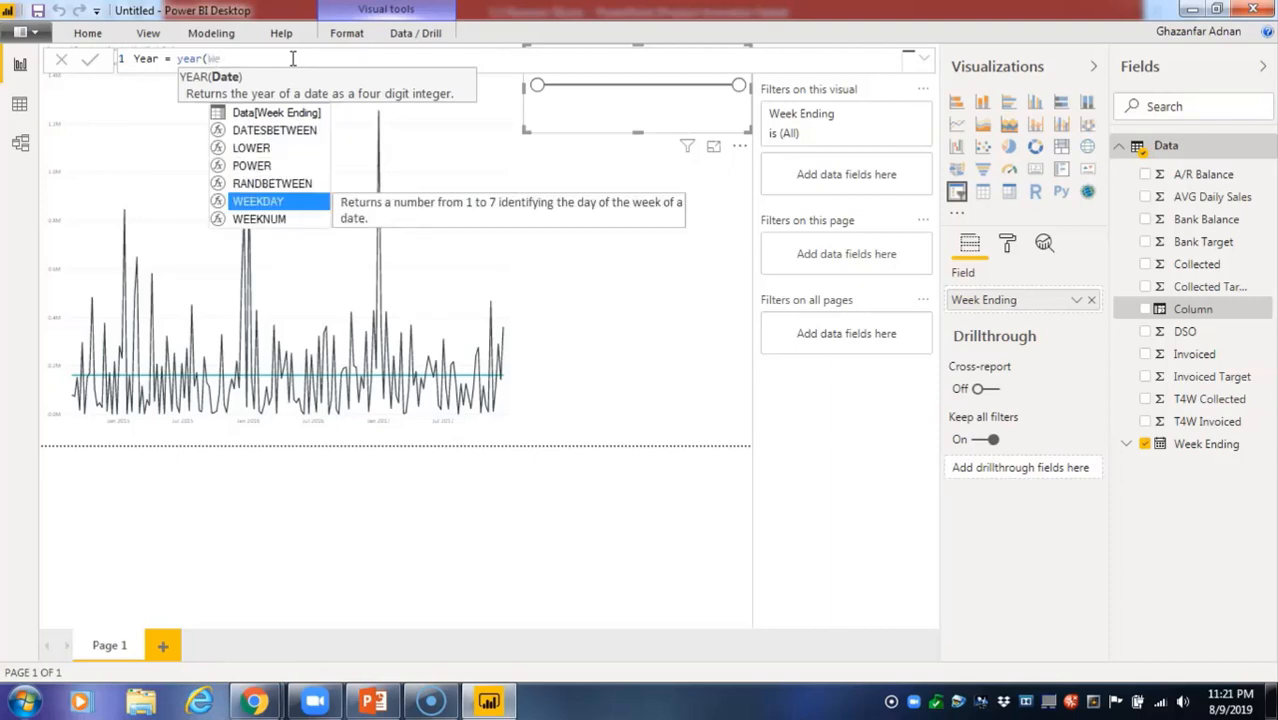
left_click(292, 113)
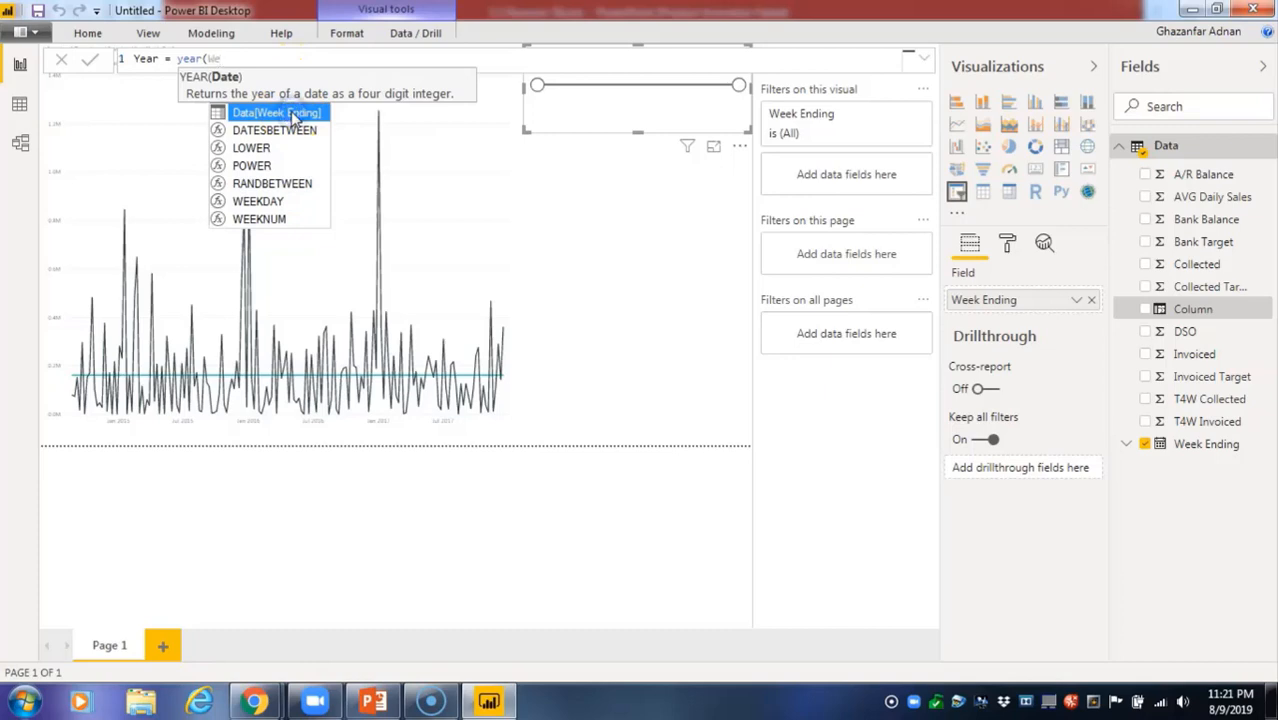
double_click(292, 113)
left_click(313, 58)
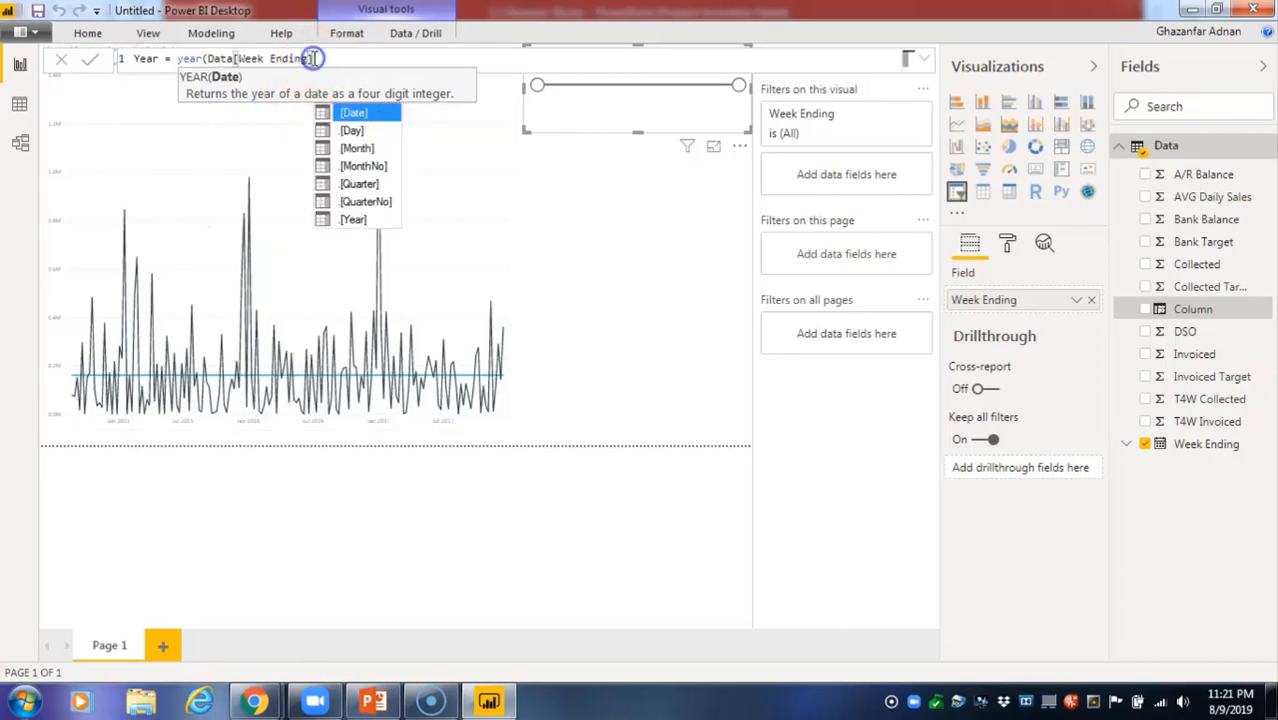
type(")")
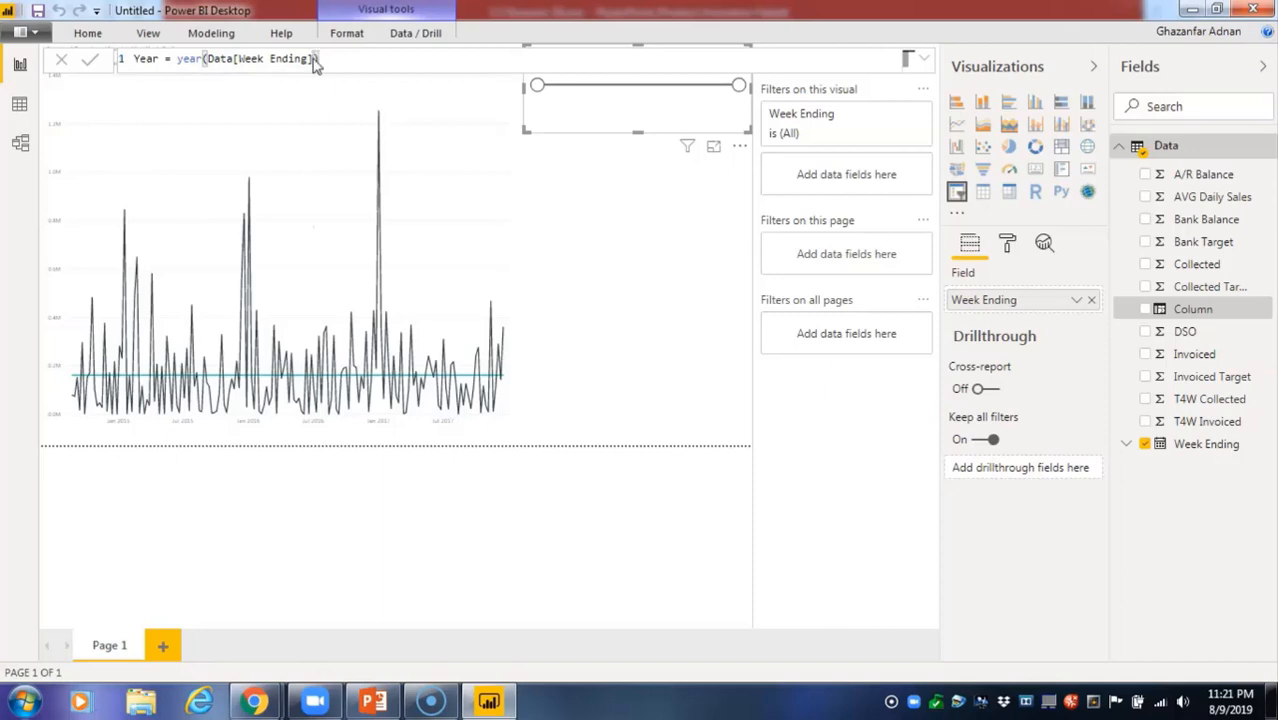
key("Return")
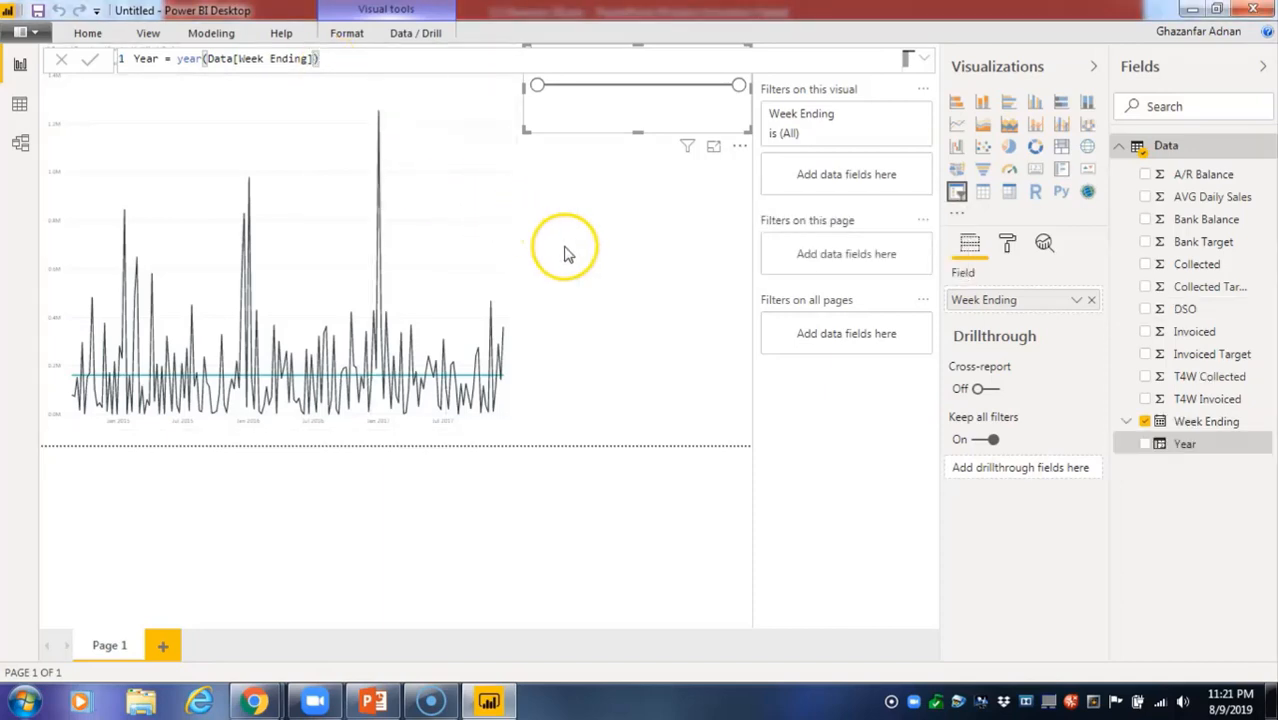
Replace the Week Ending slicer with a Year slicer in the space beside the line chart.
left_click_drag(1215, 456, 662, 317)
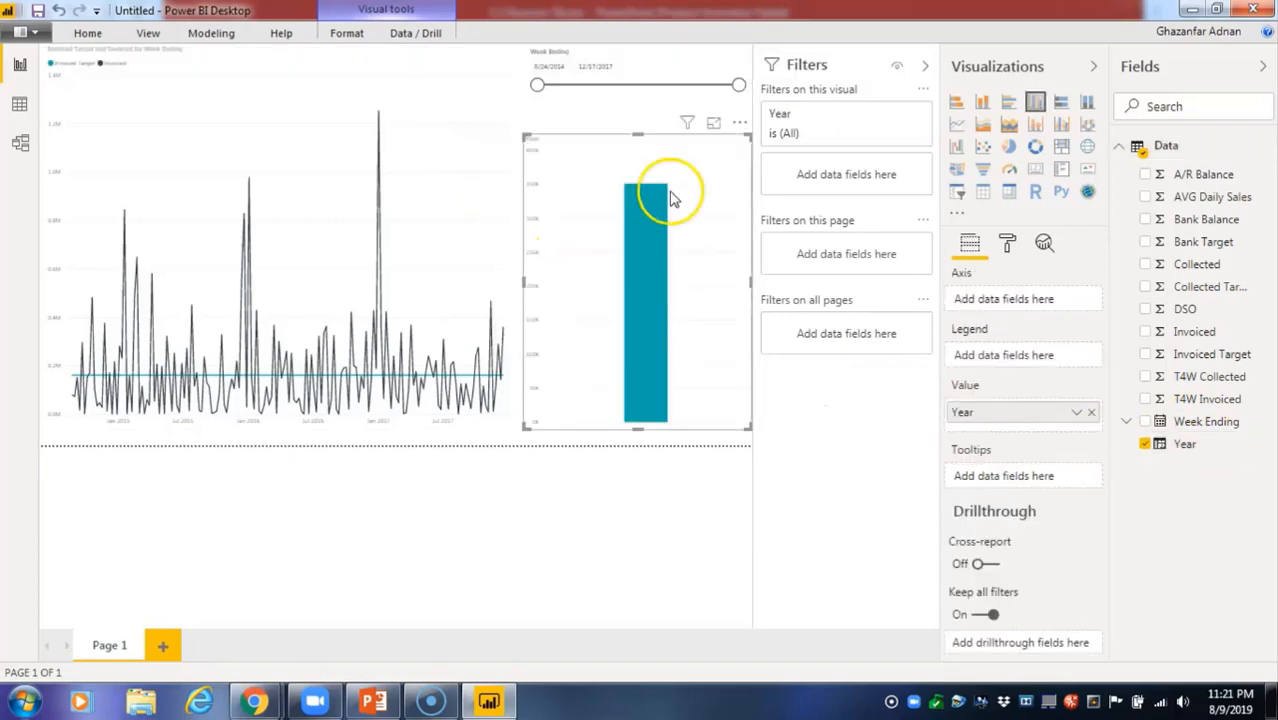
left_click(658, 78)
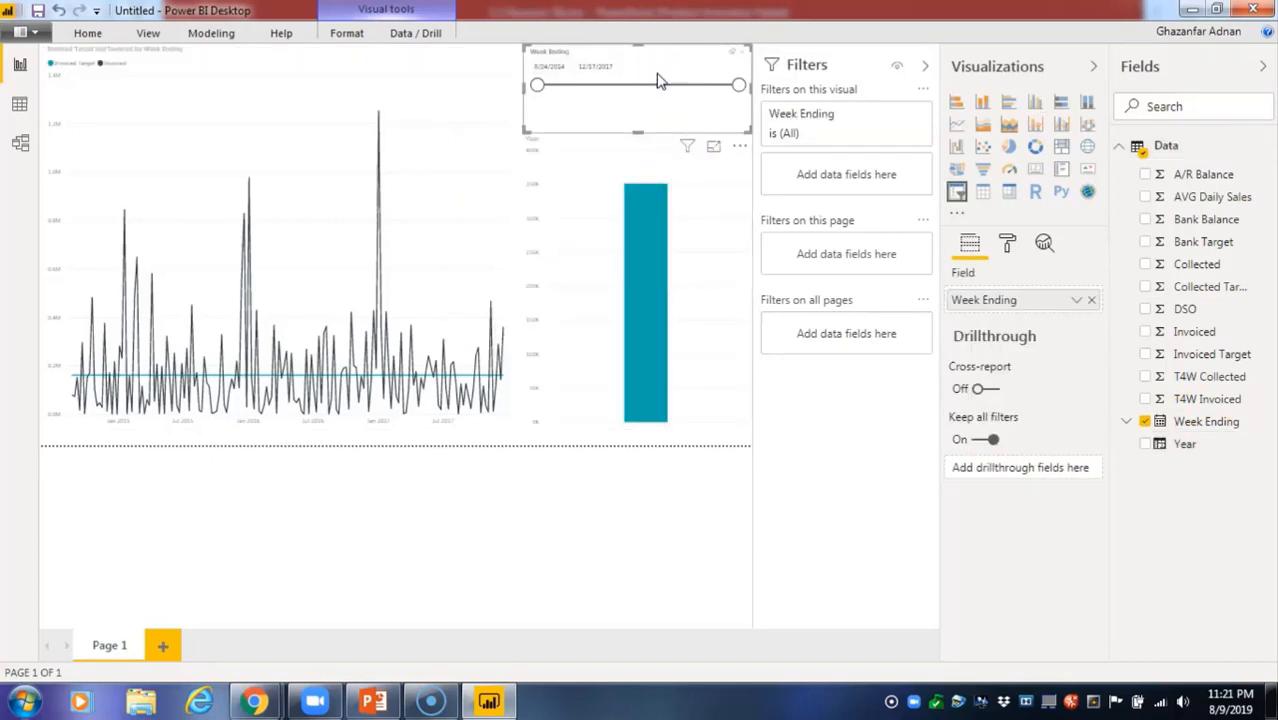
key("Delete")
left_click(659, 143)
left_click(843, 207)
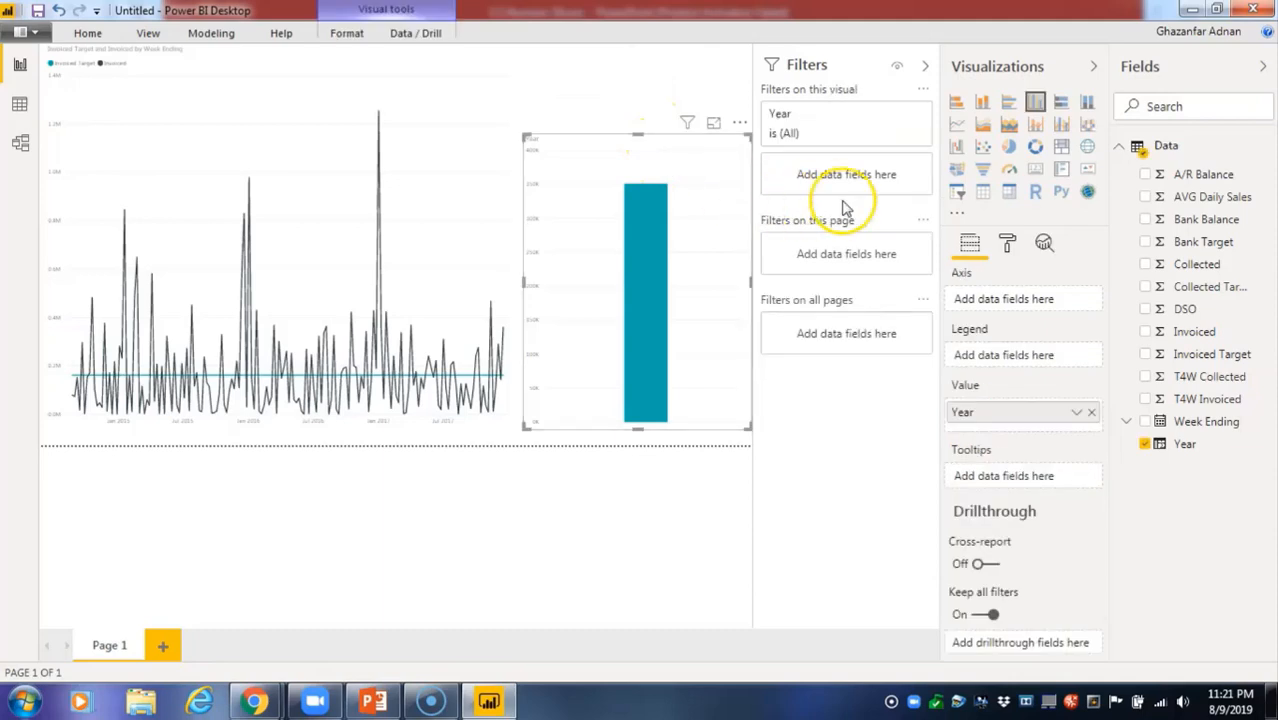
left_click(956, 193)
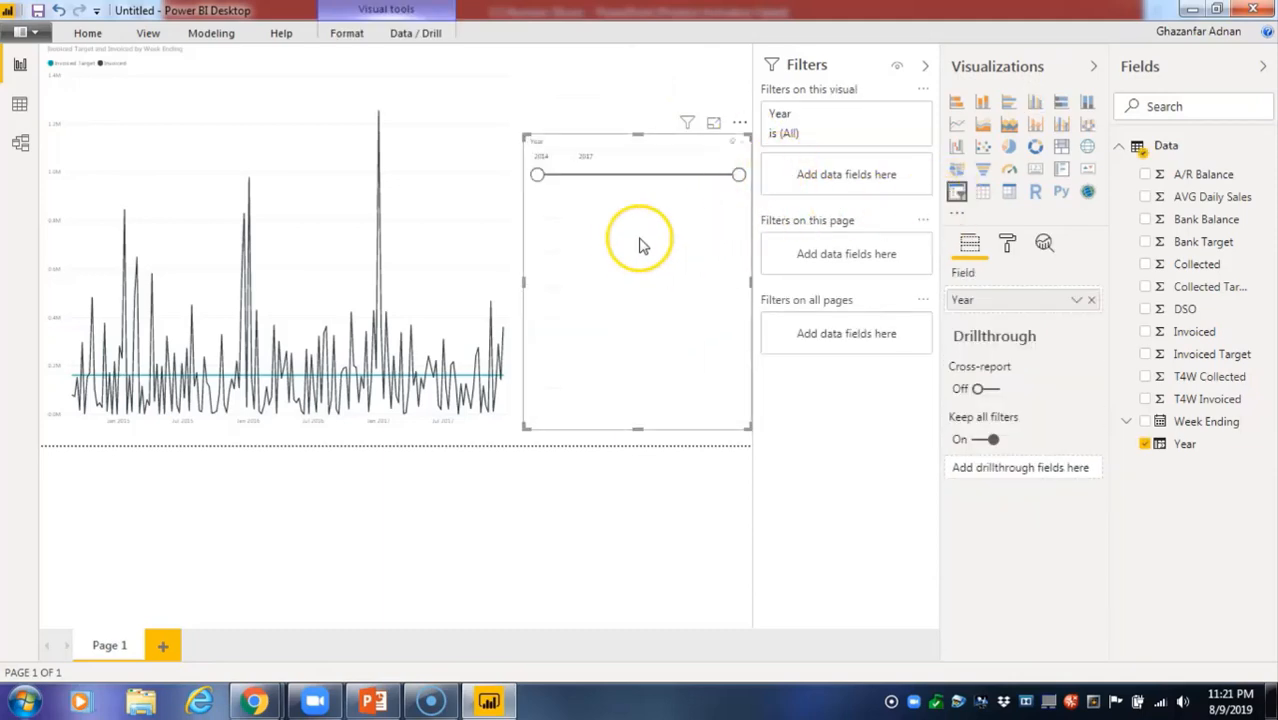
Switch the Year slicer to Dropdown style and try 2016 and 2014 before filtering the report to 2016.
left_click(741, 145)
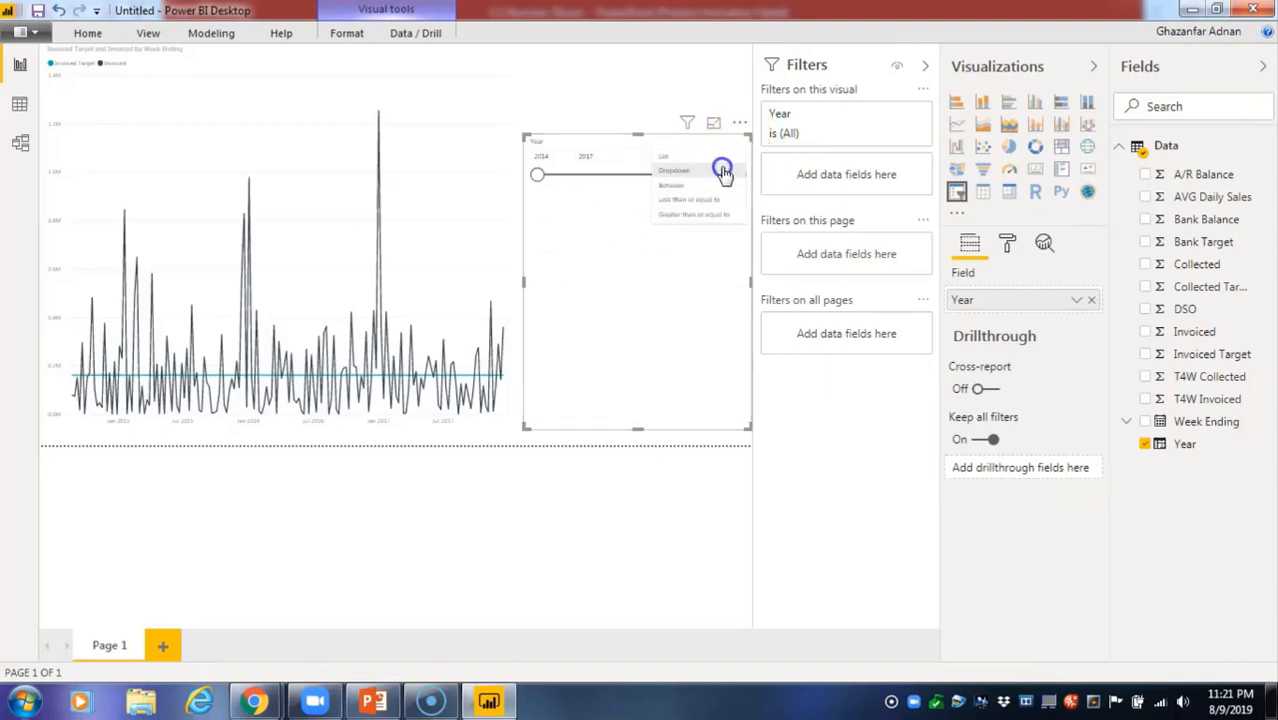
left_click(722, 171)
left_click(736, 158)
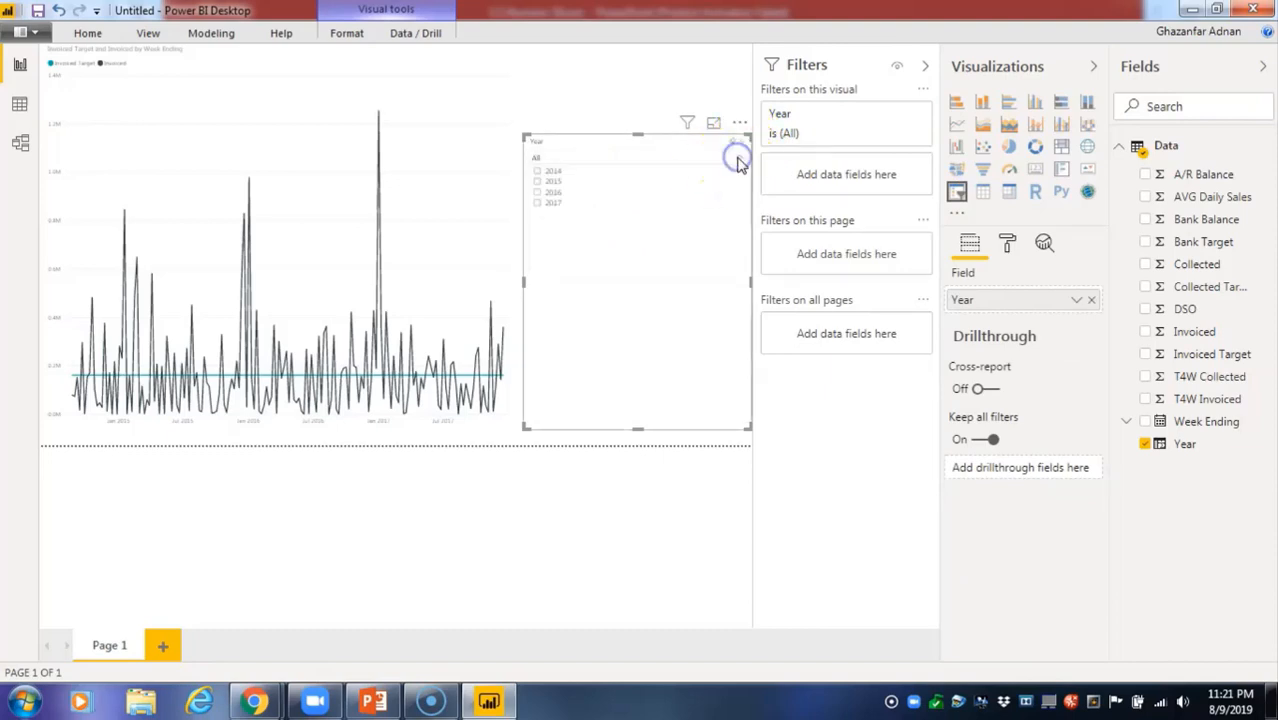
left_click(537, 192)
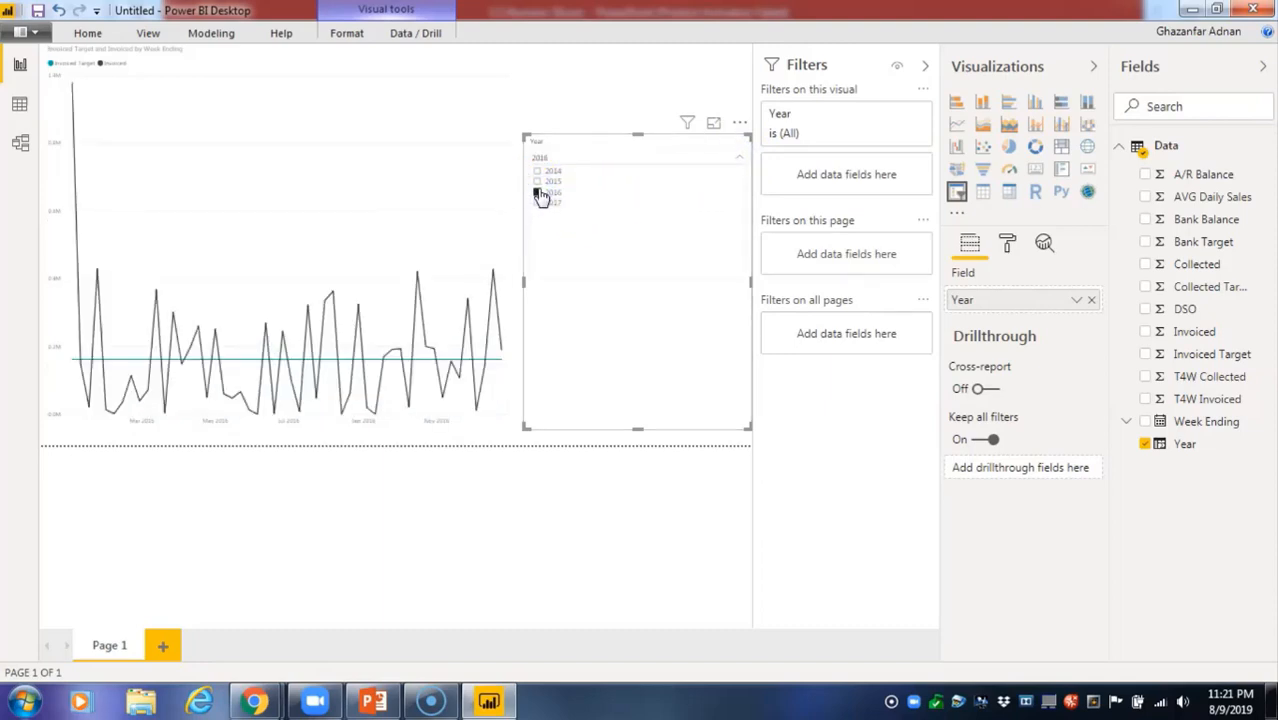
left_click(537, 173)
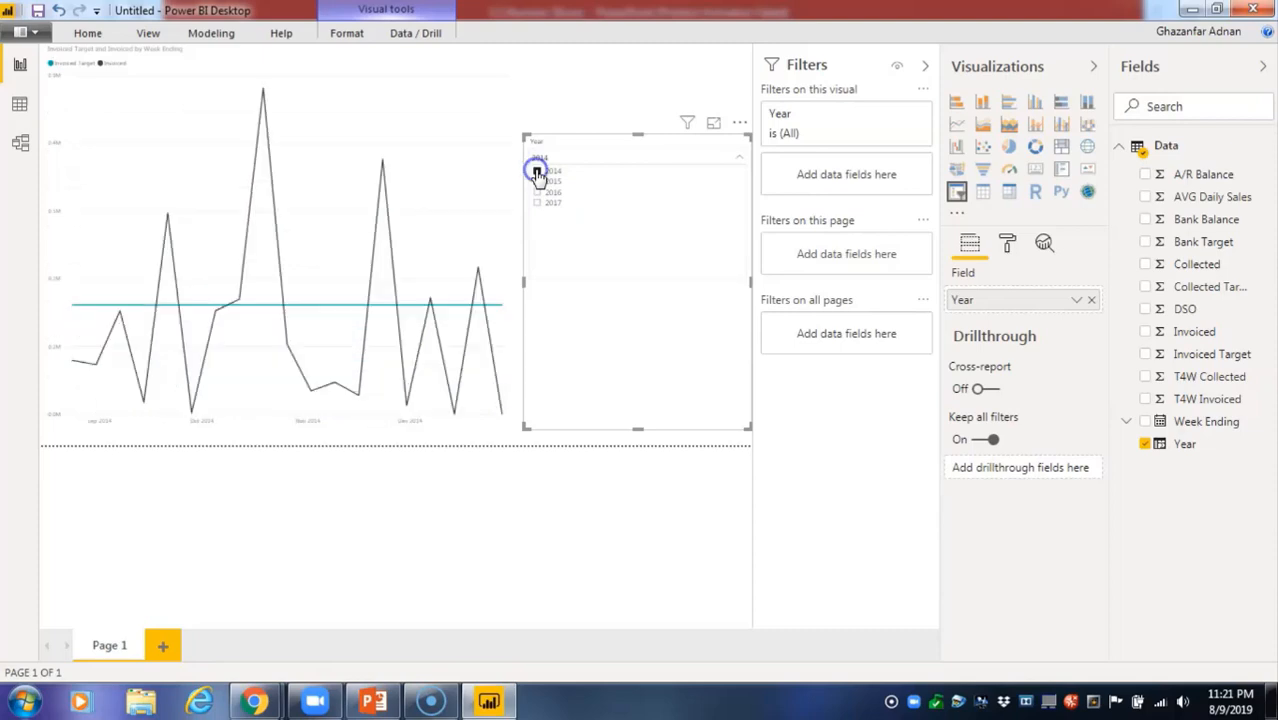
left_click(537, 193)
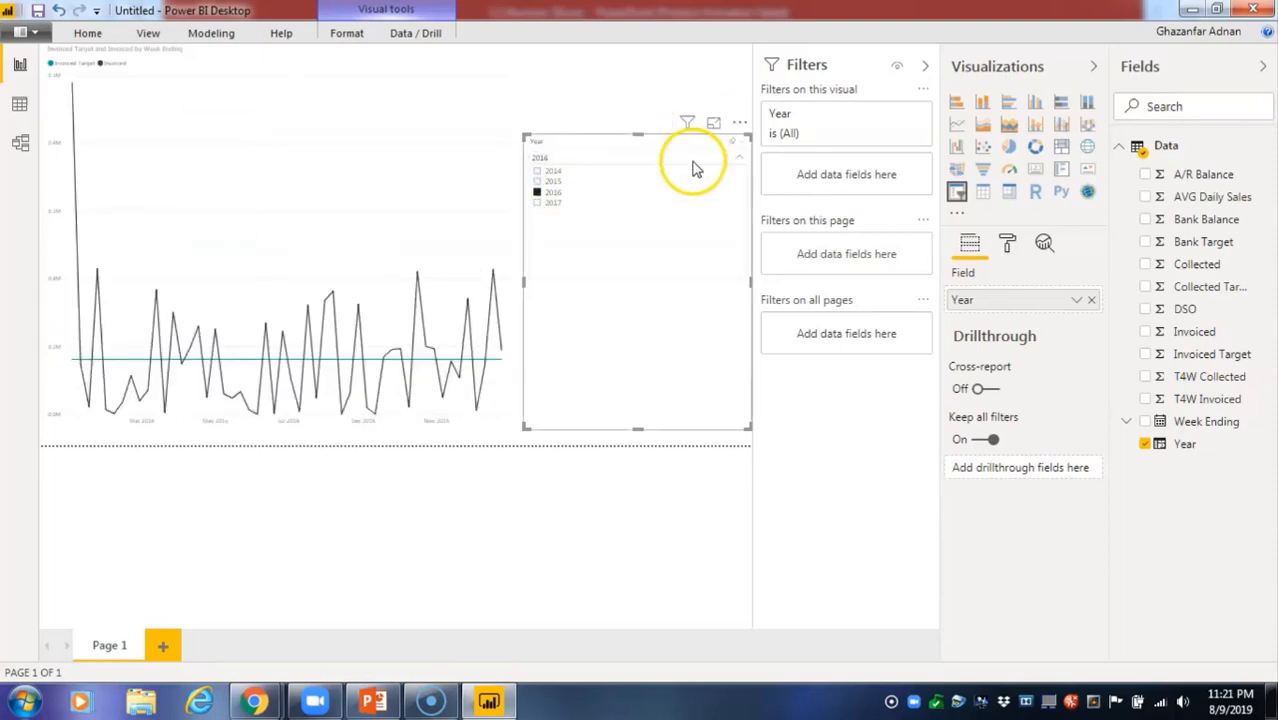
Move the Year slicer up to the page's upper edge and reduce its height to a short strip.
left_click(686, 90)
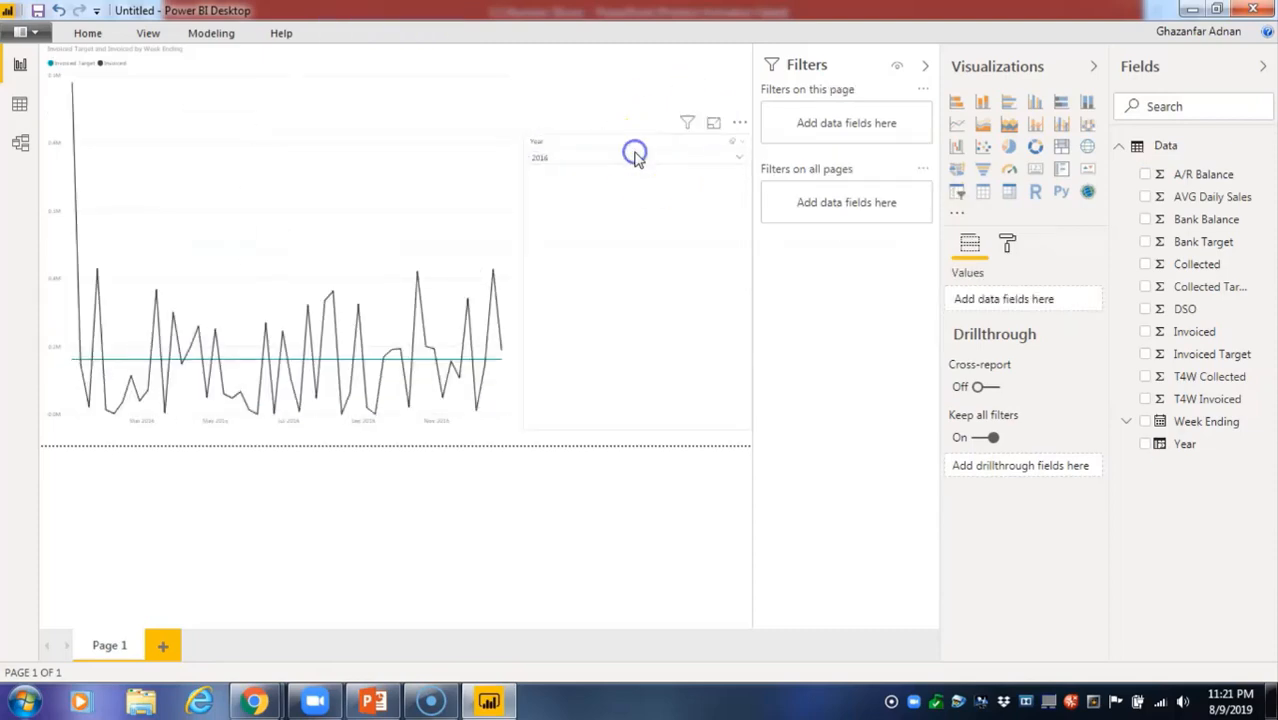
left_click_drag(662, 185, 662, 94)
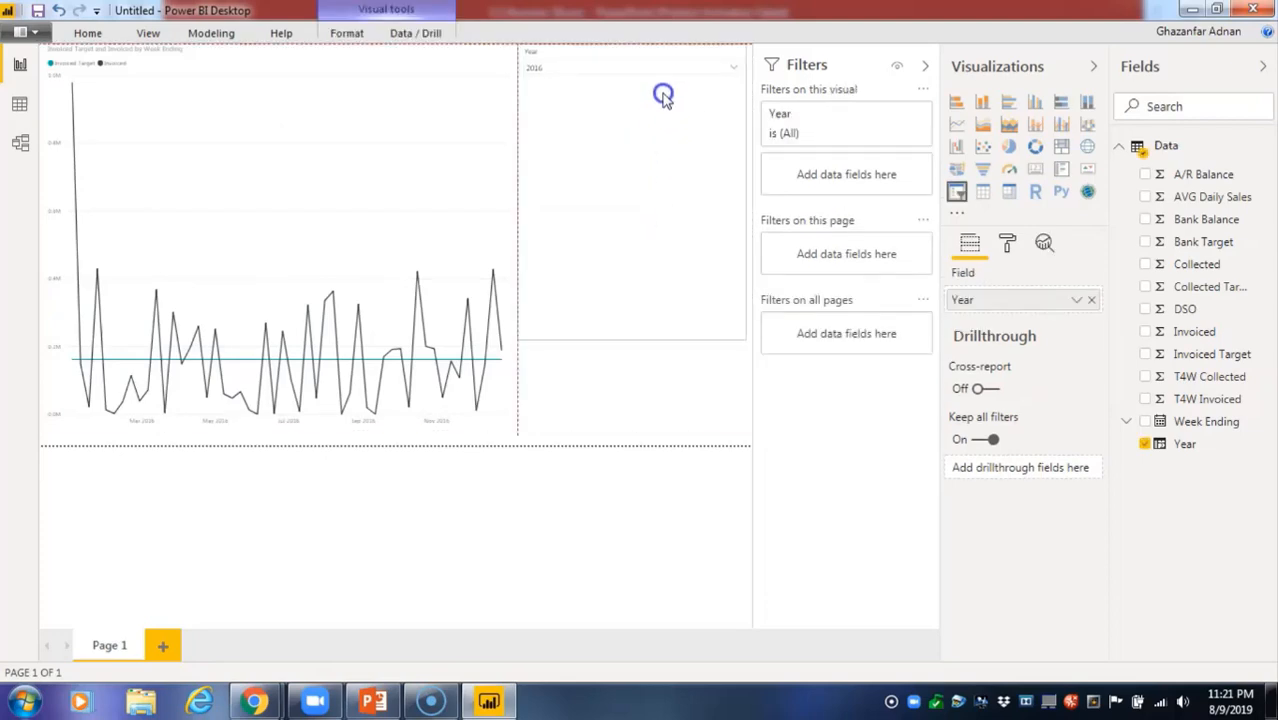
left_click_drag(632, 340, 598, 135)
Narrow the line chart to about a third of the page width.
left_click(508, 266)
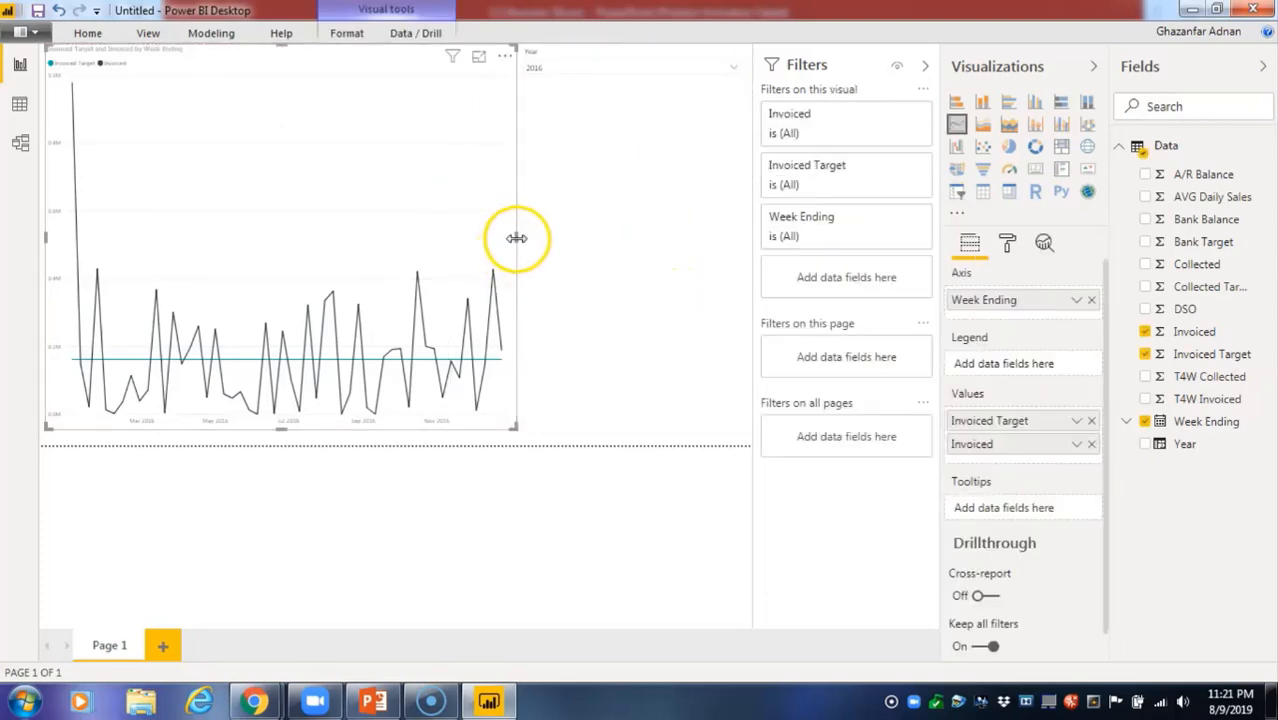
left_click_drag(514, 240, 271, 237)
left_click(428, 237)
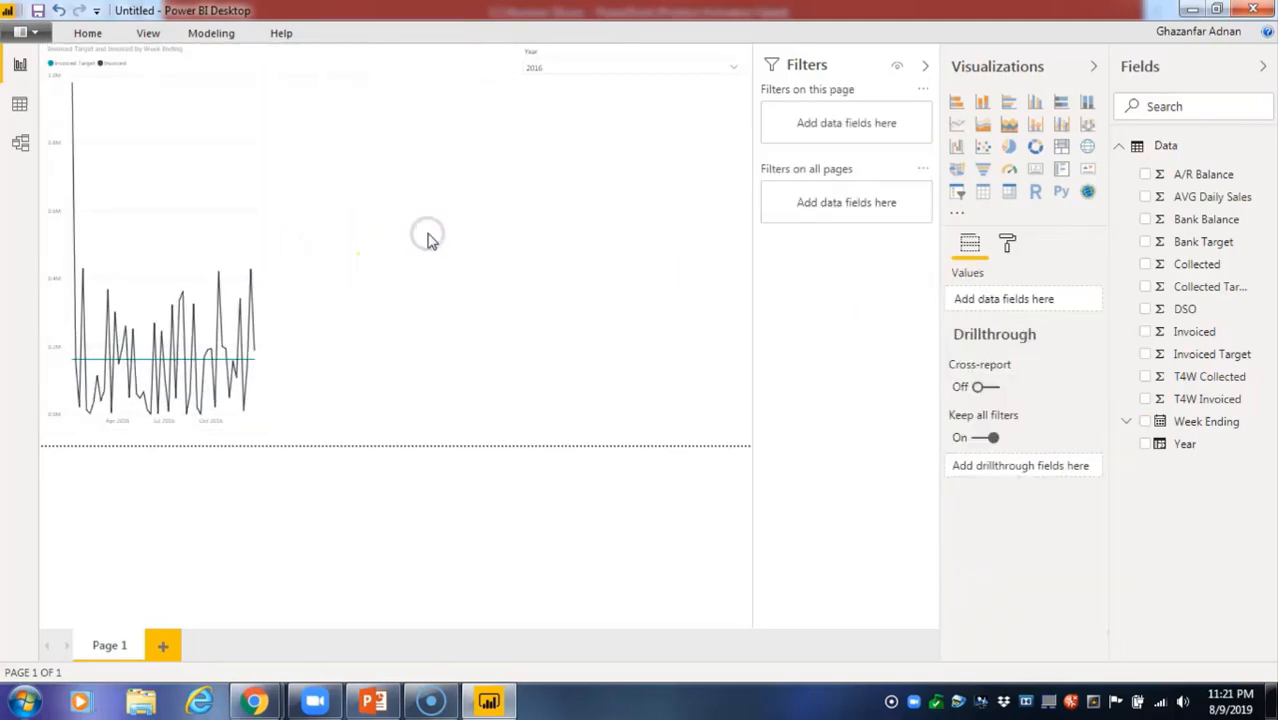
Convert the line chart into a slightly wider table with Invoiced placed ahead of Invoiced Target.
left_click(260, 195)
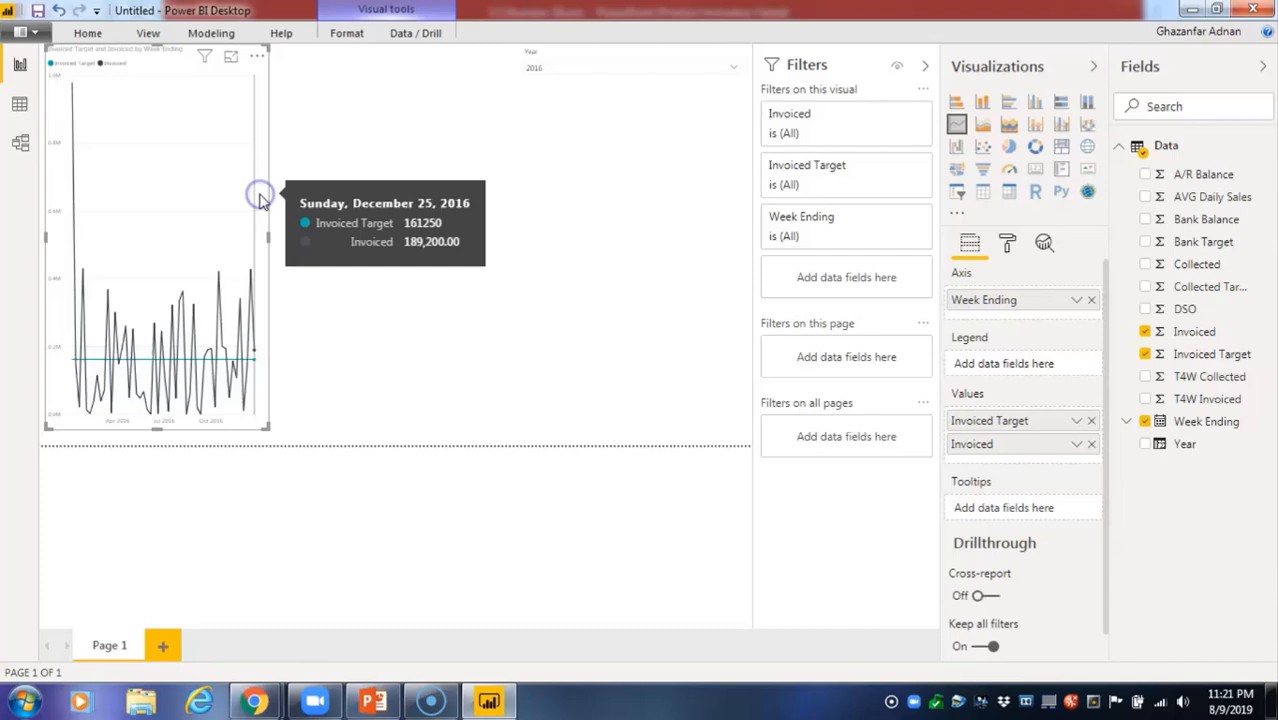
left_click(983, 192)
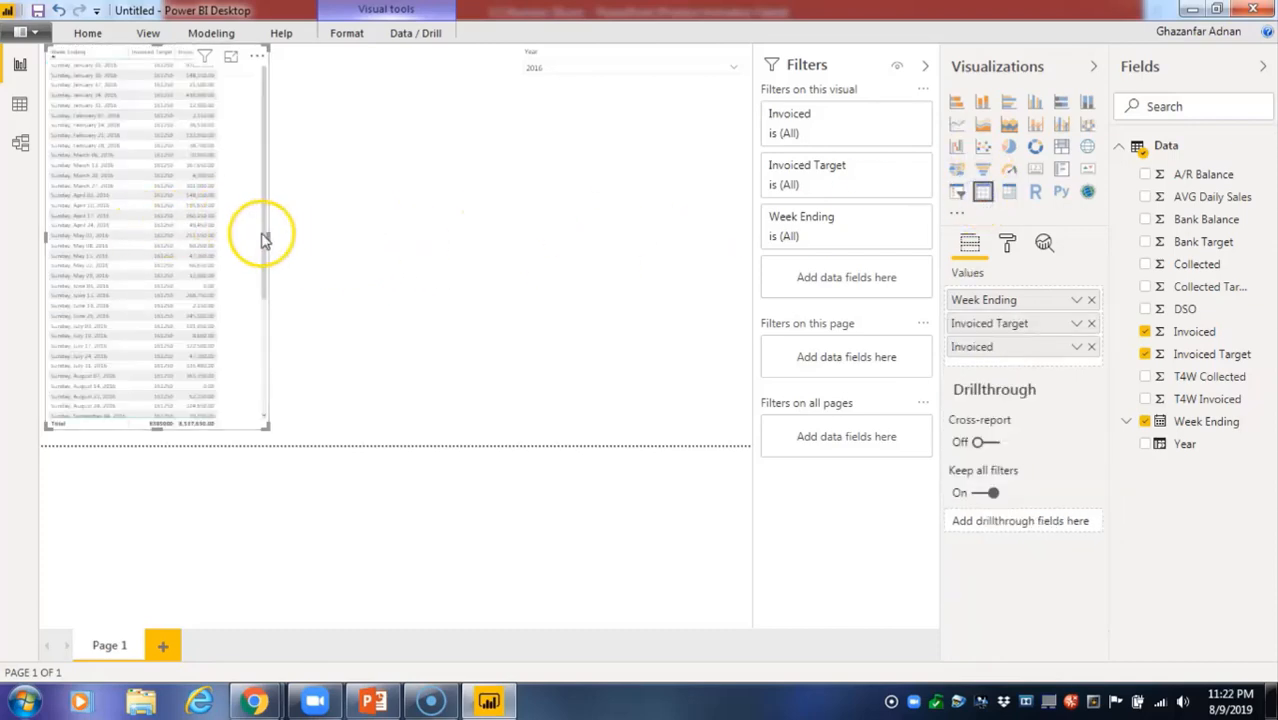
left_click_drag(266, 239, 322, 225)
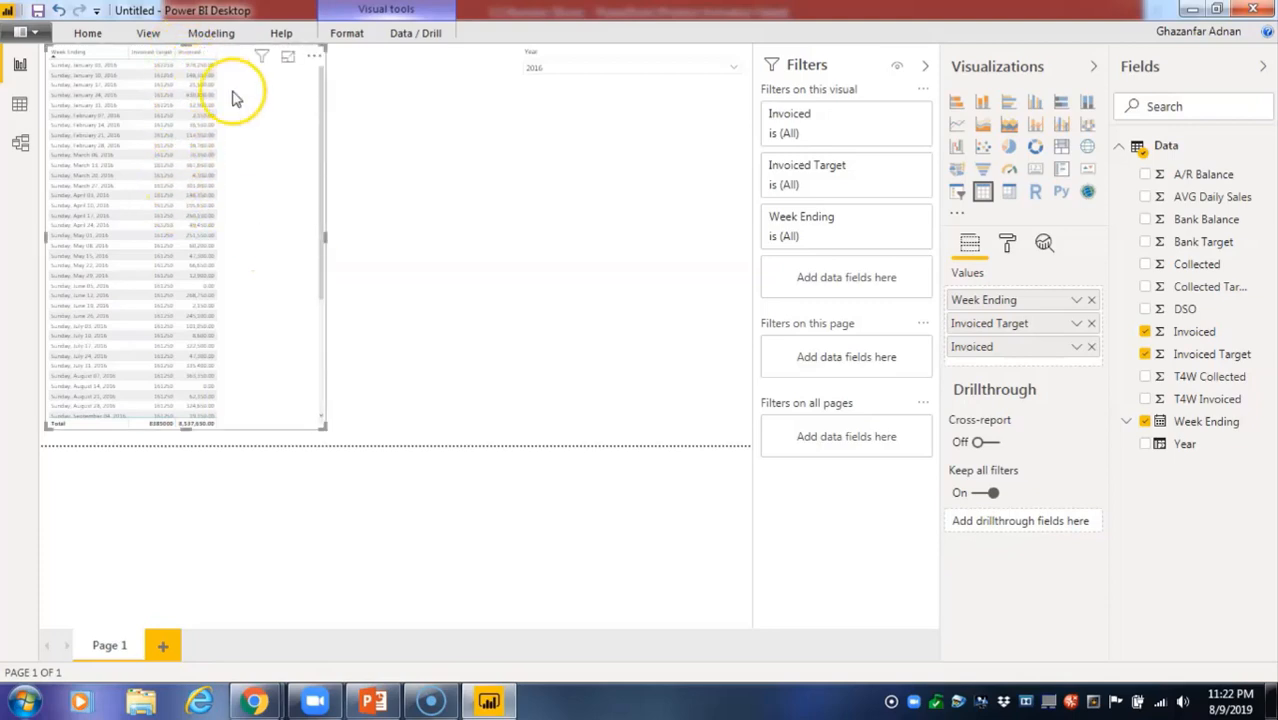
left_click_drag(1027, 357, 1024, 316)
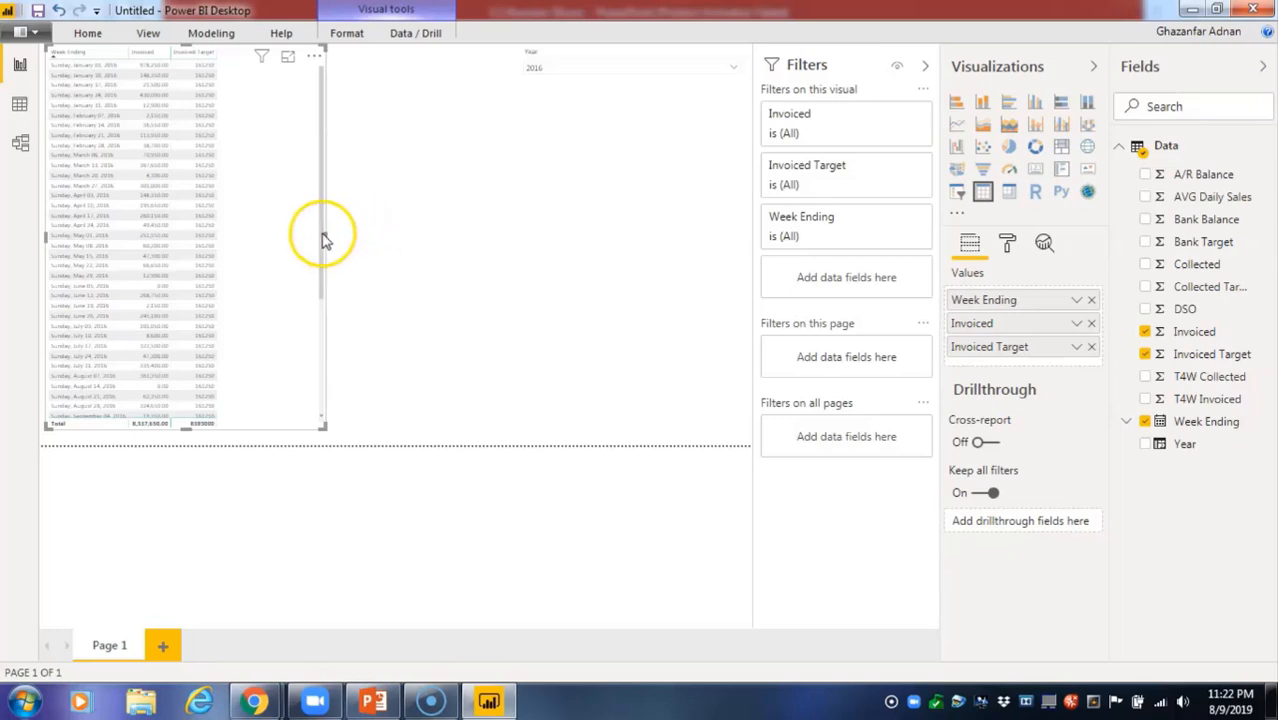
Start a new calculated column named Invoicediff with sum(Data[Invoiced]) as the first term of its formula.
left_click(211, 33)
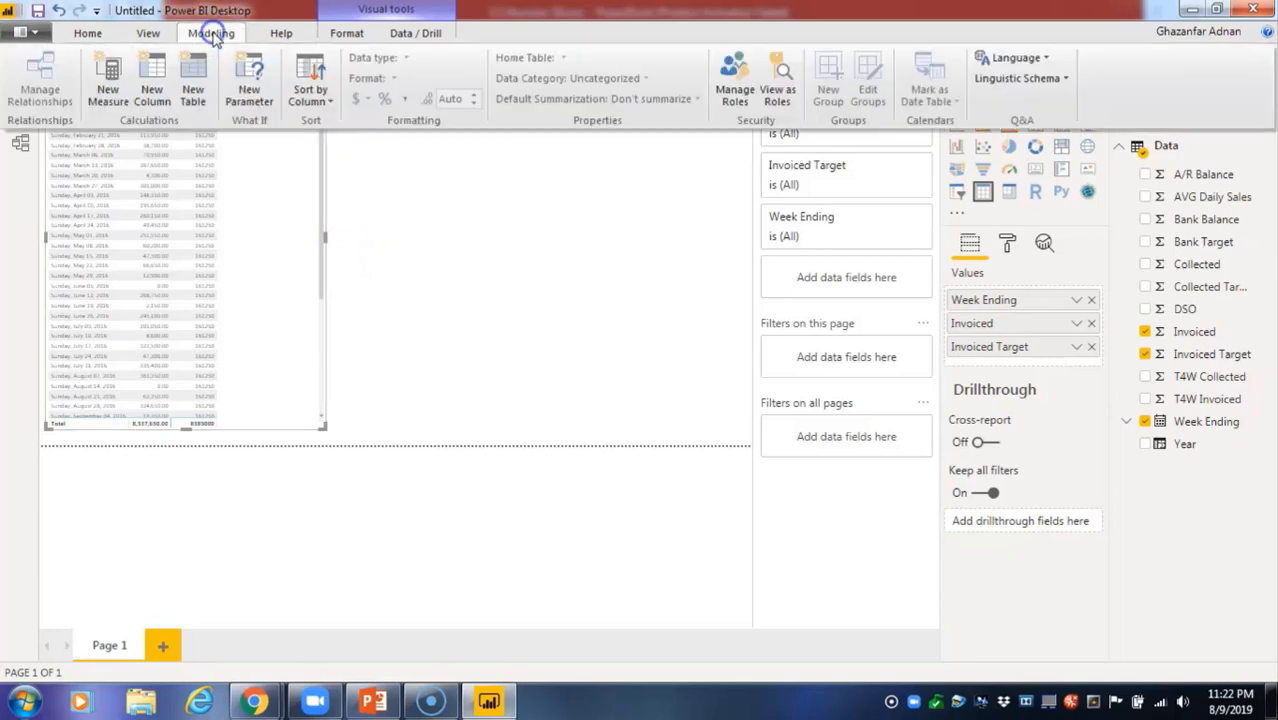
left_click(151, 75)
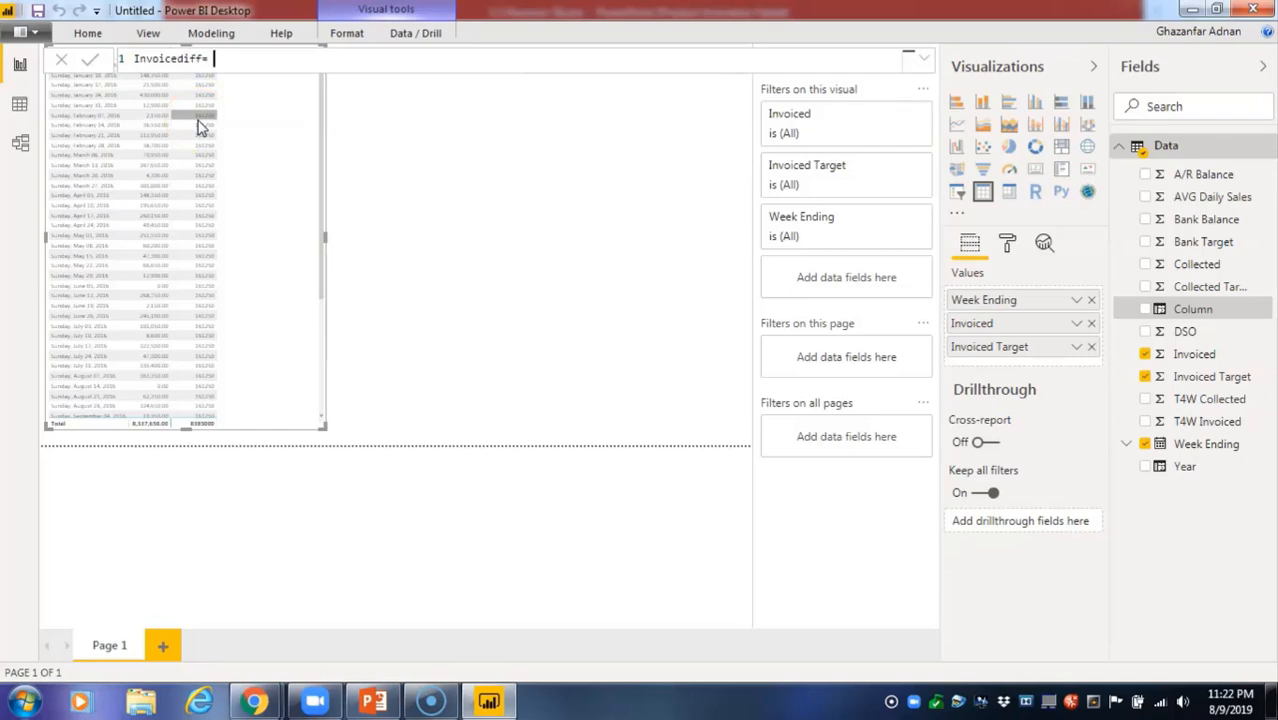
type("sum")
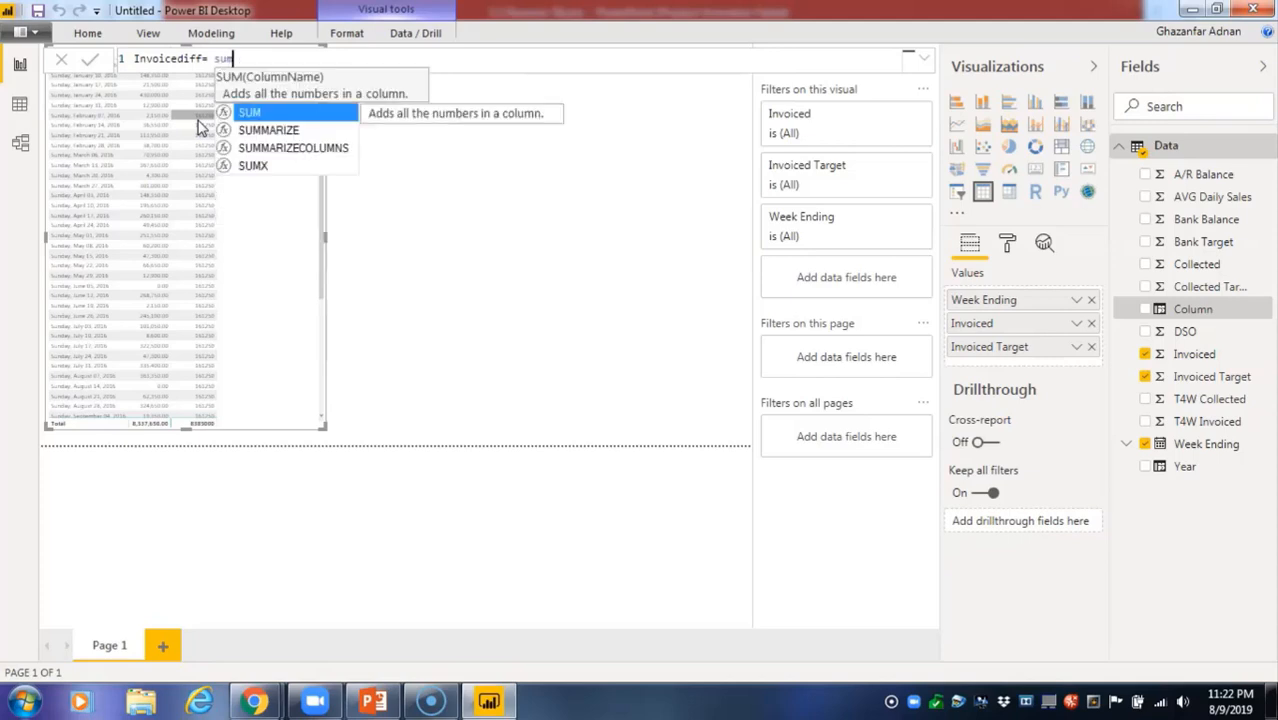
type("(")
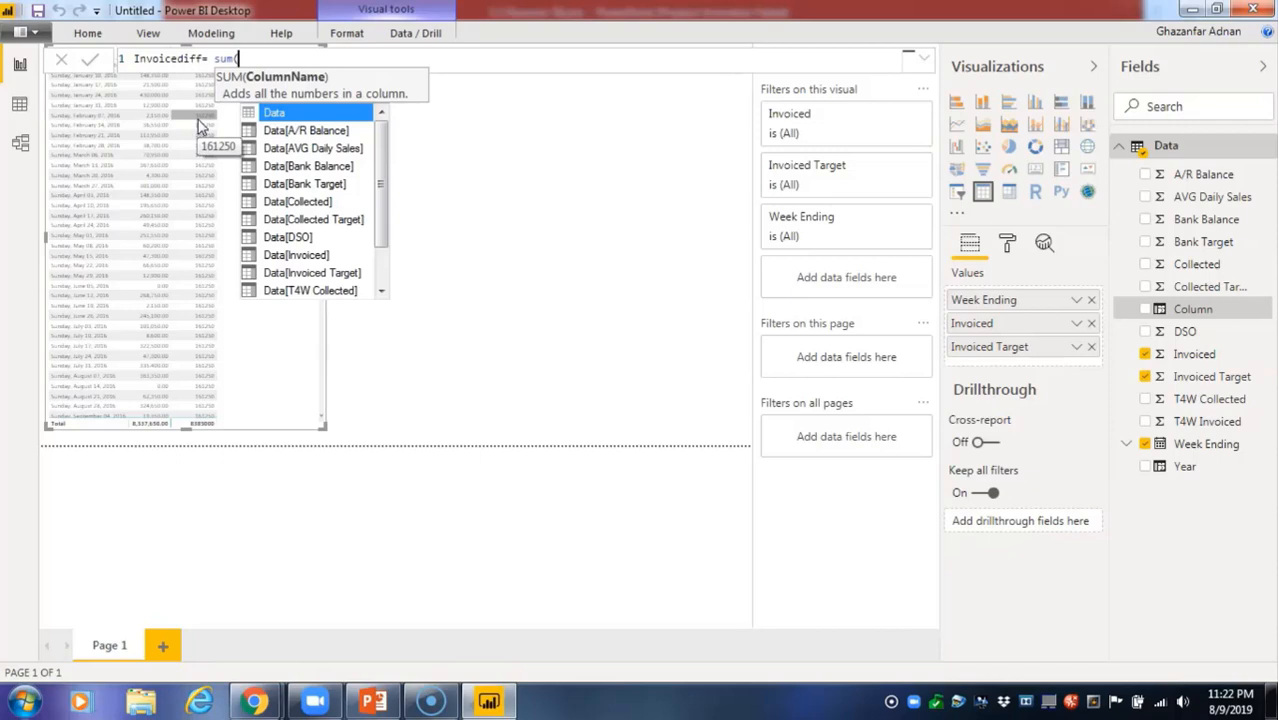
left_click(316, 258)
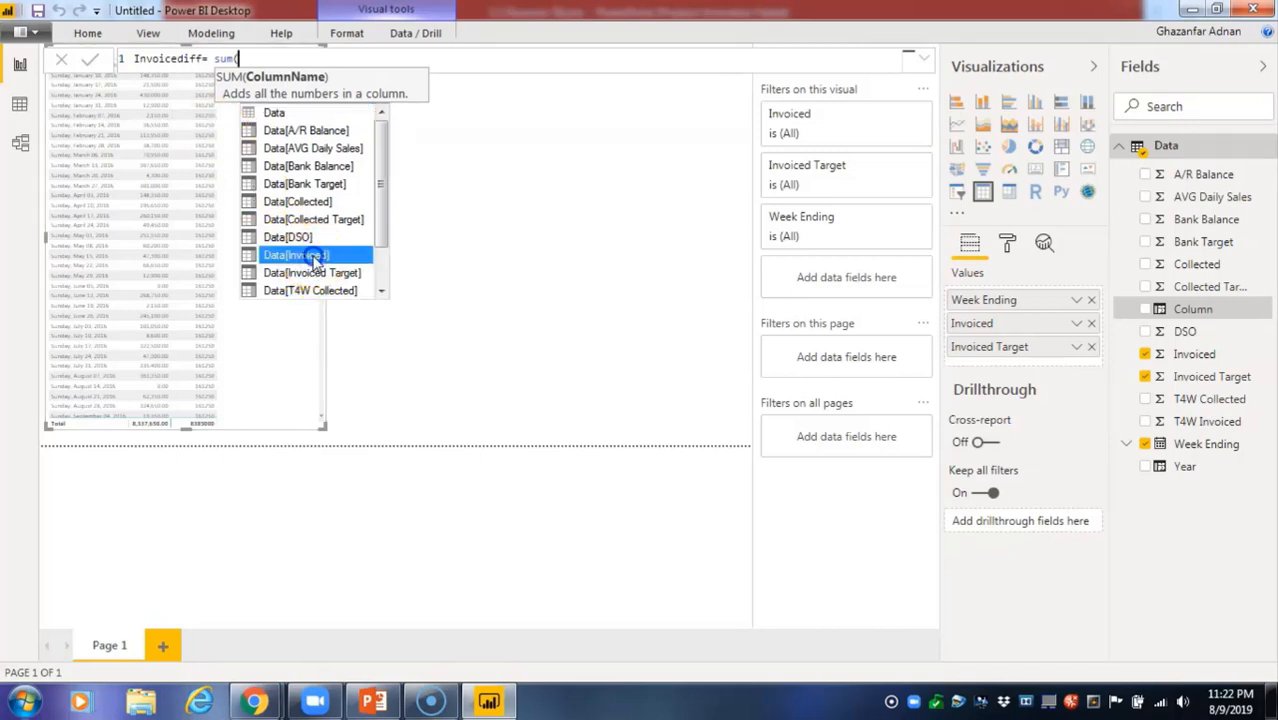
double_click(315, 257)
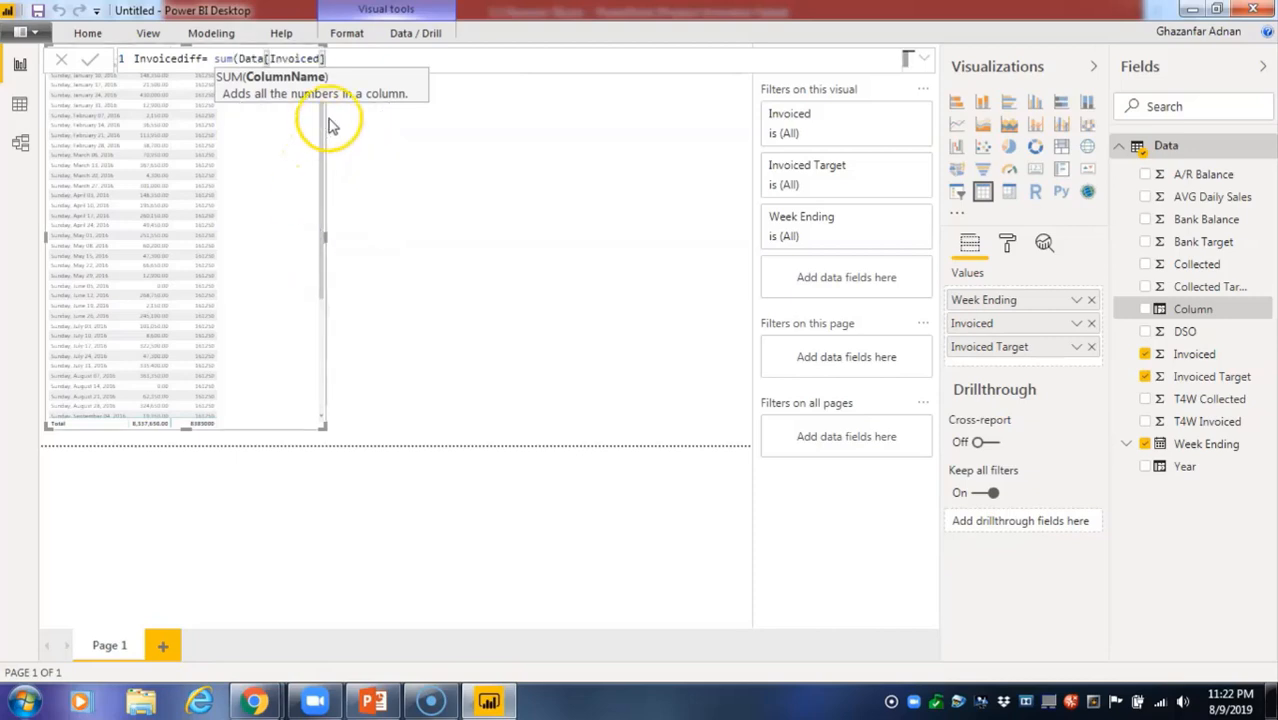
type(")")
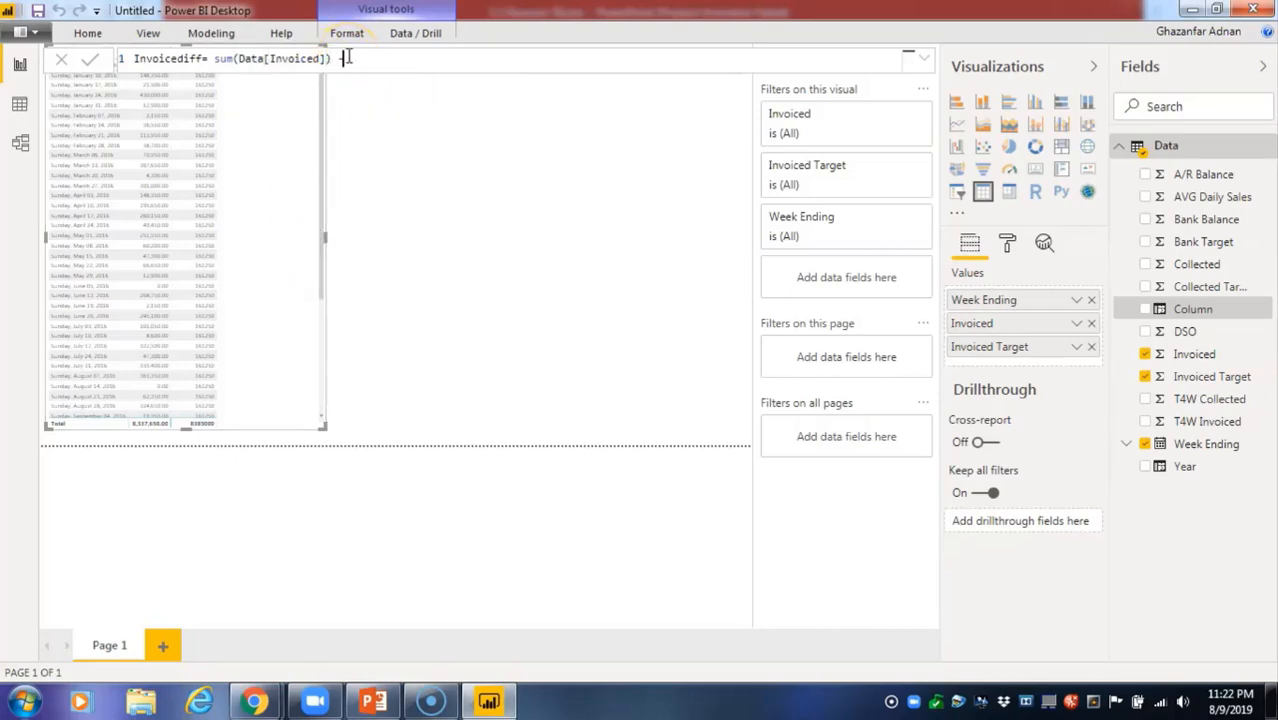
Subtract sum(Data[Invoiced Target]) in the Invoicediff formula and commit the column.
type(" - sum")
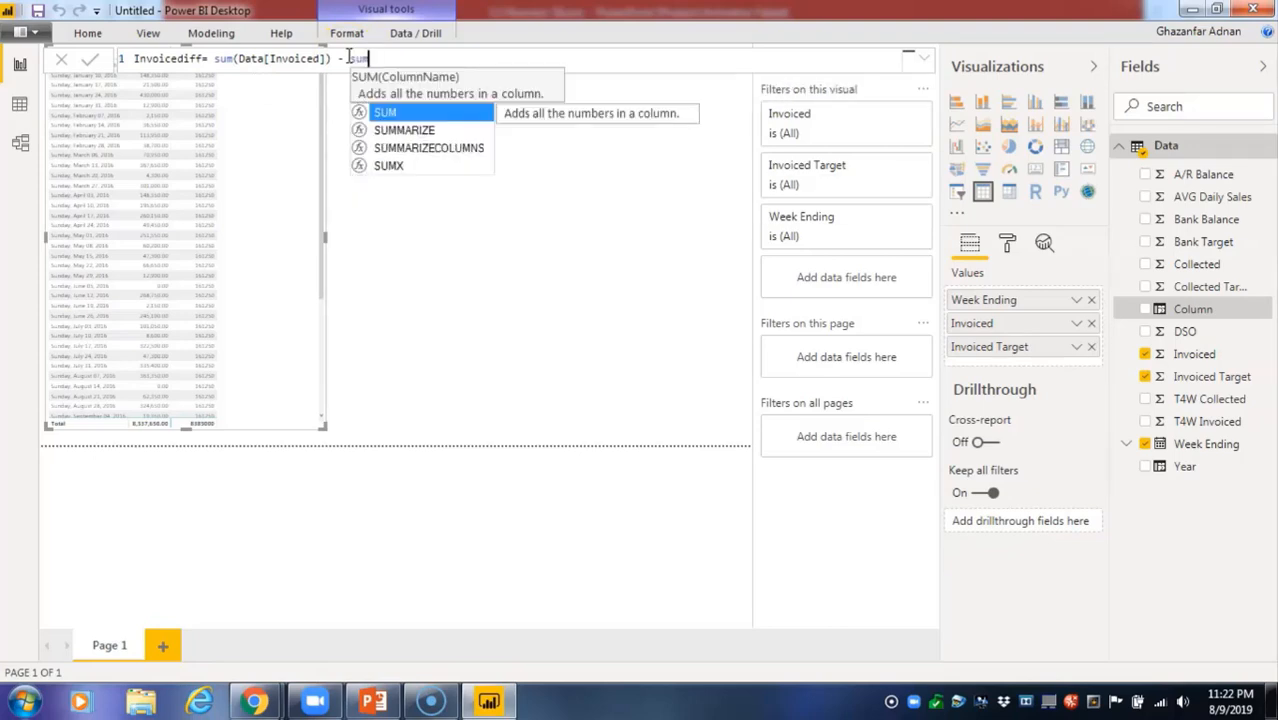
type("(")
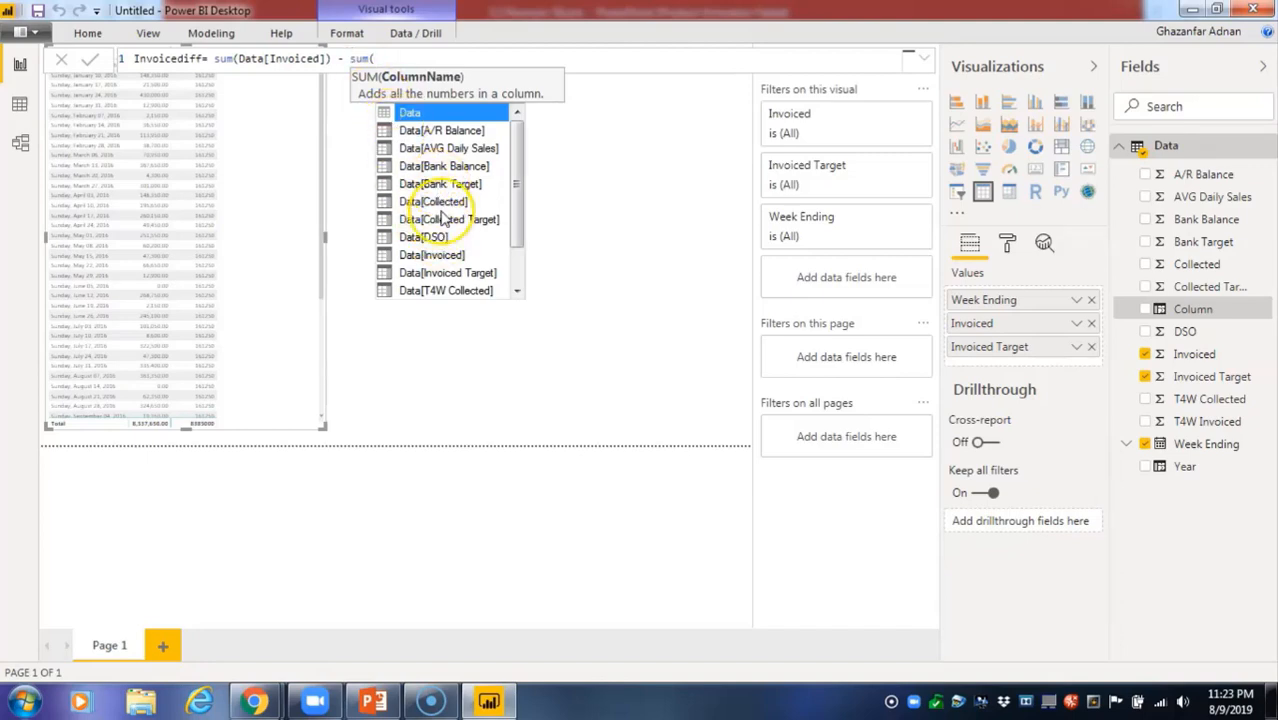
left_click(455, 276)
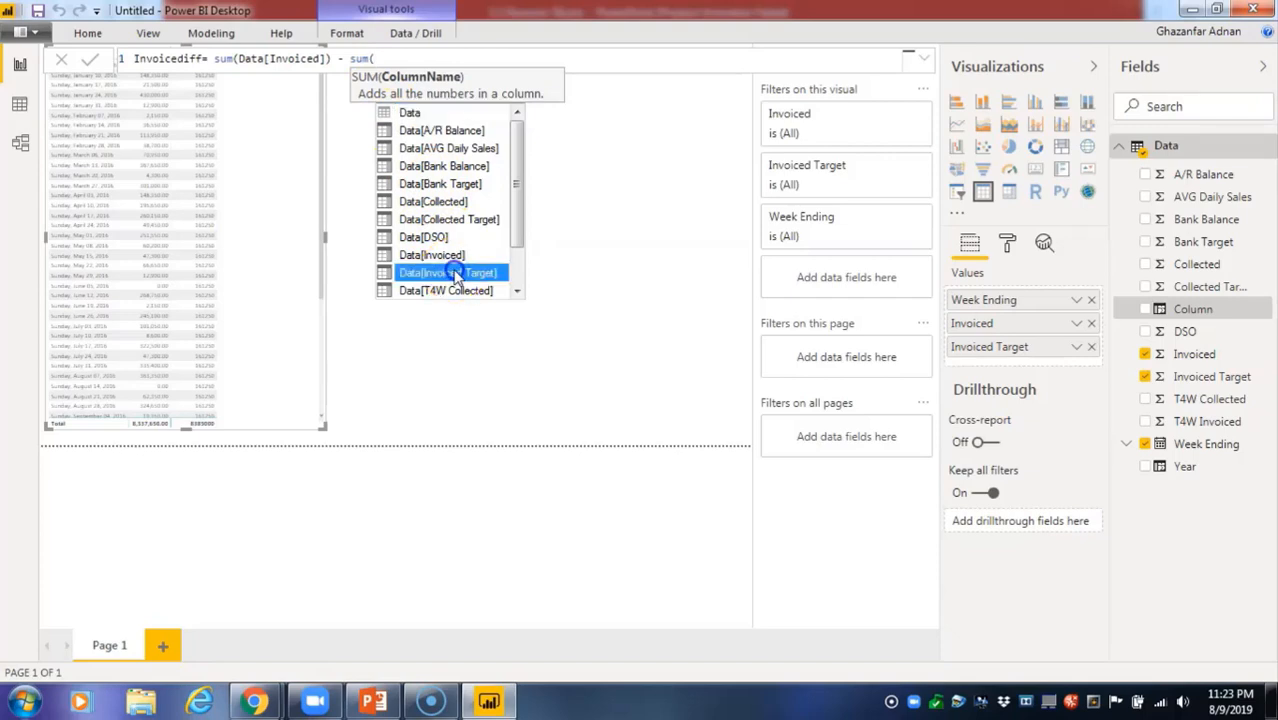
left_click(455, 273)
left_click(503, 143)
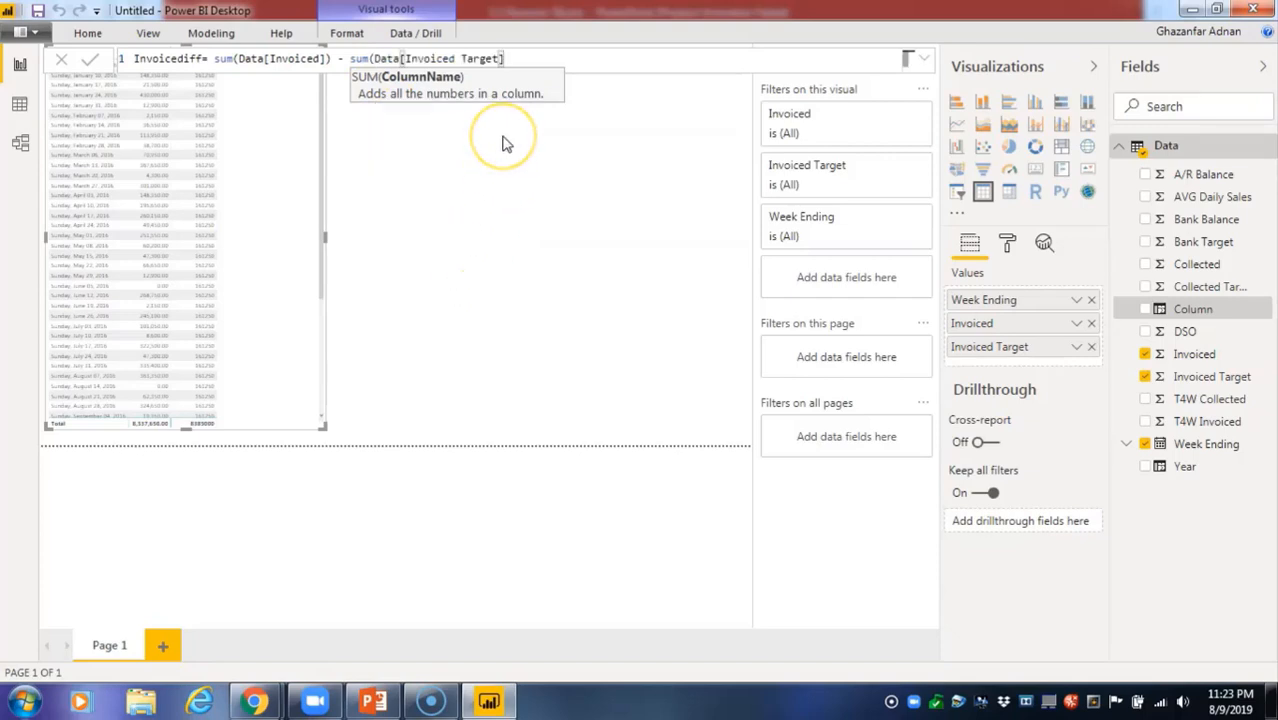
type(")")
left_click(527, 184)
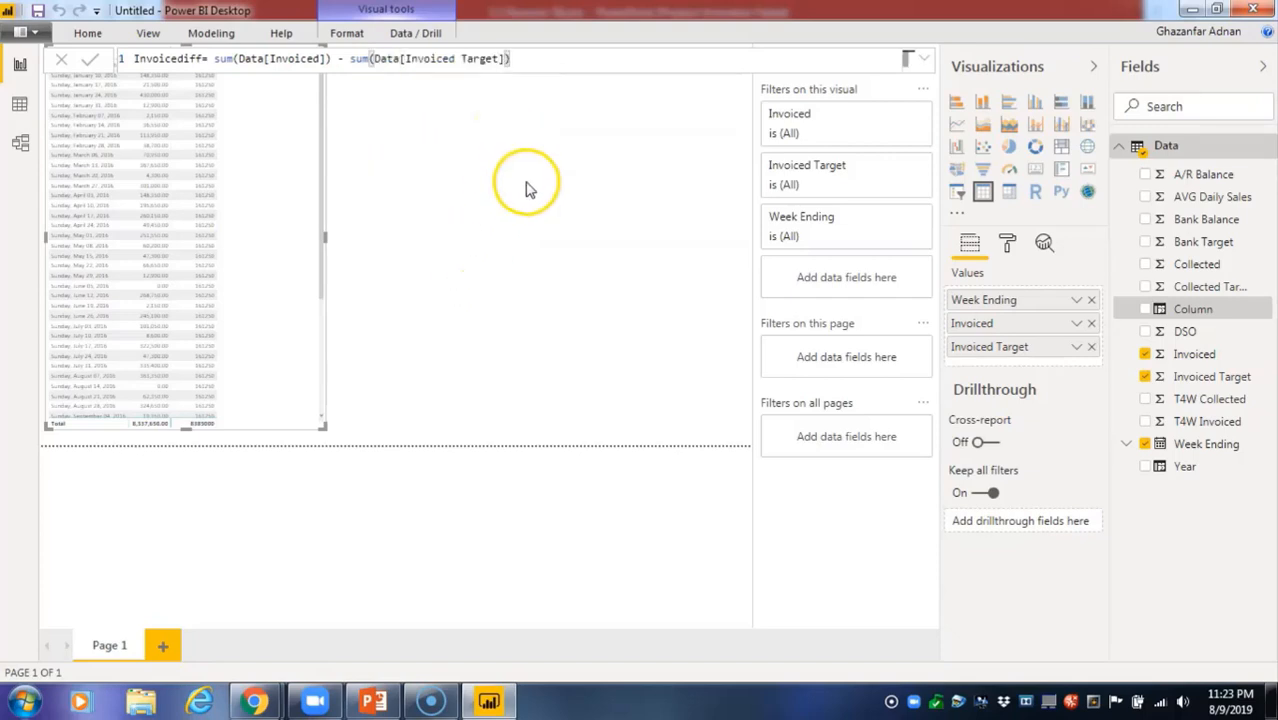
key("Return")
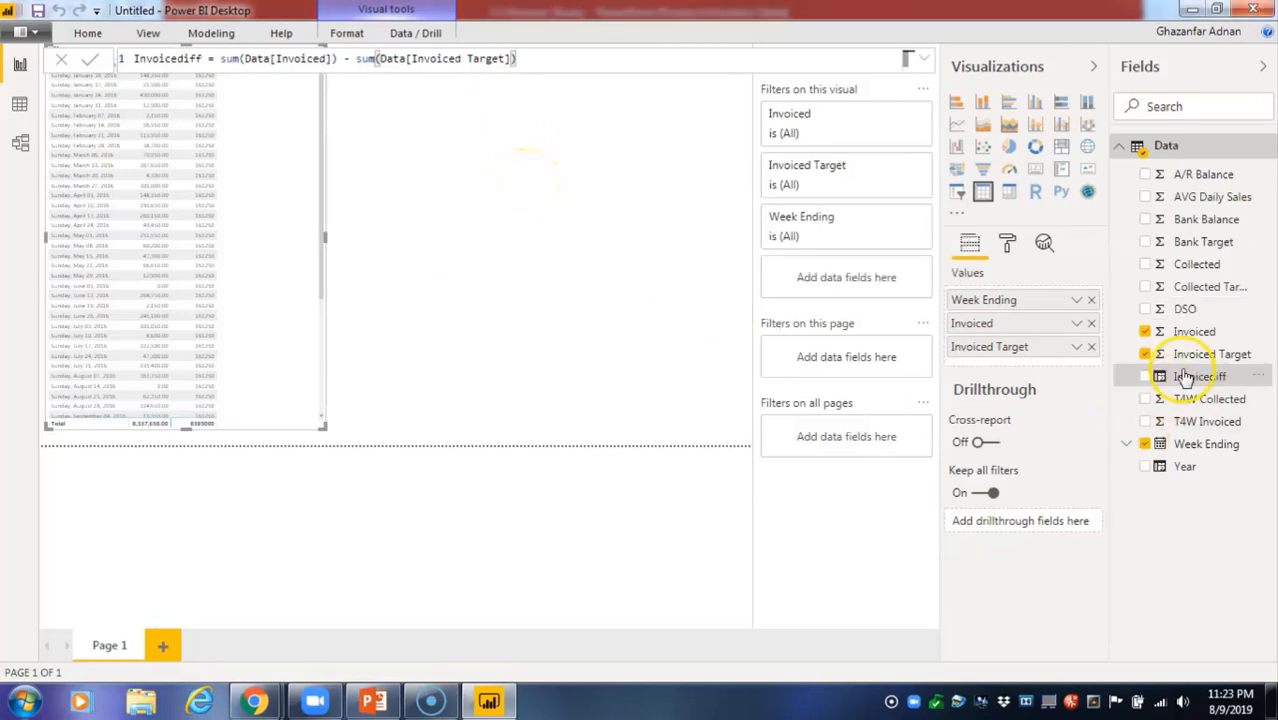
Add Invoicediff as the last column of the table and place the table against the page's left edge.
left_click_drag(1197, 381, 243, 262)
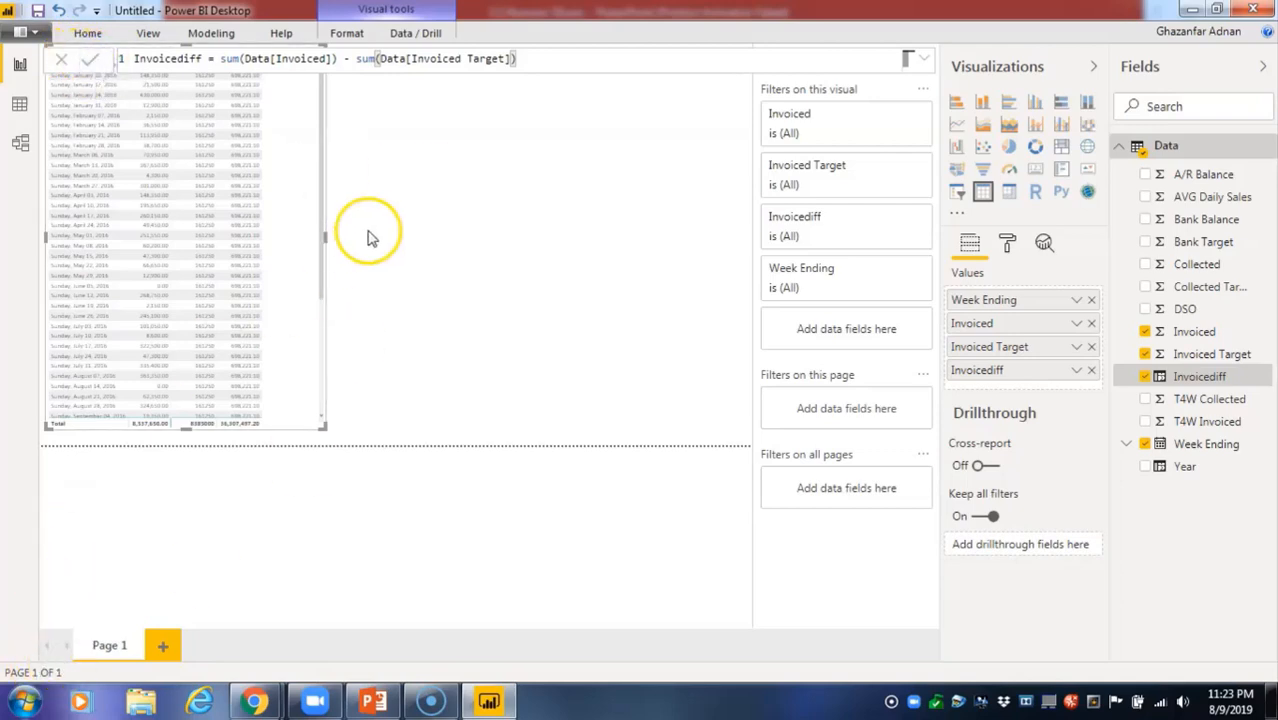
left_click_drag(297, 194, 582, 298)
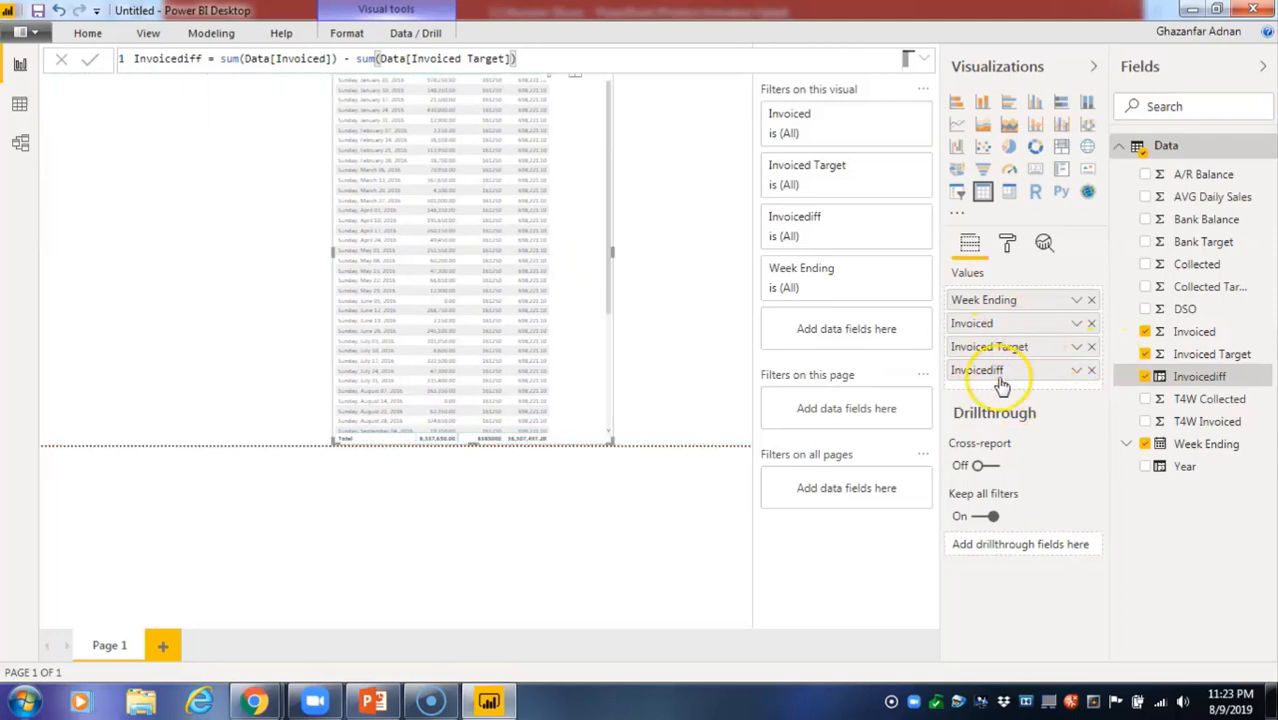
left_click_drag(594, 210, 251, 206)
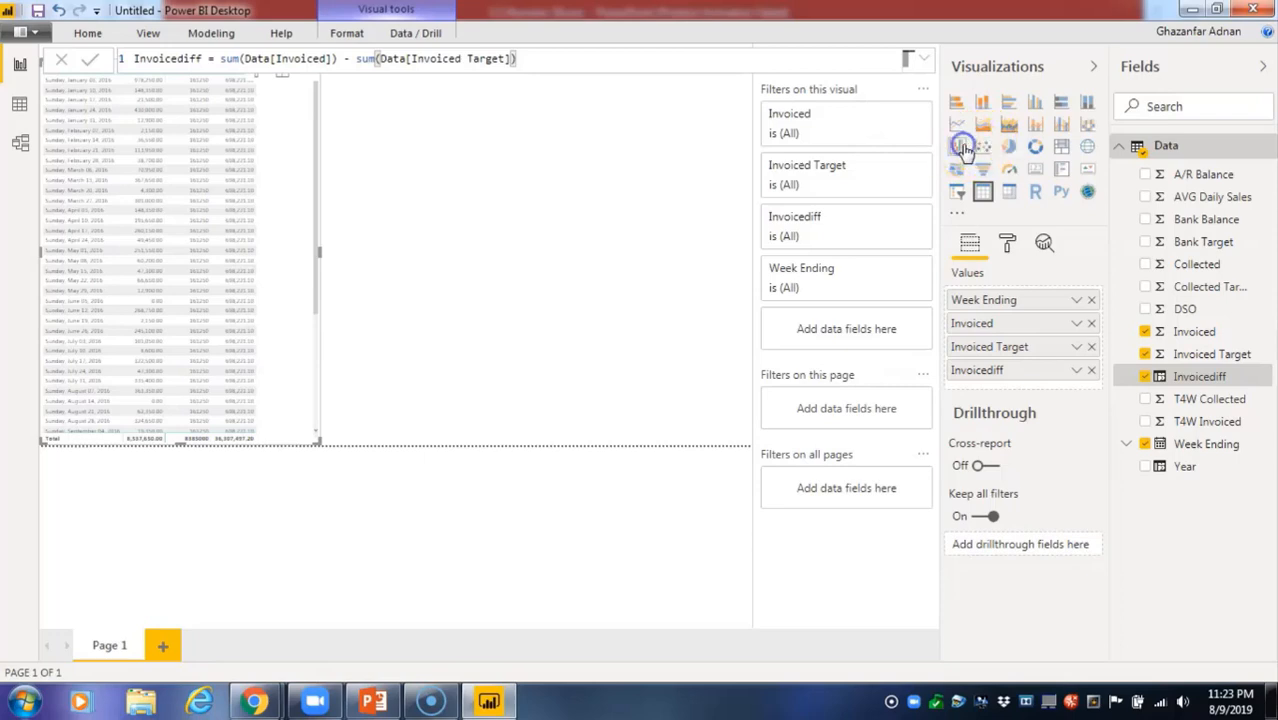
Try the table as a waterfall chart shifted toward the middle of the page, and delete the visual.
left_click(963, 148)
left_click_drag(314, 180, 455, 186)
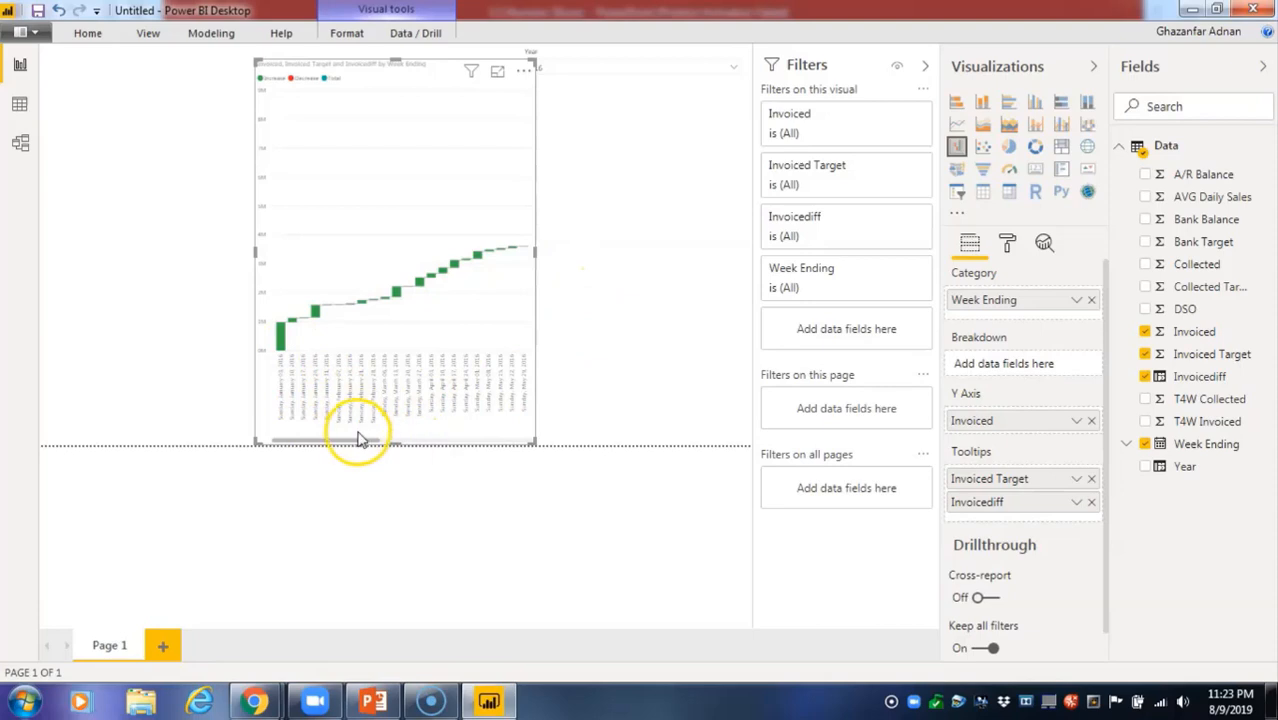
left_click_drag(378, 439, 563, 456)
left_click(563, 456)
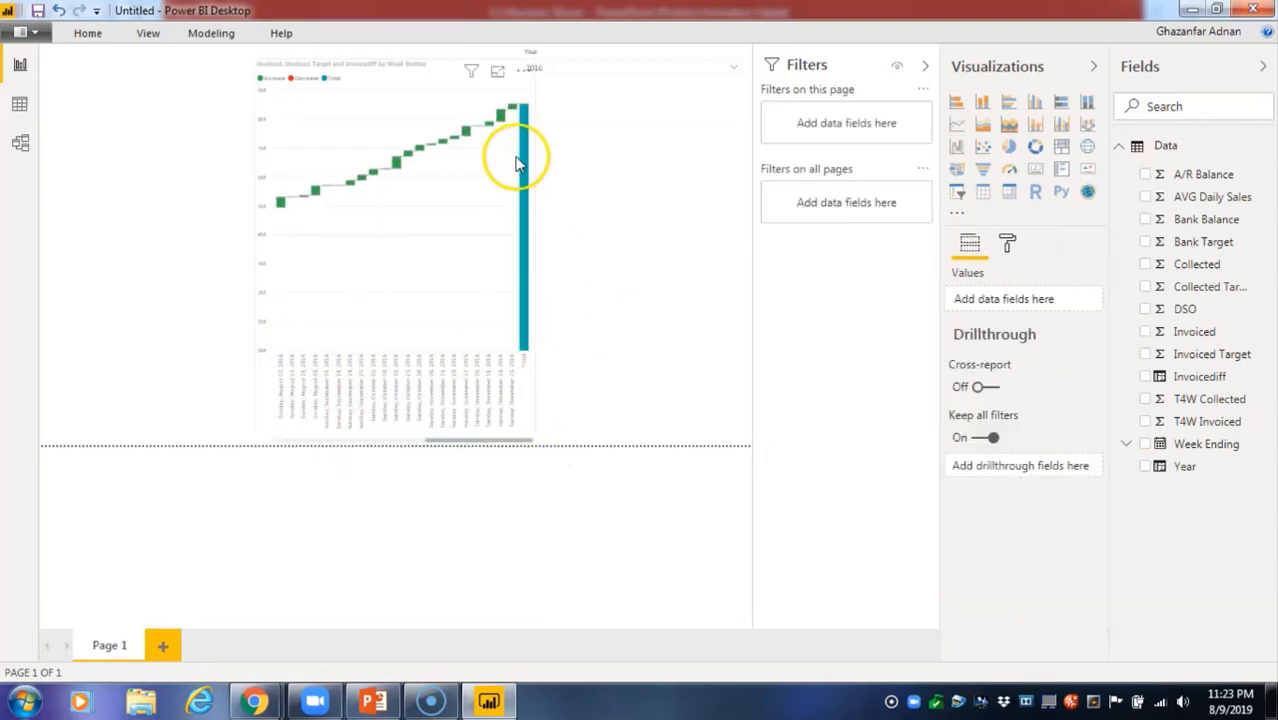
left_click(465, 368)
key("Delete")
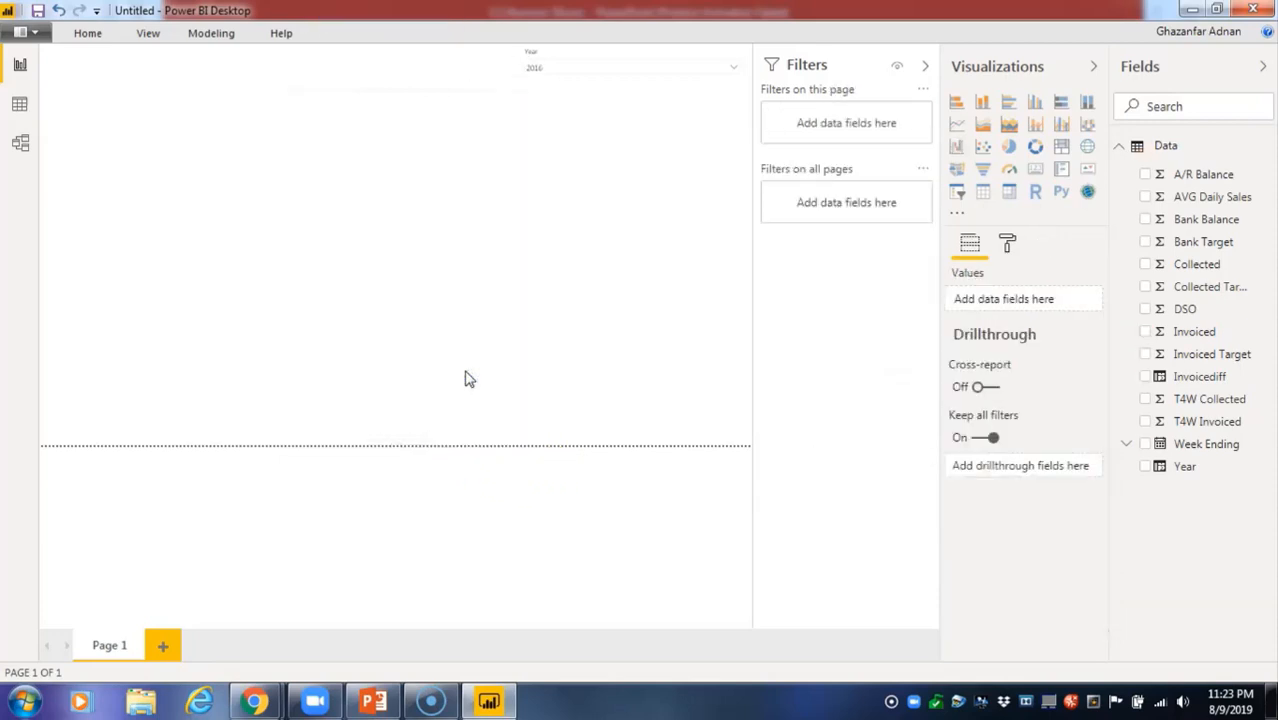
left_click(957, 147)
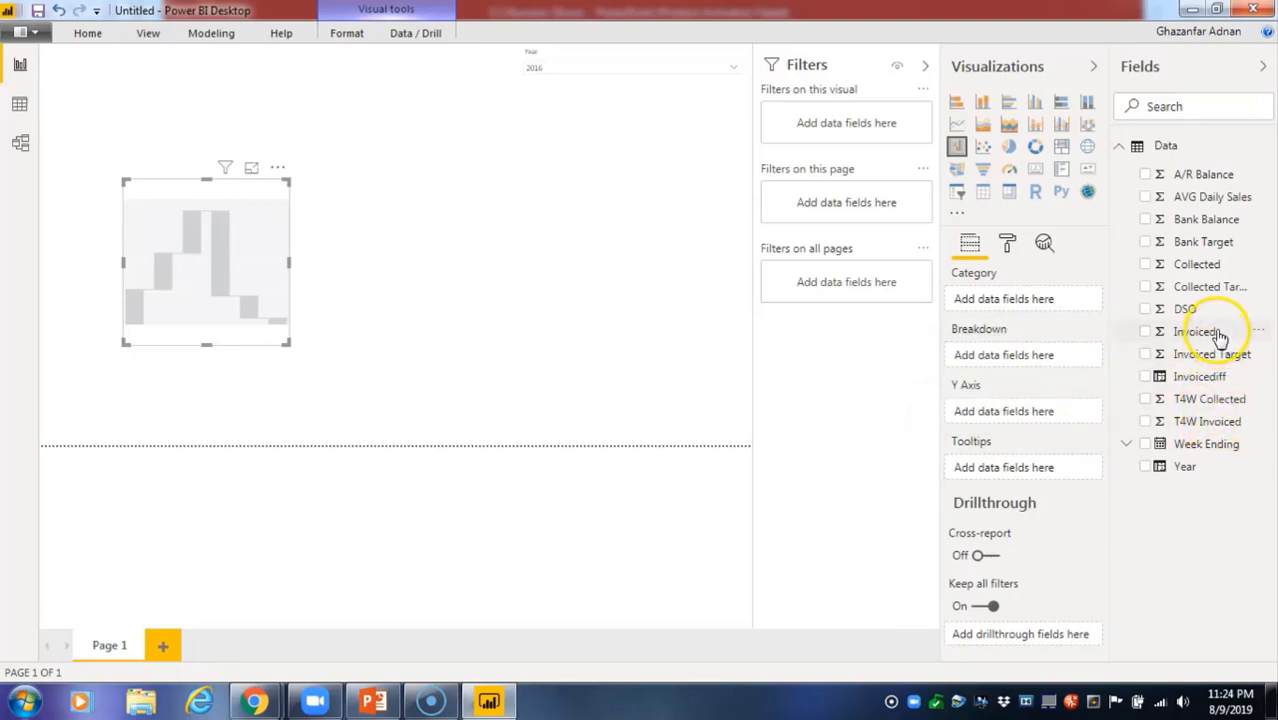
left_click_drag(1199, 332, 1050, 300)
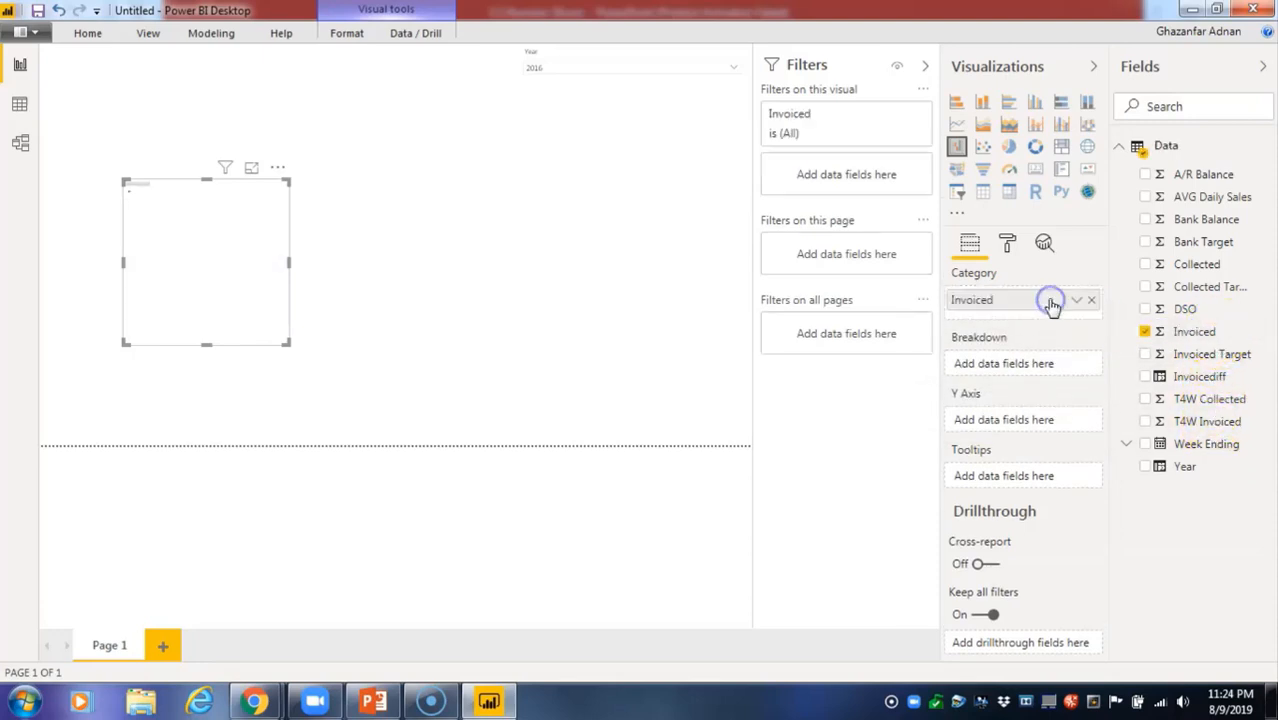
left_click_drag(1195, 348, 1043, 318)
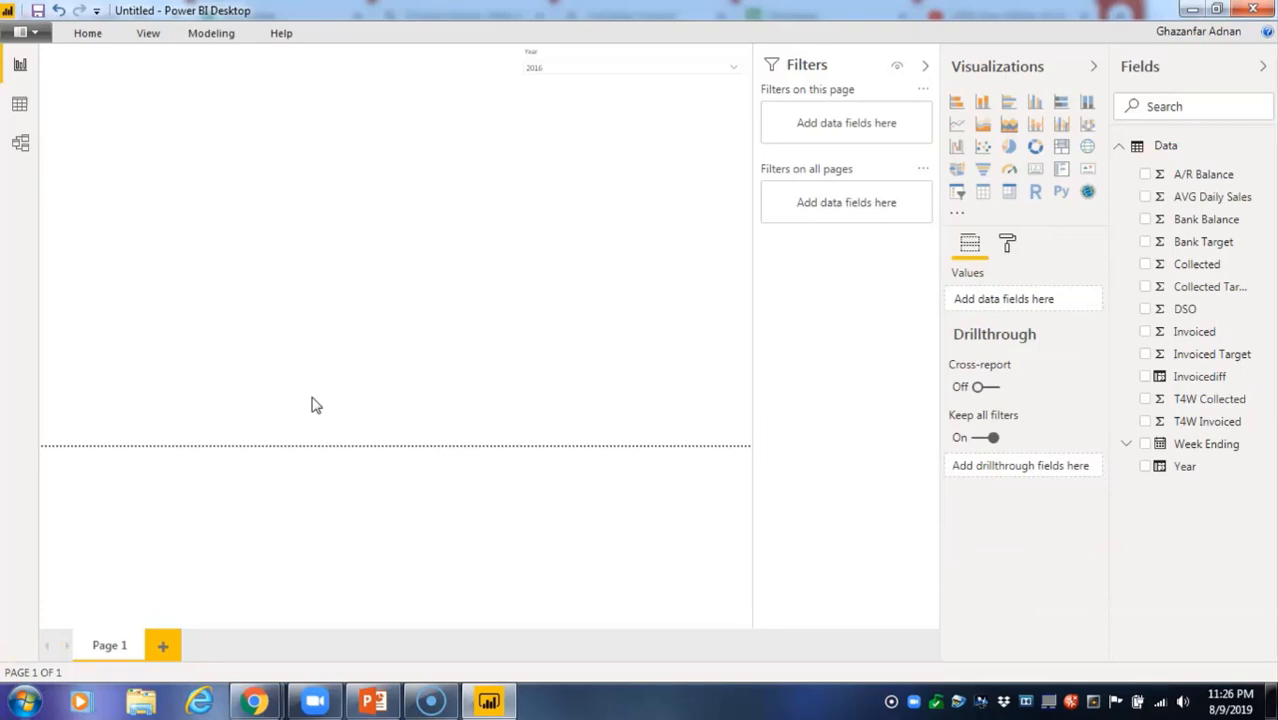
Insert a waterfall chart near the middle of the page with Week Ending as its category.
left_click(955, 150)
left_click_drag(271, 271, 408, 247)
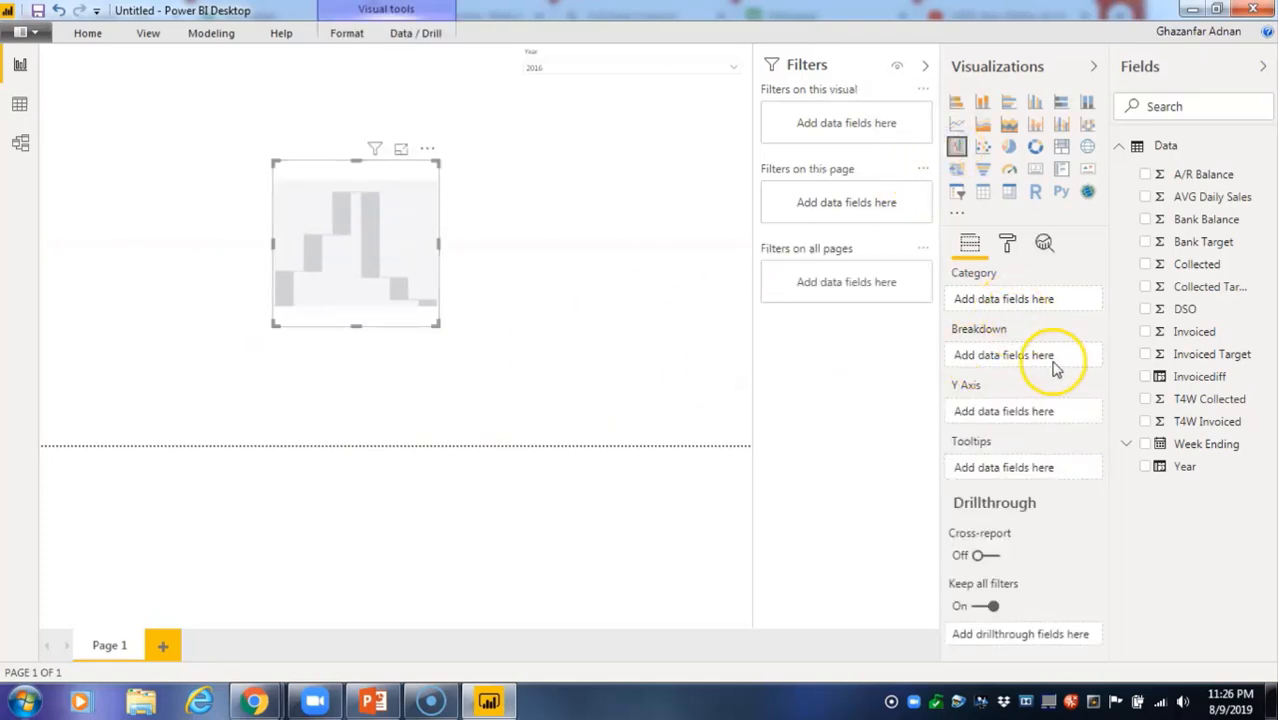
left_click(1191, 468)
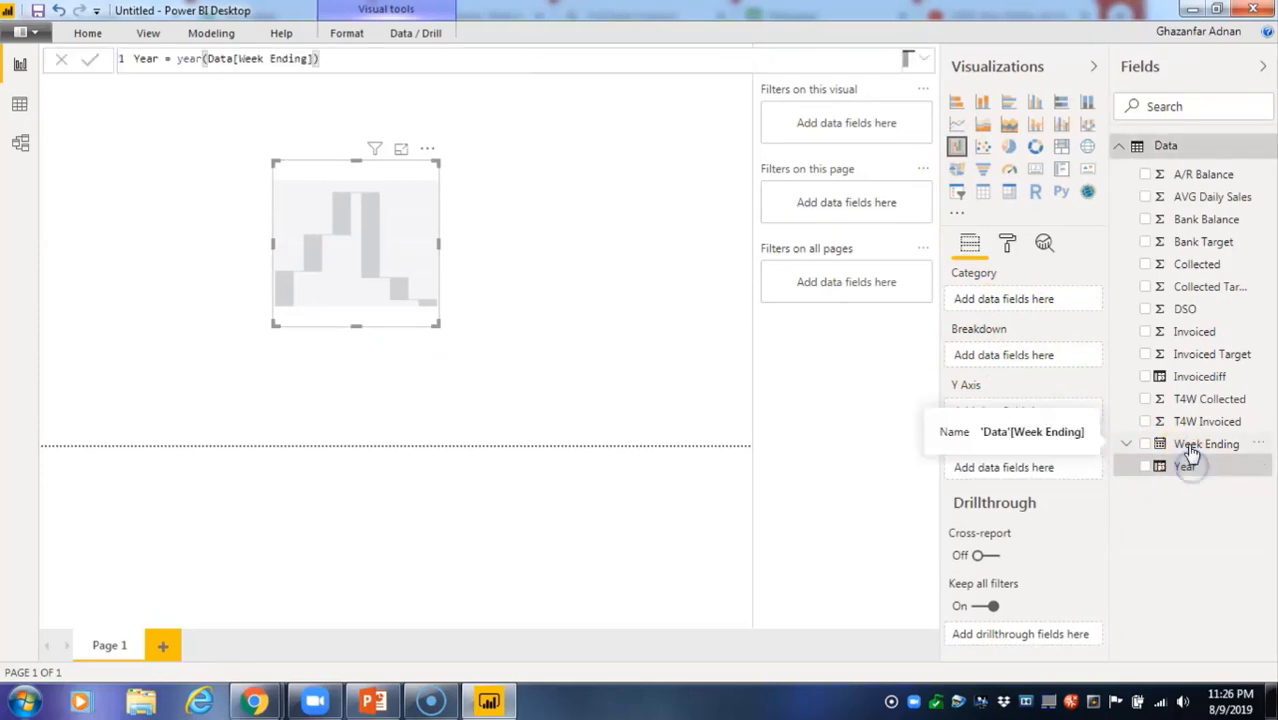
left_click(1189, 446)
left_click_drag(1183, 449, 1045, 298)
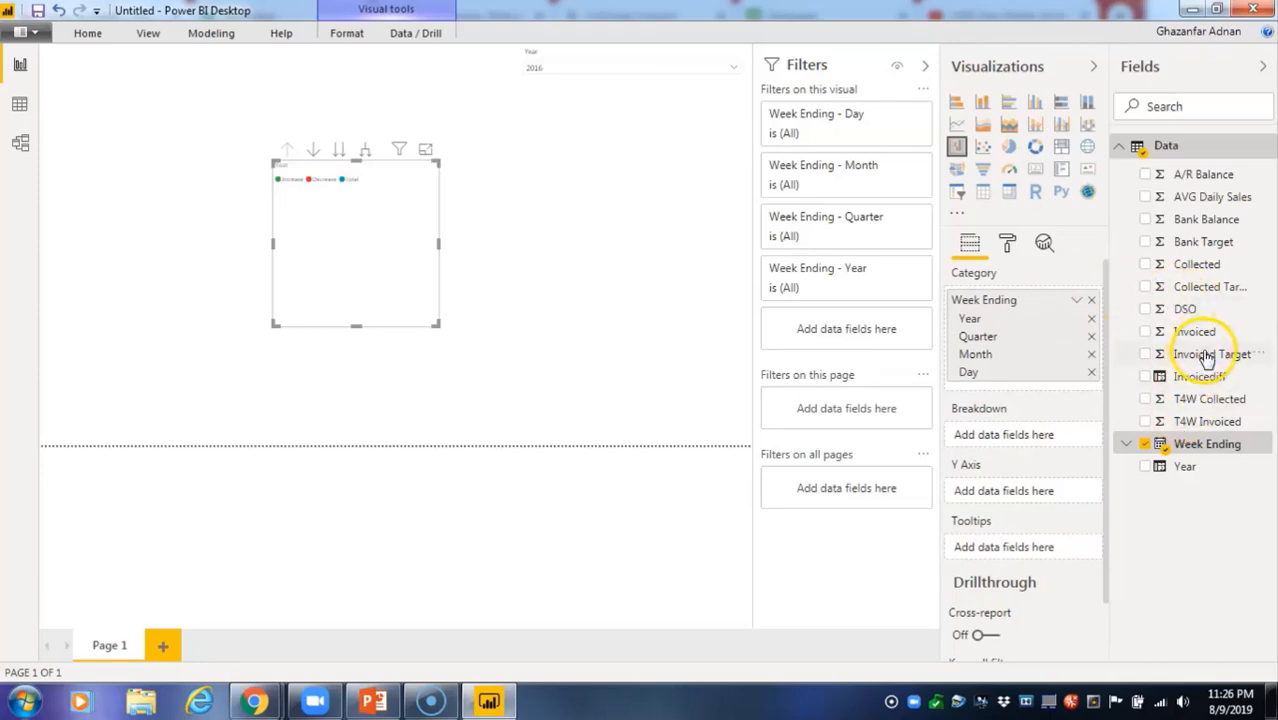
Plot Invoicediff on the waterfall chart's Y axis and switch the category from Date Hierarchy to plain Week Ending.
left_click_drag(1208, 424, 1054, 502)
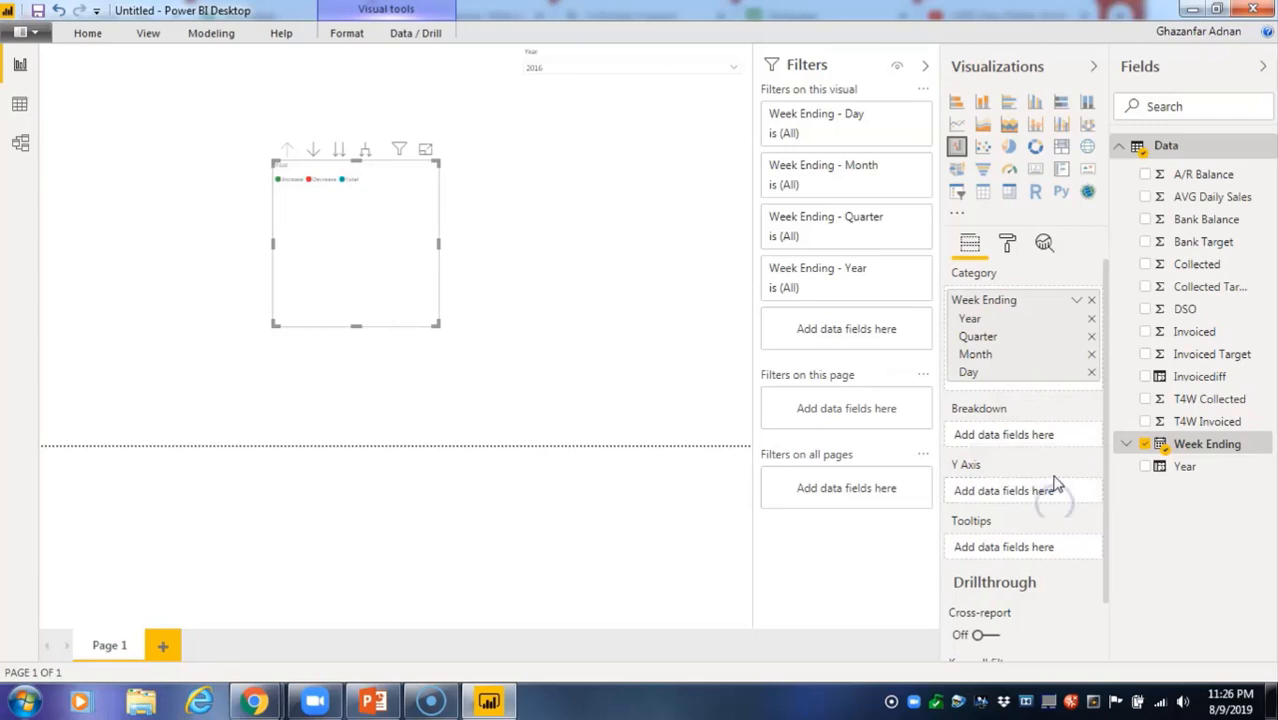
left_click_drag(1200, 378, 1021, 488)
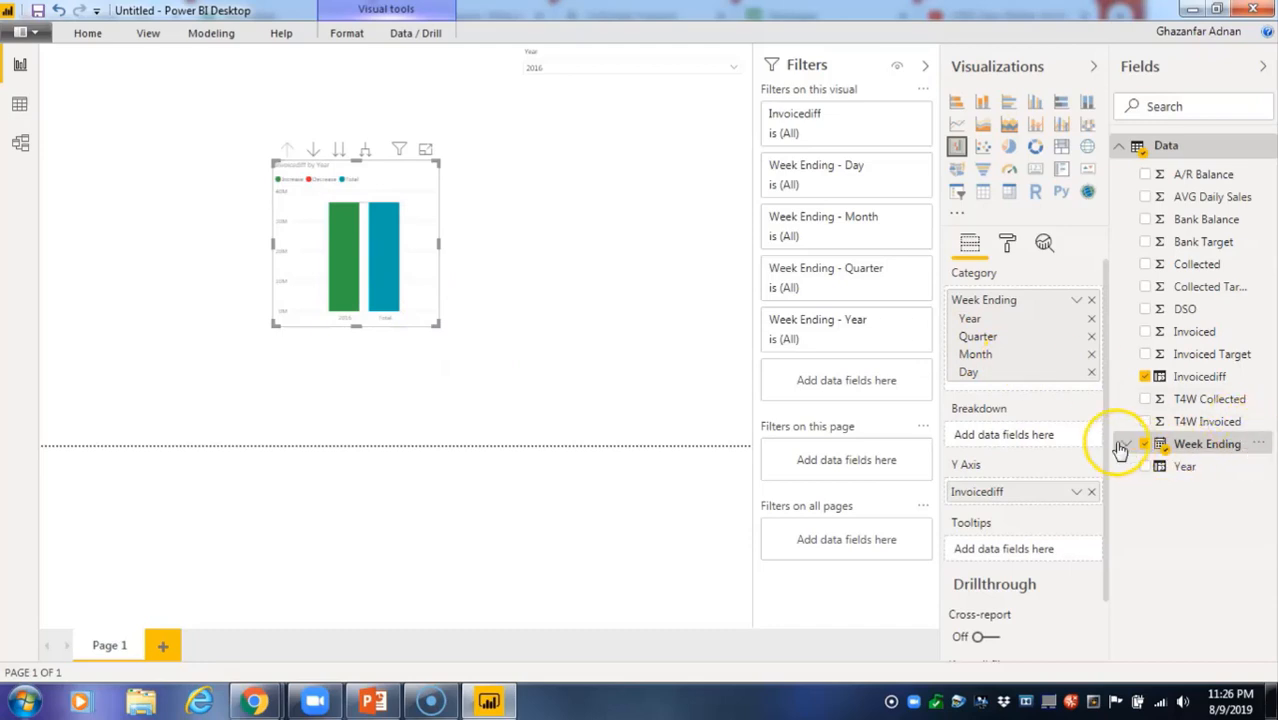
left_click(1077, 302)
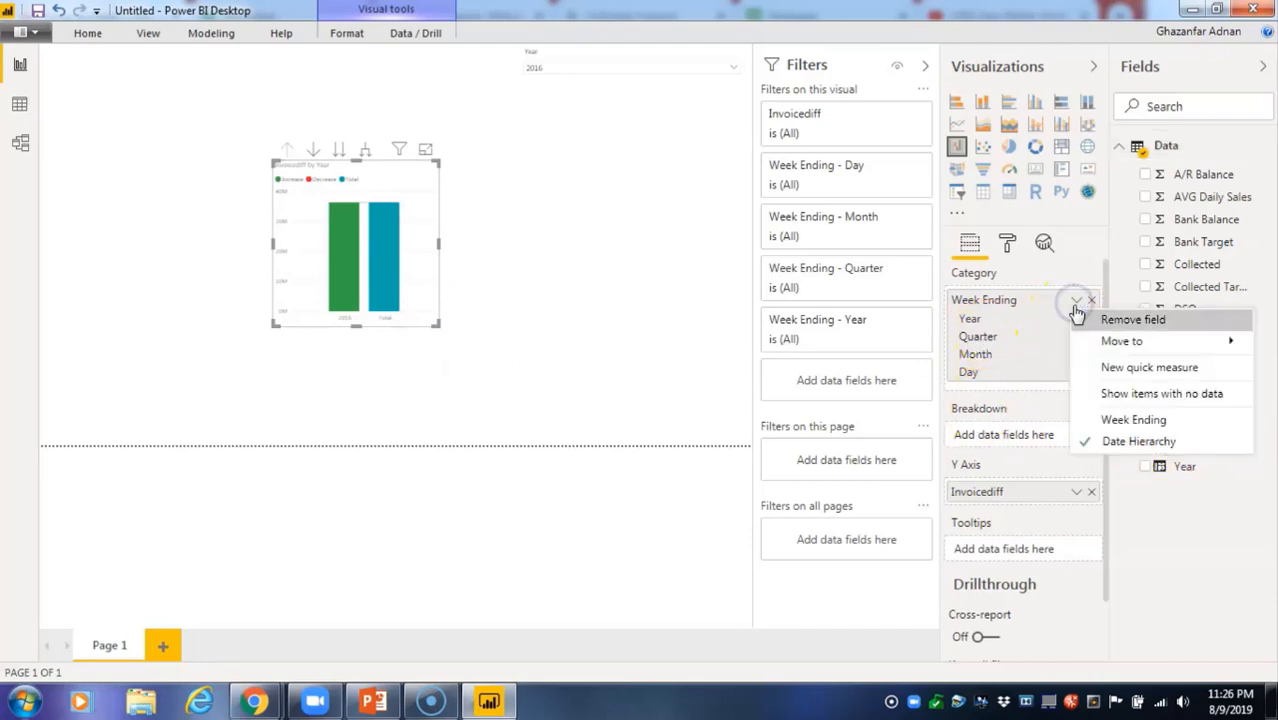
left_click(1092, 420)
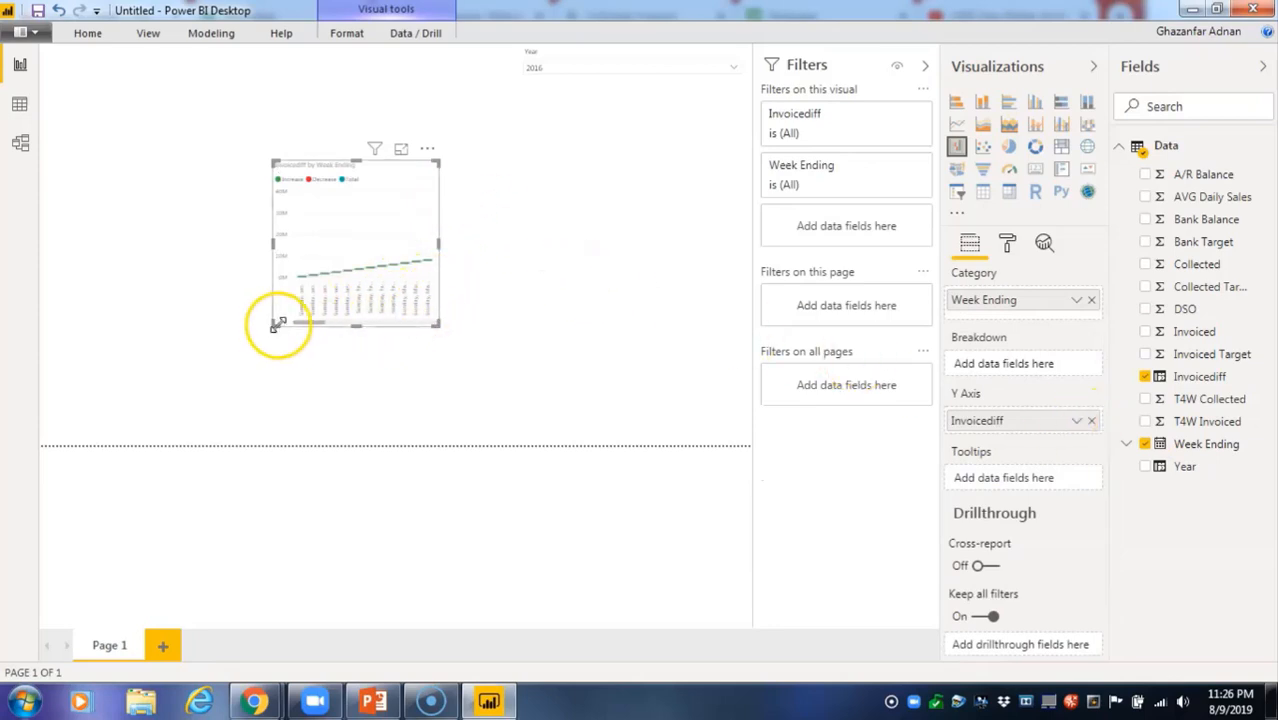
Move the waterfall chart lower on the page and enlarge it to span most of the page width.
left_click_drag(306, 320, 440, 320)
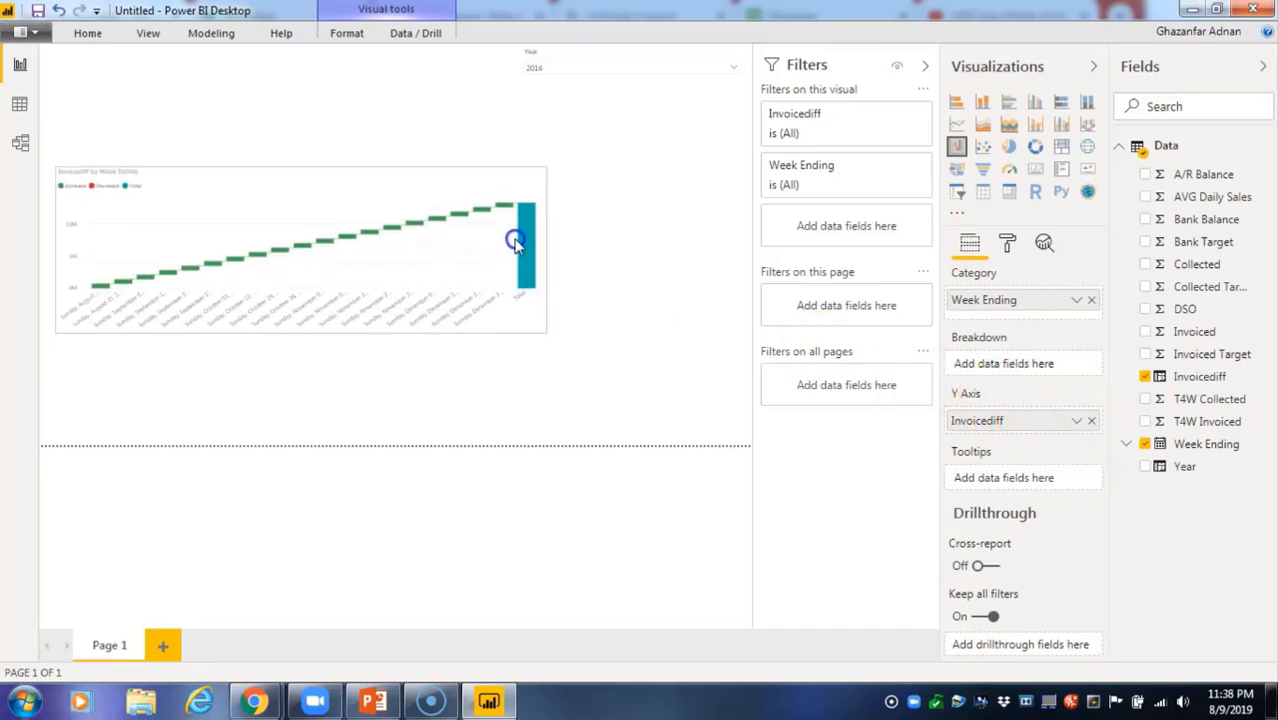
left_click_drag(537, 260, 537, 294)
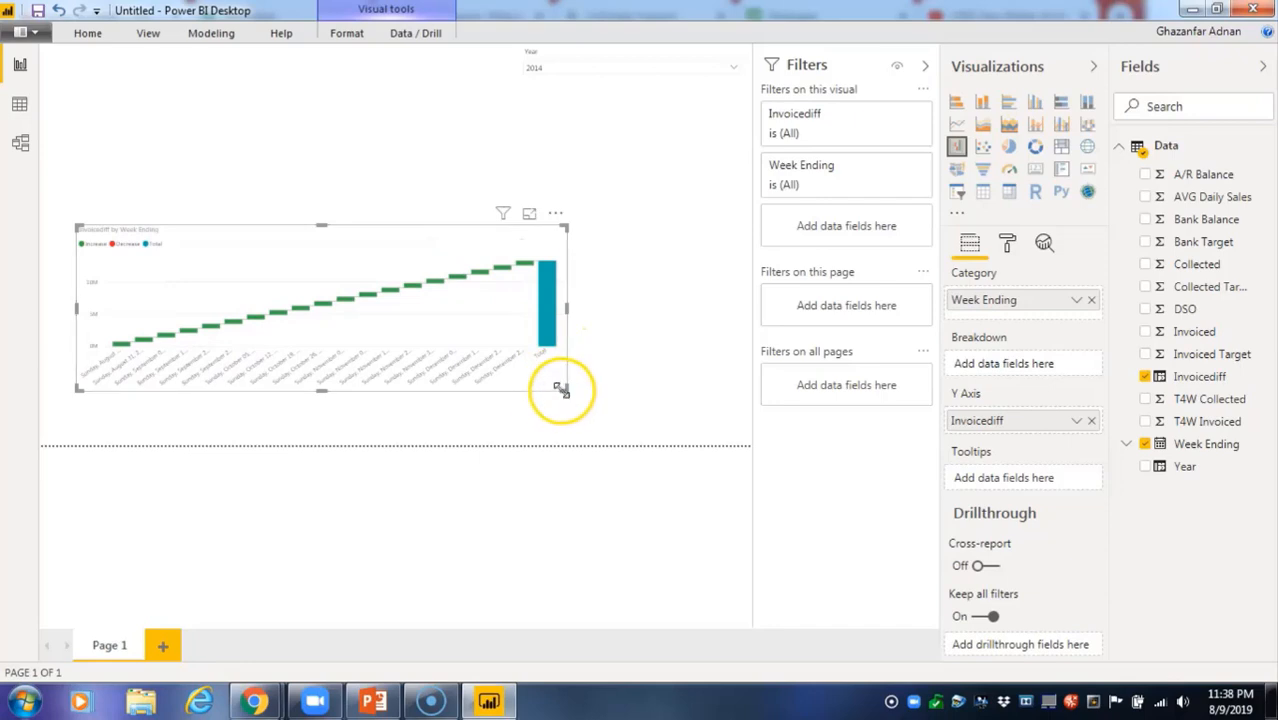
left_click_drag(576, 401, 634, 423)
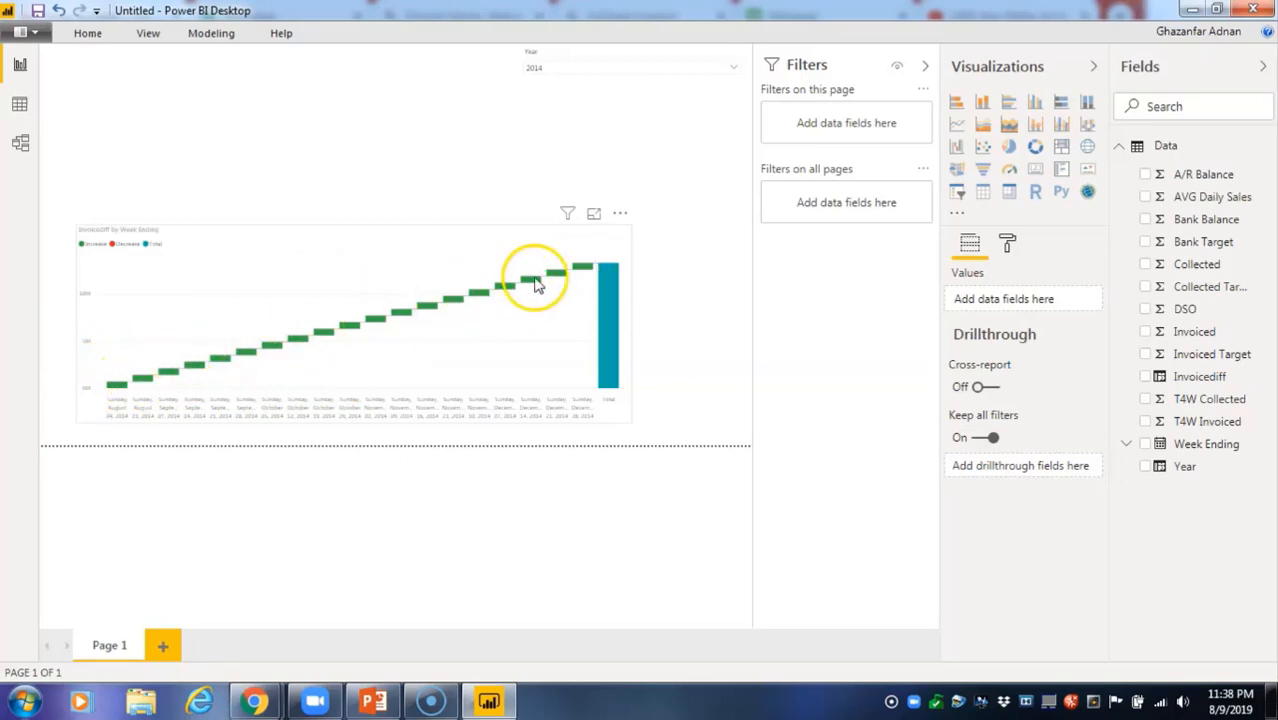
Move the waterfall chart to the page's upper-left corner and convert it into a KPI visual.
mouse_move(580, 276)
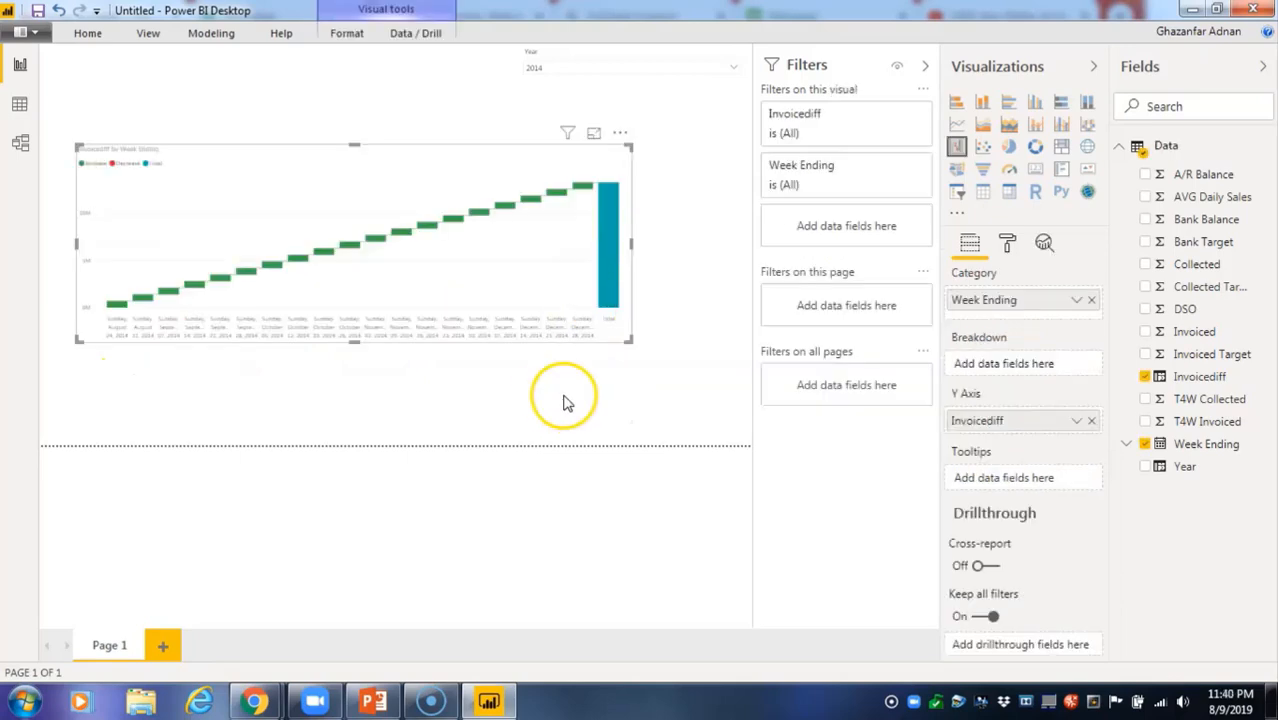
left_click_drag(527, 268, 478, 195)
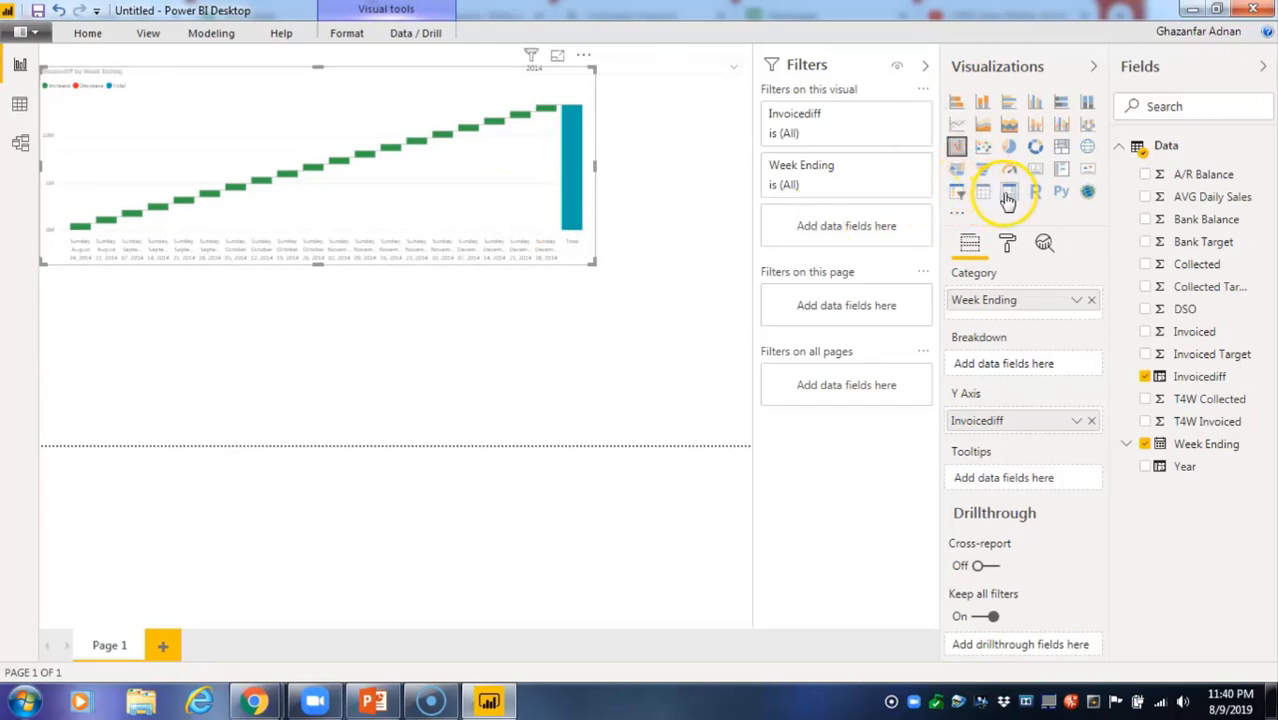
left_click(1090, 172)
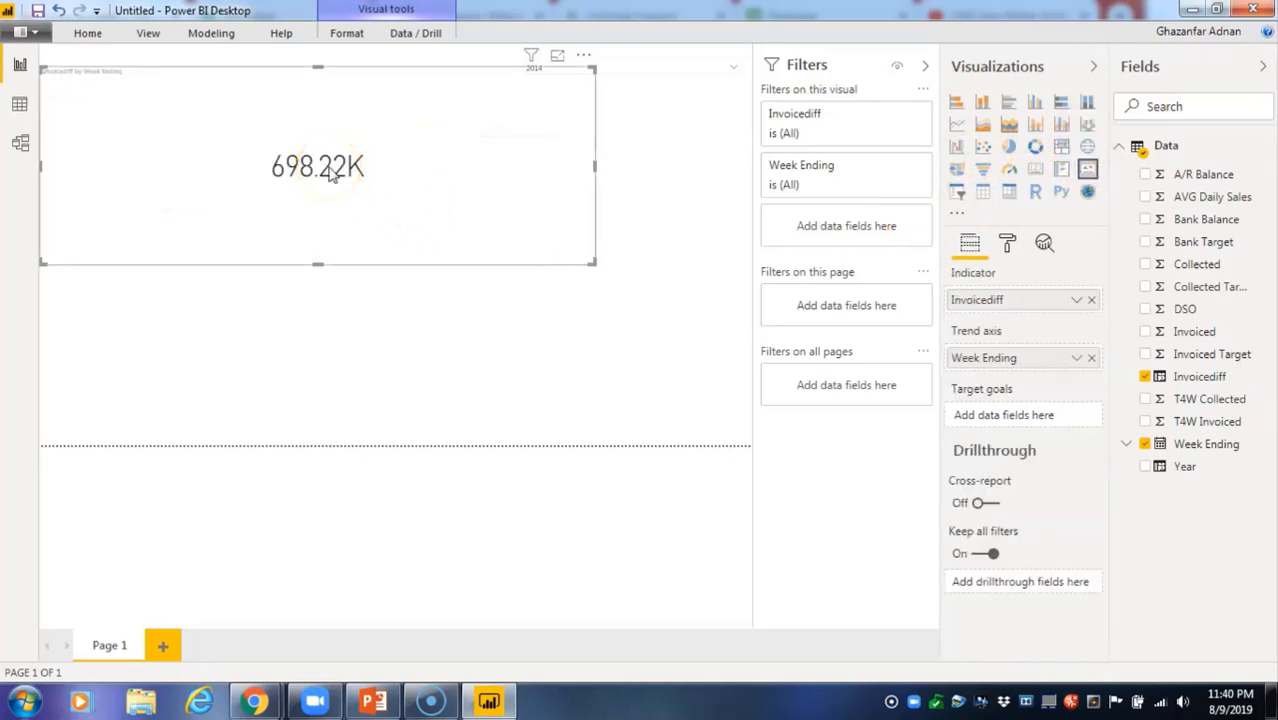
Delete the Invoicediff KPI visual from the report page.
key("Delete")
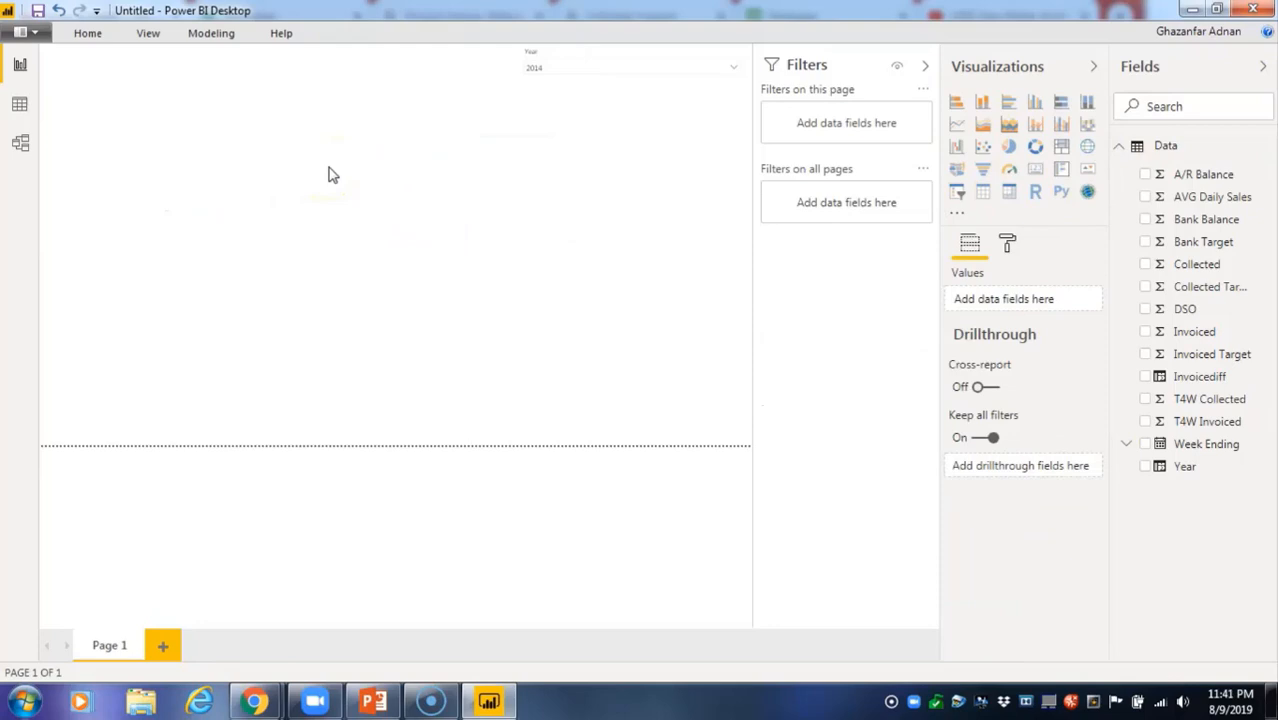
Try showing Bank Balance in a card visual, and delete the card.
left_click(1093, 170)
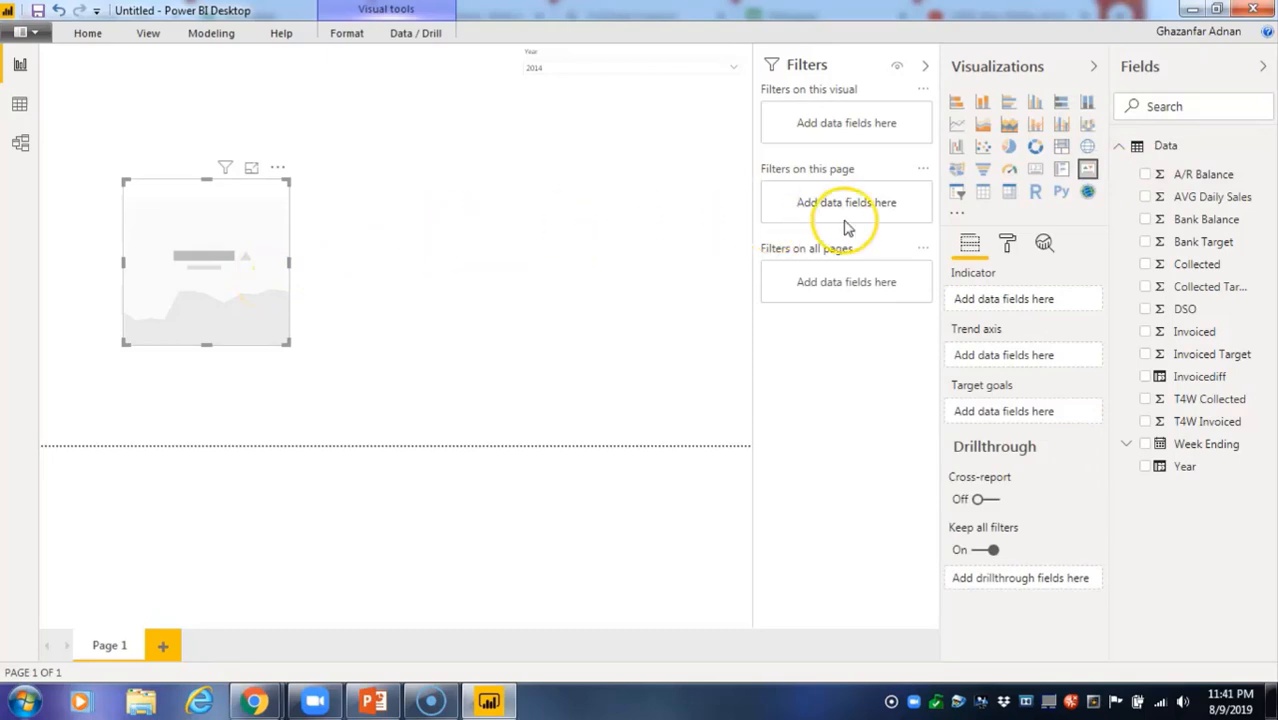
left_click(1036, 171)
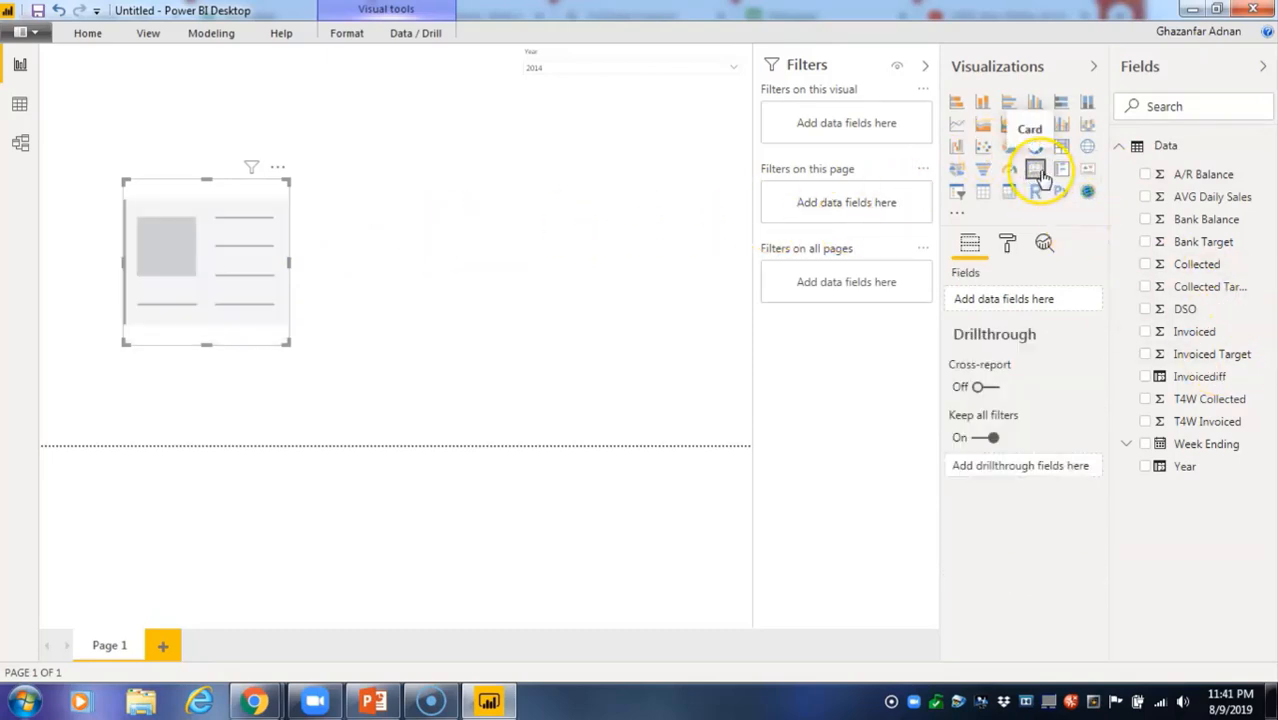
left_click(1193, 226)
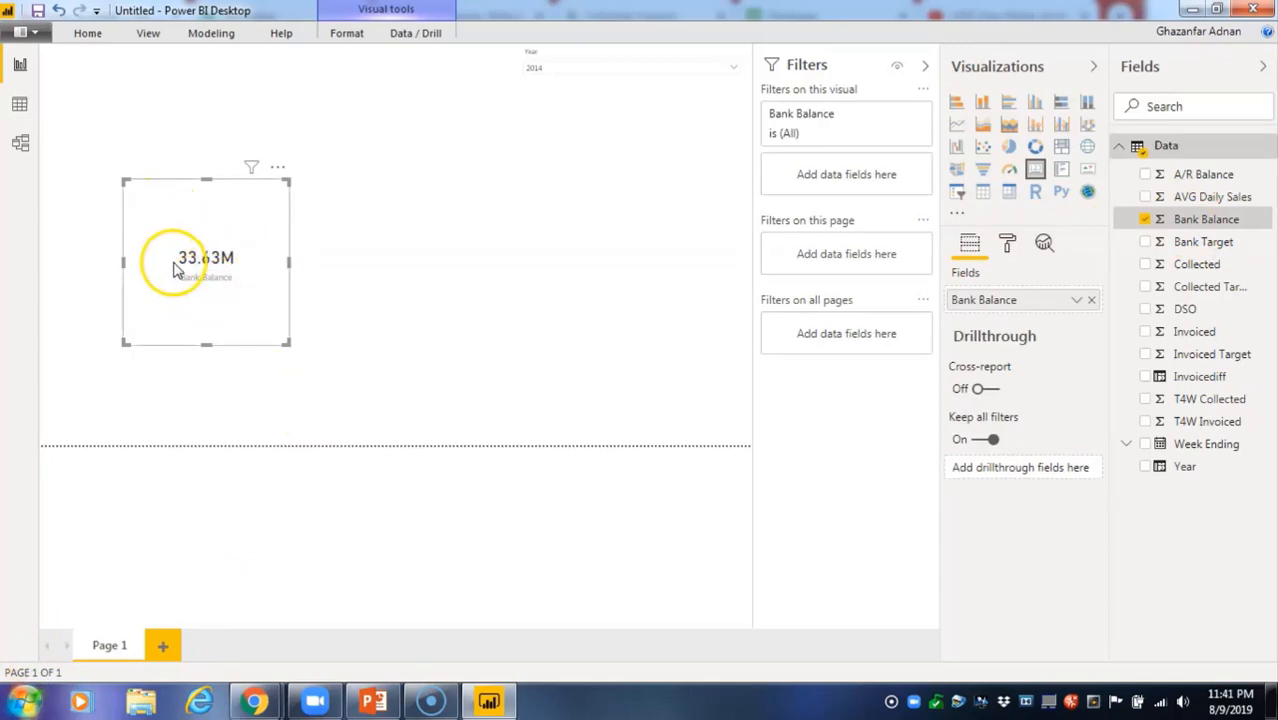
left_click(1076, 300)
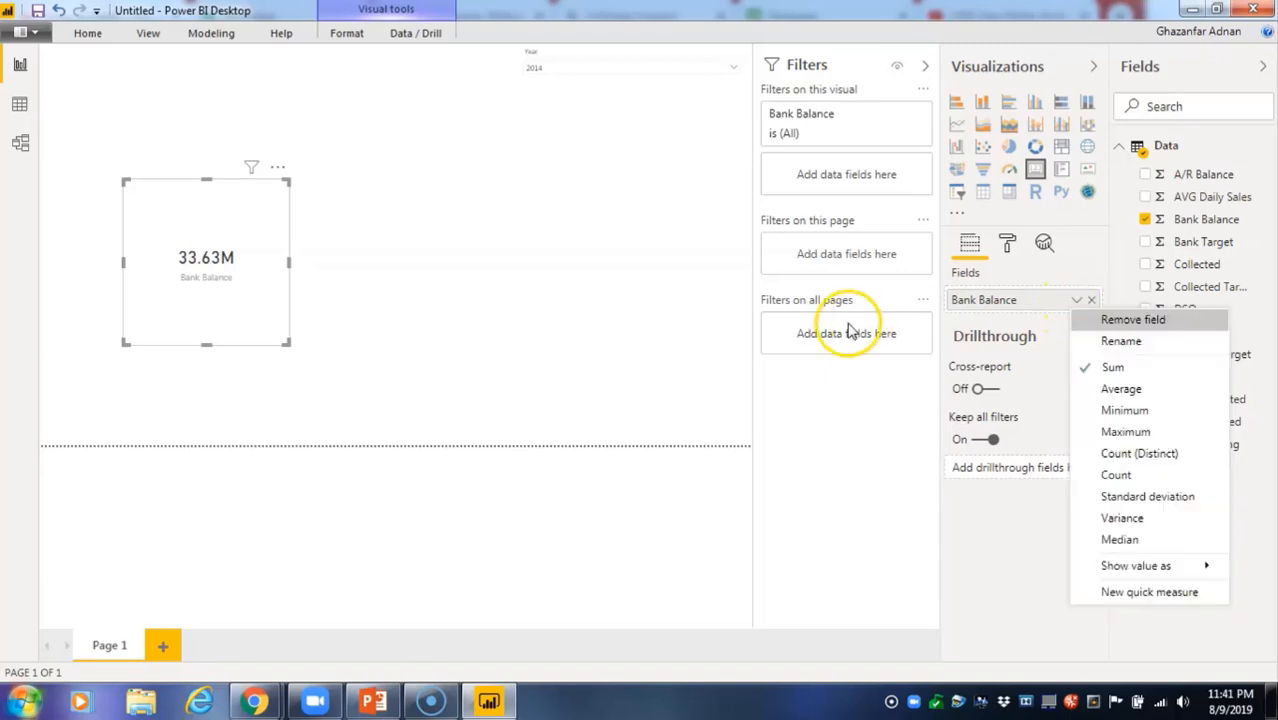
left_click(540, 283)
left_click(186, 256)
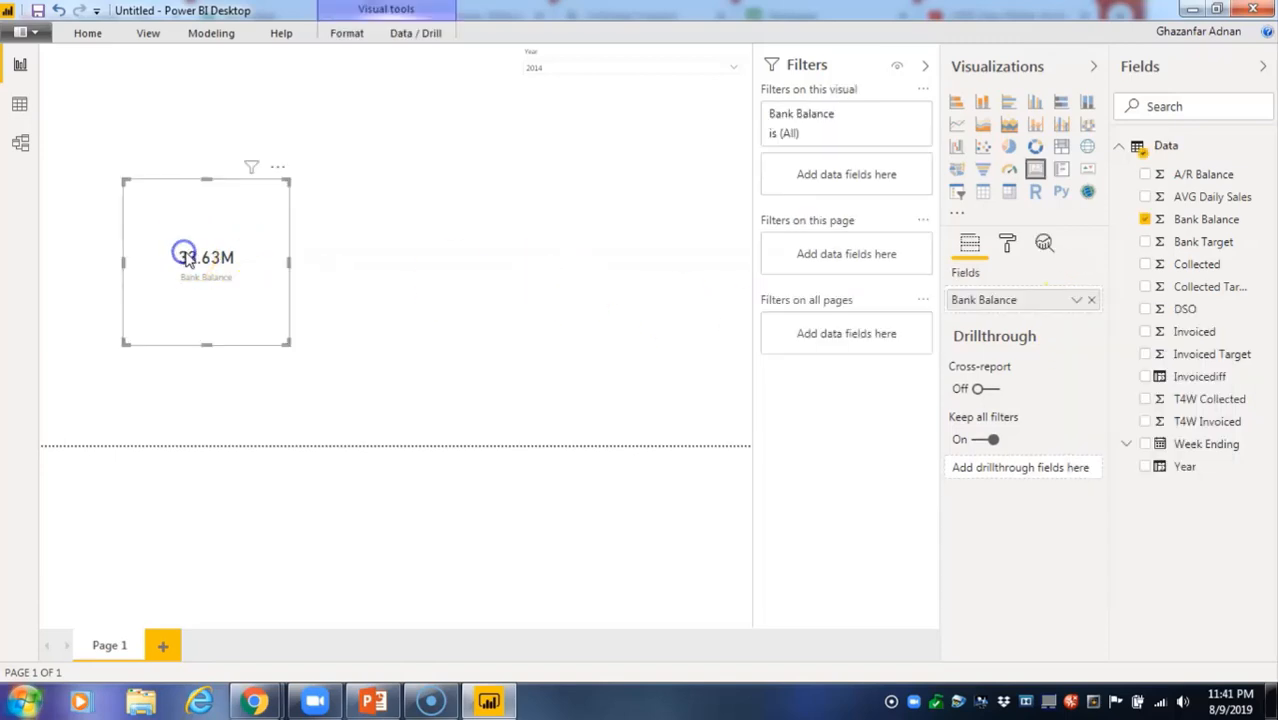
key("Delete")
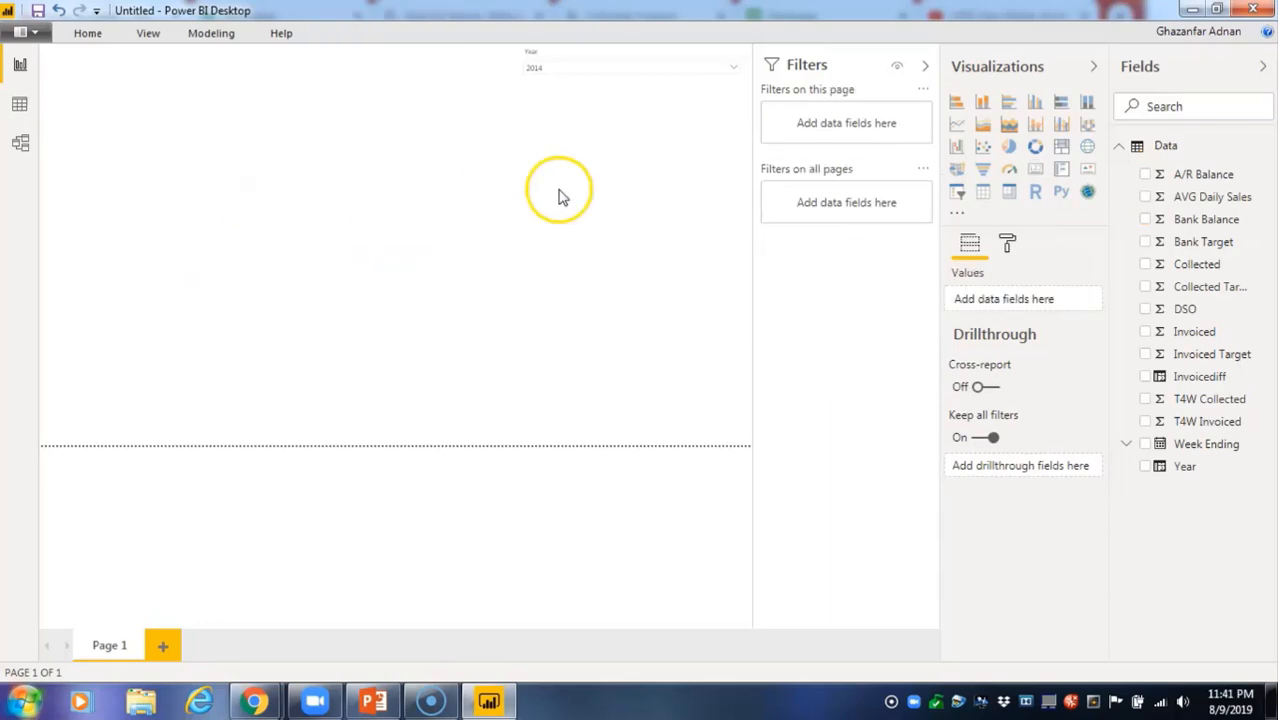
Insert a KPI visual with Bank Balance as indicator, Week Ending as trend axis and Invoiced Target as target goal.
left_click(1090, 172)
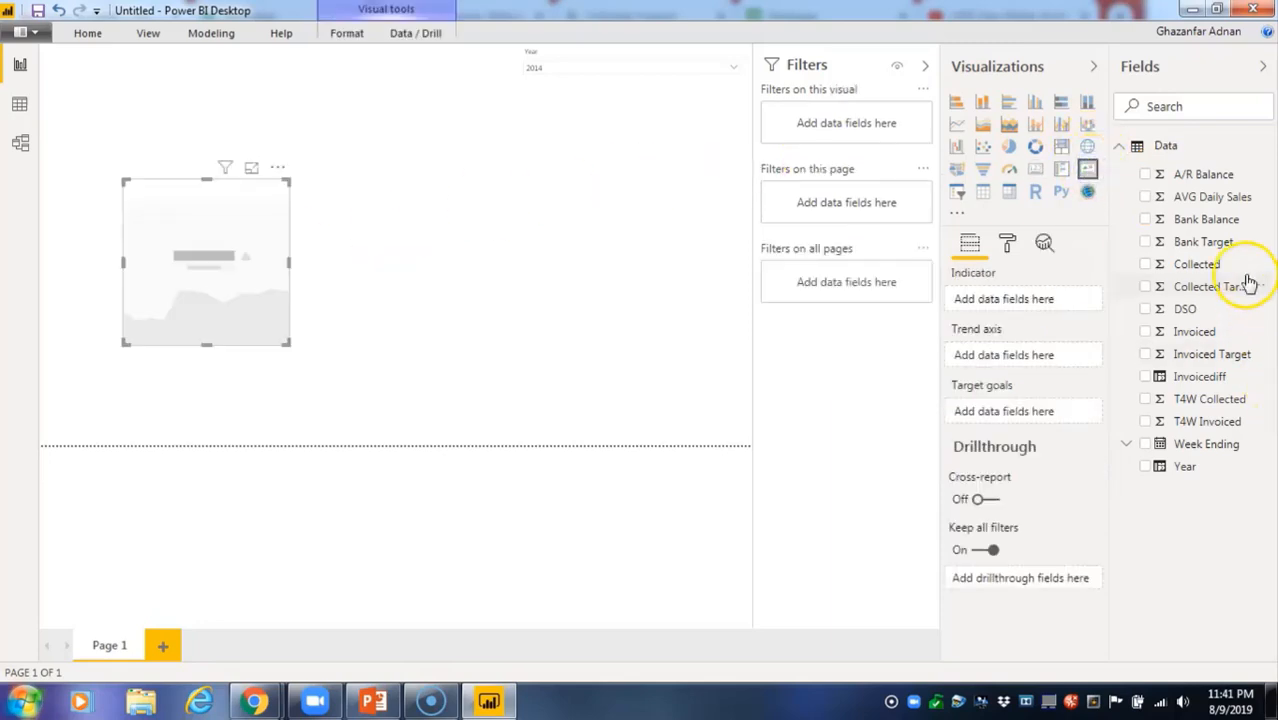
left_click(1146, 219)
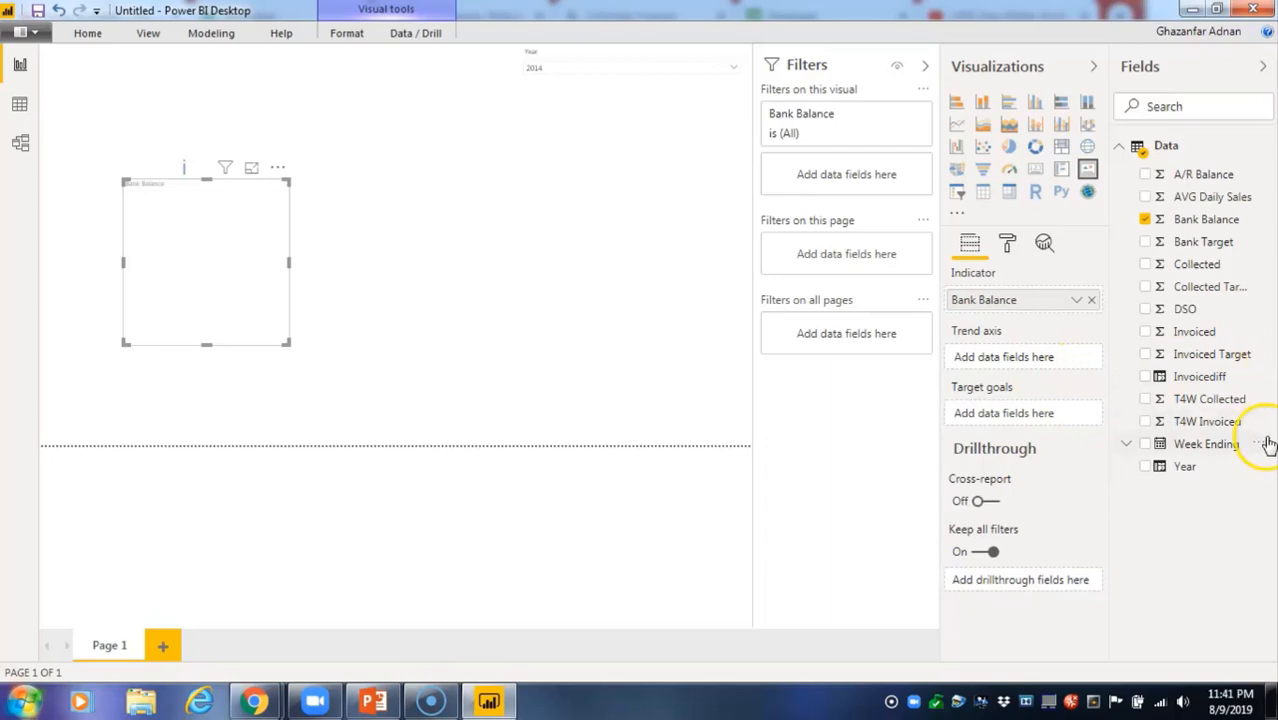
left_click(1144, 444)
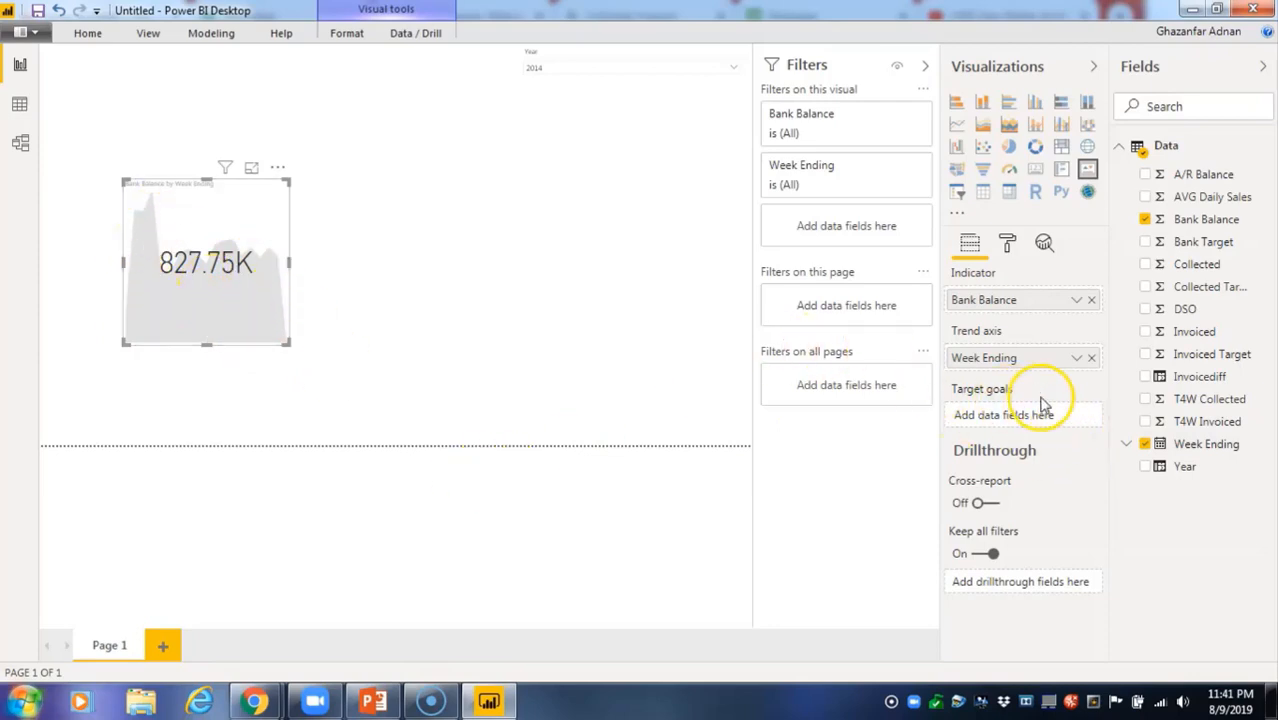
left_click_drag(1206, 357, 1060, 414)
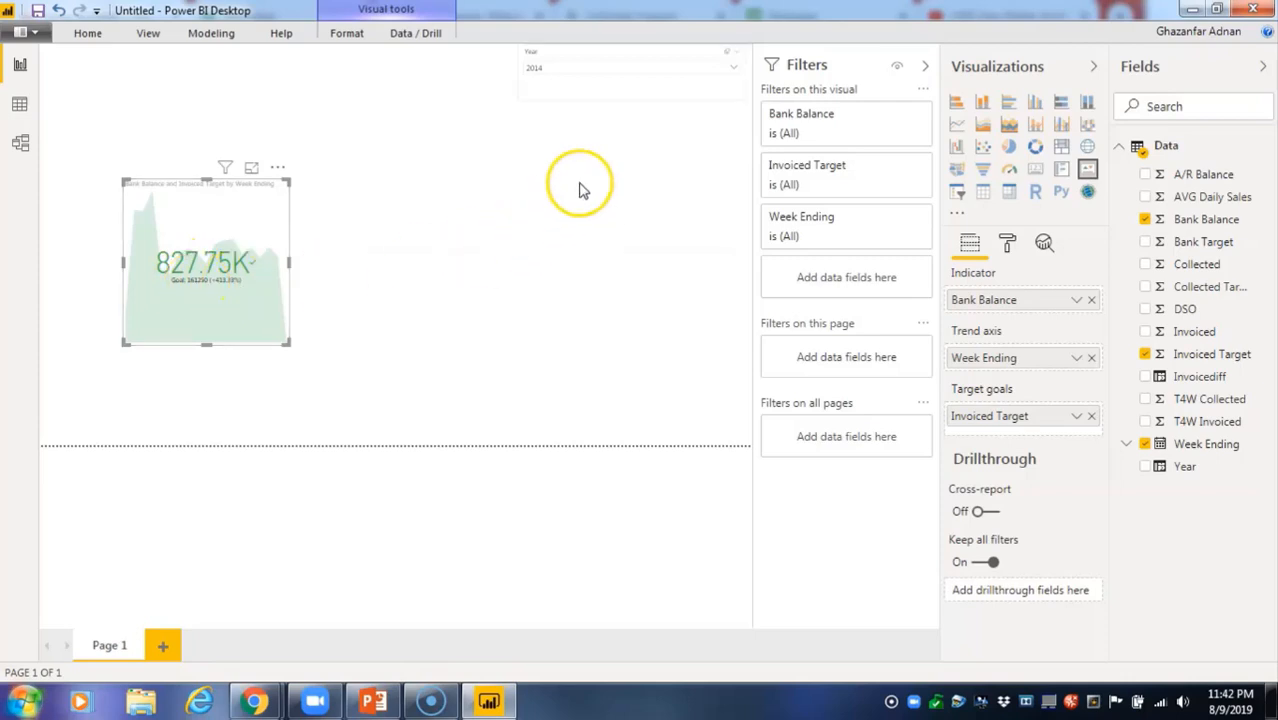
Compare the KPI across years by setting the Year slicer to 2016, 2015, 2017 and 2014 in turn.
left_click(733, 67)
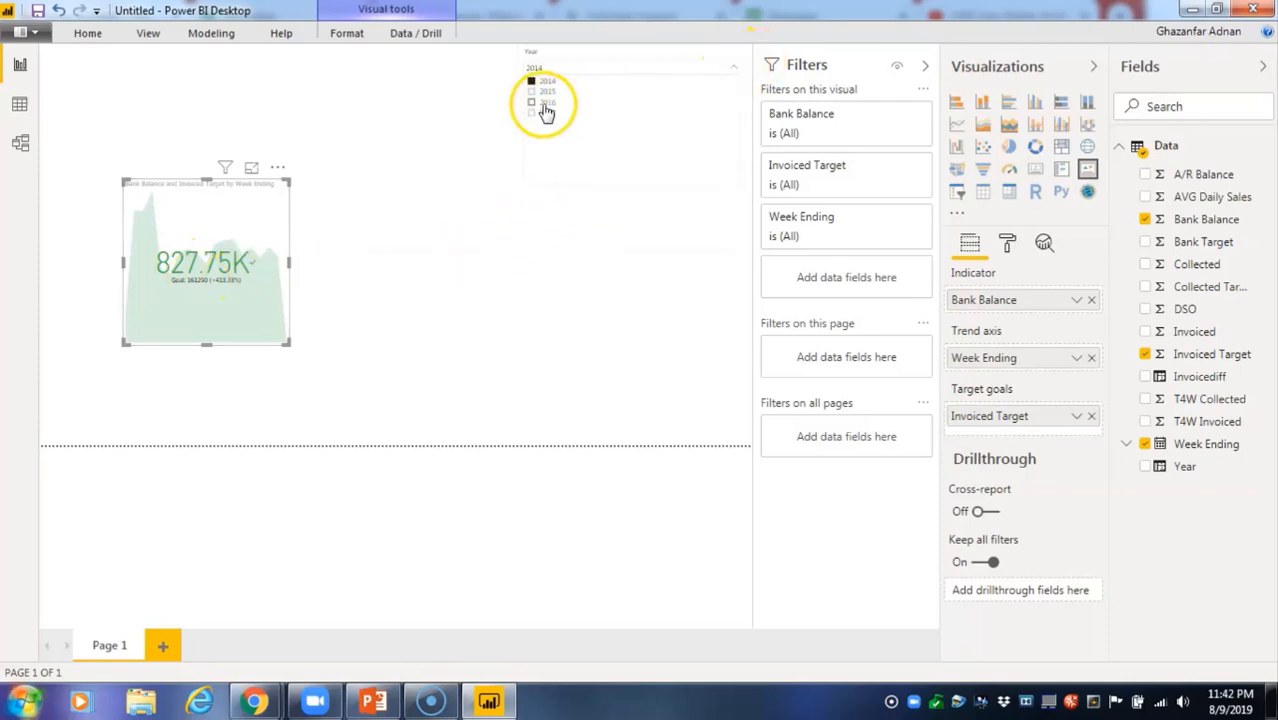
left_click(531, 103)
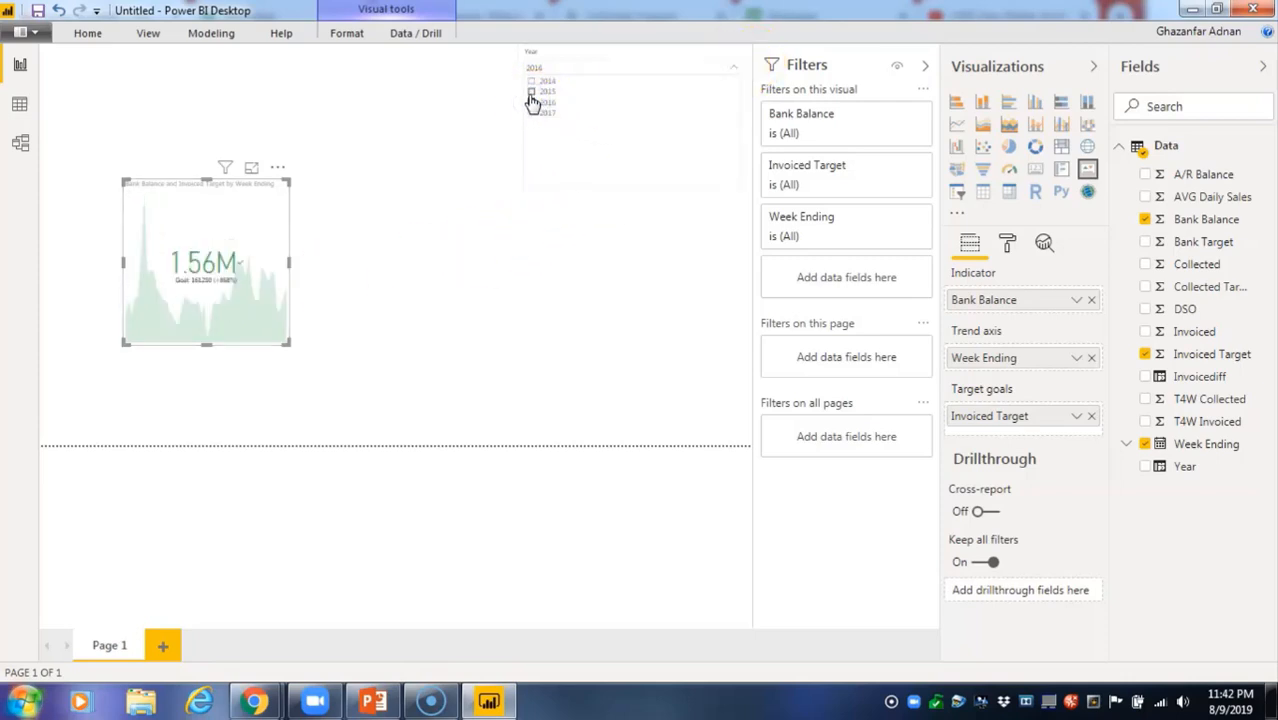
left_click(531, 92)
left_click(531, 113)
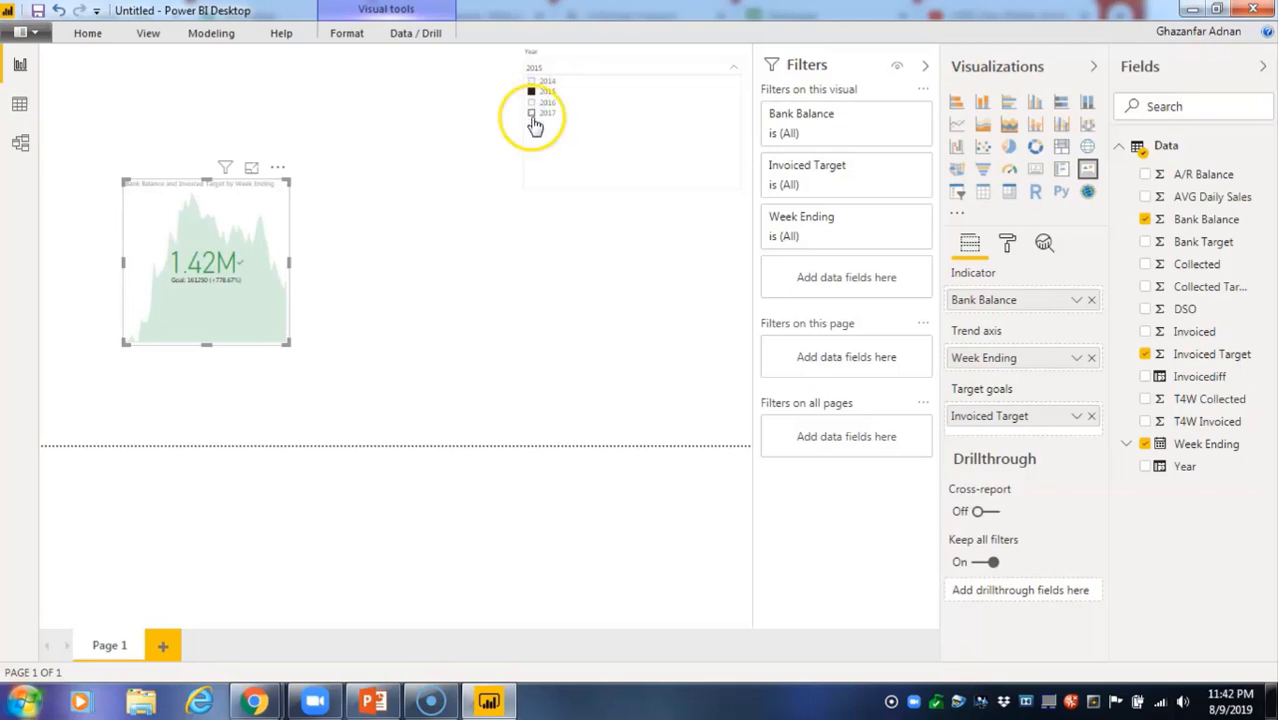
left_click(533, 84)
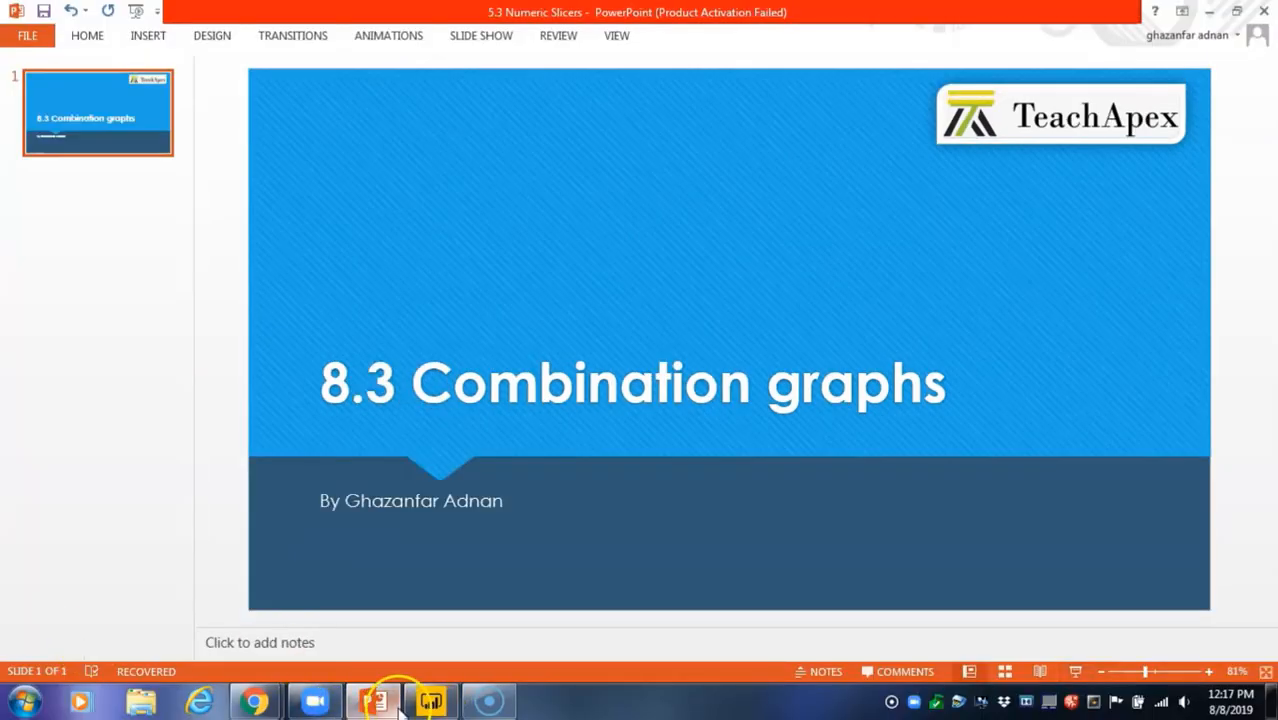
Switch to Power BI Desktop and import the Excel workbook TrainingData1 (1) from the Downloads folder.
left_click(430, 703)
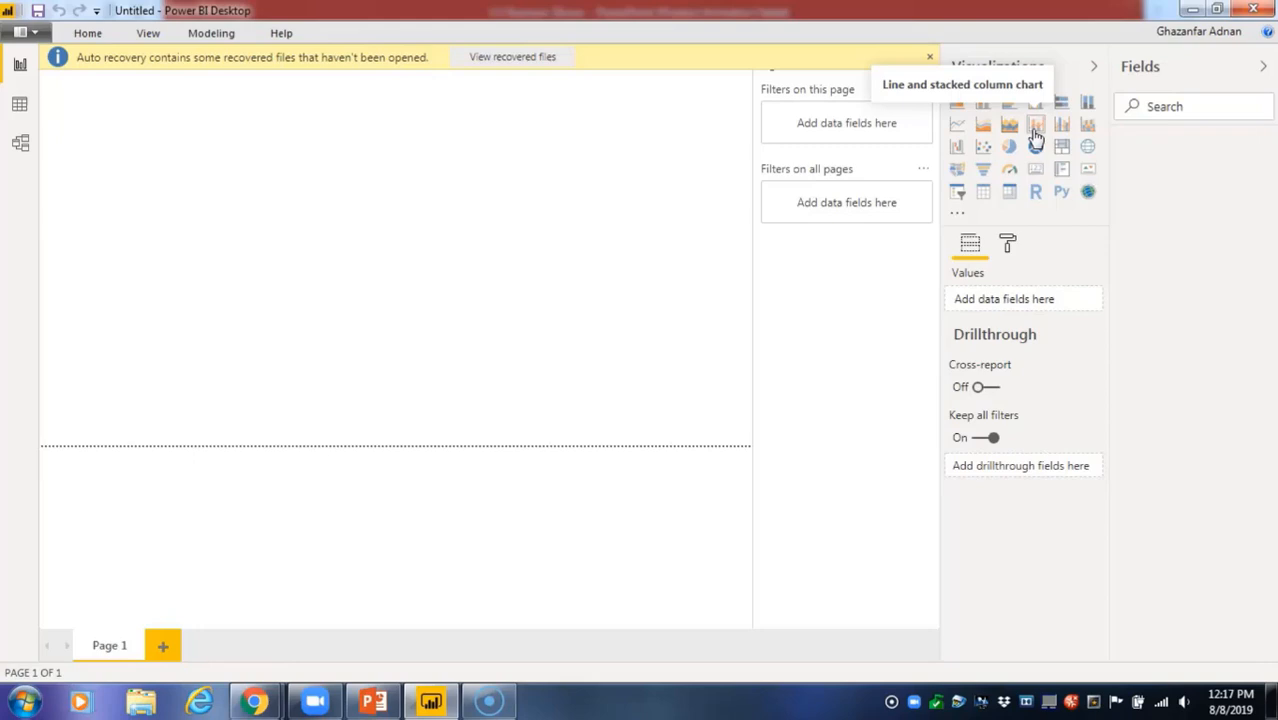
left_click(87, 33)
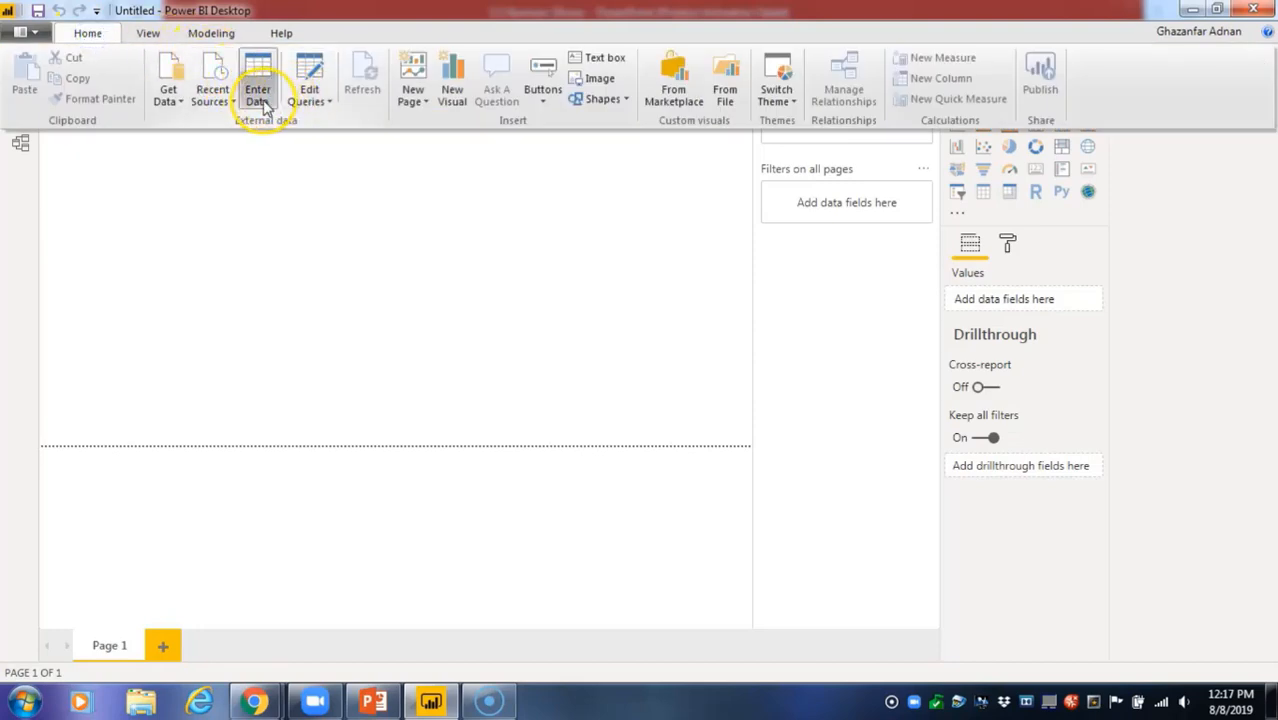
left_click(172, 97)
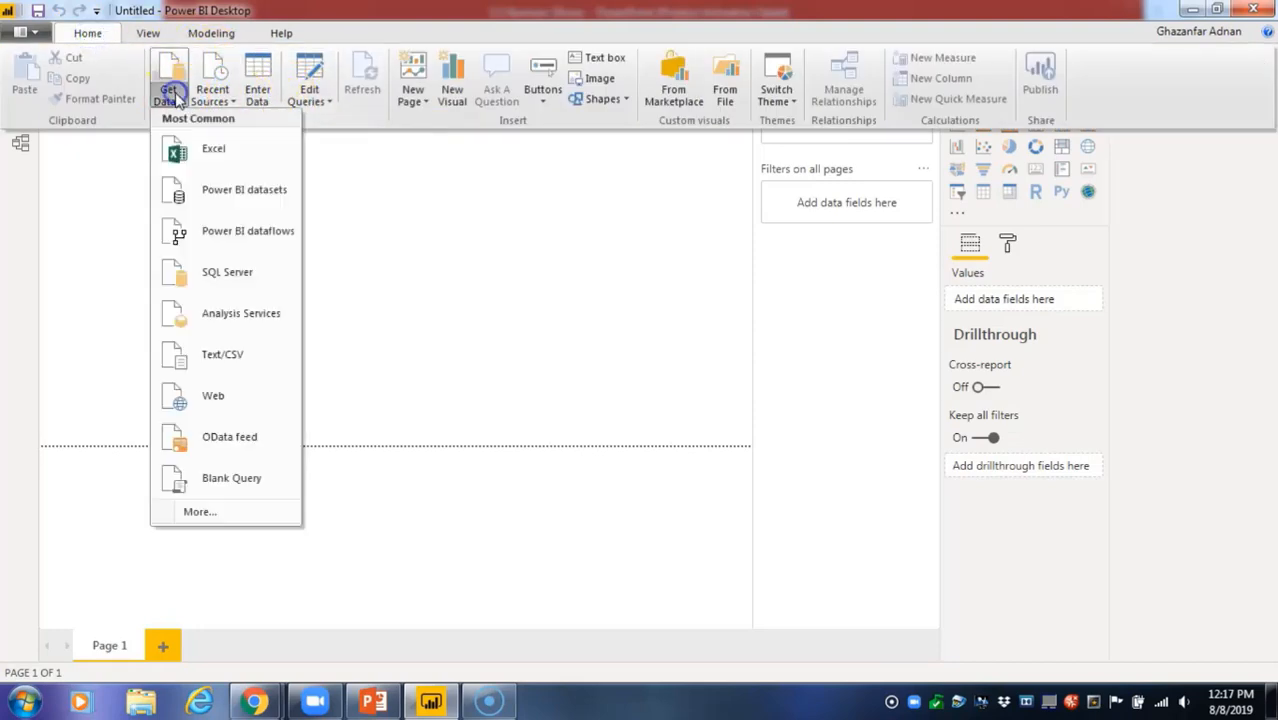
left_click(205, 150)
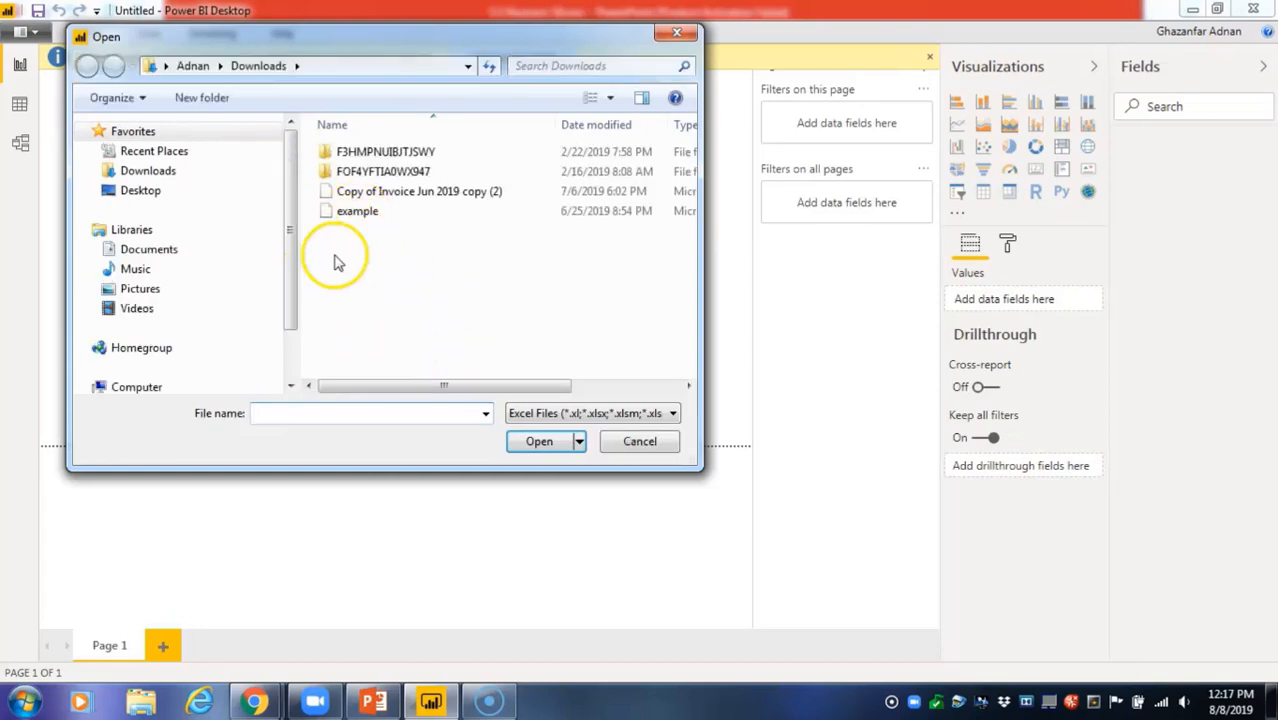
left_click(190, 175)
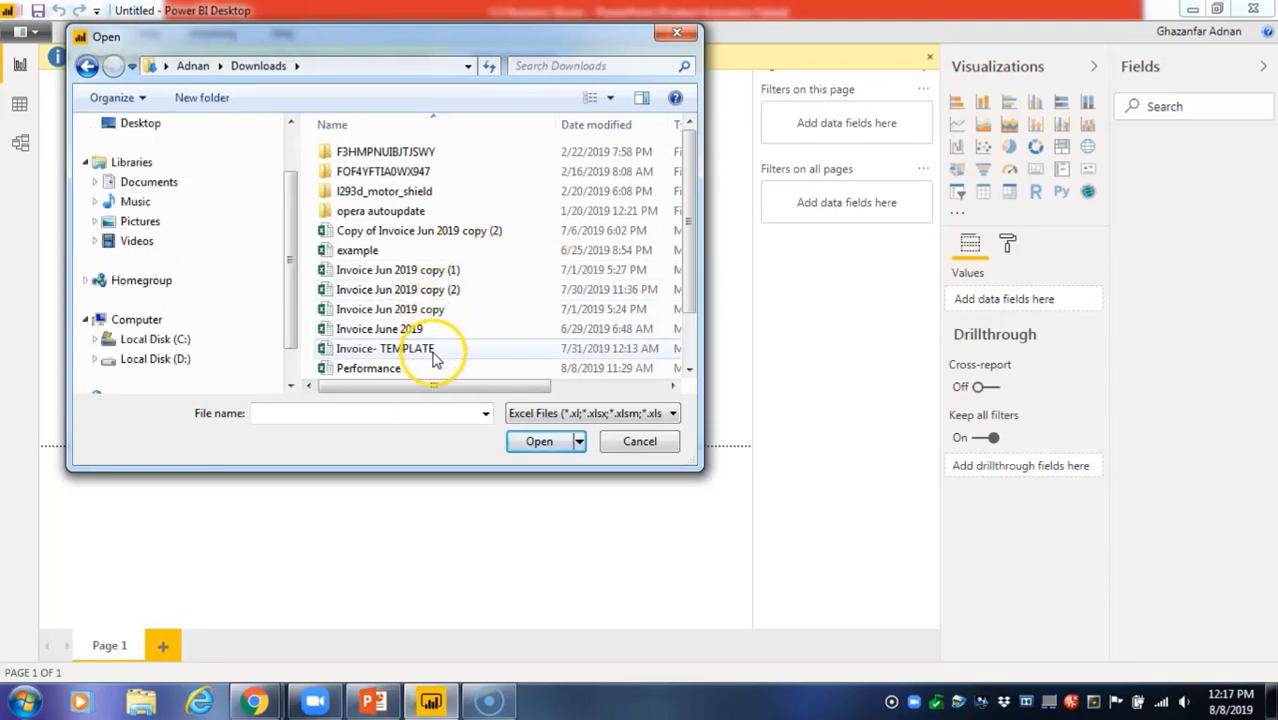
left_click_drag(690, 288, 682, 387)
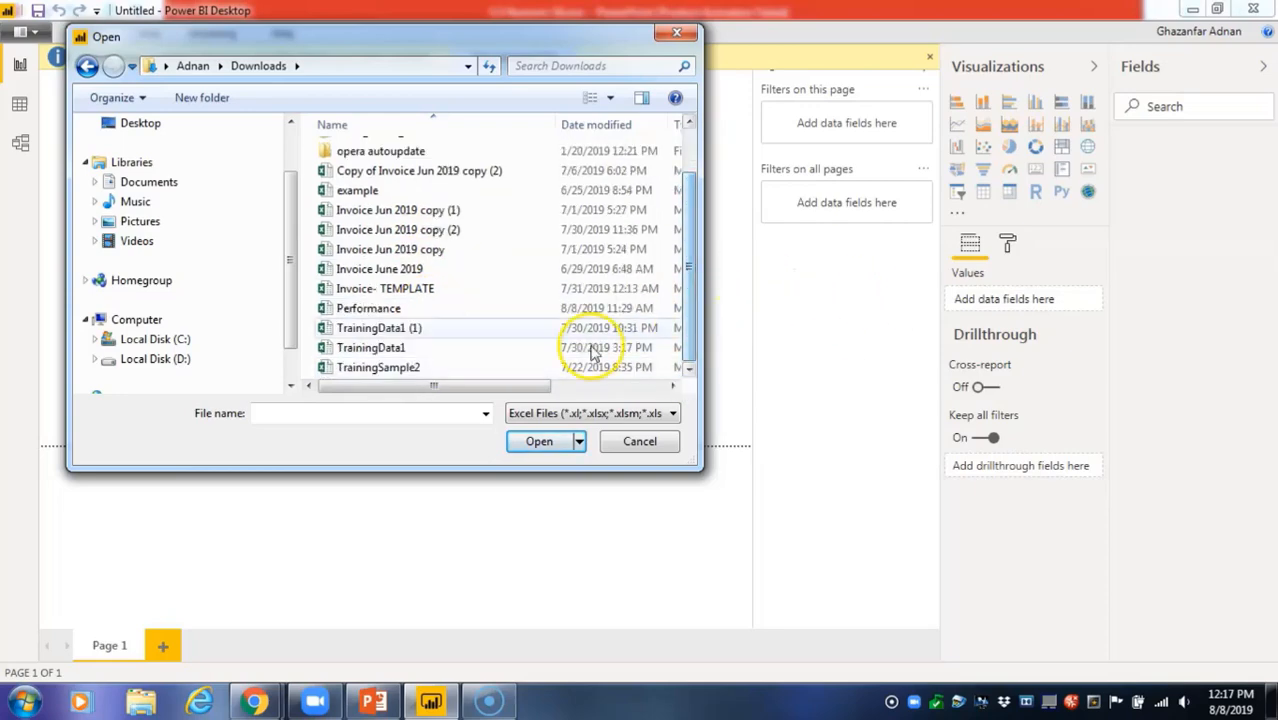
left_click(457, 333)
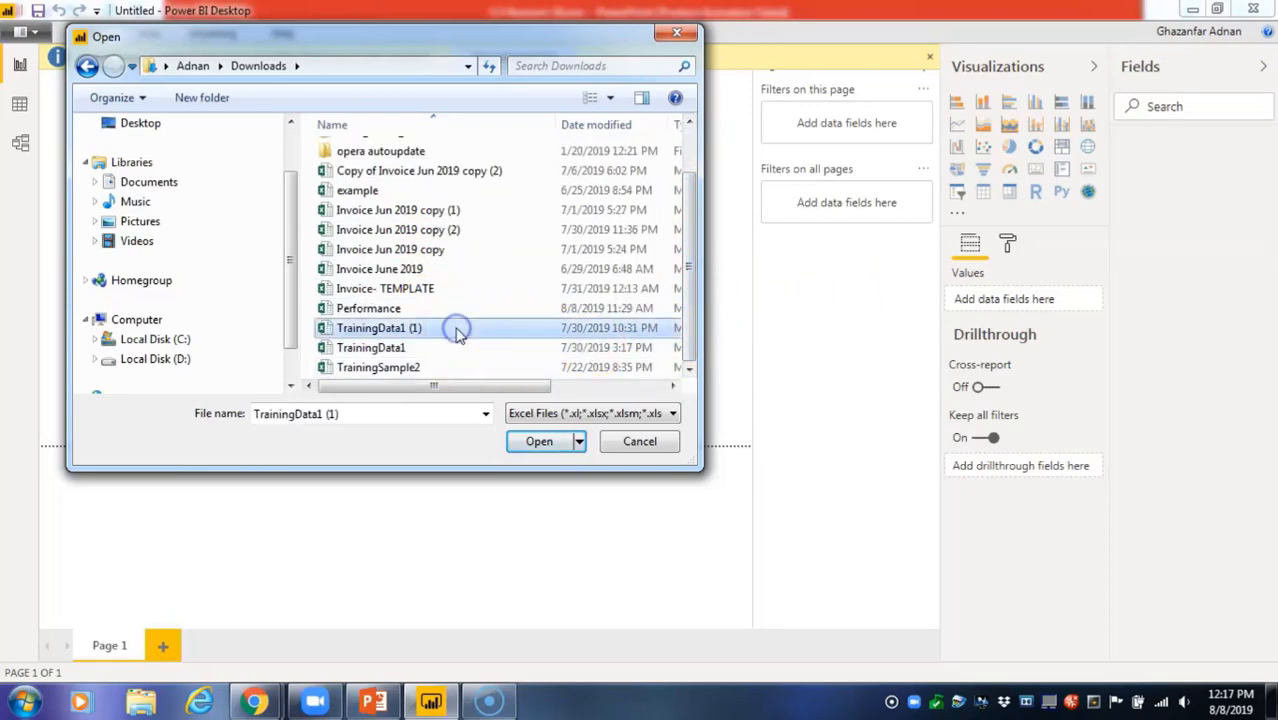
left_click(540, 445)
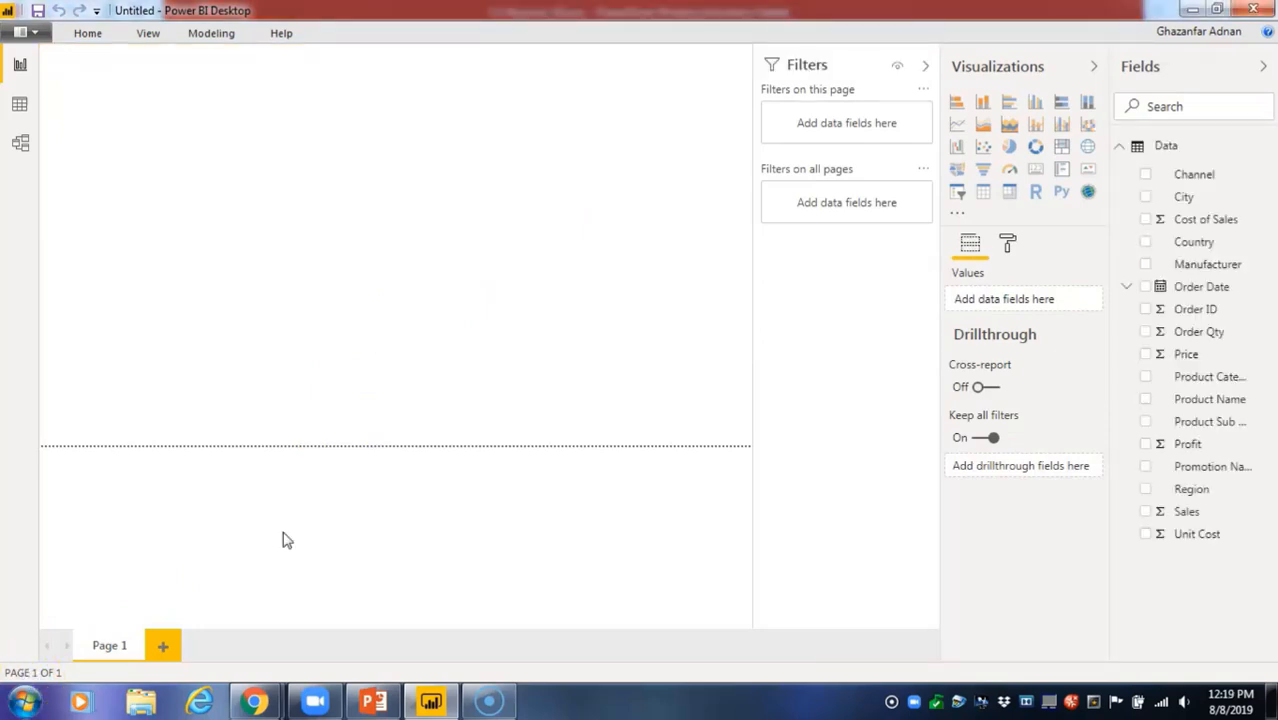
Insert a line and clustered column chart with Manufacturer as shared axis, Sales as column values and Profit as line values.
left_click(1060, 126)
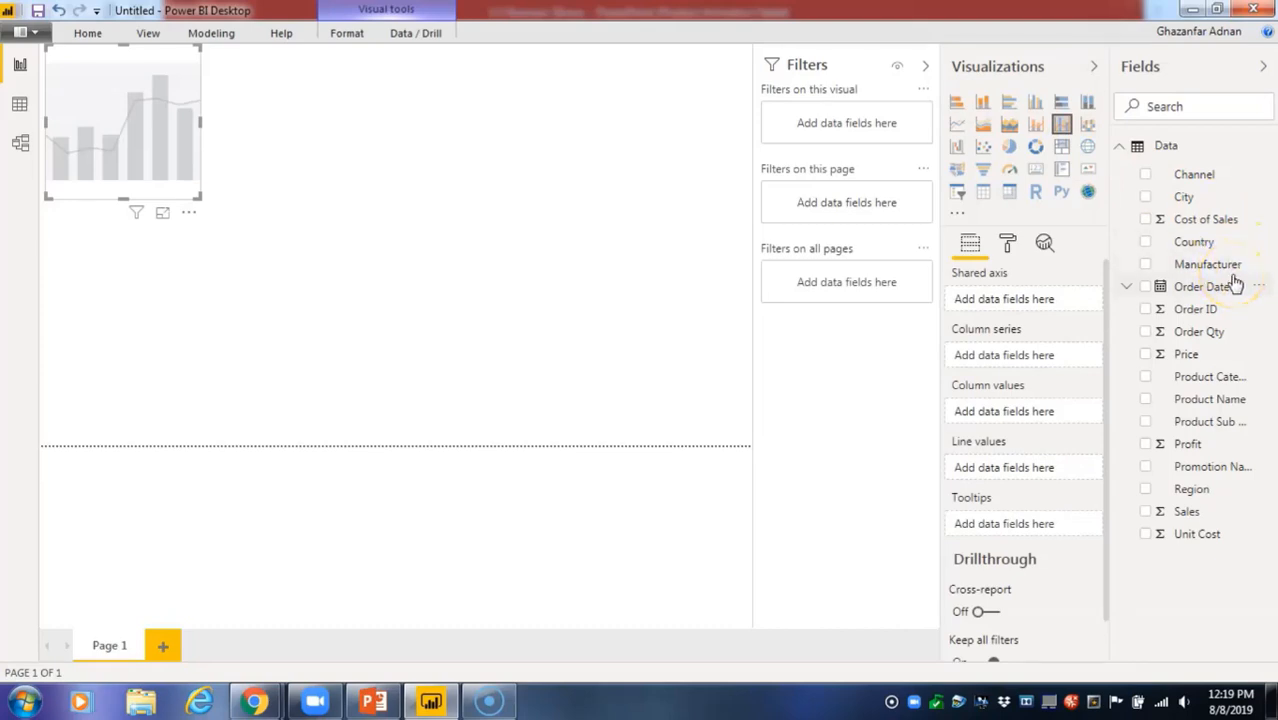
left_click_drag(1238, 274, 1081, 303)
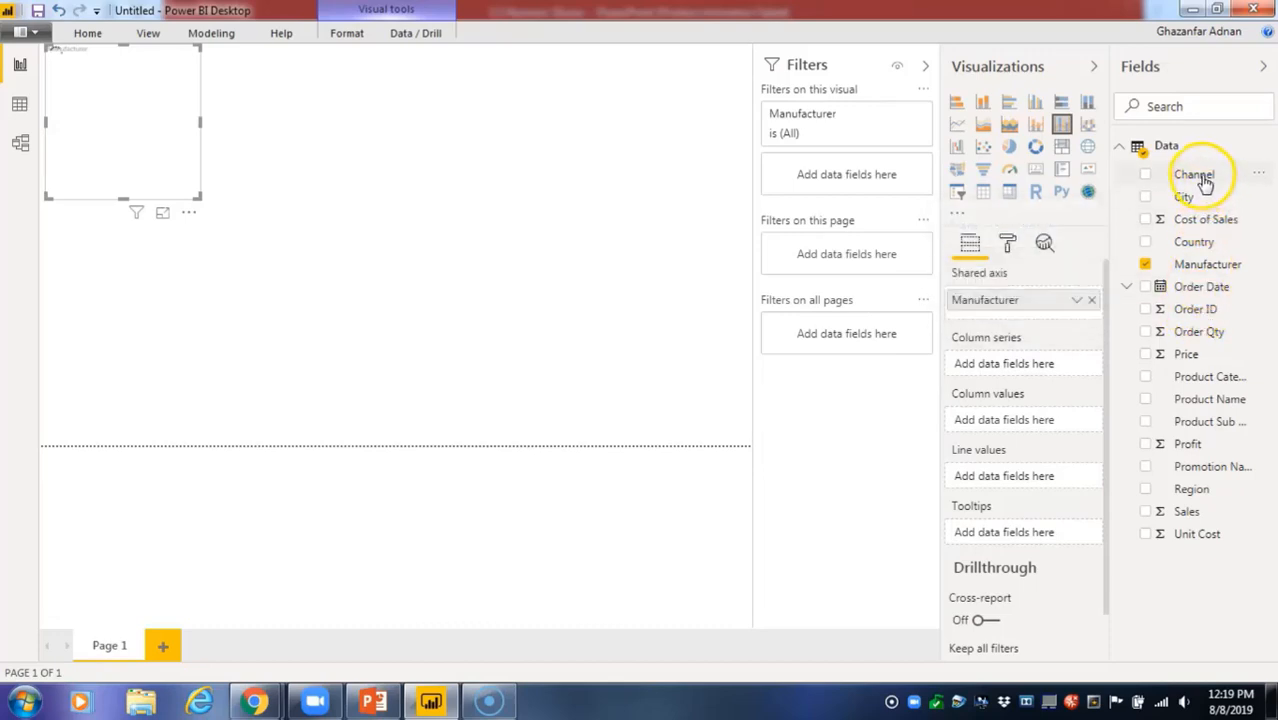
left_click_drag(1222, 513, 1027, 366)
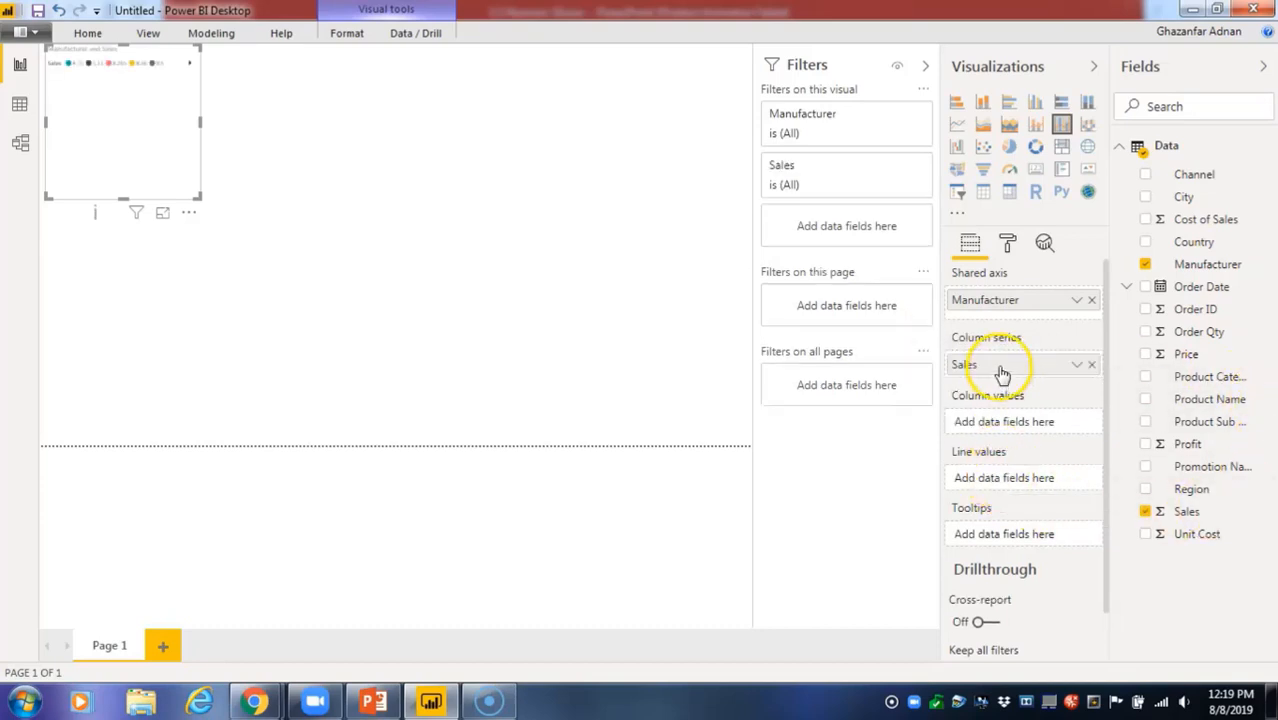
left_click_drag(1008, 374, 1005, 420)
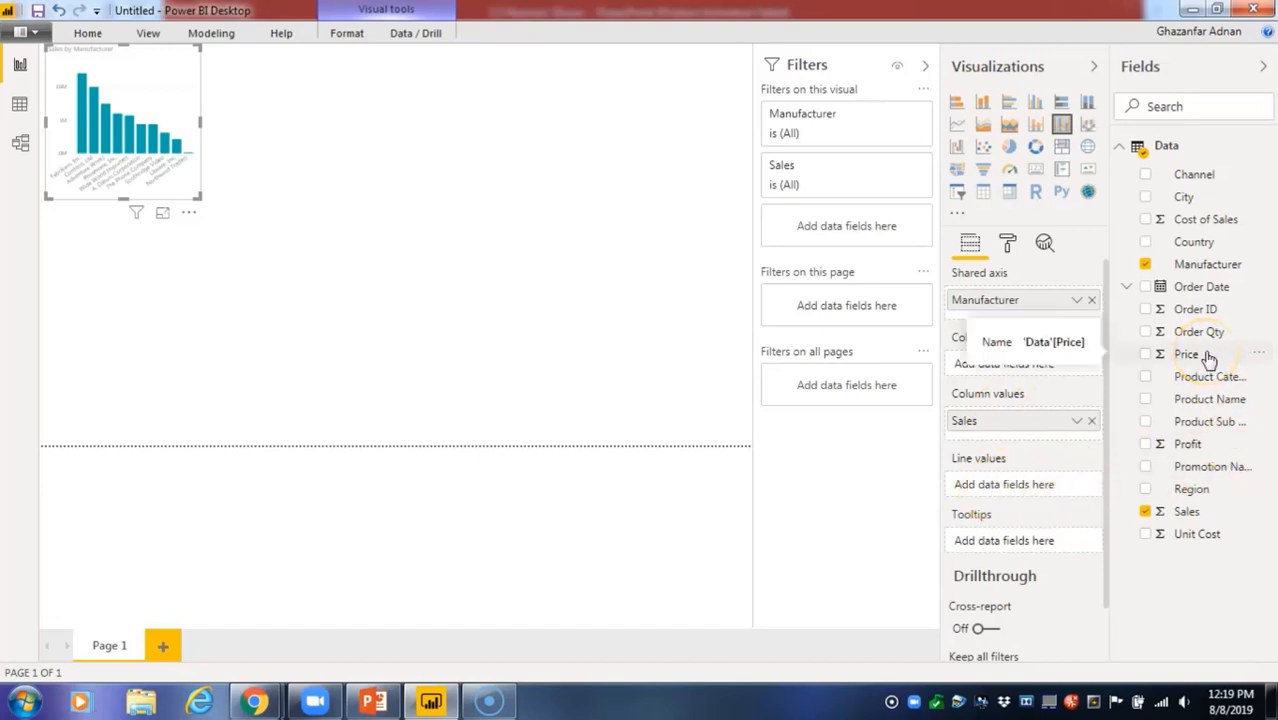
left_click_drag(1200, 447, 1050, 488)
Enlarge the combination chart to over half the page width and move it slightly lower on the page.
left_click_drag(193, 197, 466, 376)
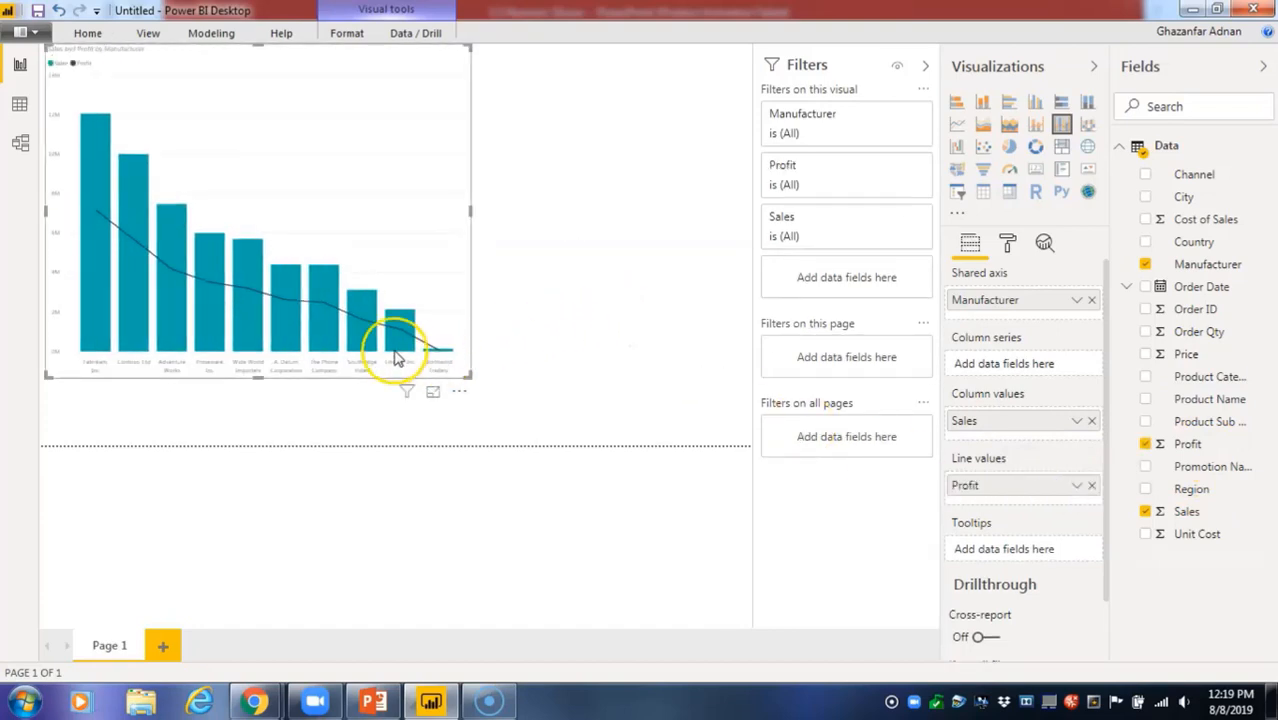
mouse_move(111, 213)
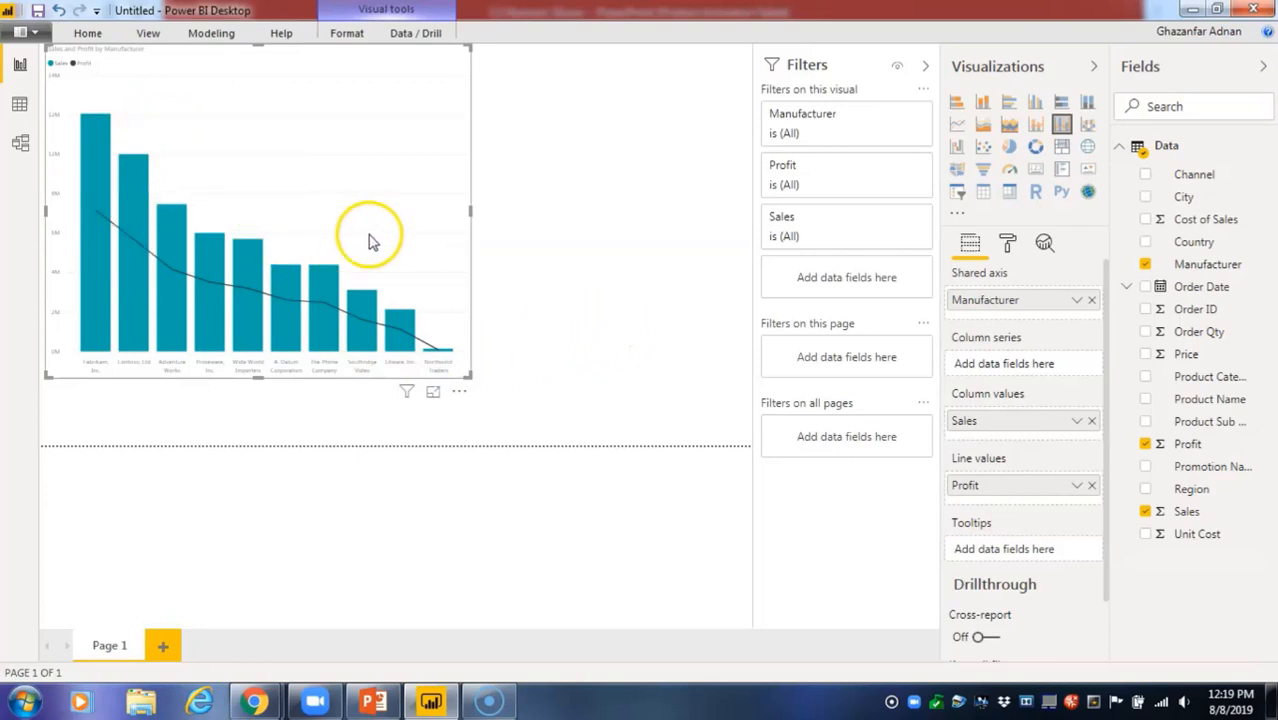
left_click_drag(416, 150, 410, 200)
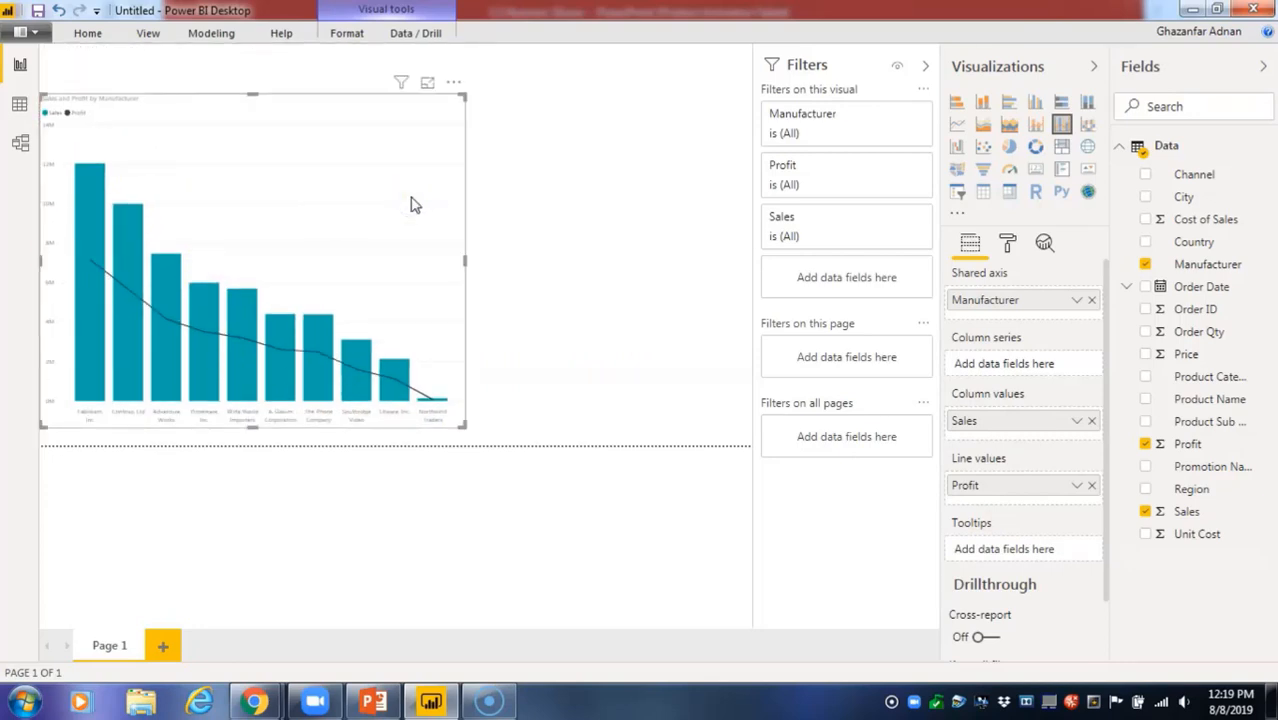
Sort the combination chart in ascending order and change its sort field to Manufacturer.
left_click(454, 82)
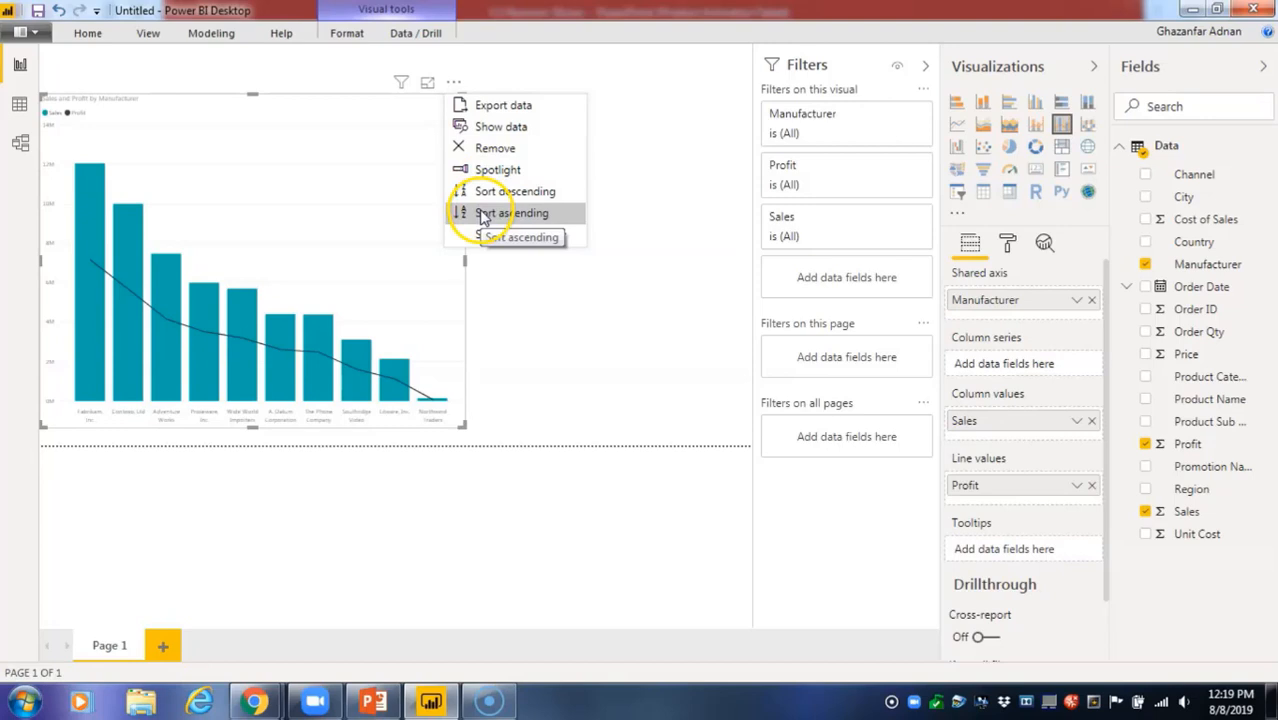
left_click(483, 215)
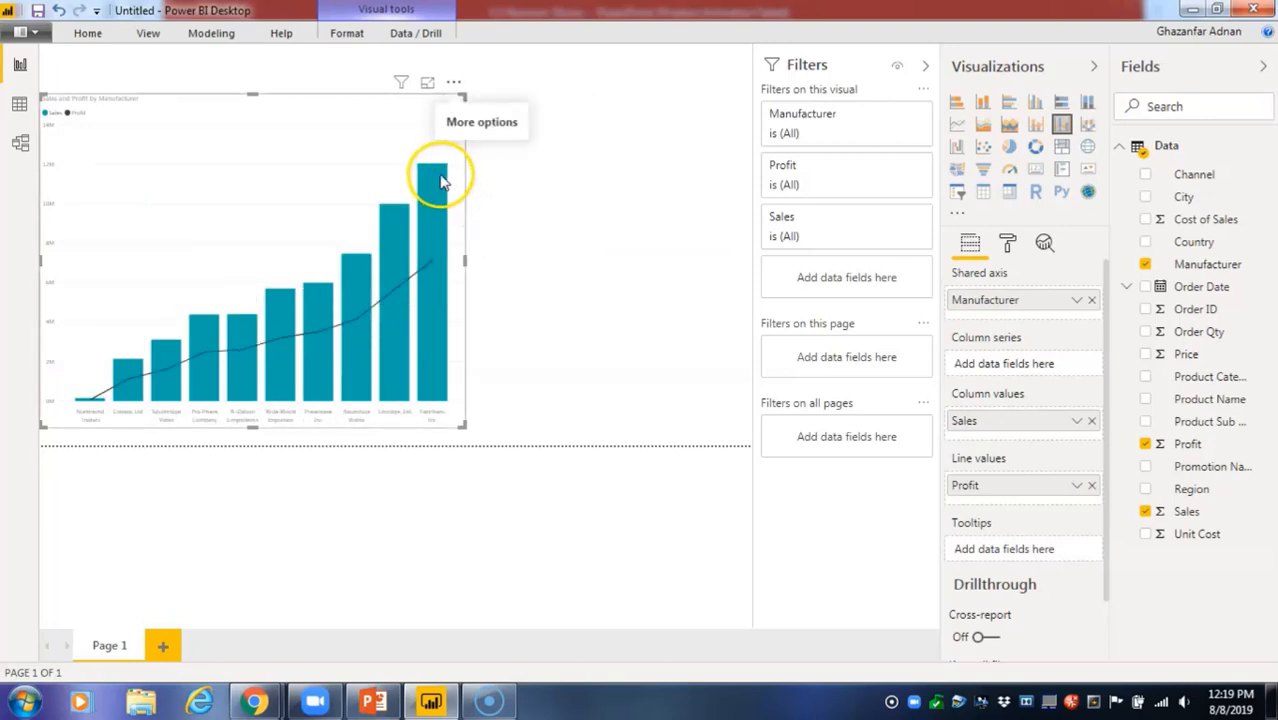
left_click(456, 81)
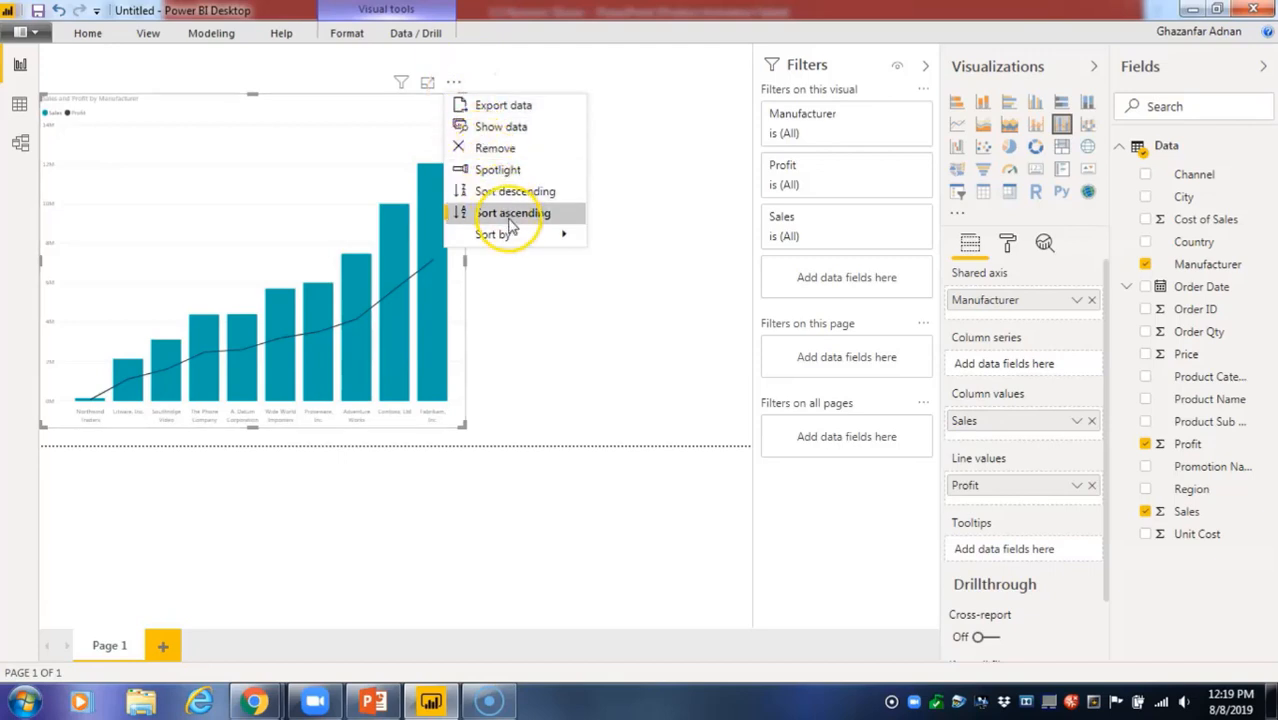
mouse_move(500, 234)
left_click(622, 236)
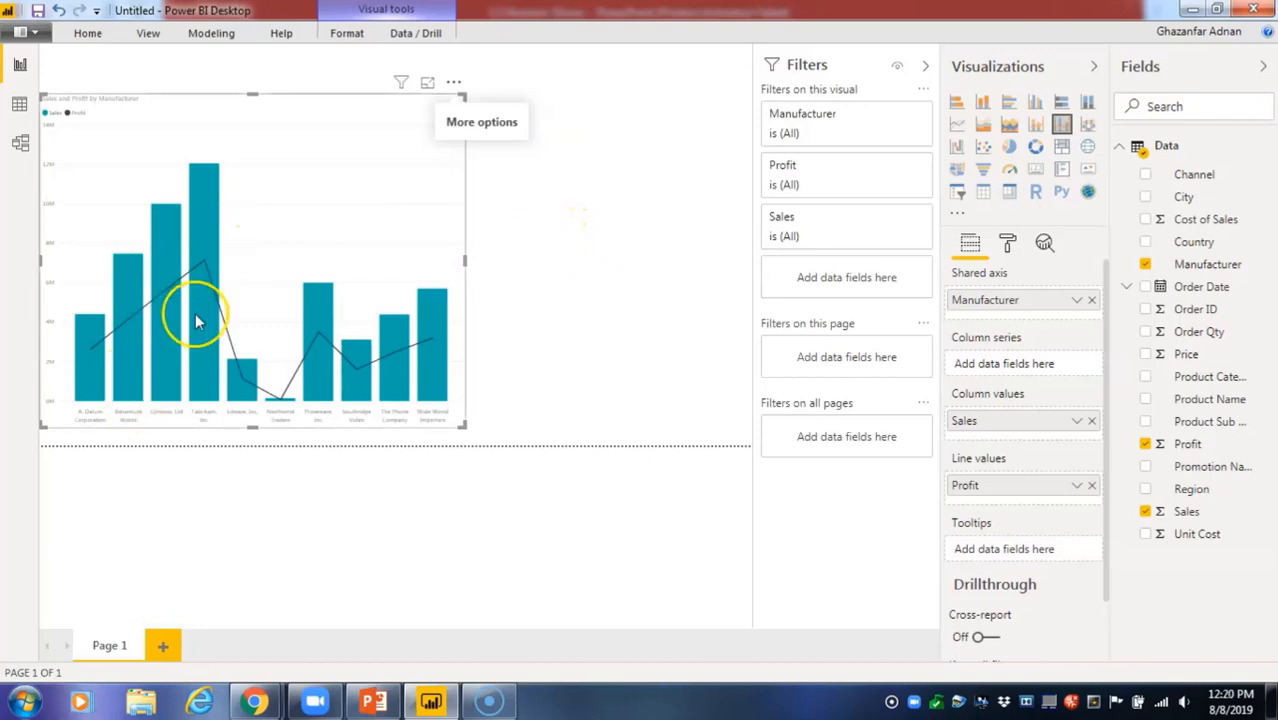
mouse_move(217, 307)
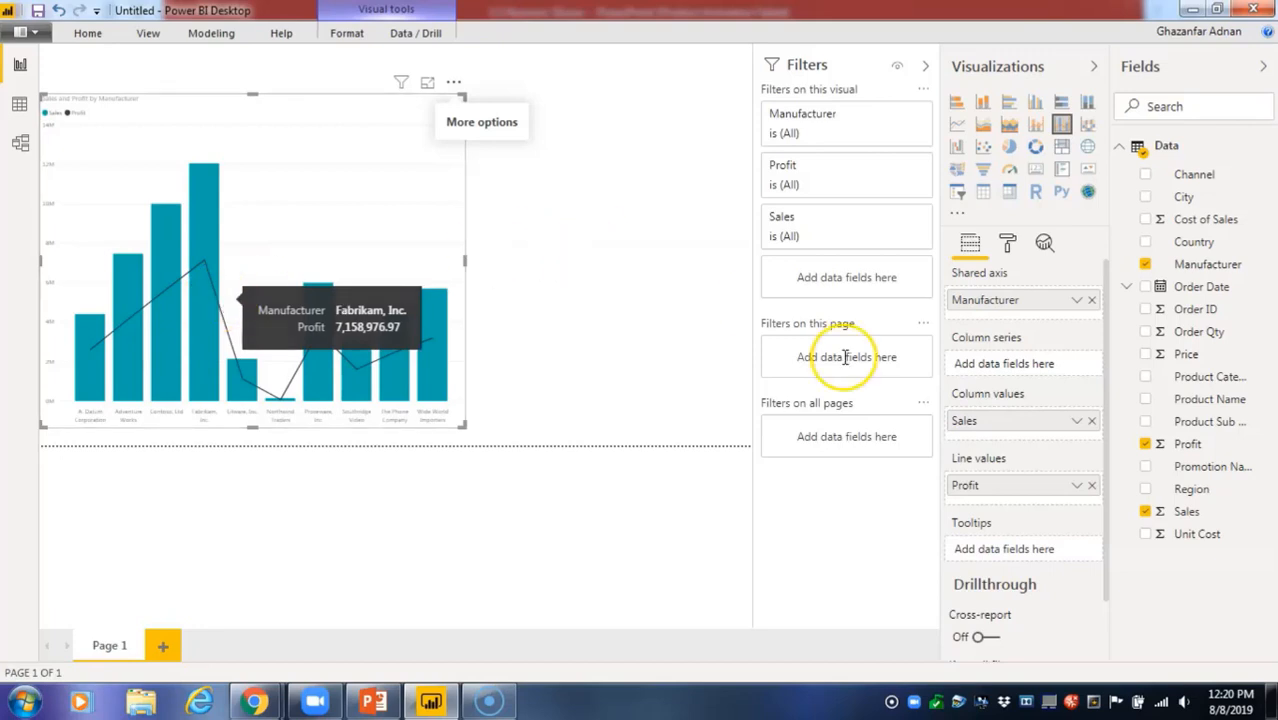
Show the Profit line values of the combination chart as percent of grand total.
left_click(1075, 490)
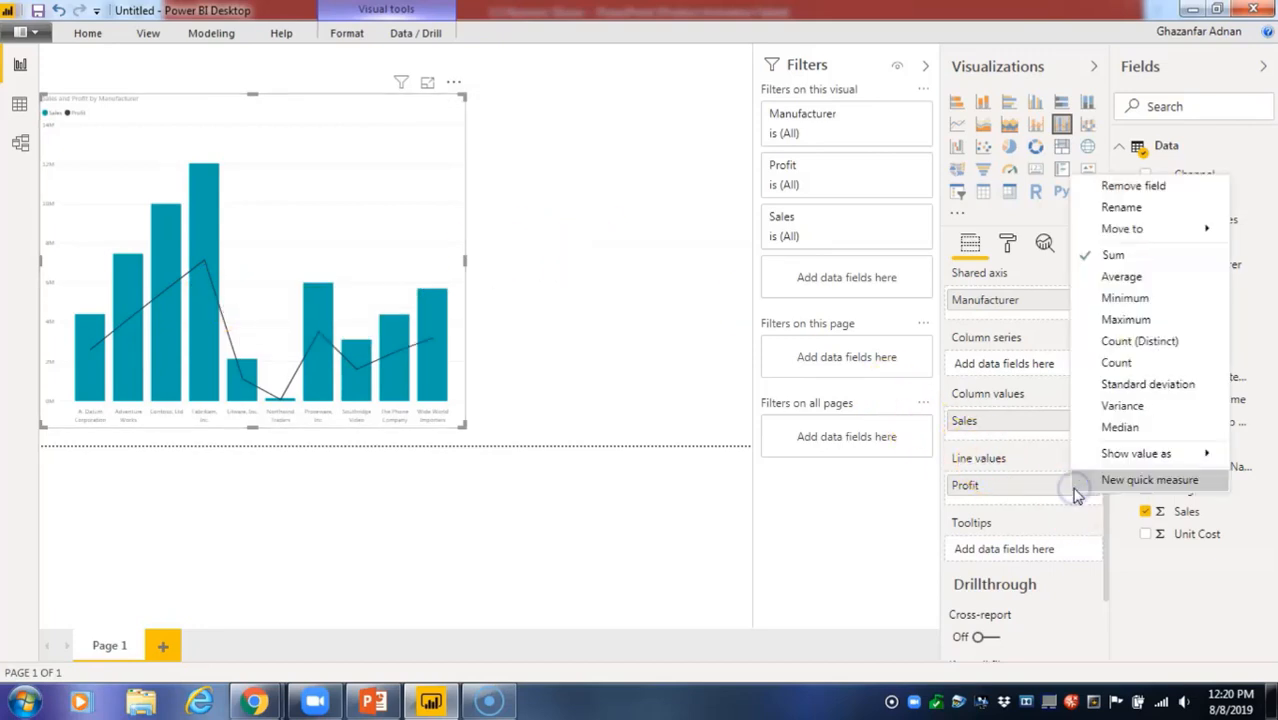
mouse_move(1117, 453)
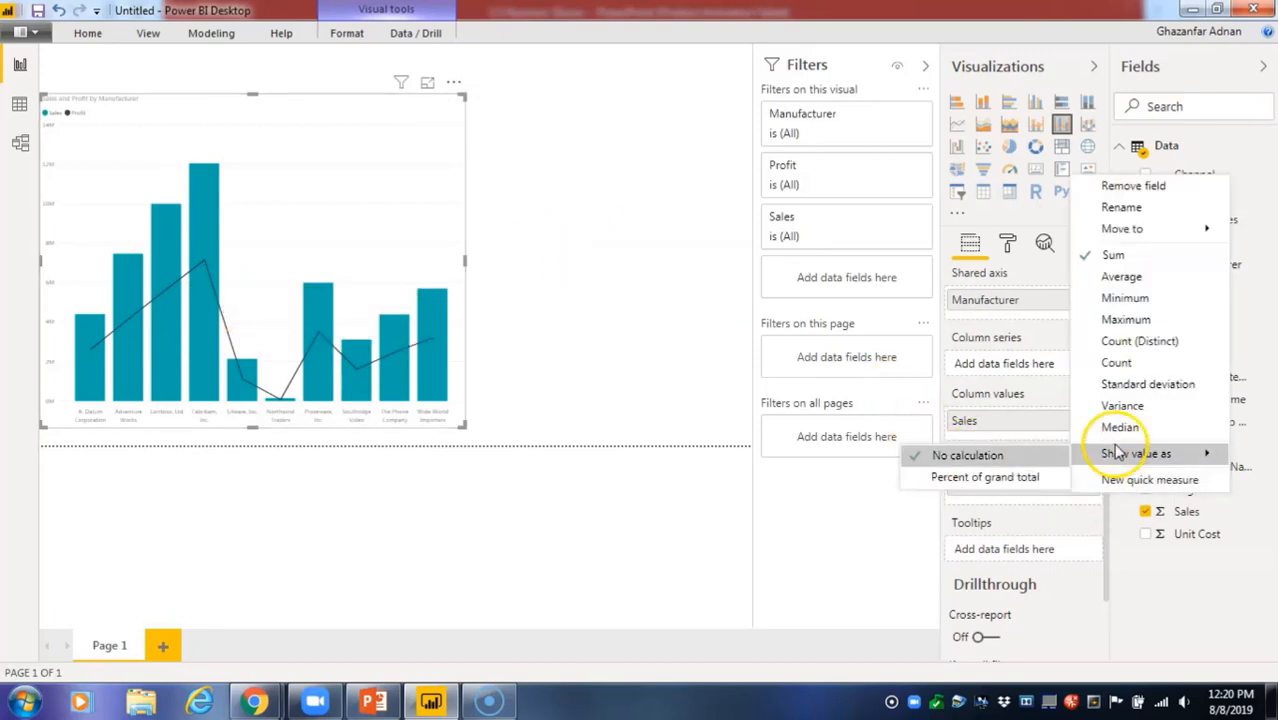
left_click(1005, 478)
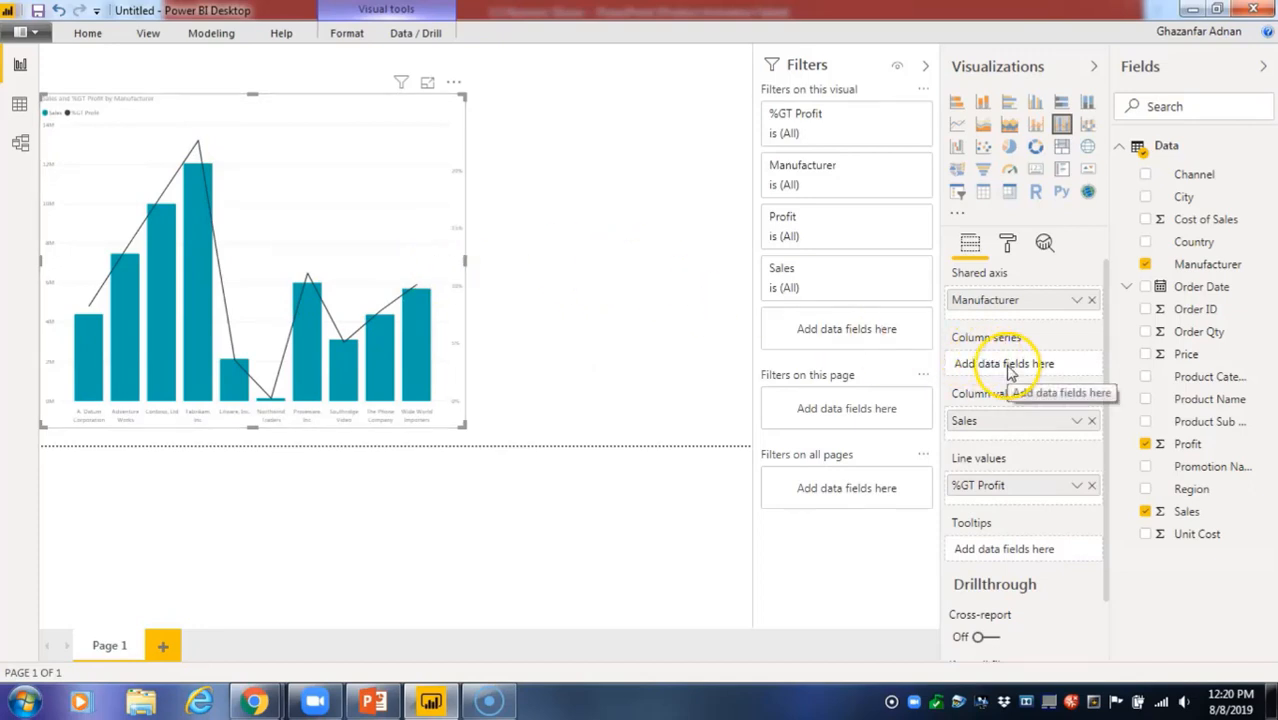
Split the columns by Channel, convert the visual to a line and stacked column chart, and move it toward the page centre.
left_click_drag(1190, 175, 1000, 372)
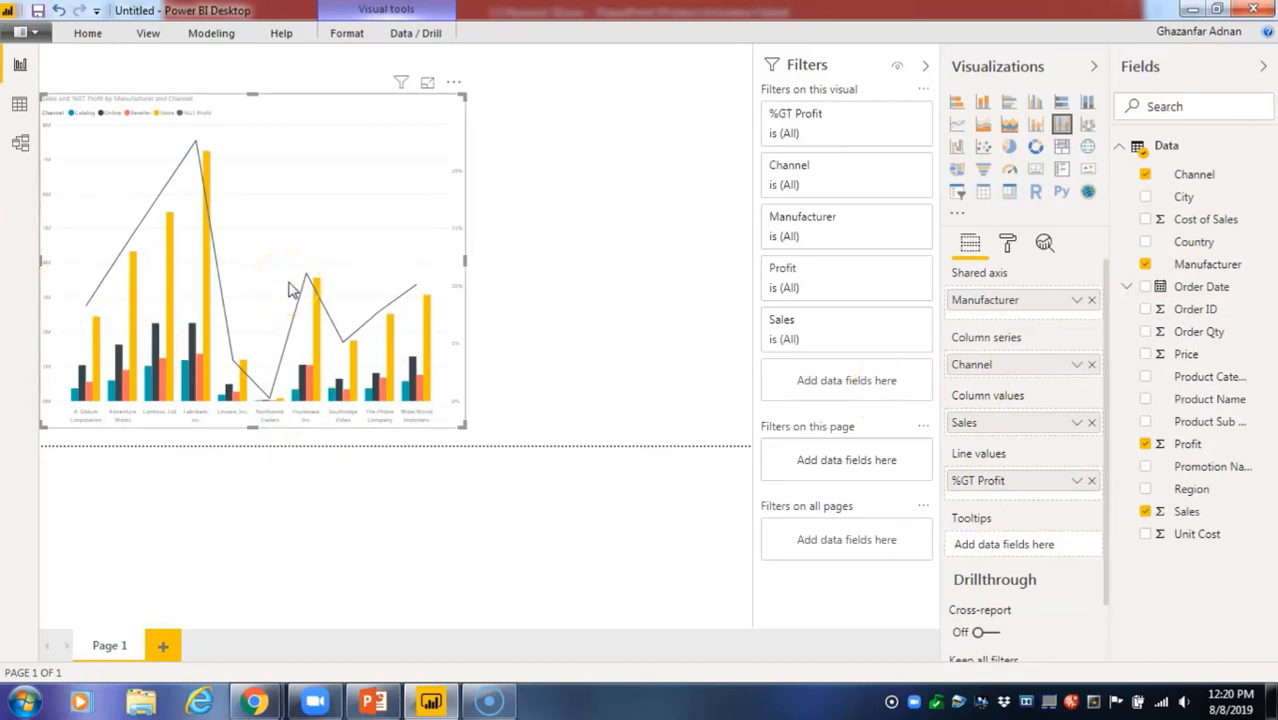
left_click(1038, 128)
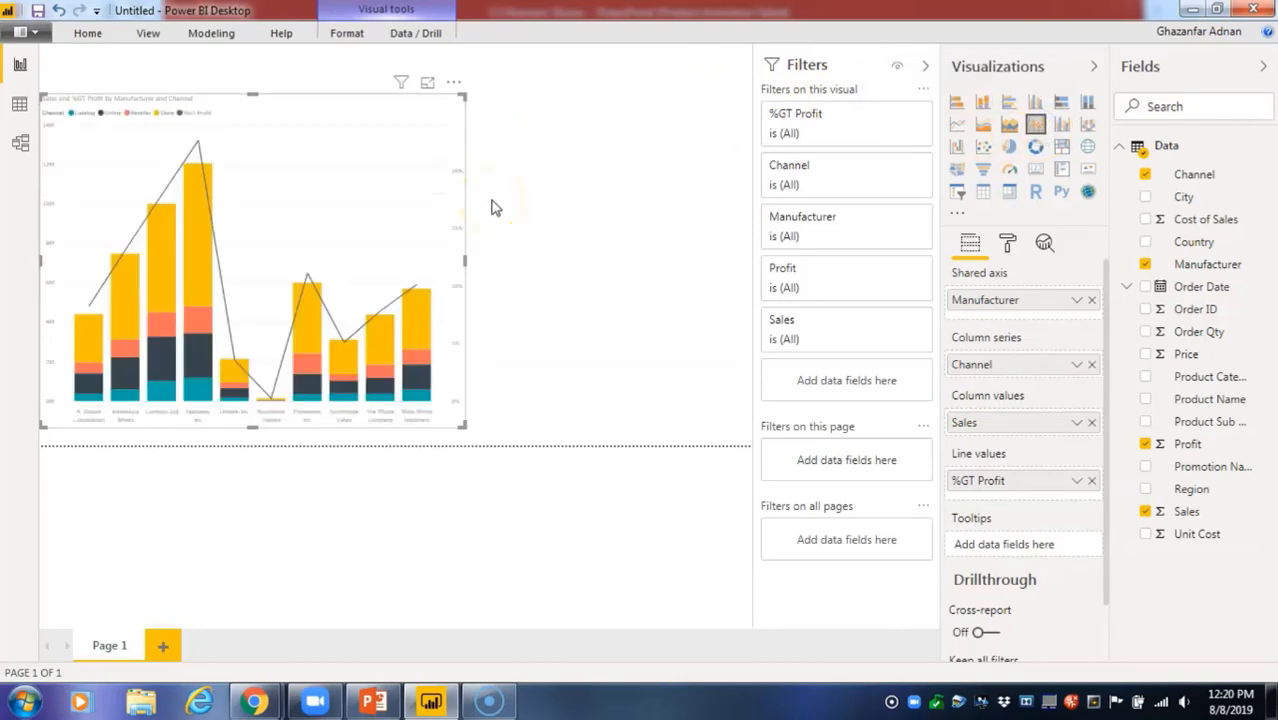
left_click_drag(311, 209, 461, 224)
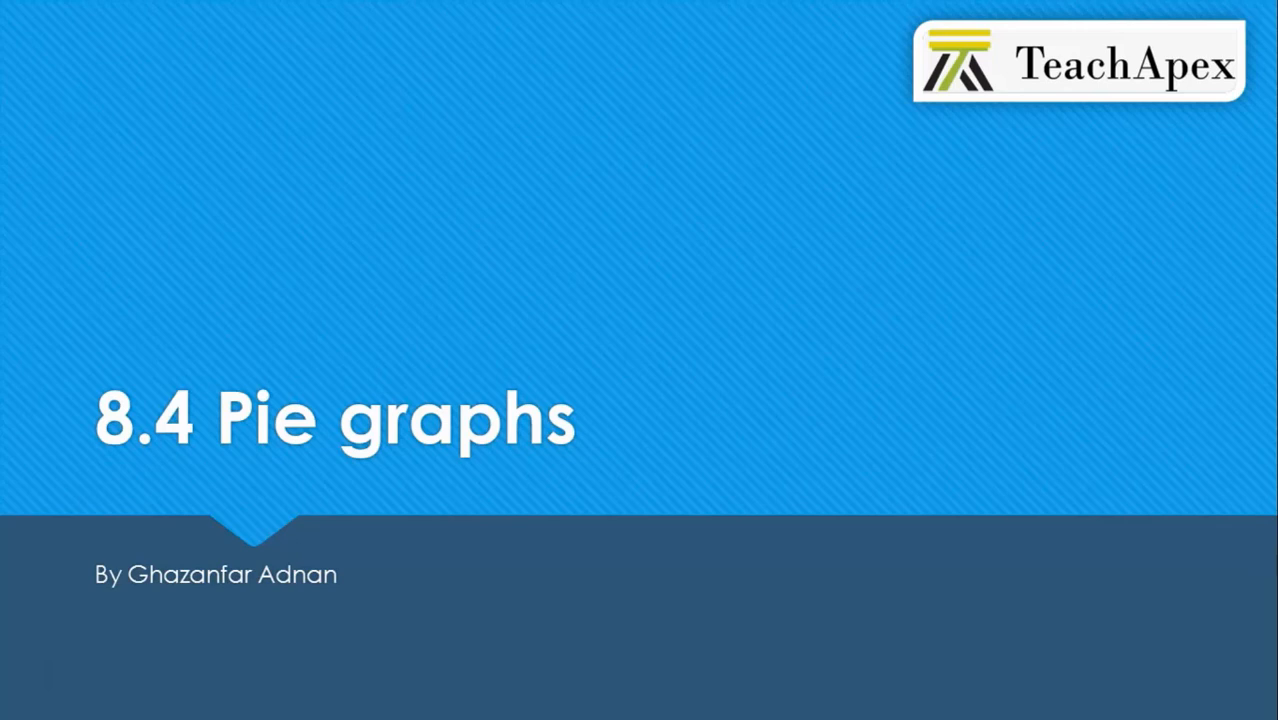
Leave the slide show, switch back to Power BI Desktop, and delete the combination chart from the page.
key("Escape")
left_click(431, 703)
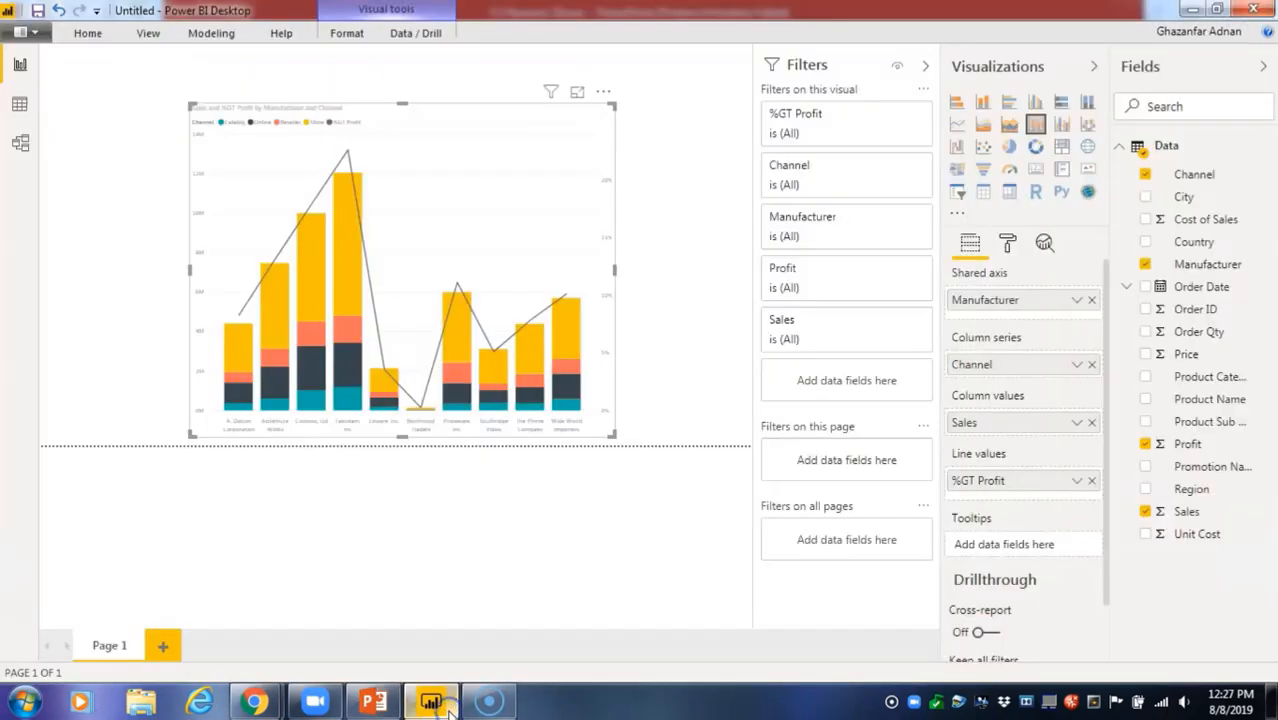
left_click_drag(491, 205, 229, 58)
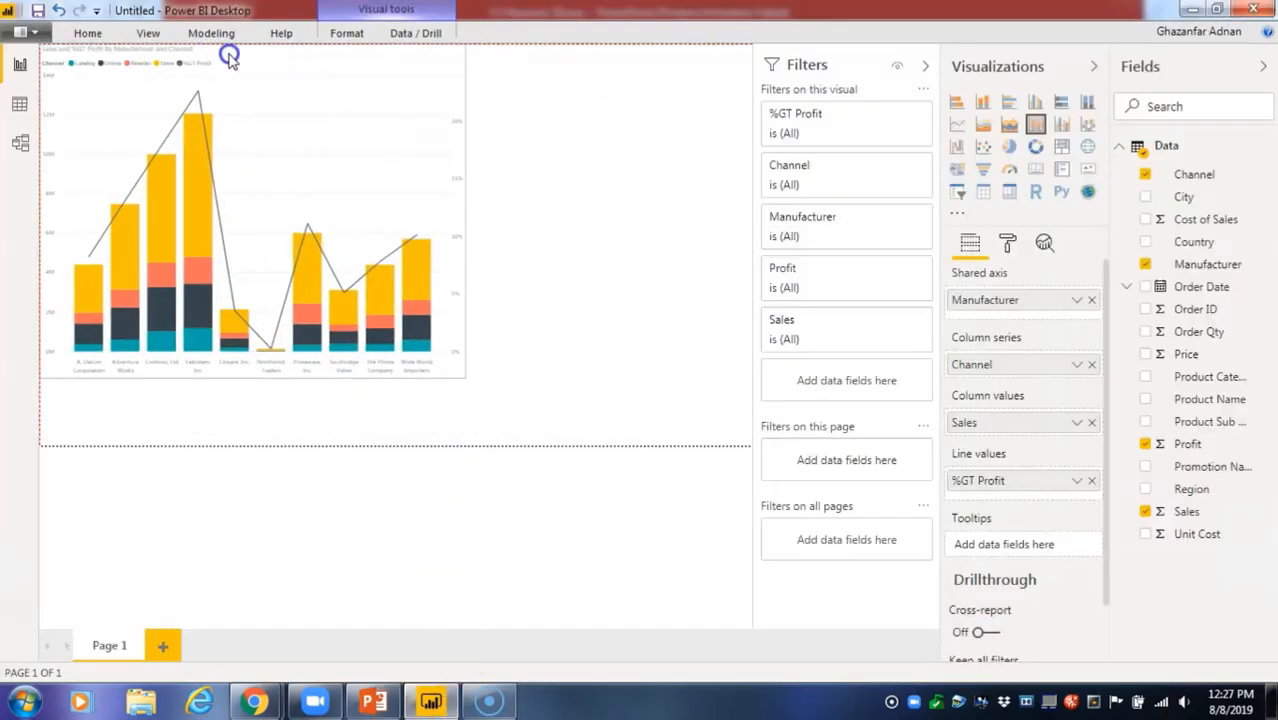
left_click_drag(465, 379, 228, 160)
left_click(371, 268)
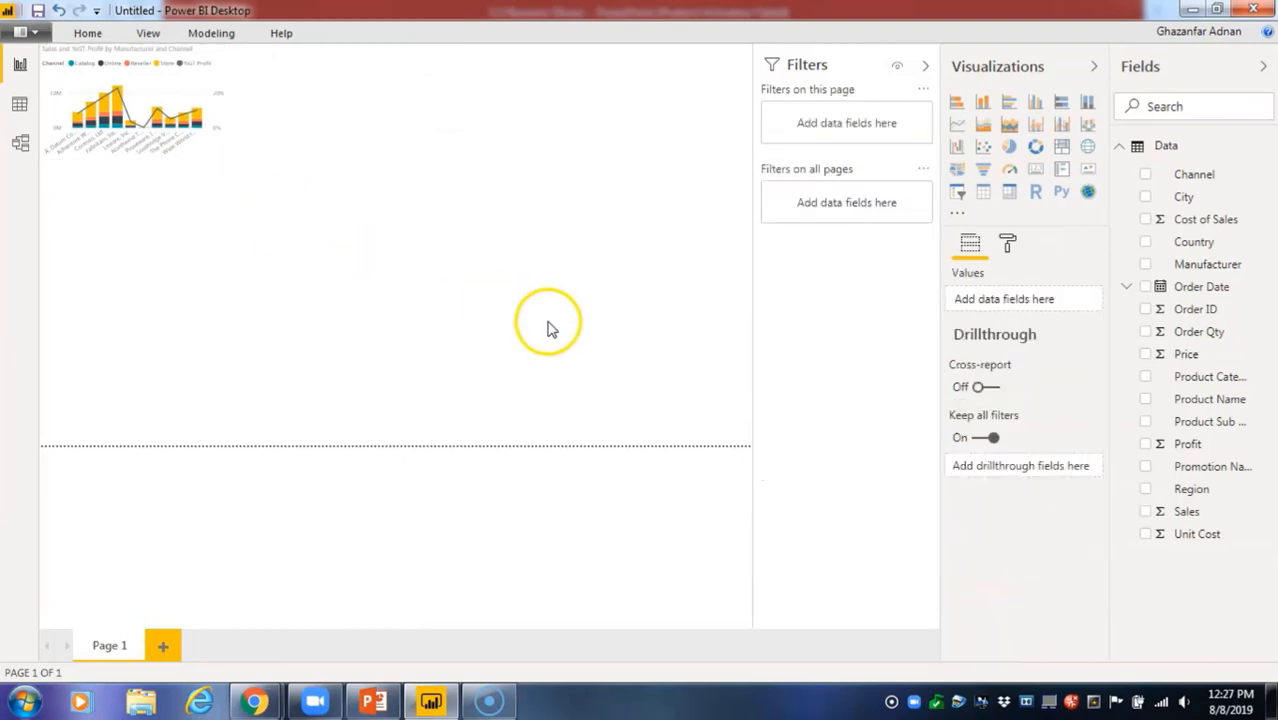
left_click(129, 108)
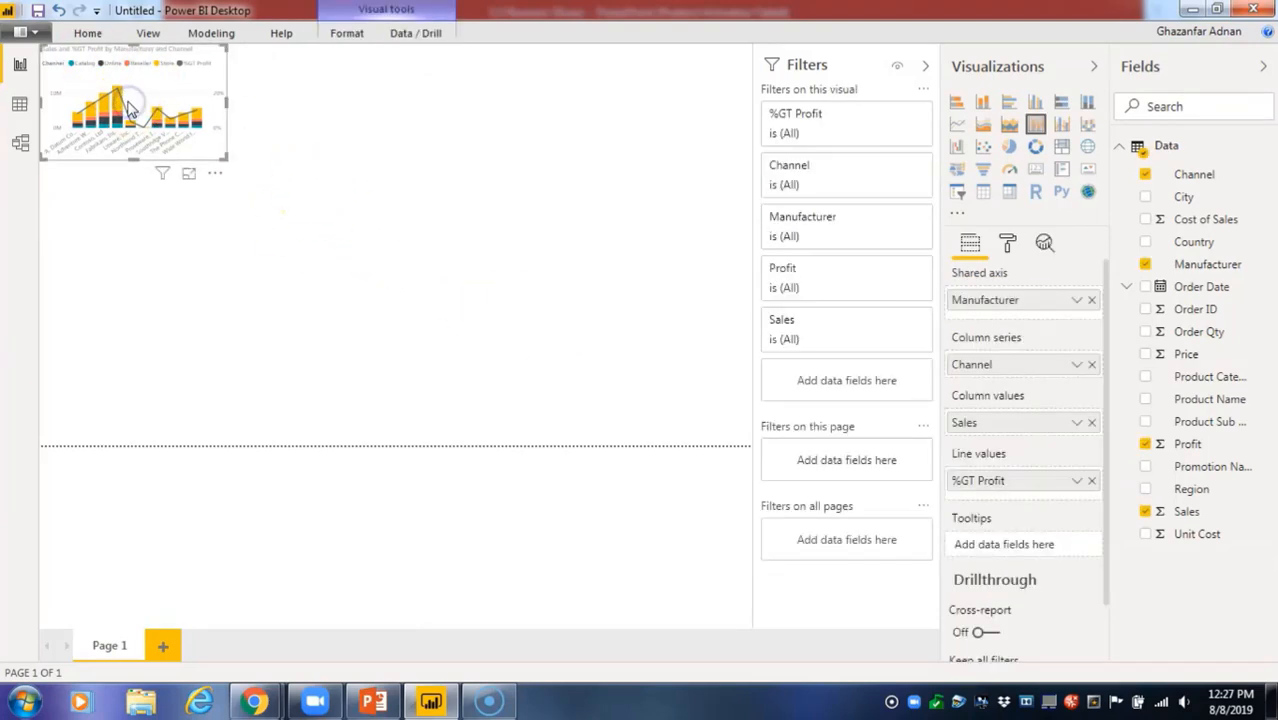
key("Delete")
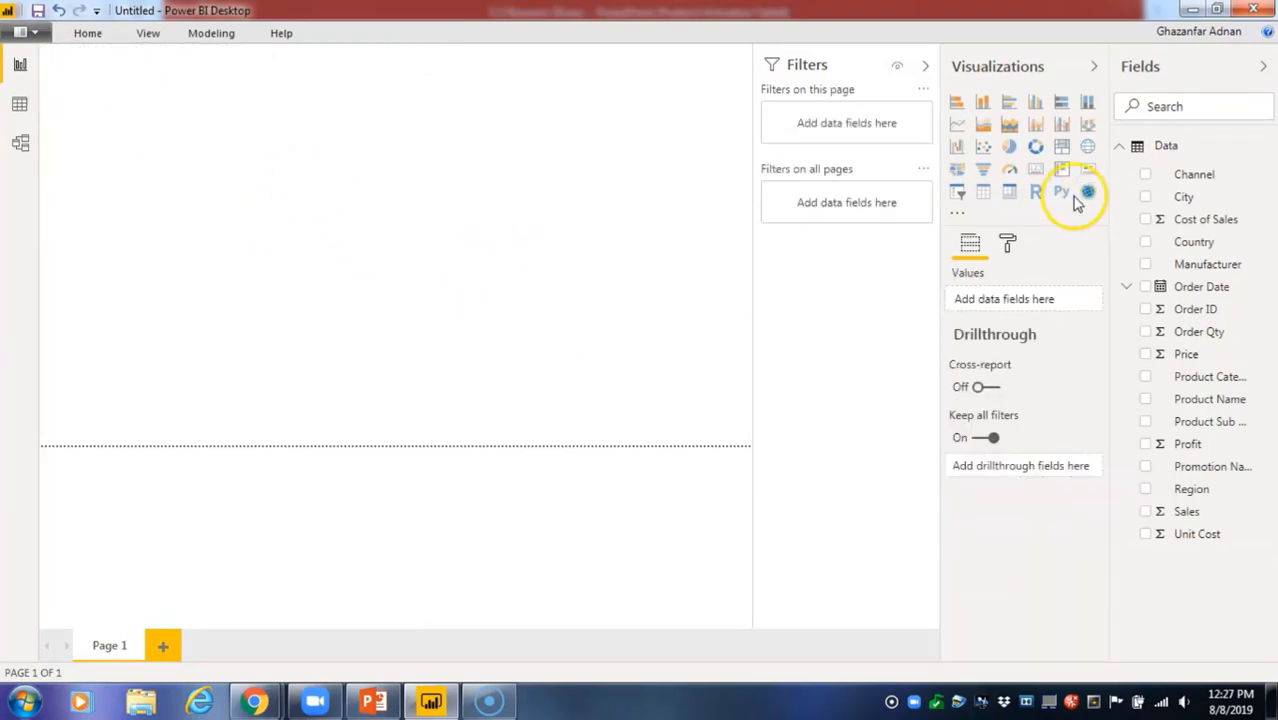
Insert a pie chart with Channel as legend and Sales as values, and enlarge it to over half the page width.
left_click(1034, 155)
left_click(1010, 147)
left_click_drag(163, 148, 205, 156)
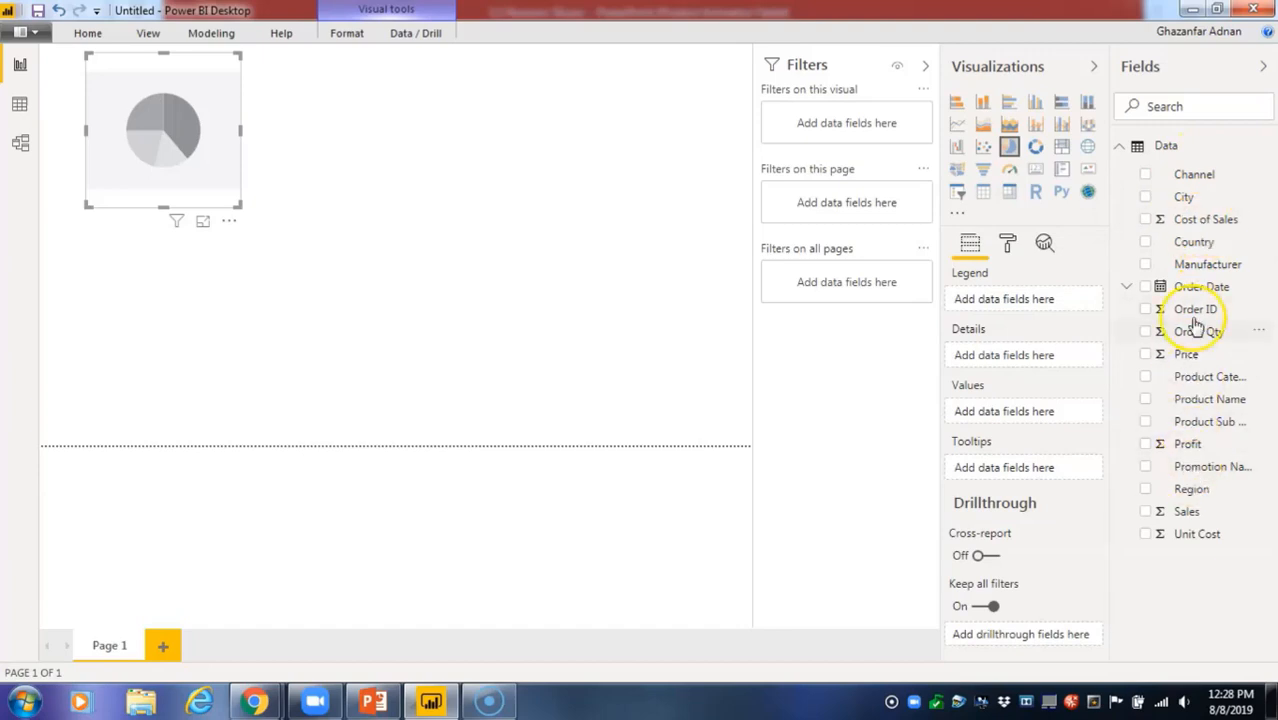
left_click_drag(1203, 183, 1041, 301)
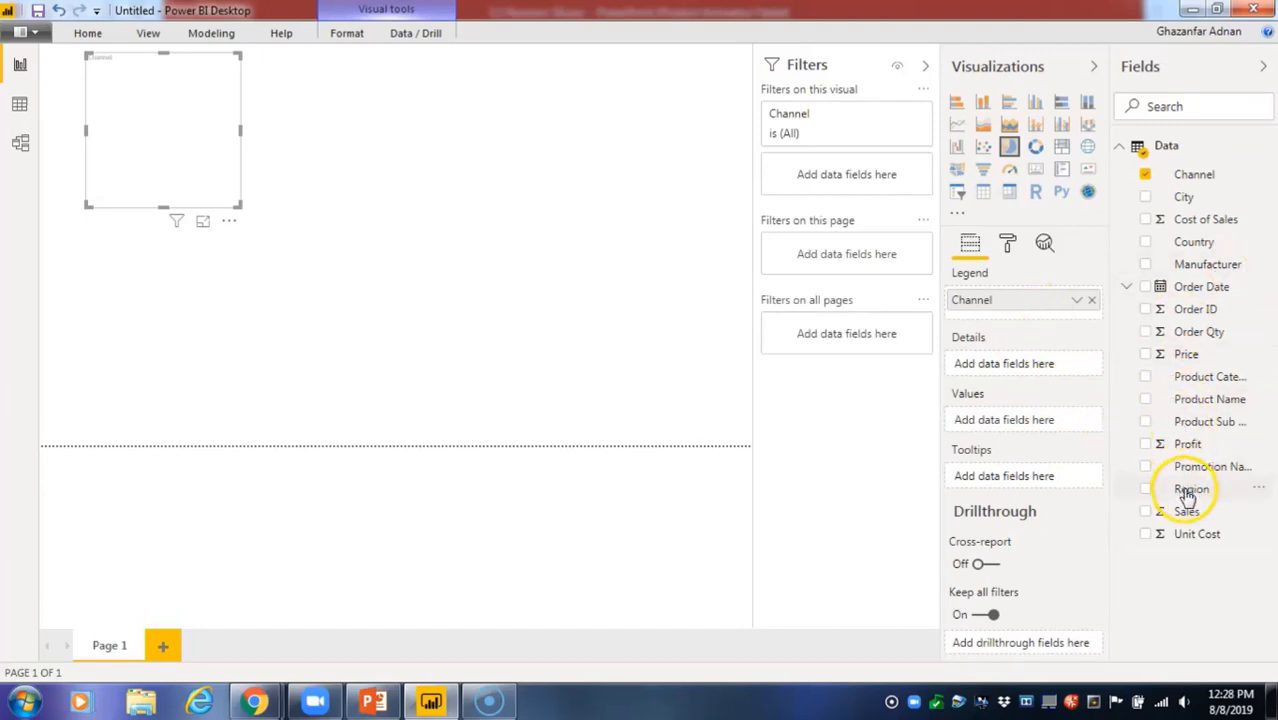
left_click_drag(1184, 512, 1020, 417)
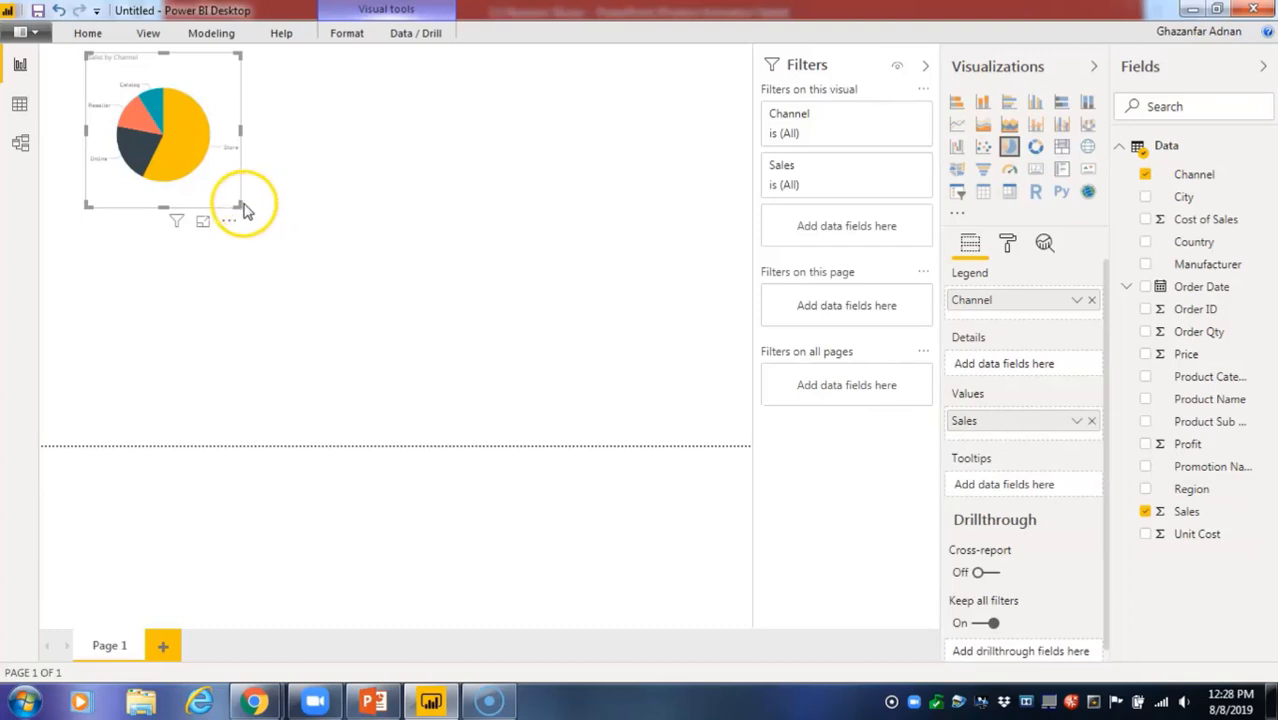
left_click_drag(238, 205, 542, 403)
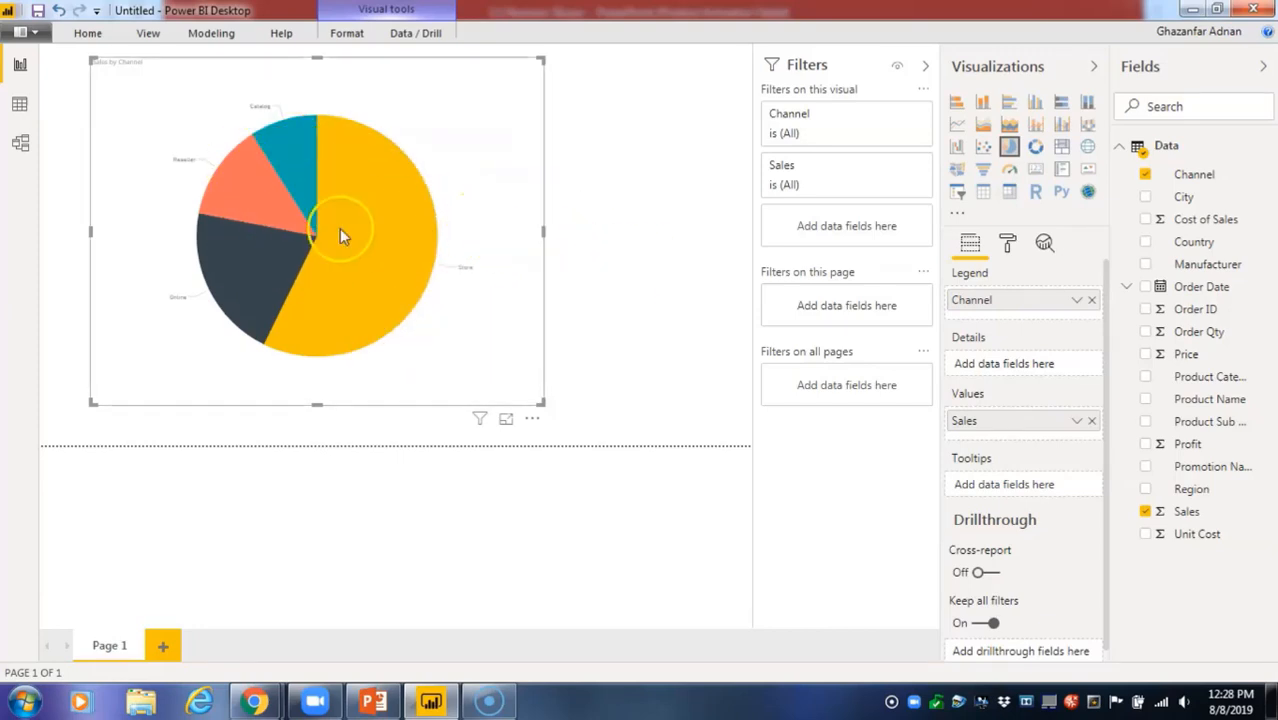
Set the text size of the pie chart's detail labels to 18 pt.
left_click(1010, 245)
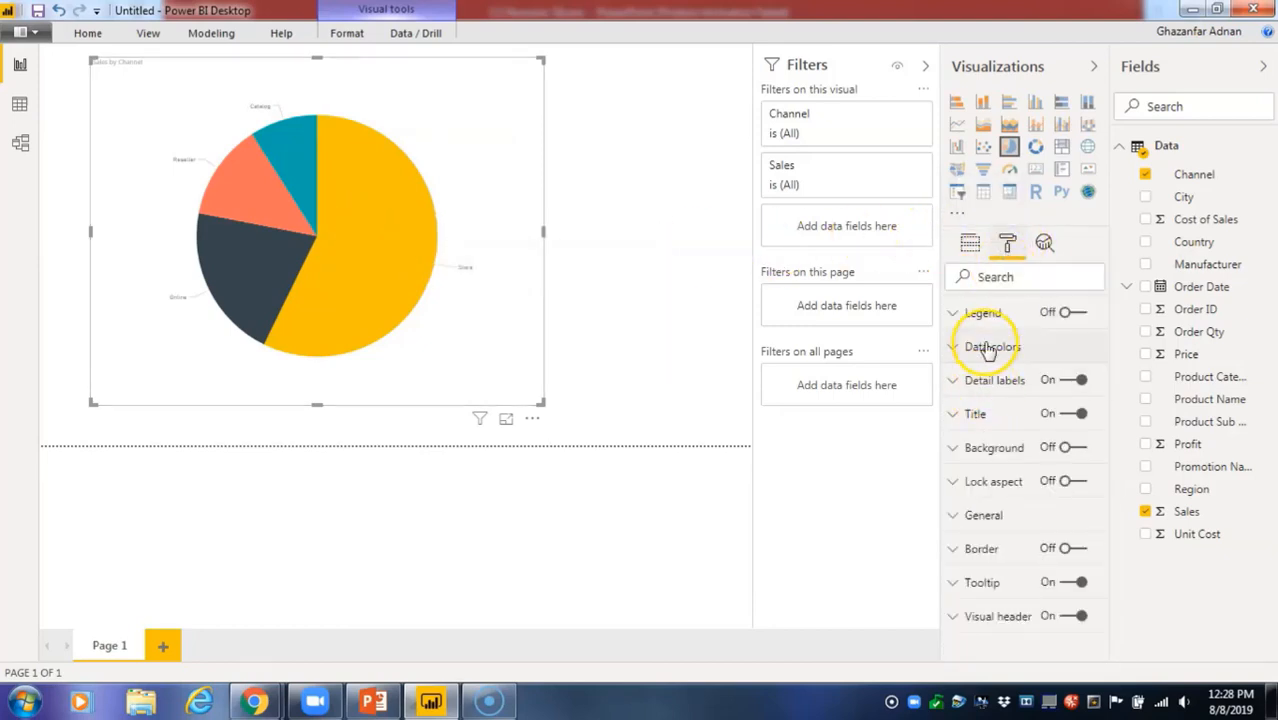
left_click(986, 350)
scroll(988, 357, "down", 3)
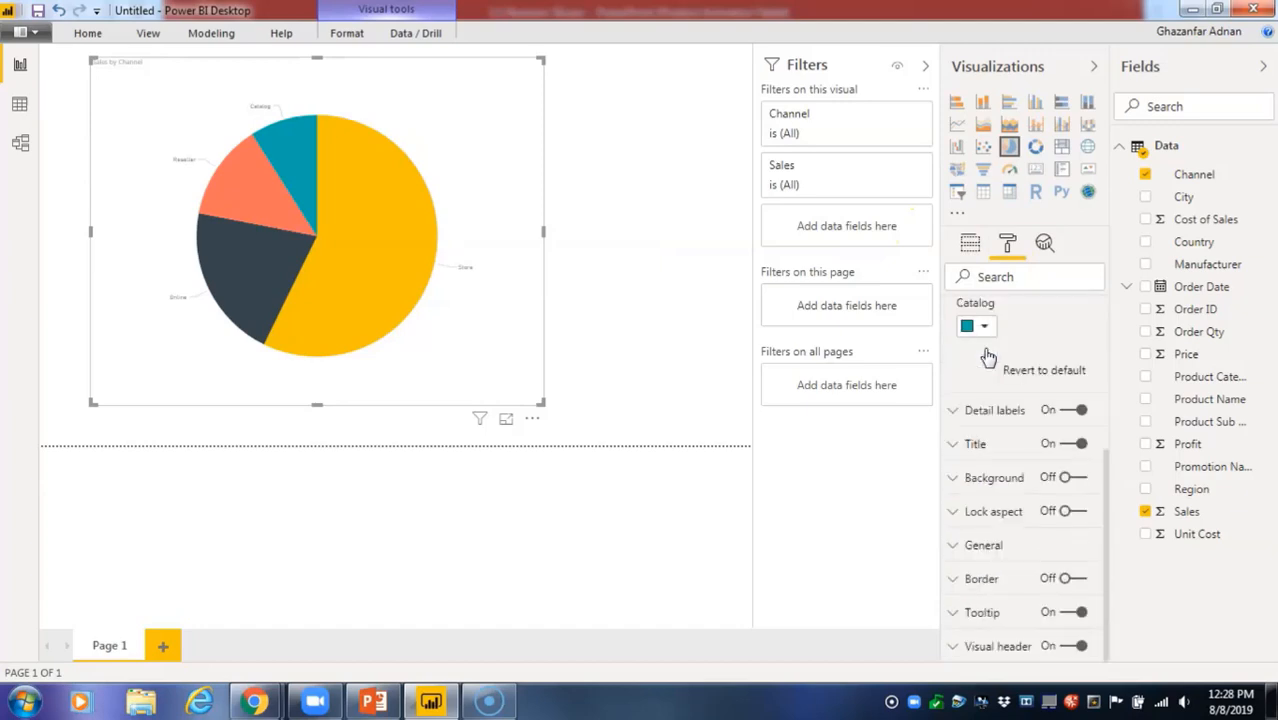
left_click(977, 410)
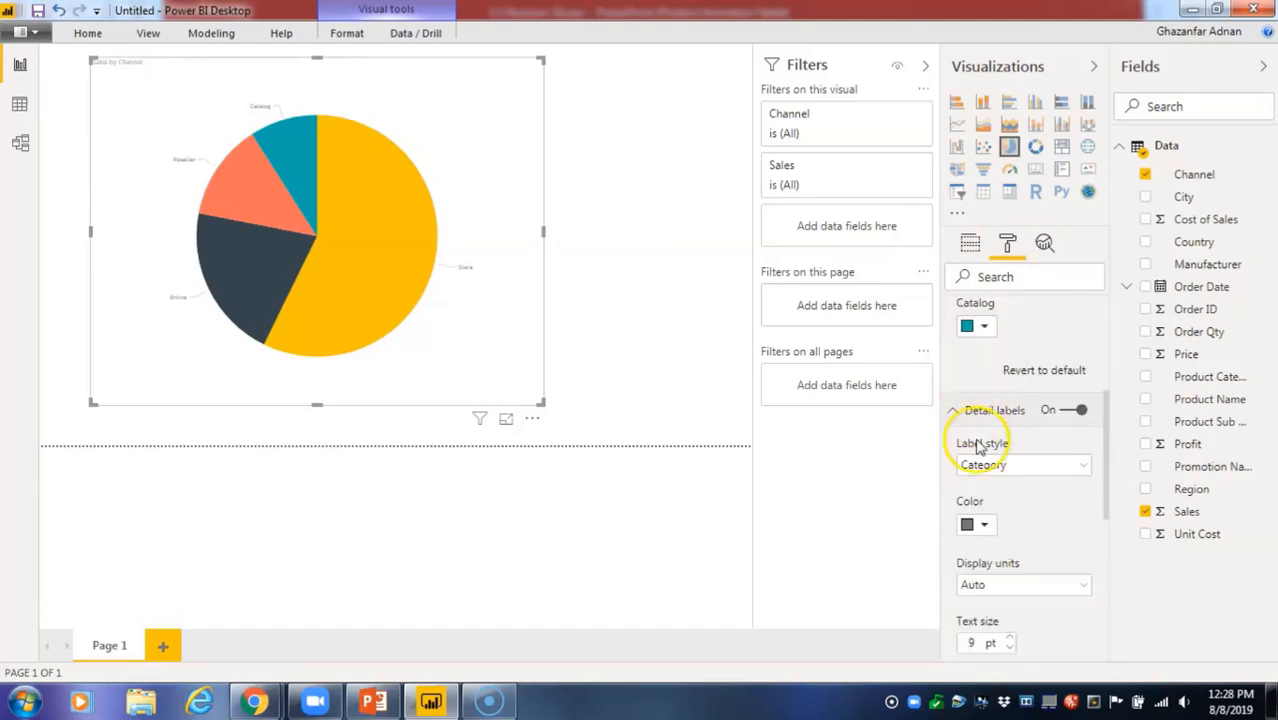
scroll(1060, 450, "down", 4)
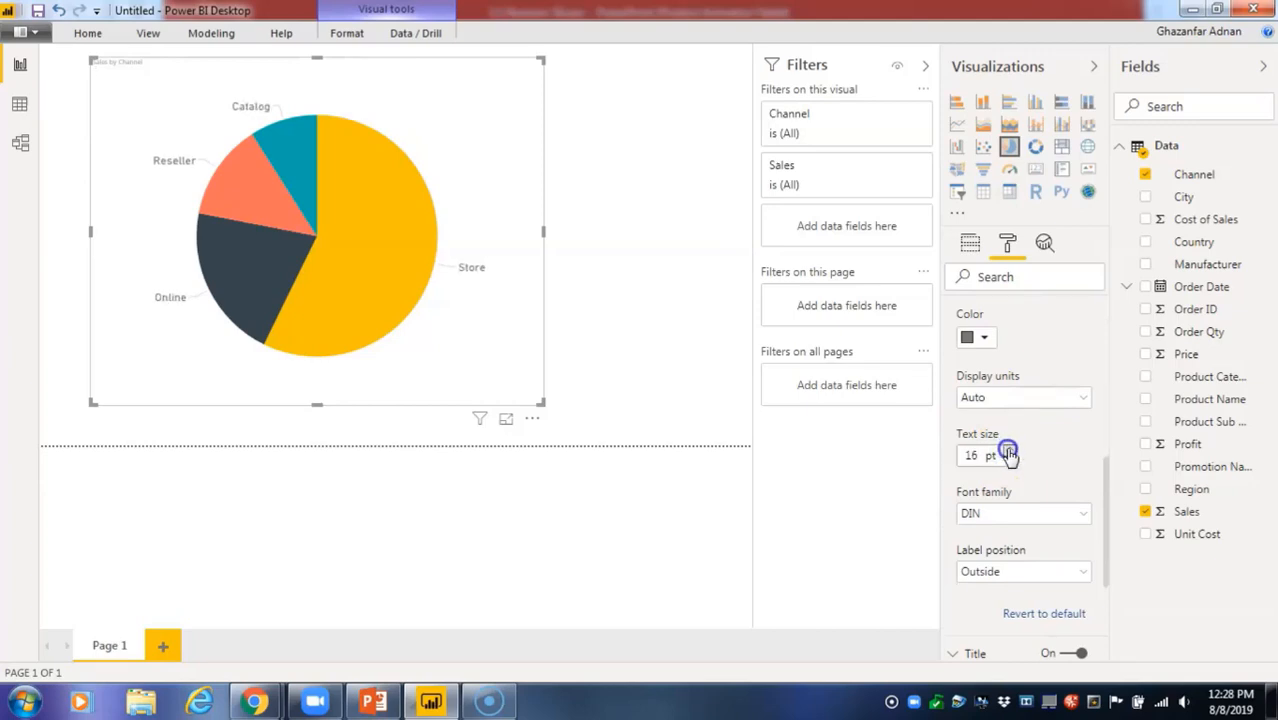
scroll(1048, 488, "down", 2)
scroll(1050, 488, "up", 4)
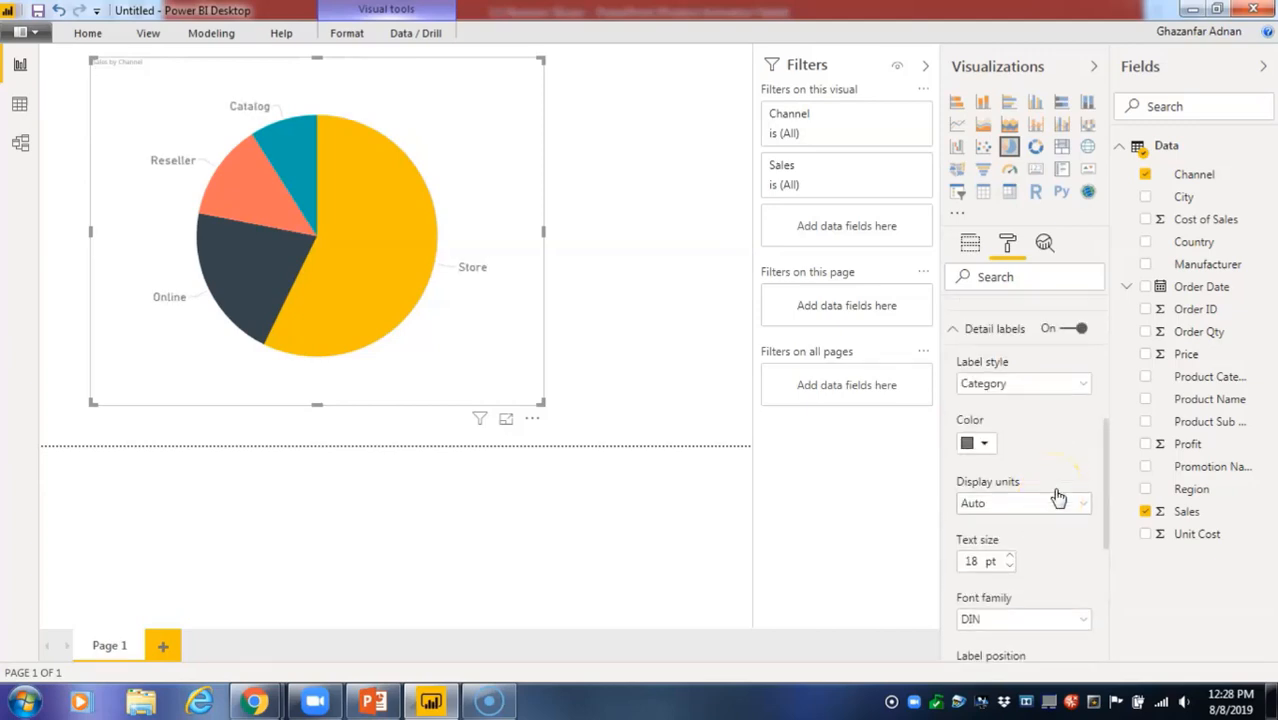
scroll(1056, 496, "up", 2)
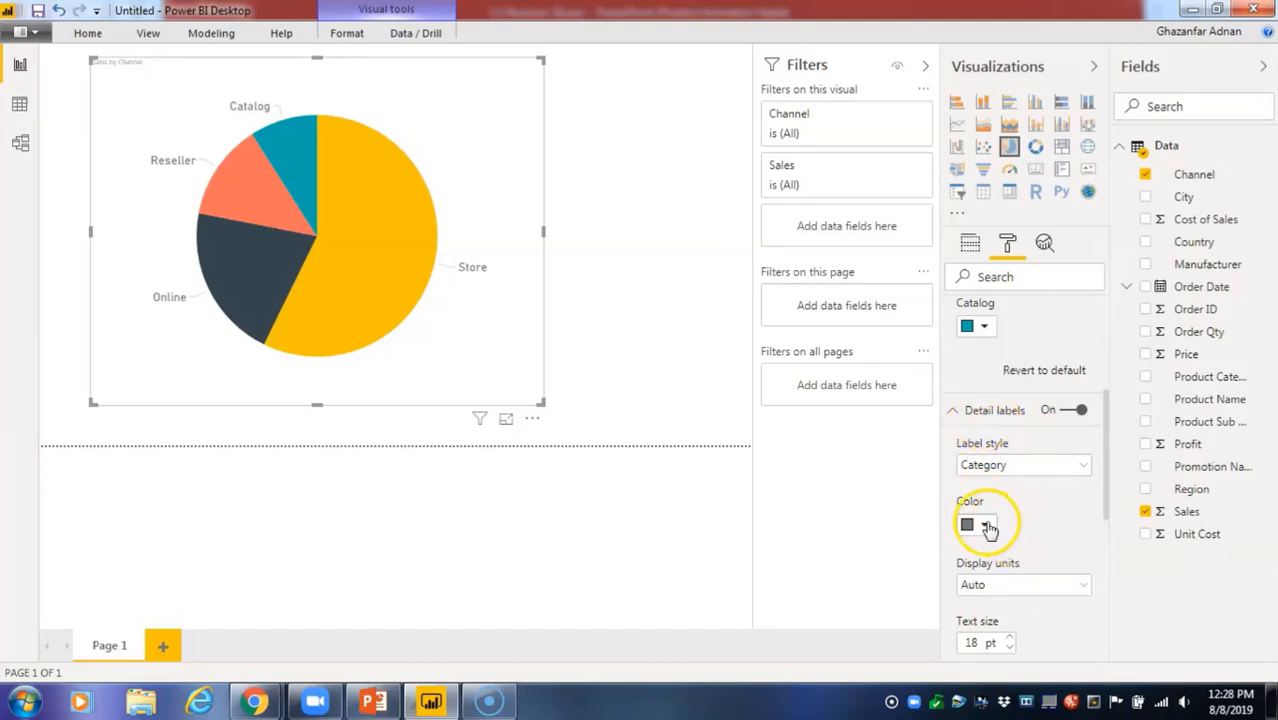
Center the pie chart's title and set its text size to 16 pt.
scroll(990, 528, "down", 5)
scroll(990, 530, "down", 2)
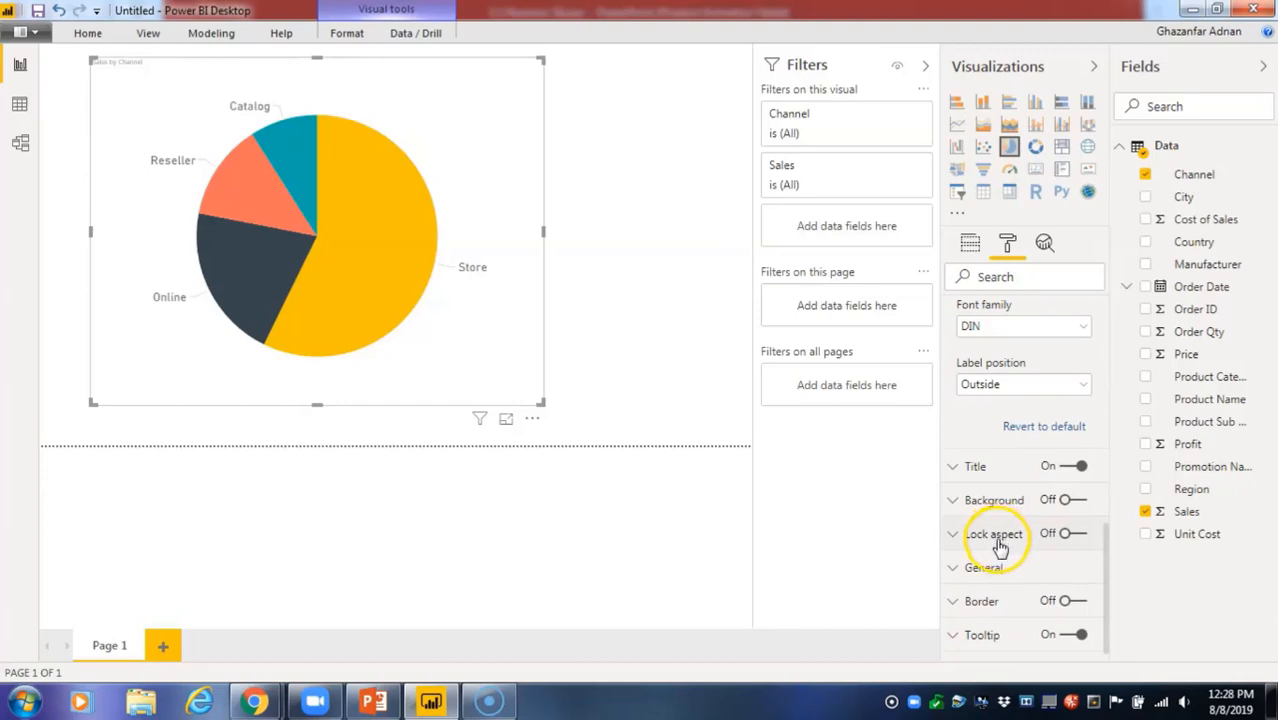
scroll(1000, 548, "down", 1)
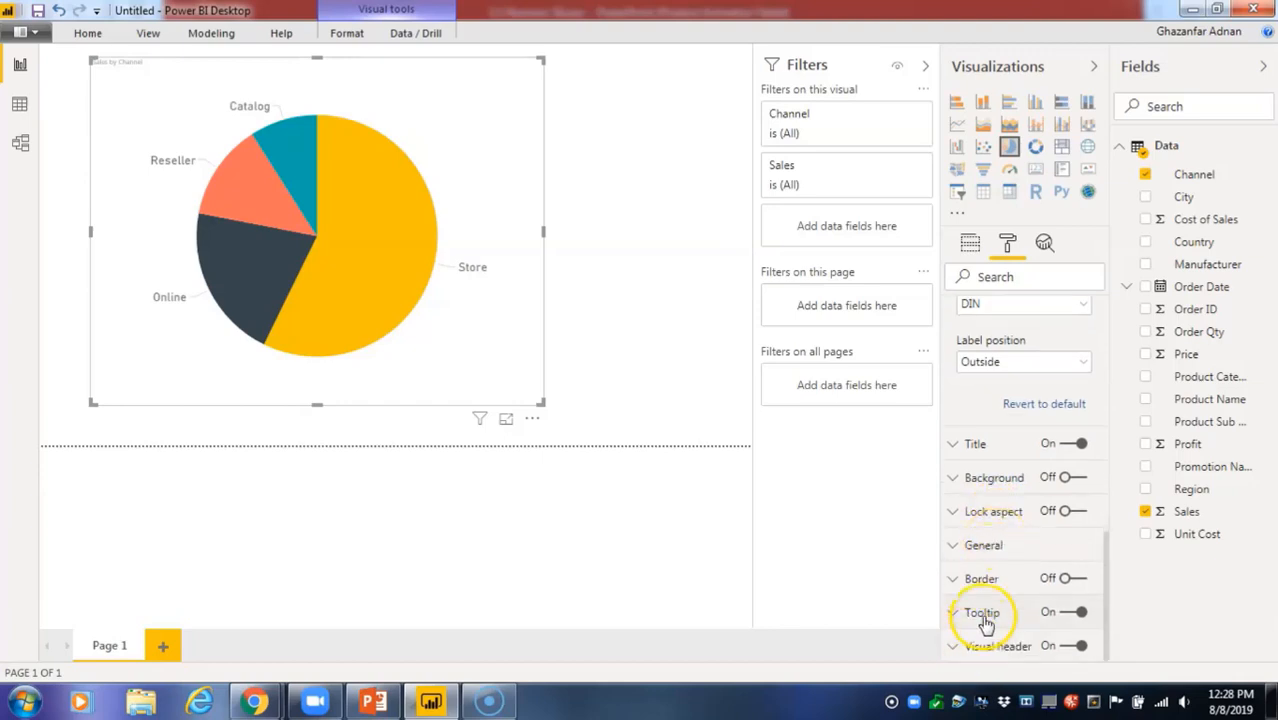
left_click(975, 445)
scroll(978, 470, "down", 5)
left_click(992, 458)
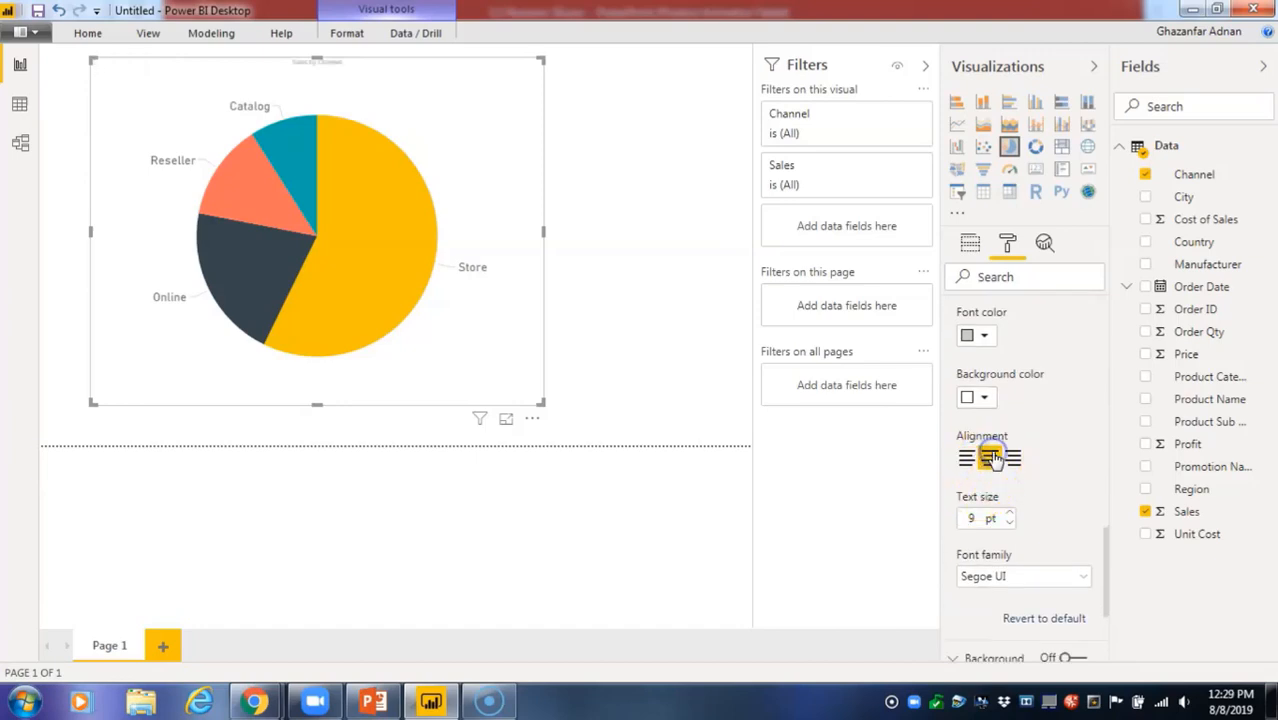
left_click(1008, 513)
left_click(1008, 513)
scroll(1005, 505, "down", 3)
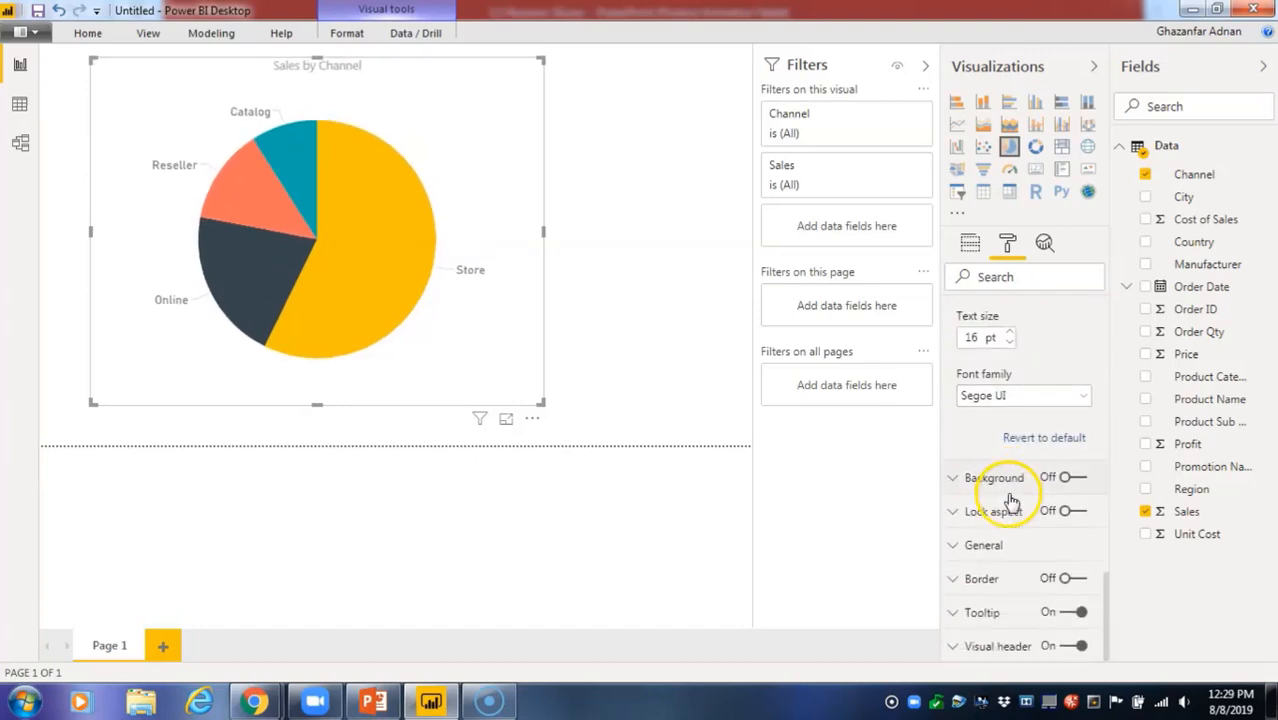
Examine the pie chart's Background, Lock aspect, General and Border formatting options.
left_click(997, 470)
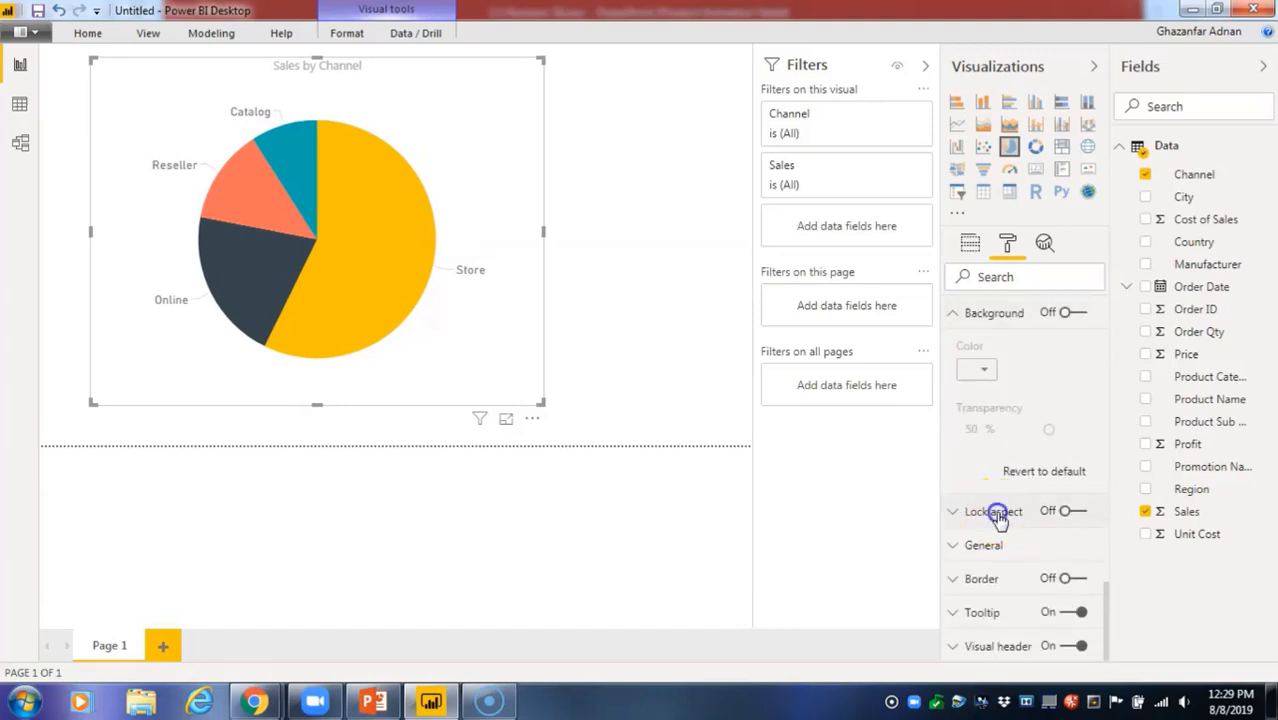
left_click(995, 512)
left_click(984, 545)
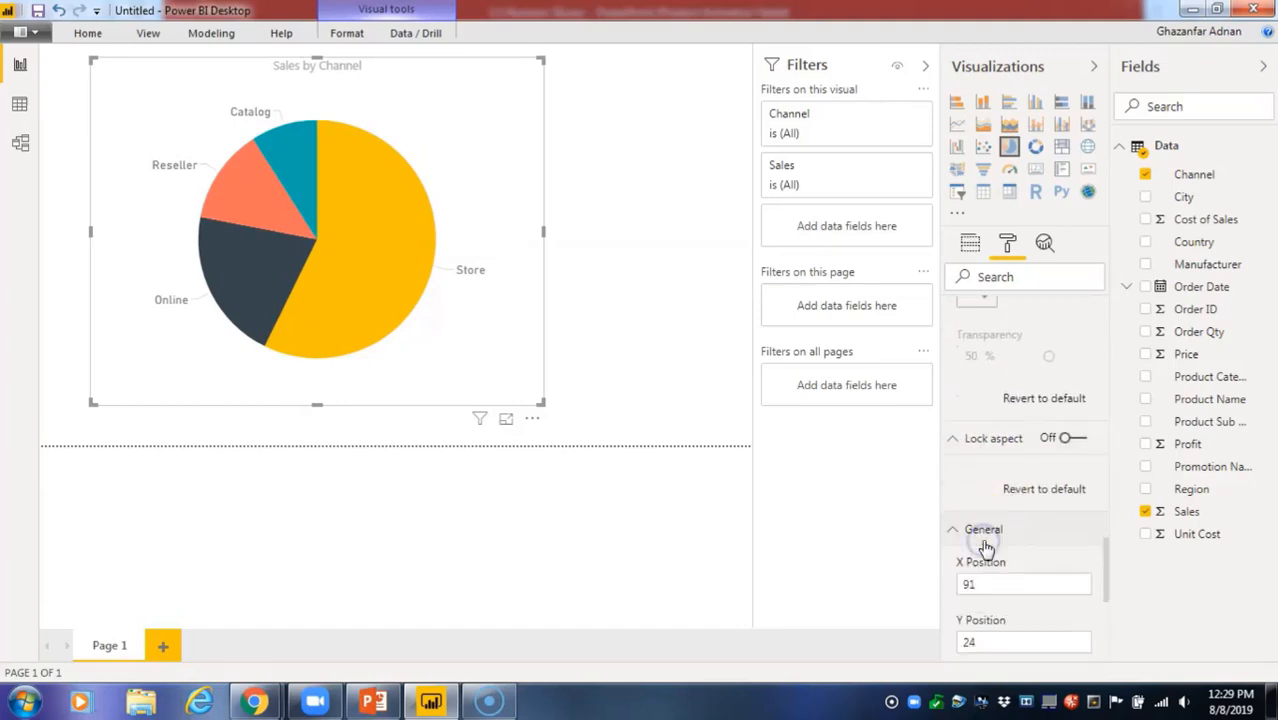
left_click(994, 583)
scroll(996, 585, "down", 3)
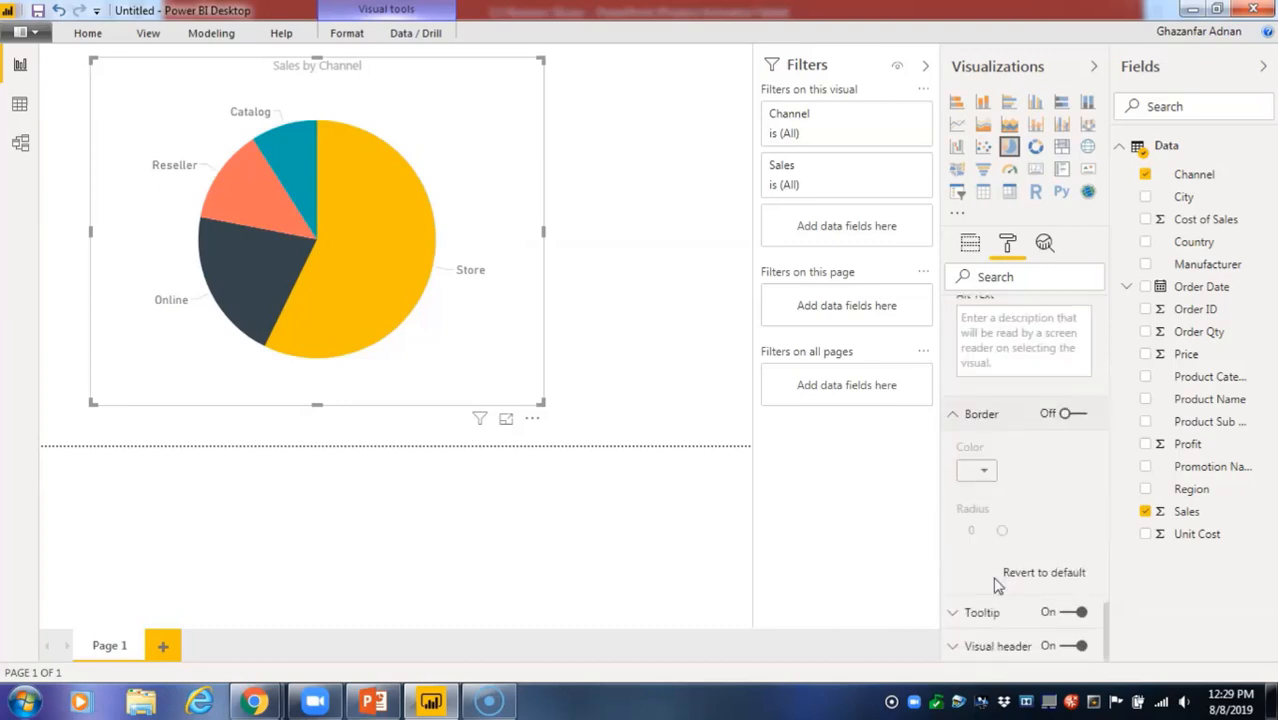
scroll(992, 542, "up", 18)
scroll(993, 537, "up", 5)
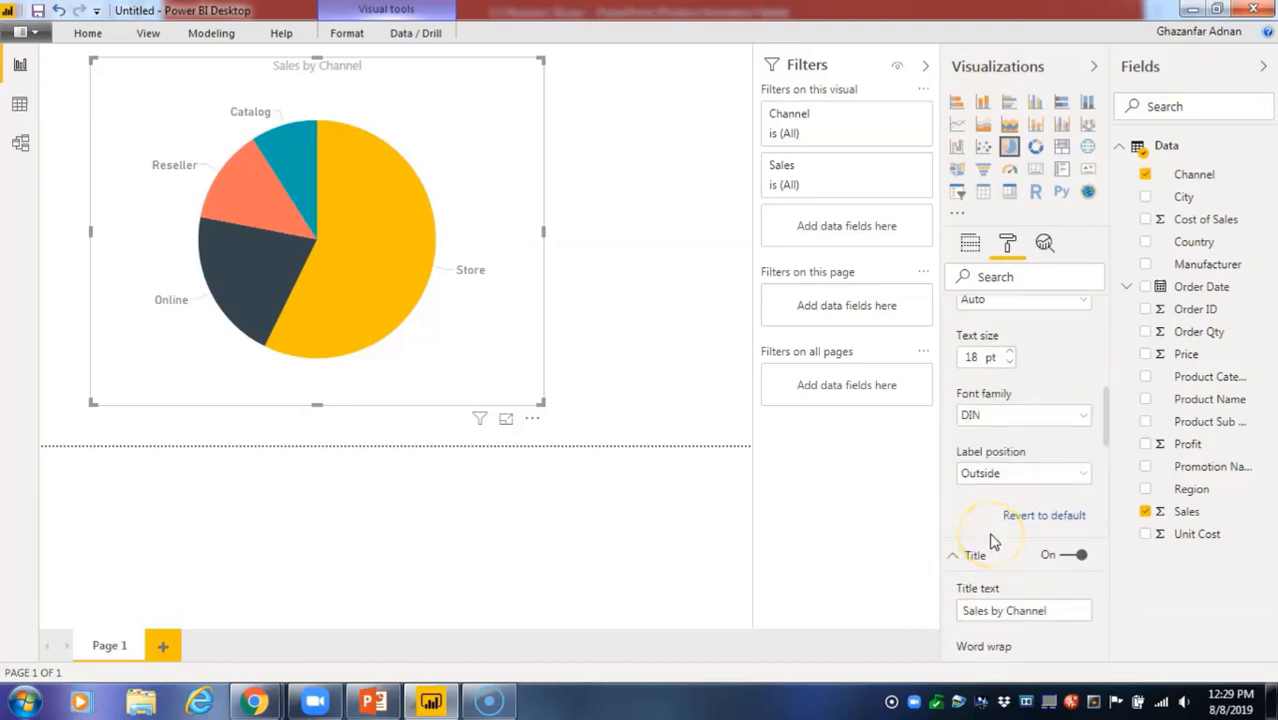
scroll(998, 547, "up", 7)
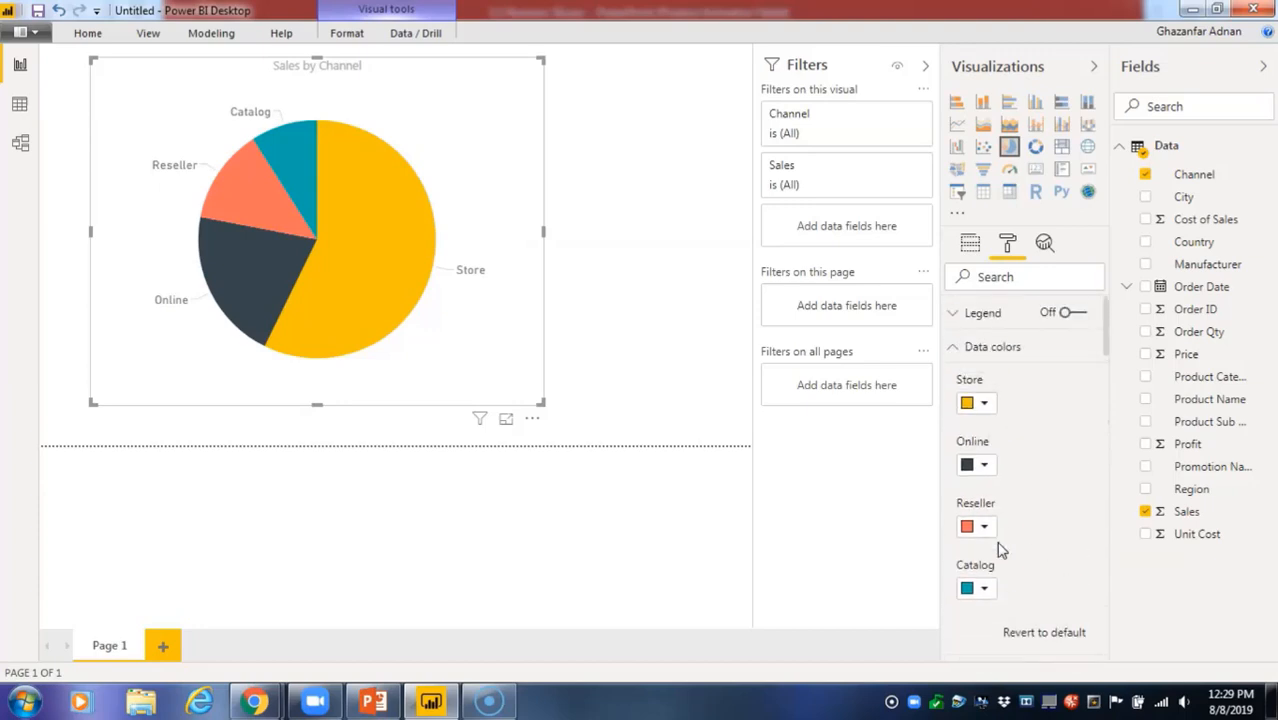
Turn on the pie chart's legend and change the legend name to Channe.
left_click(975, 314)
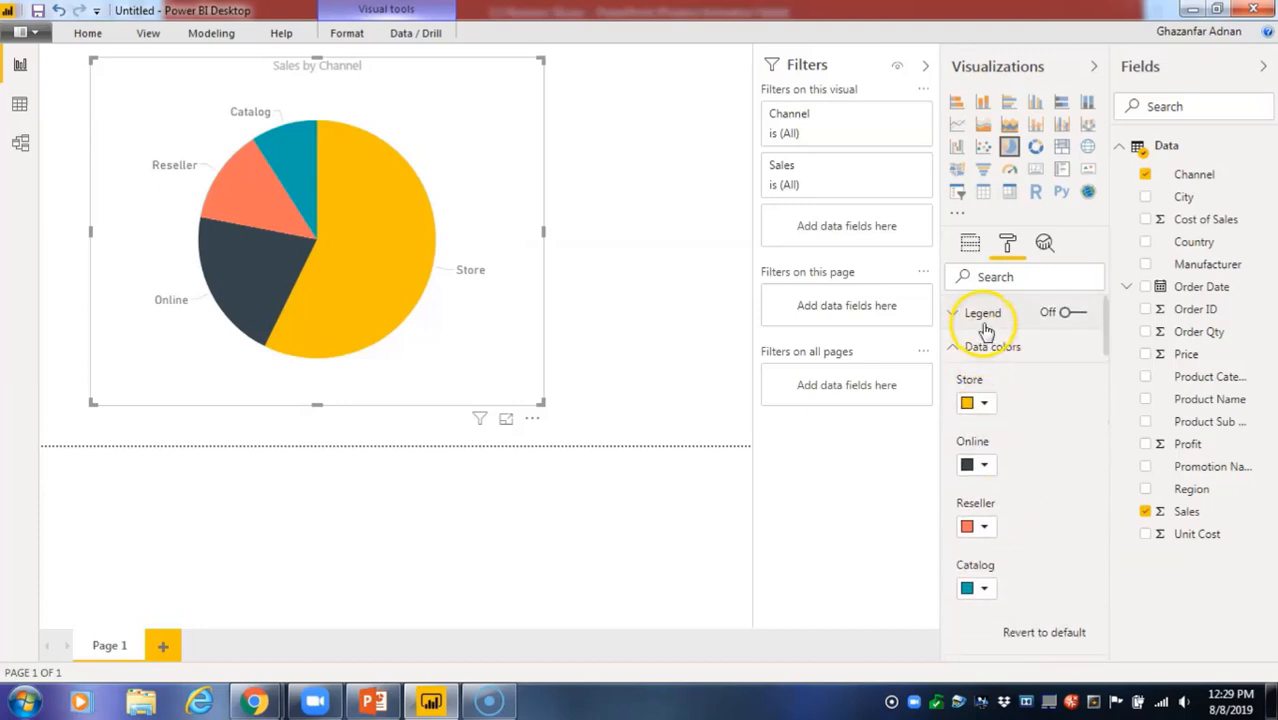
left_click(1066, 313)
scroll(1058, 385, "down", 2)
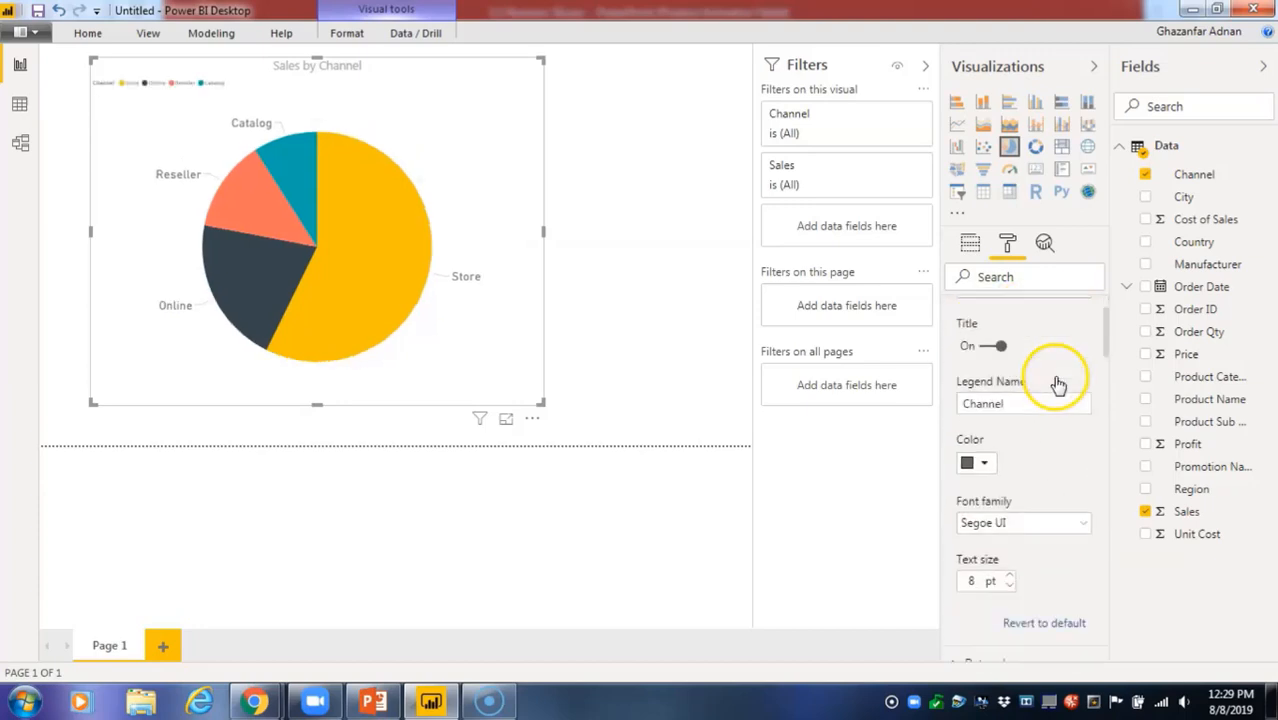
scroll(1058, 385, "down", 3)
scroll(1059, 391, "up", 2)
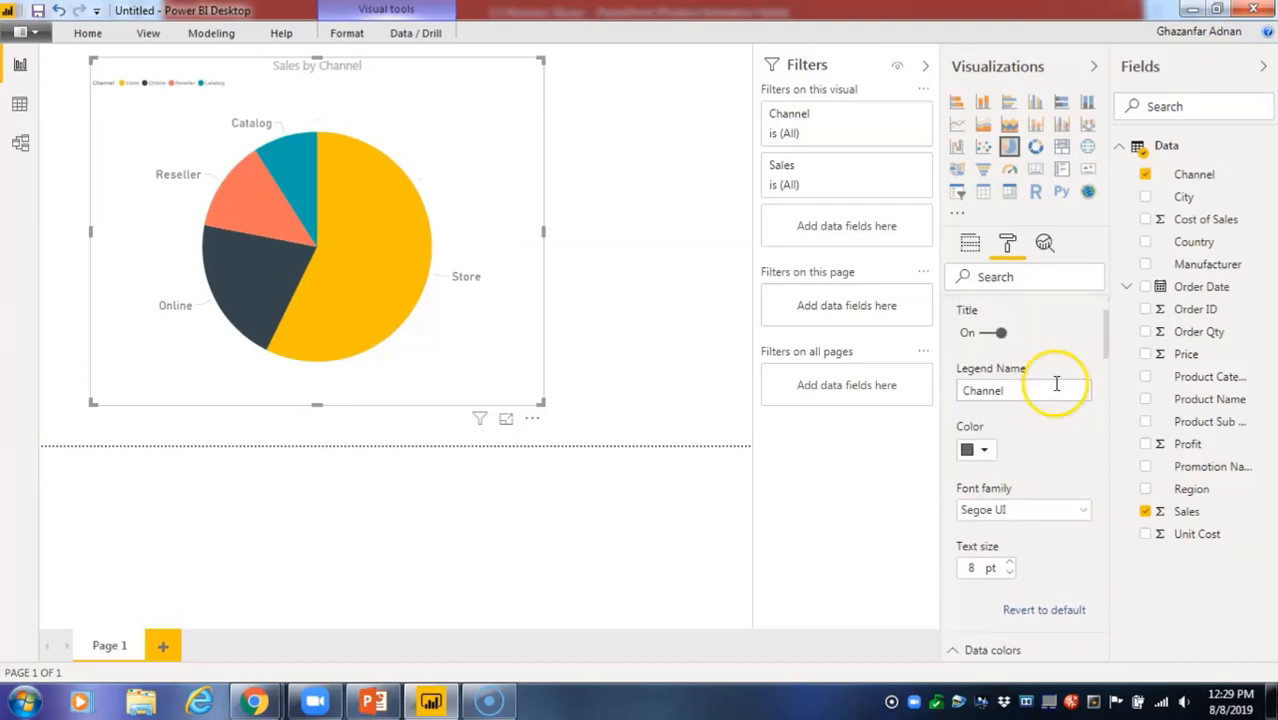
left_click(1052, 389)
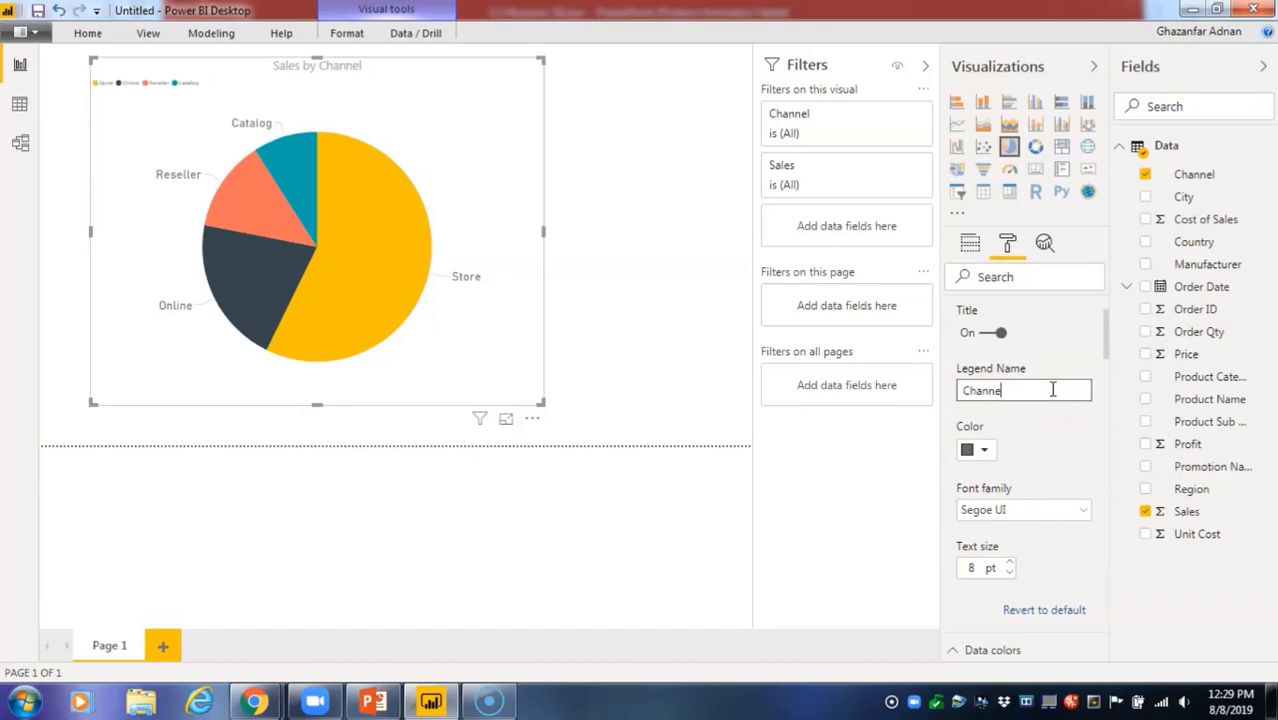
scroll(1052, 389, "up", 1)
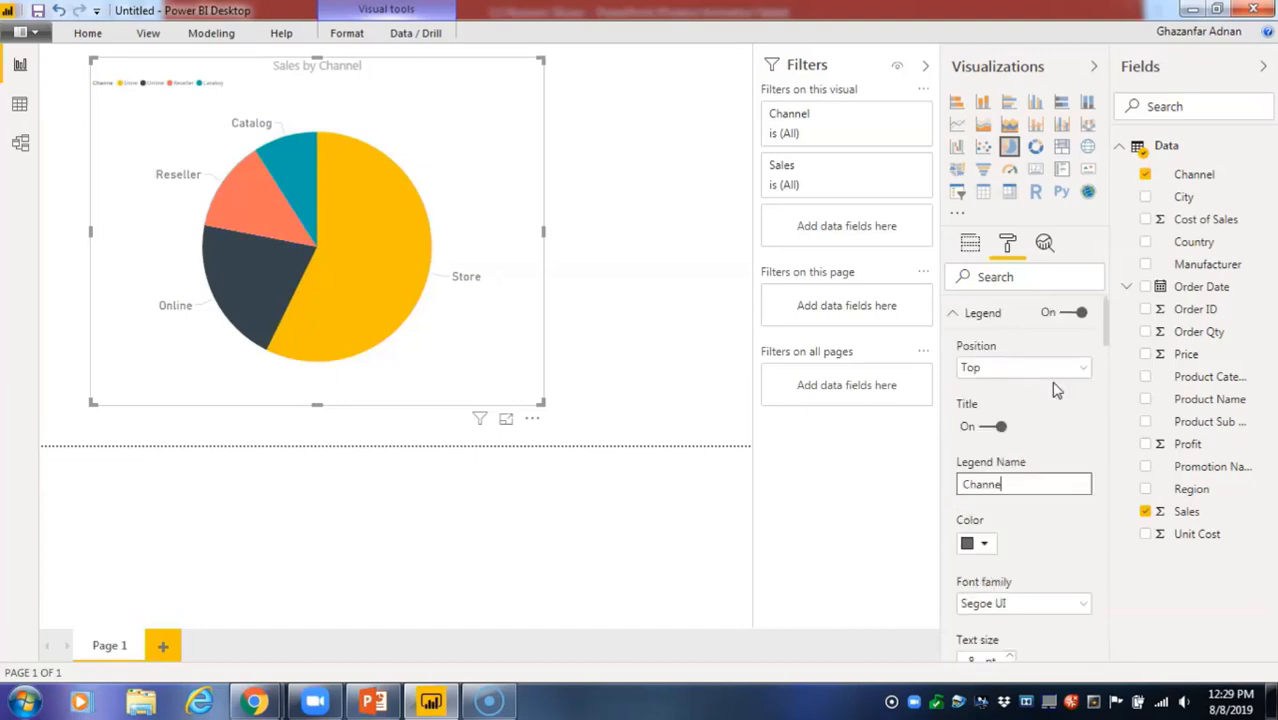
Turn off the pie chart's legend and convert the visual to a donut chart.
left_click(1073, 312)
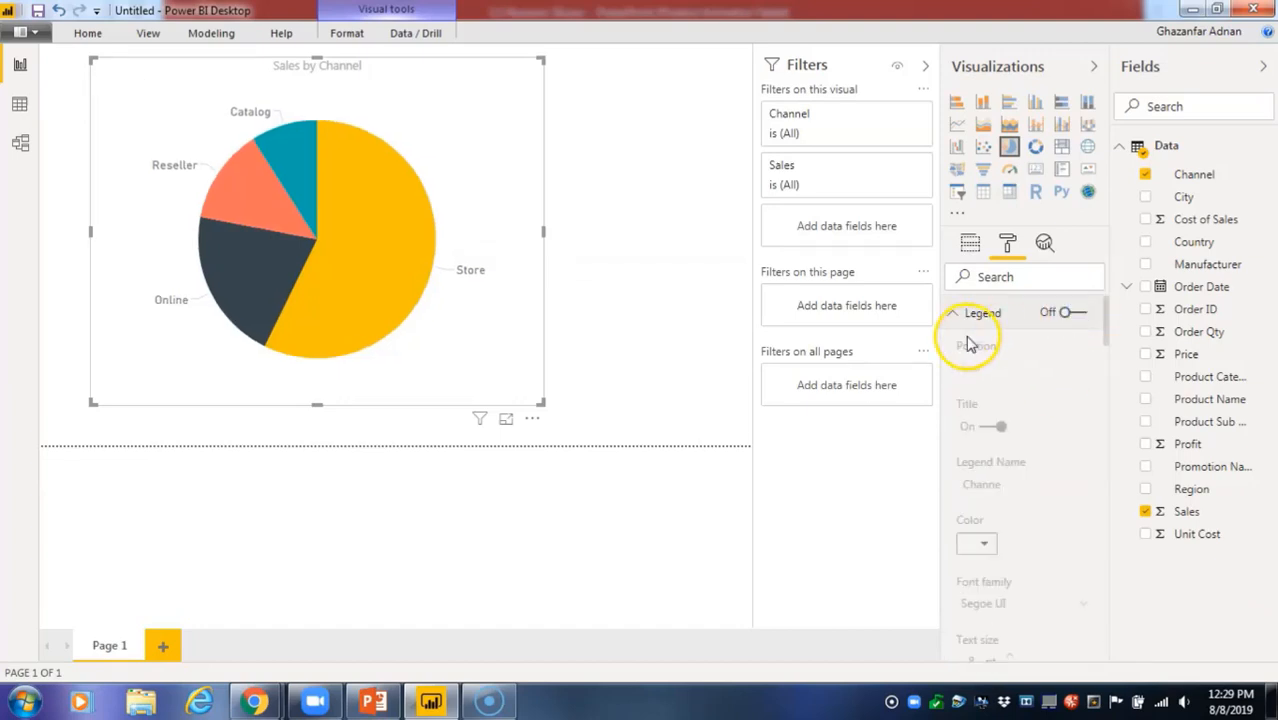
left_click(1042, 245)
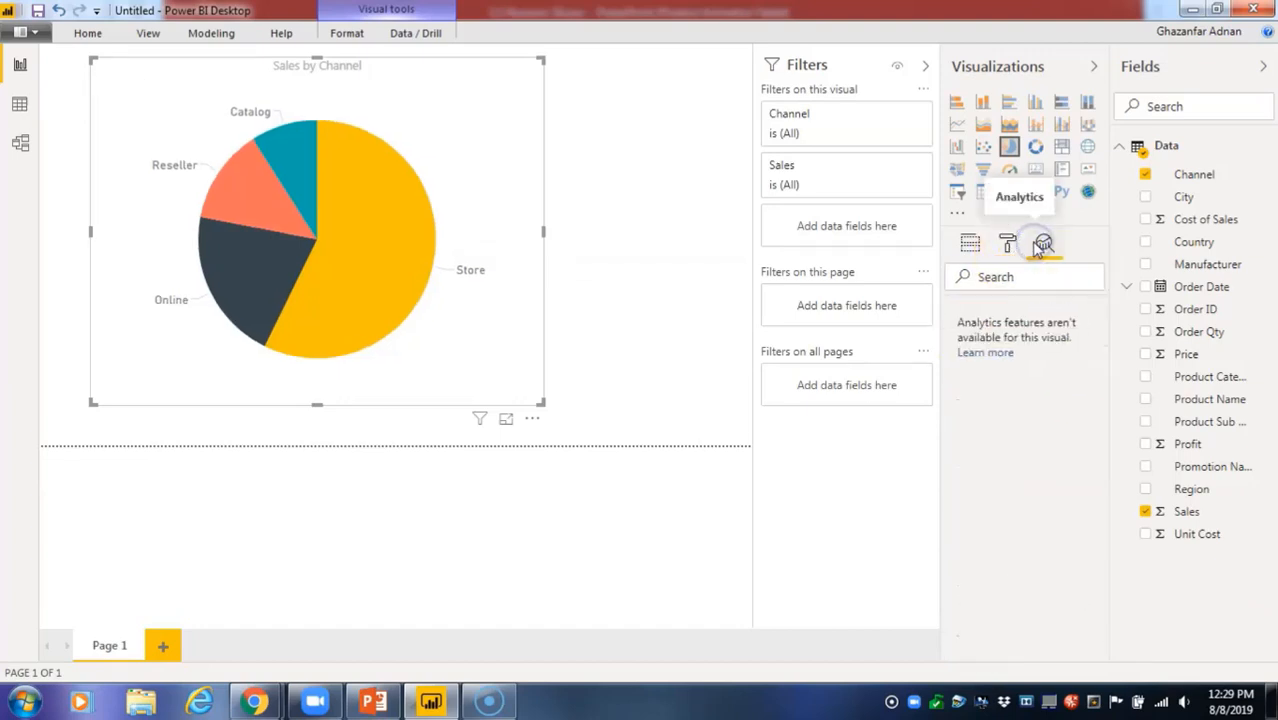
left_click(970, 245)
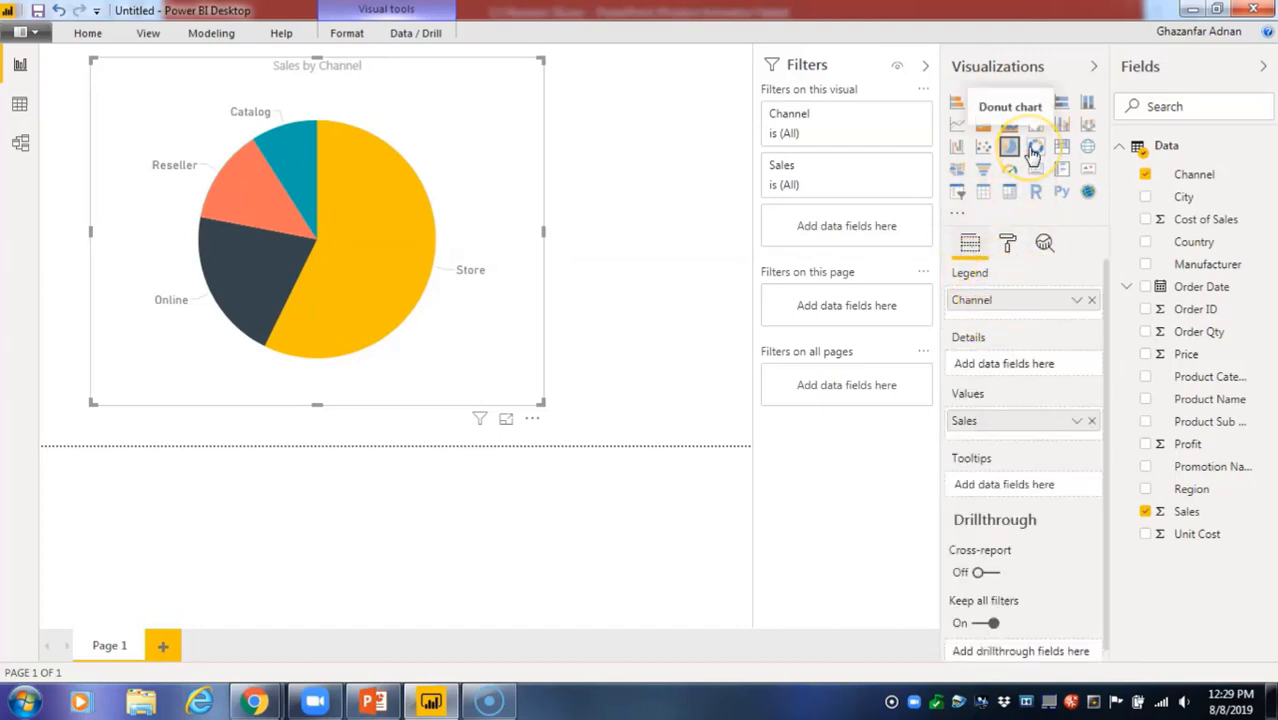
left_click(1034, 149)
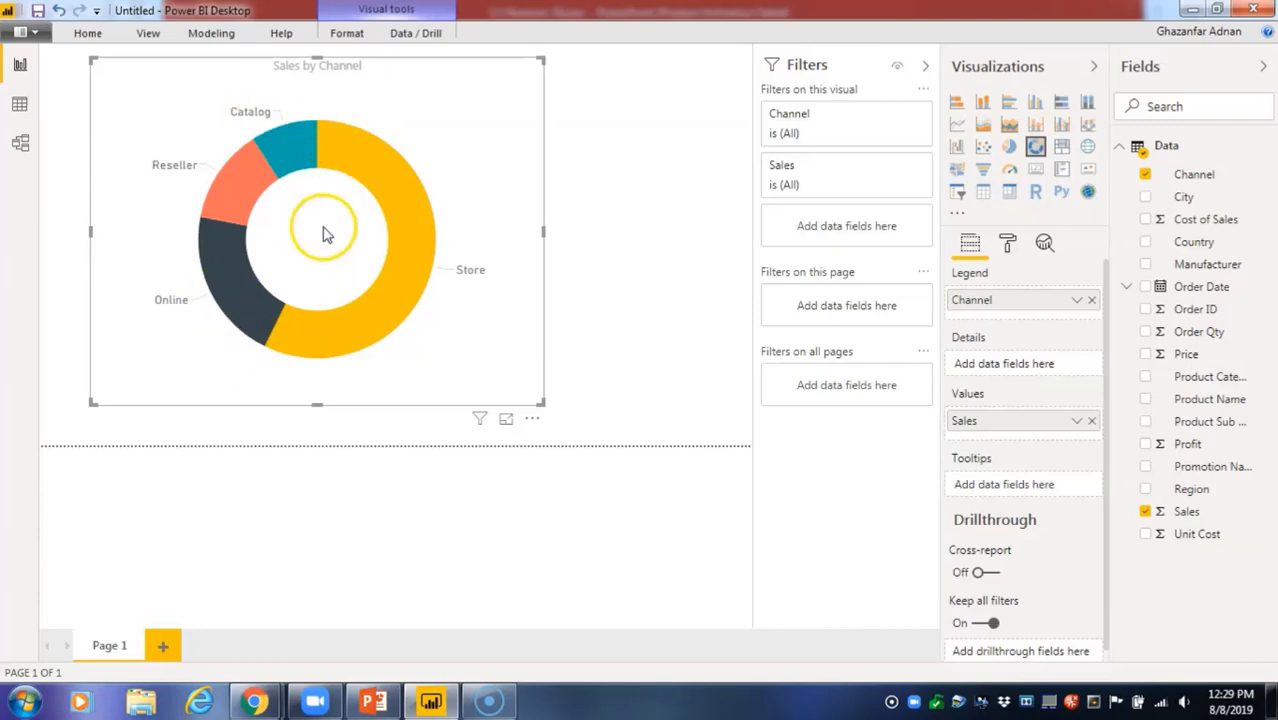
Examine the donut chart's detail label formatting options, including label style, display units, text size, font and label position.
left_click(1007, 246)
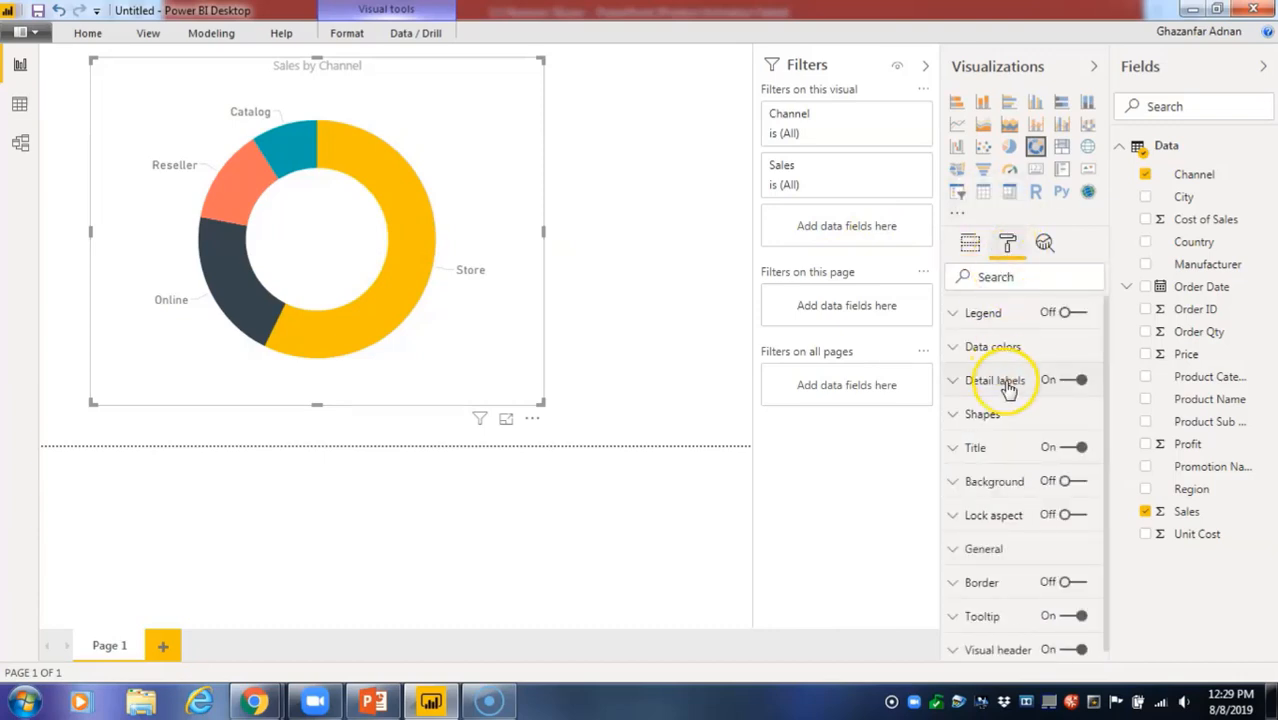
left_click(996, 382)
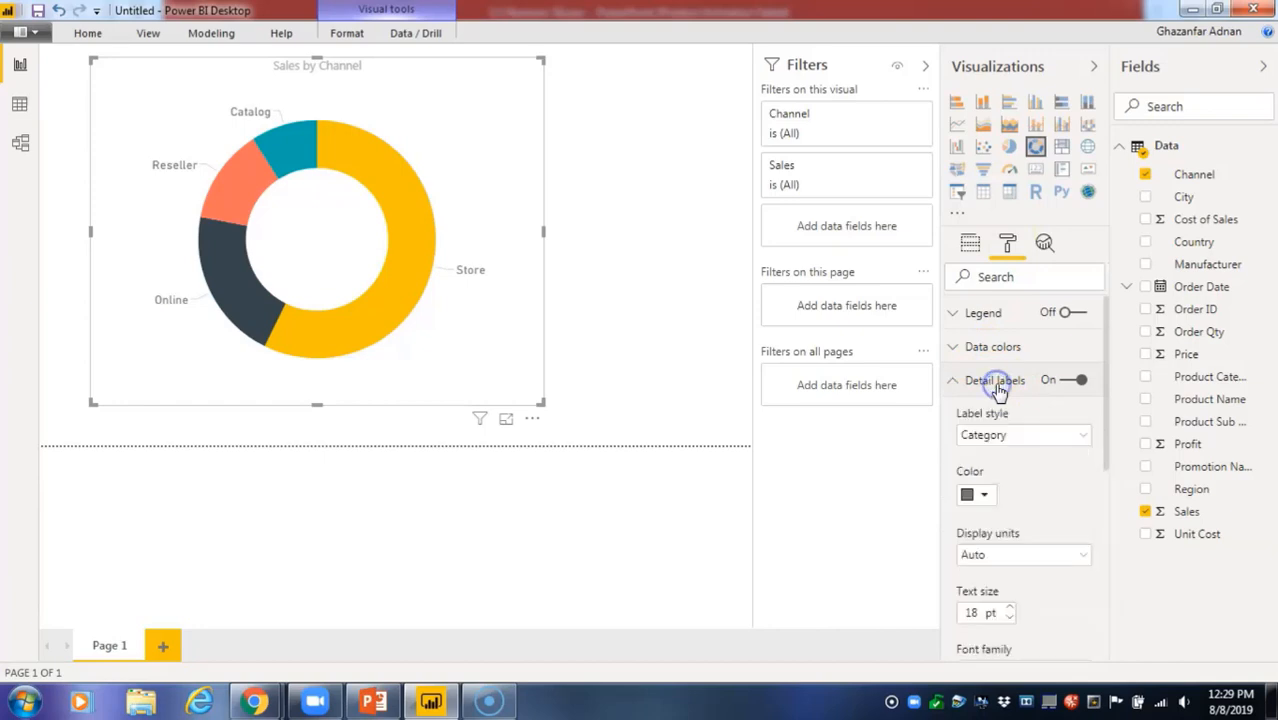
scroll(998, 392, "down", 3)
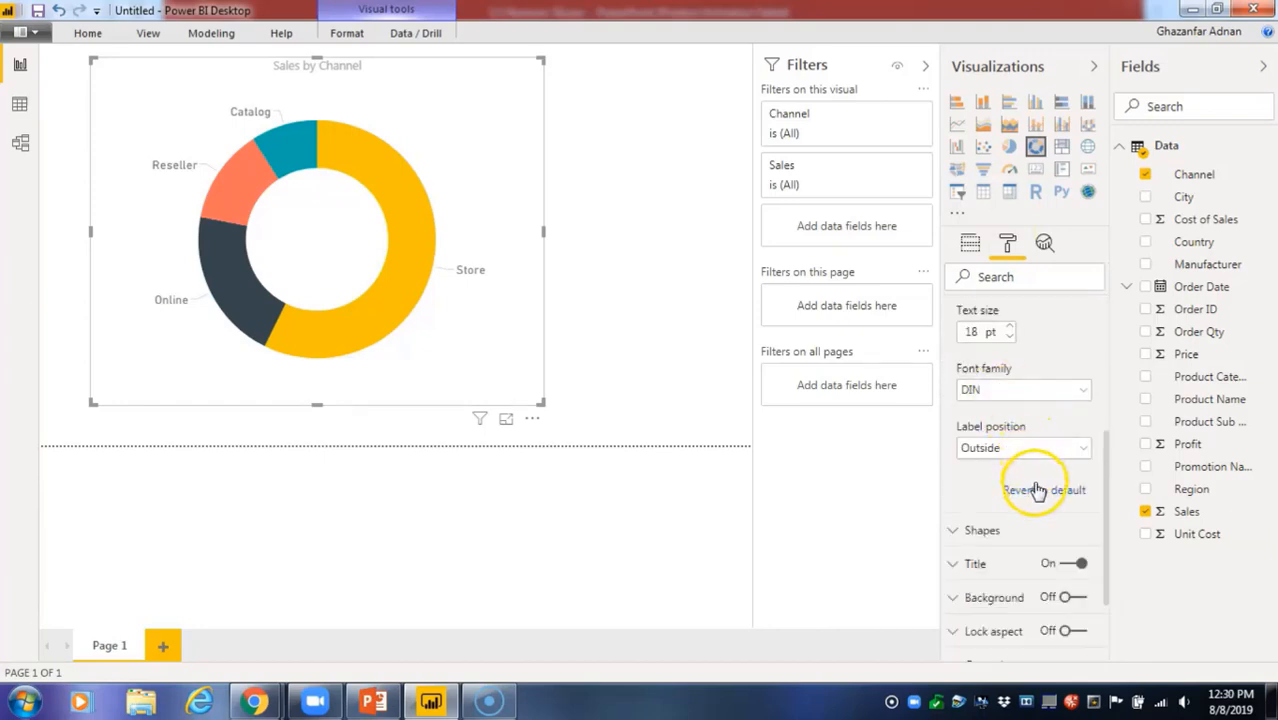
scroll(1050, 405, "up", 2)
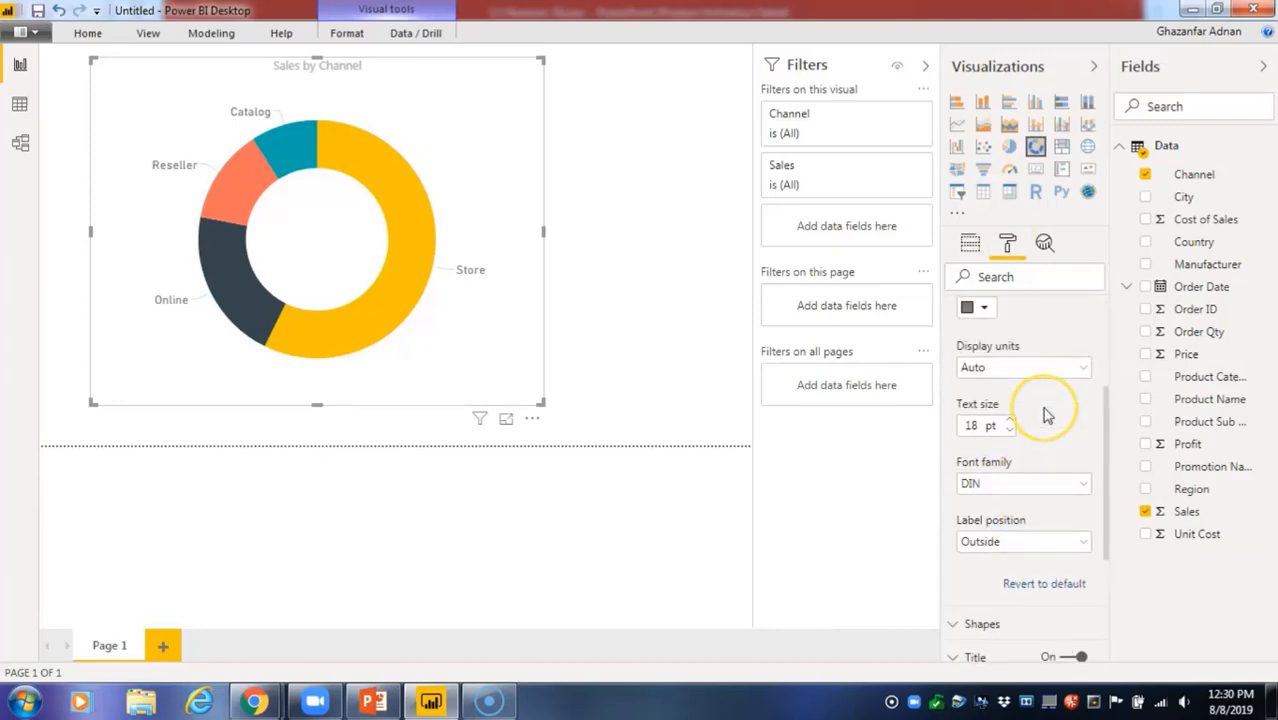
scroll(1030, 412, "up", 4)
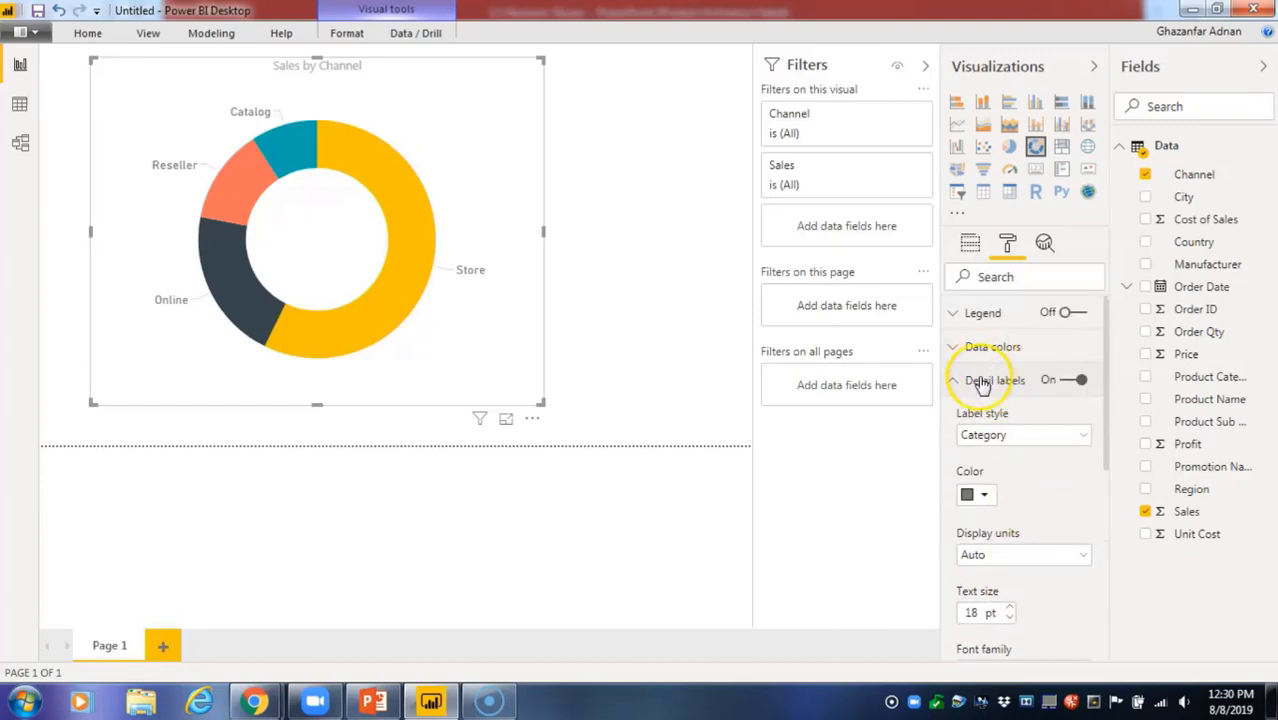
scroll(1004, 458, "down", 8)
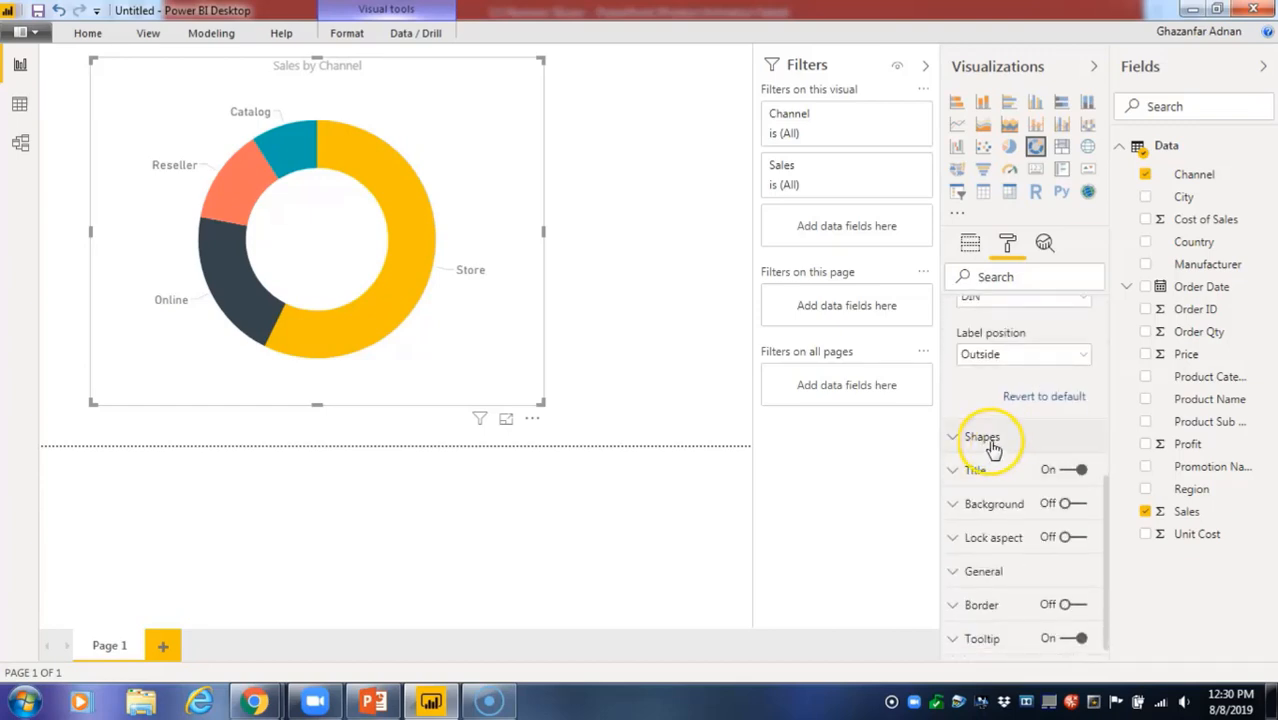
Try inner radius values of 0 and 95 on the donut chart and revert the radius to its default.
left_click(985, 438)
scroll(990, 445, "down", 2)
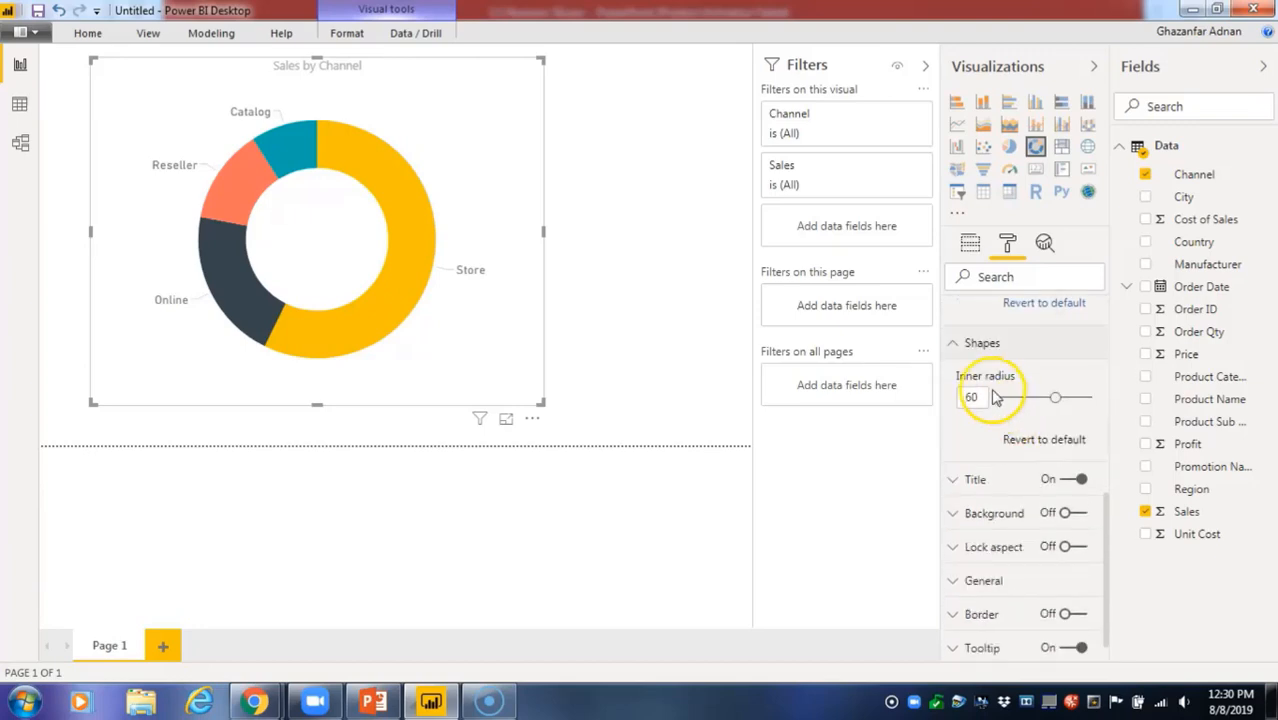
left_click_drag(1055, 399, 1008, 406)
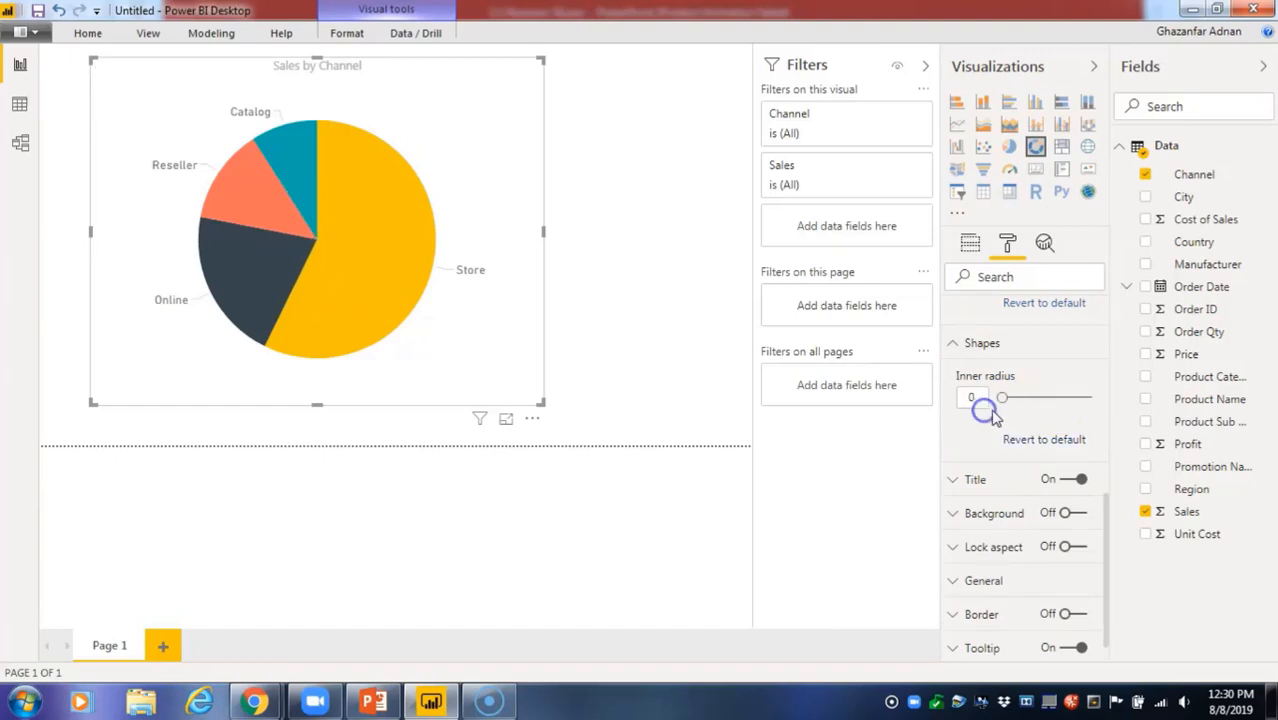
left_click_drag(1018, 400, 1104, 405)
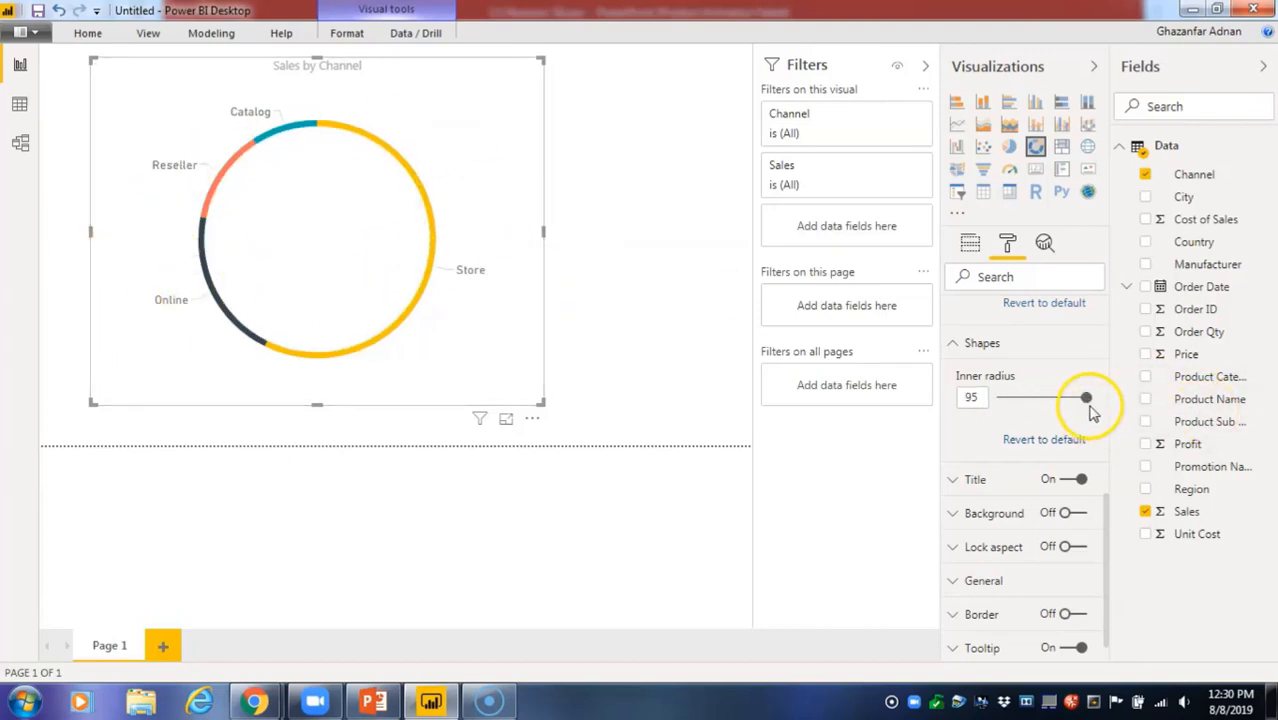
left_click(1070, 439)
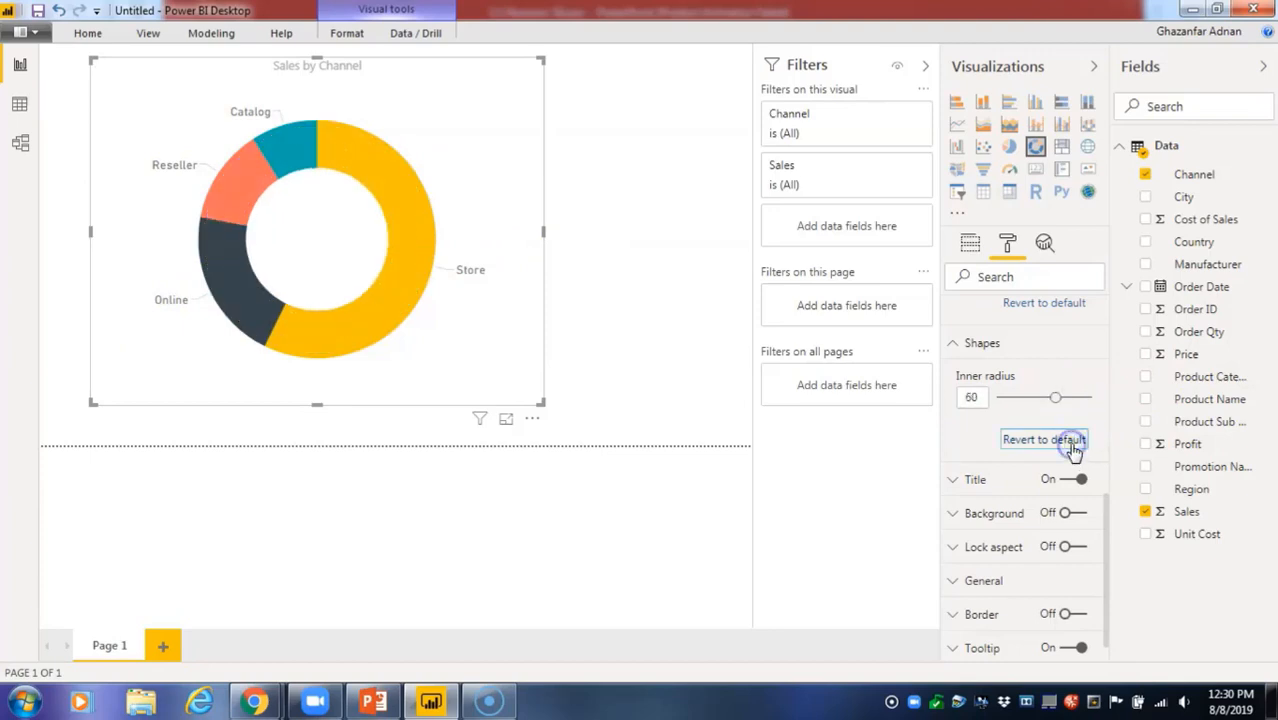
Examine the donut chart's Title, General and Tooltip formatting options and return to its field assignments.
left_click(985, 480)
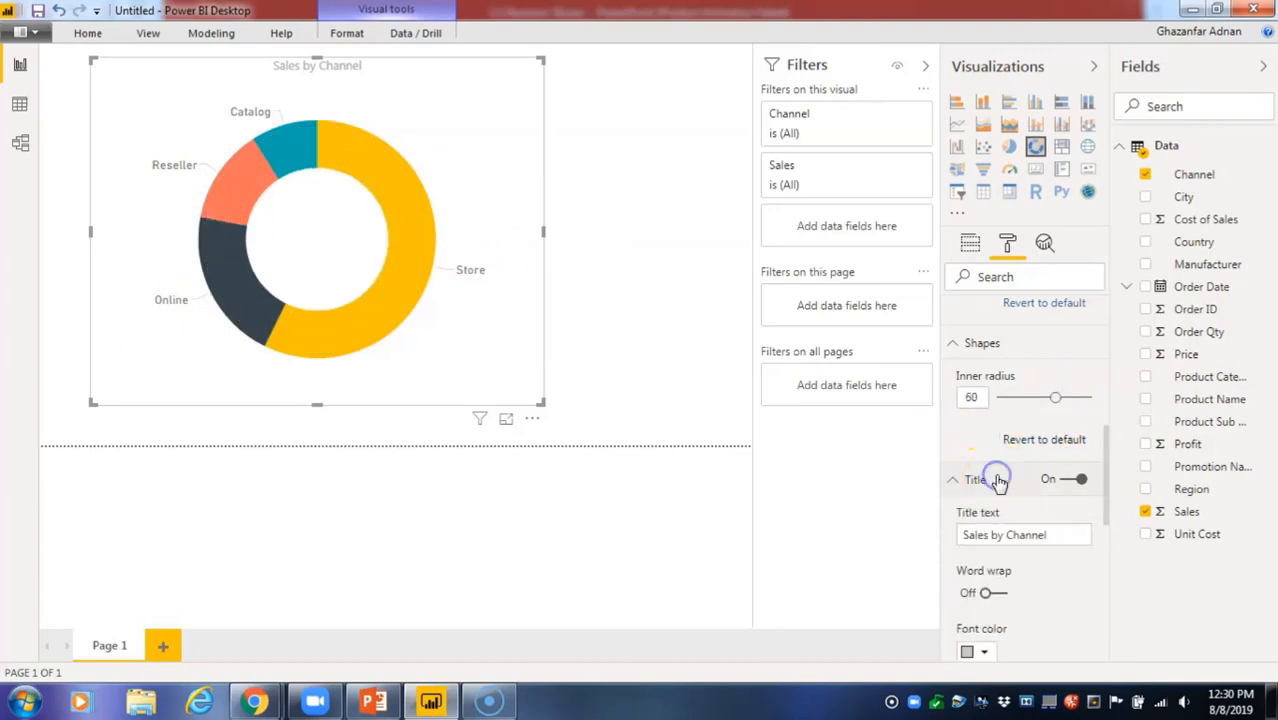
scroll(990, 490, "down", 3)
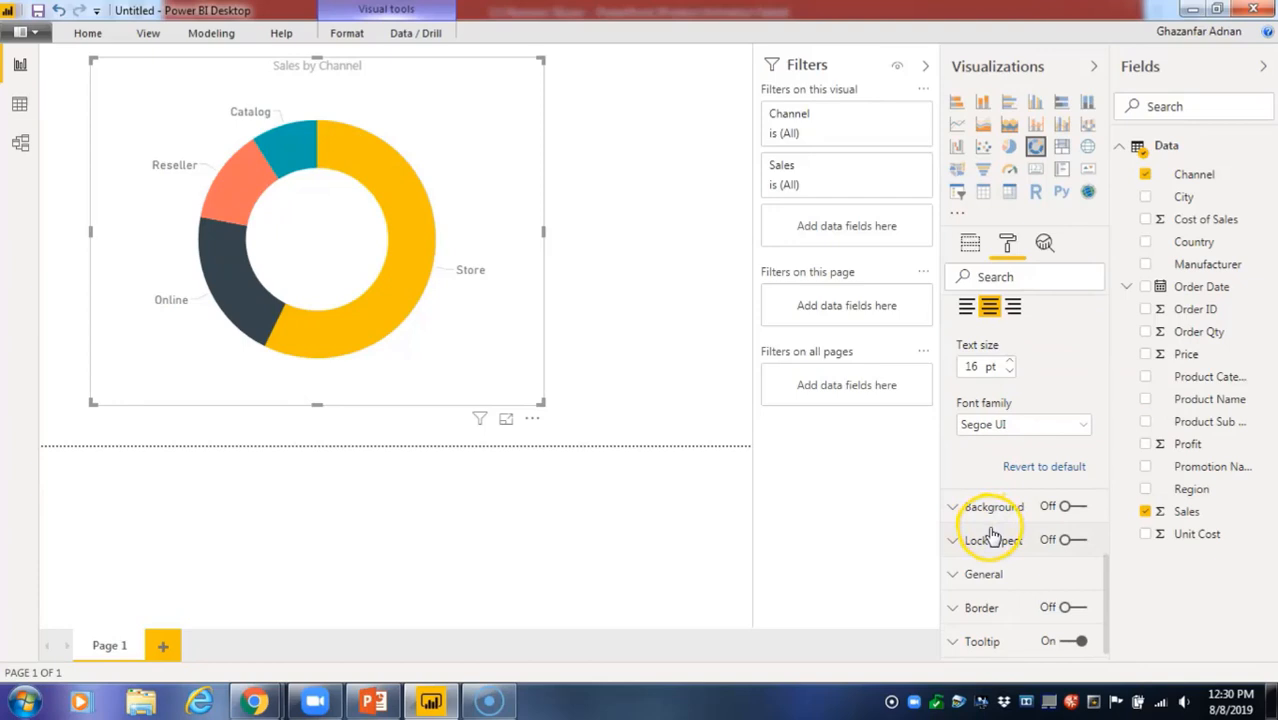
scroll(985, 520, "up", 3)
scroll(990, 531, "down", 4)
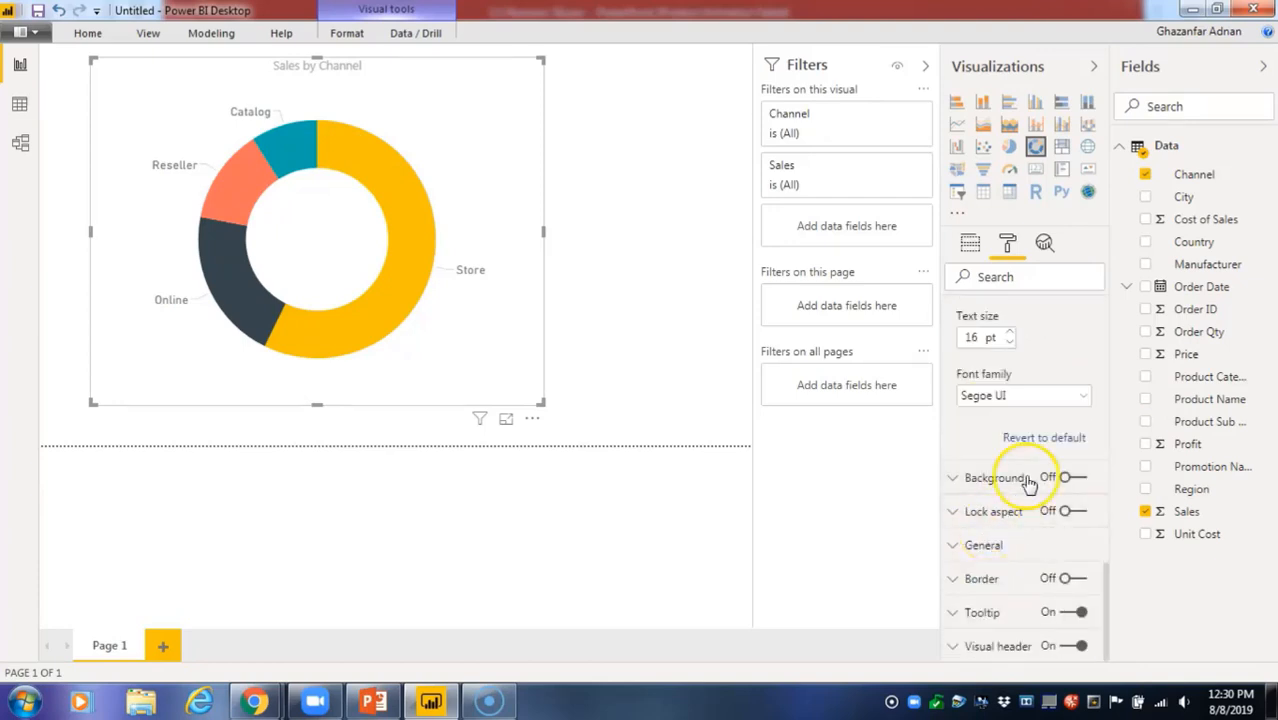
left_click(1000, 547)
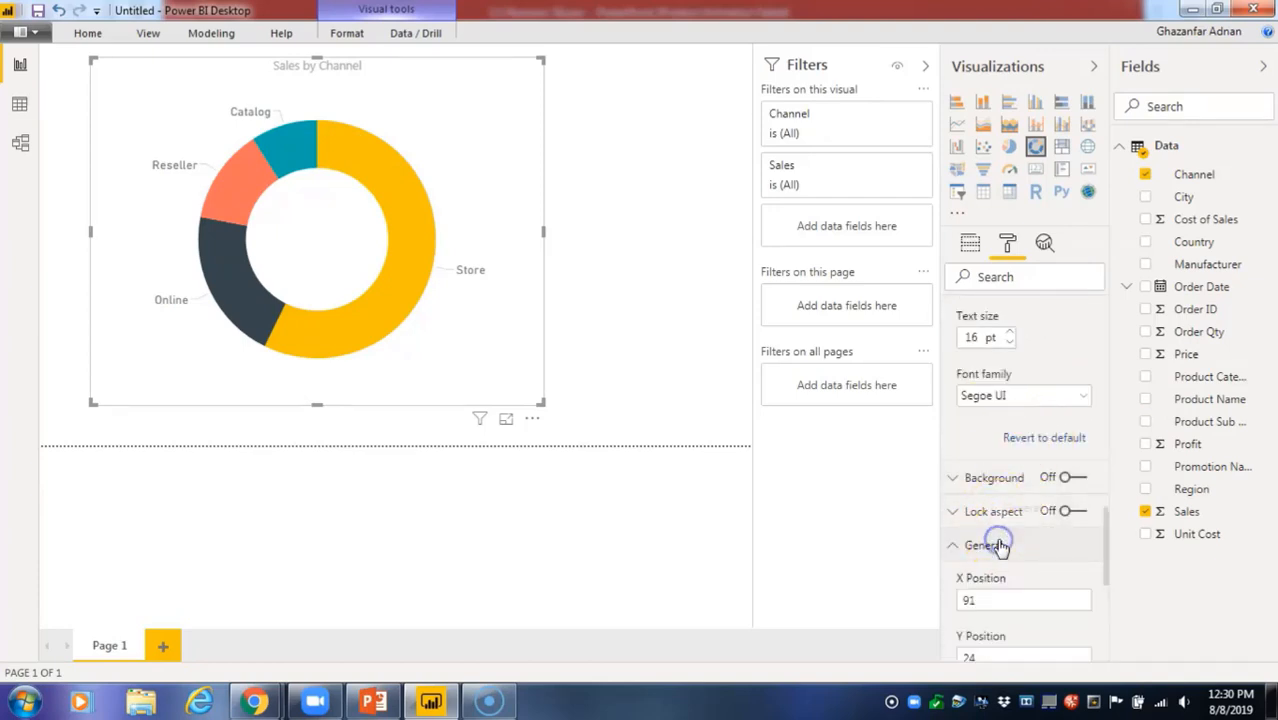
scroll(997, 542, "down", 5)
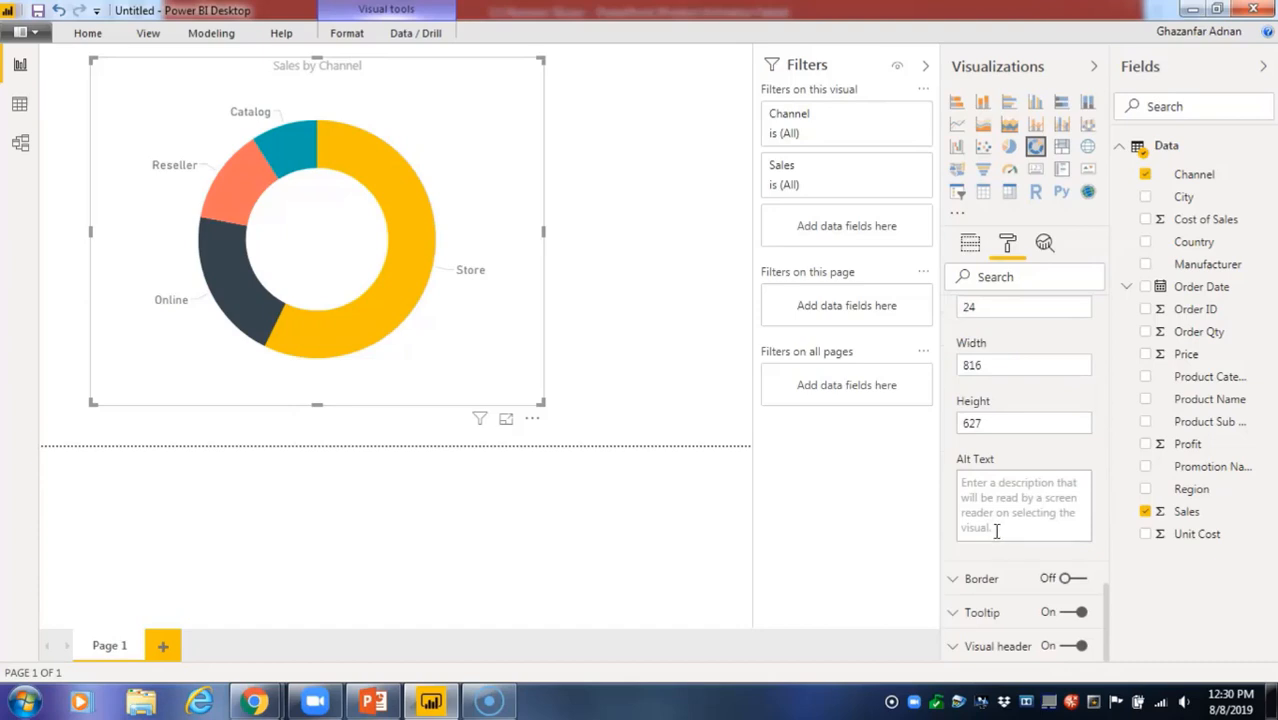
left_click(982, 612)
scroll(992, 580, "down", 6)
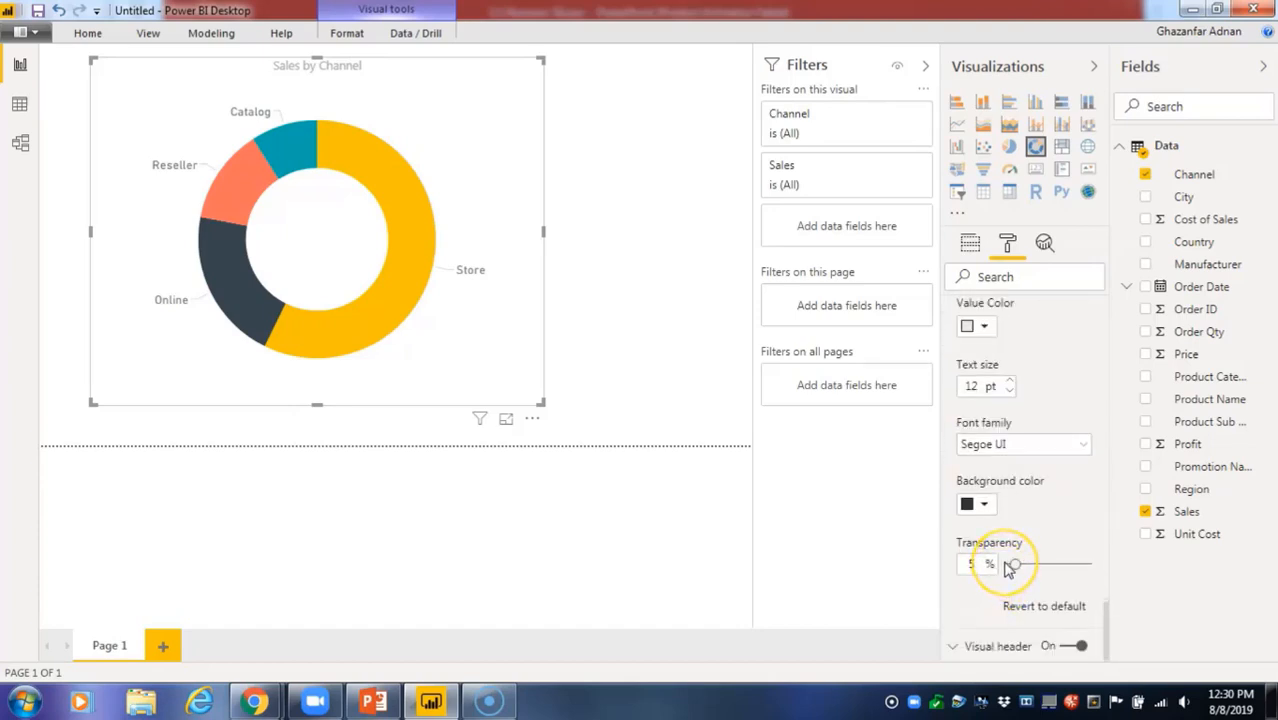
scroll(1005, 568, "up", 5)
scroll(1005, 568, "down", 5)
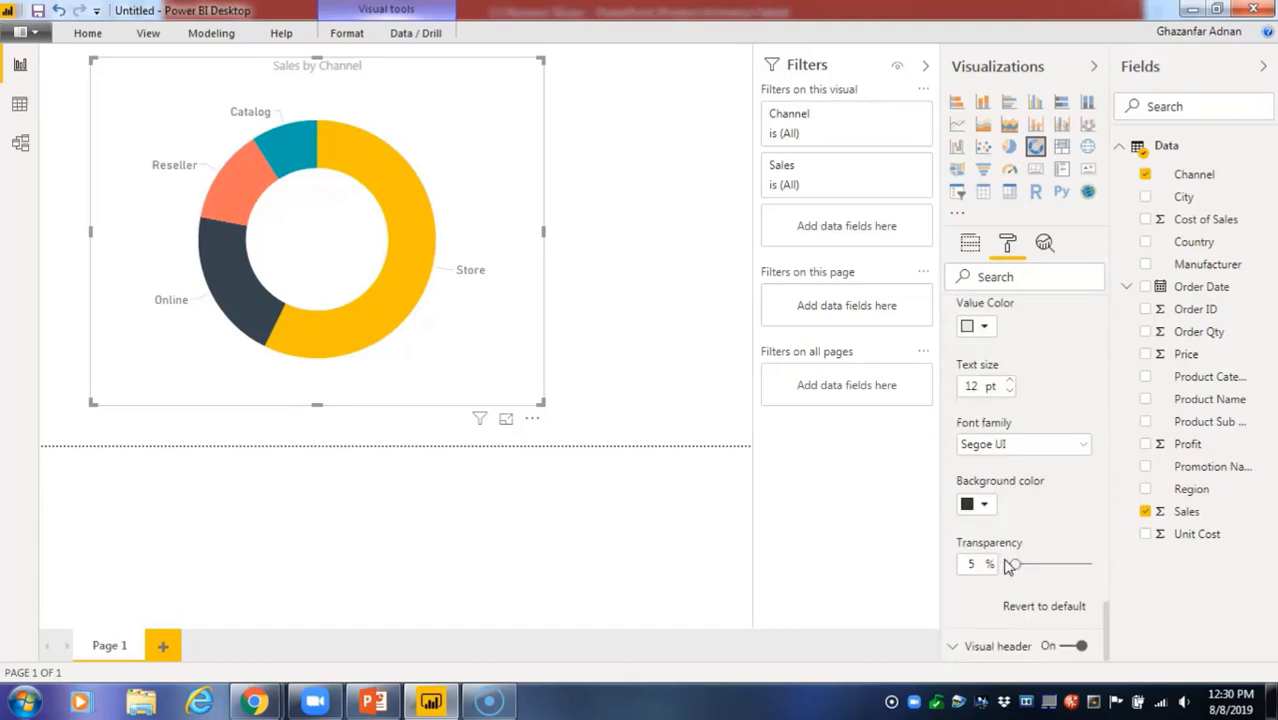
left_click(973, 248)
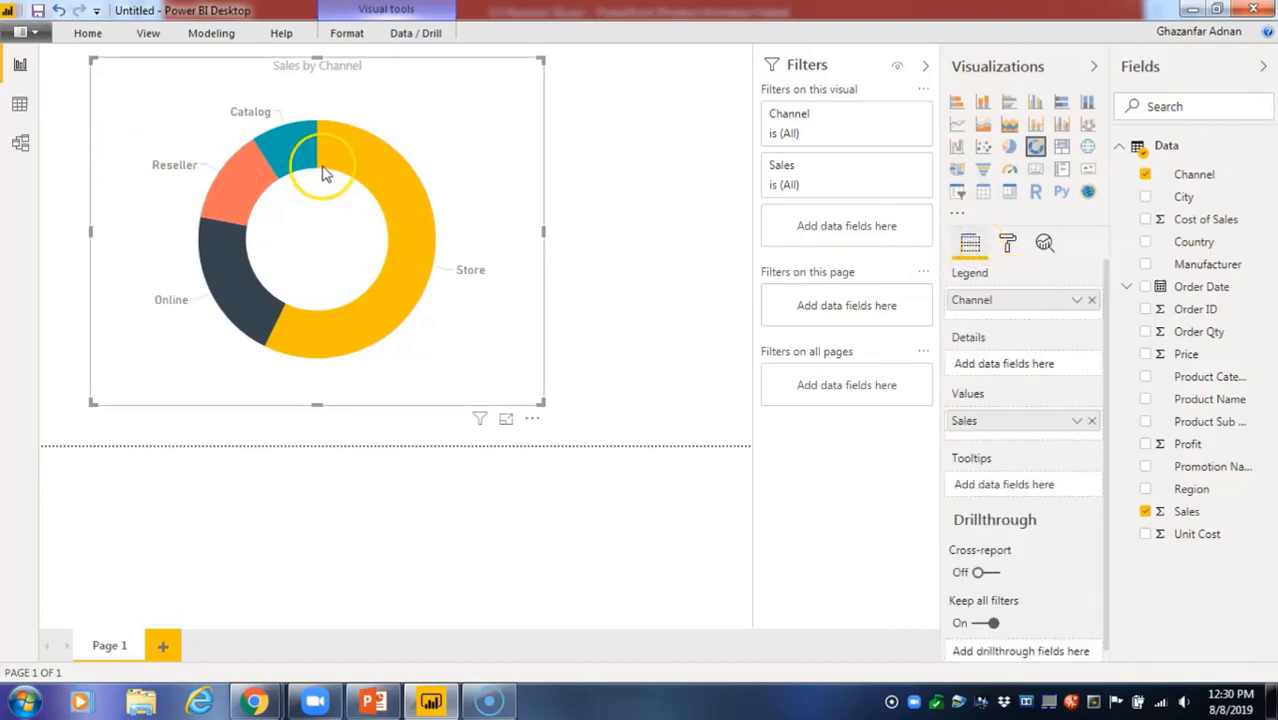
Highlight the Catalog, Reseller, Online and Store segments of the donut chart one after another.
left_click(401, 164)
left_click(315, 155)
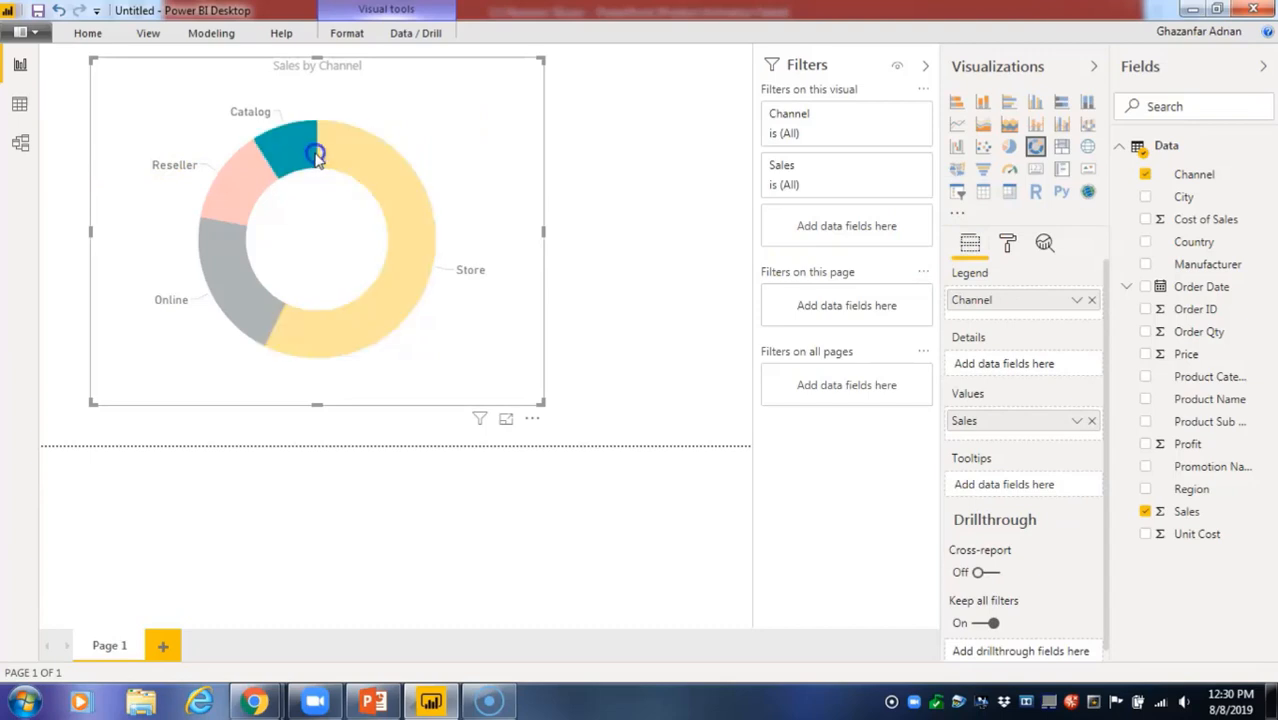
left_click(231, 212)
left_click(245, 255)
left_click(375, 197)
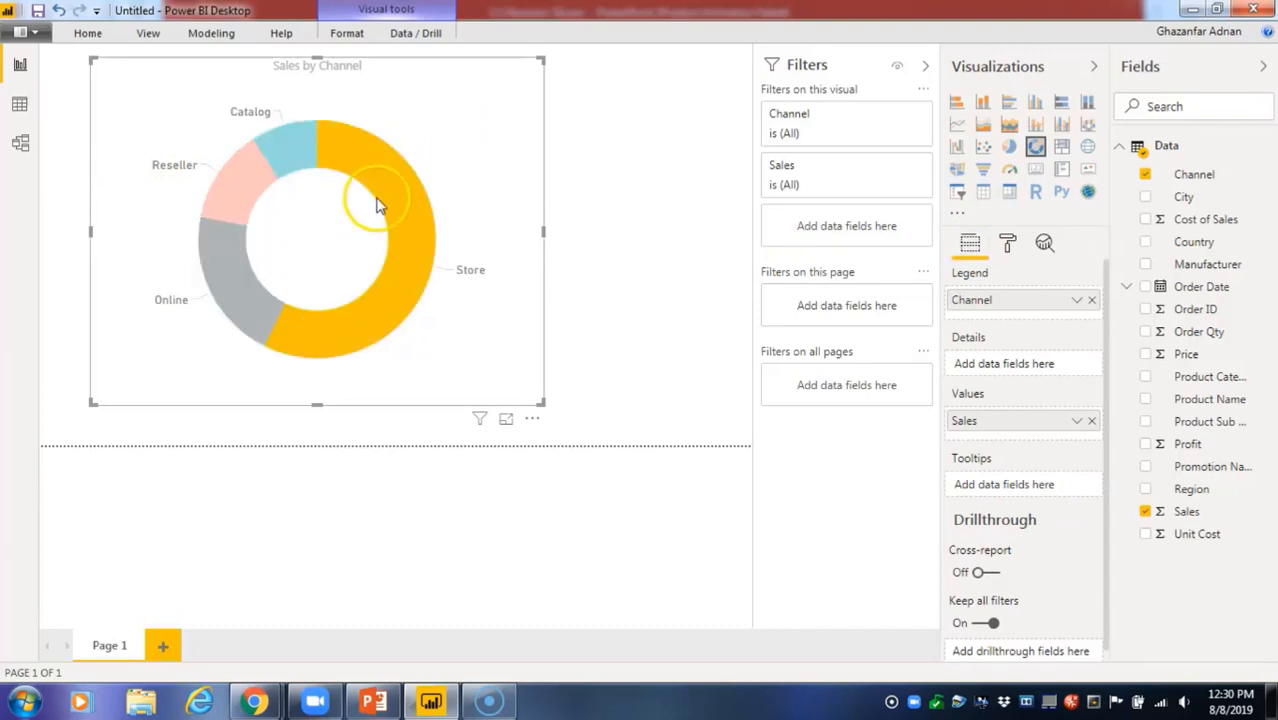
Add a pie chart beside the donut chart with Manufacturer as the legend and Profit as the values.
left_click(660, 166)
left_click(1008, 148)
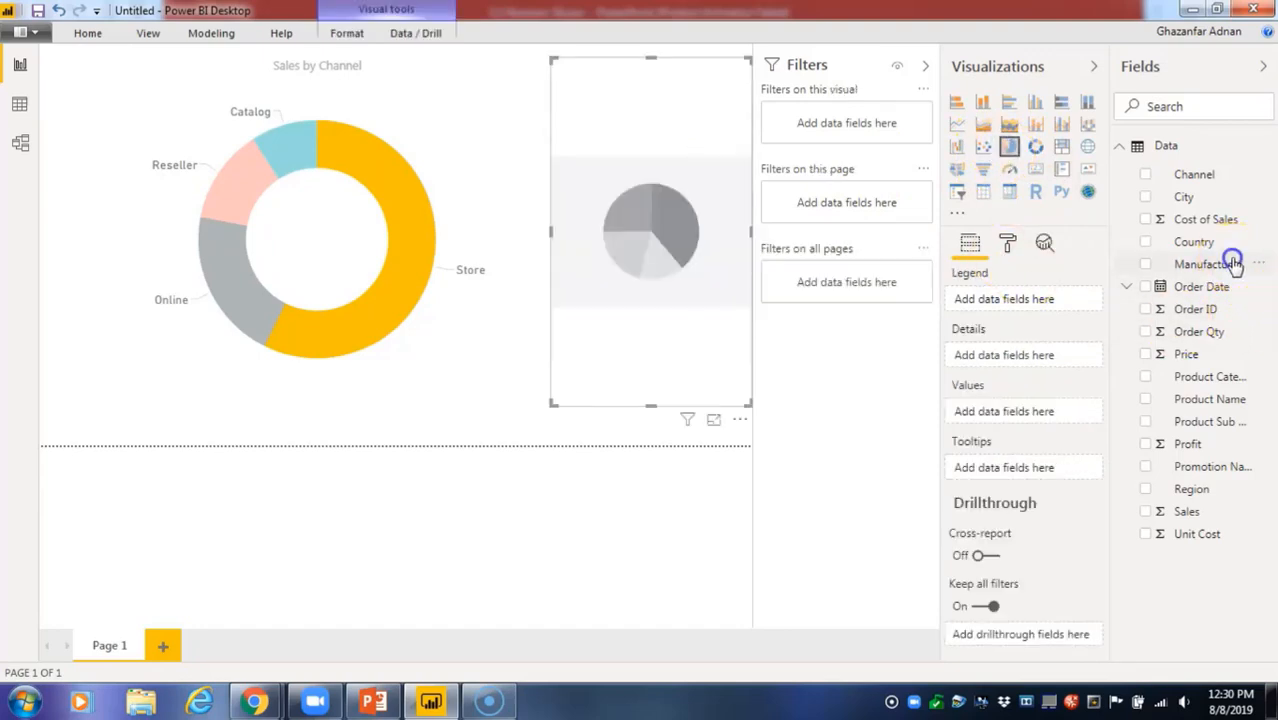
left_click_drag(1233, 263, 1062, 302)
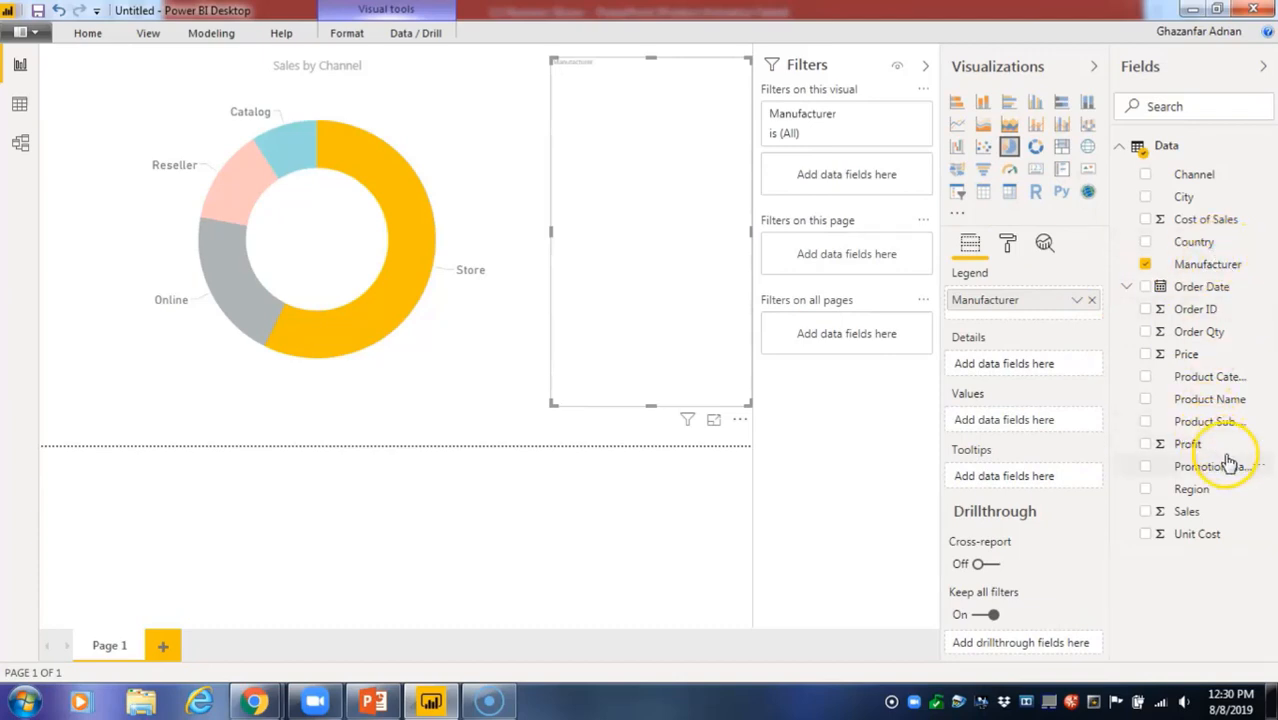
left_click_drag(1226, 440, 1013, 419)
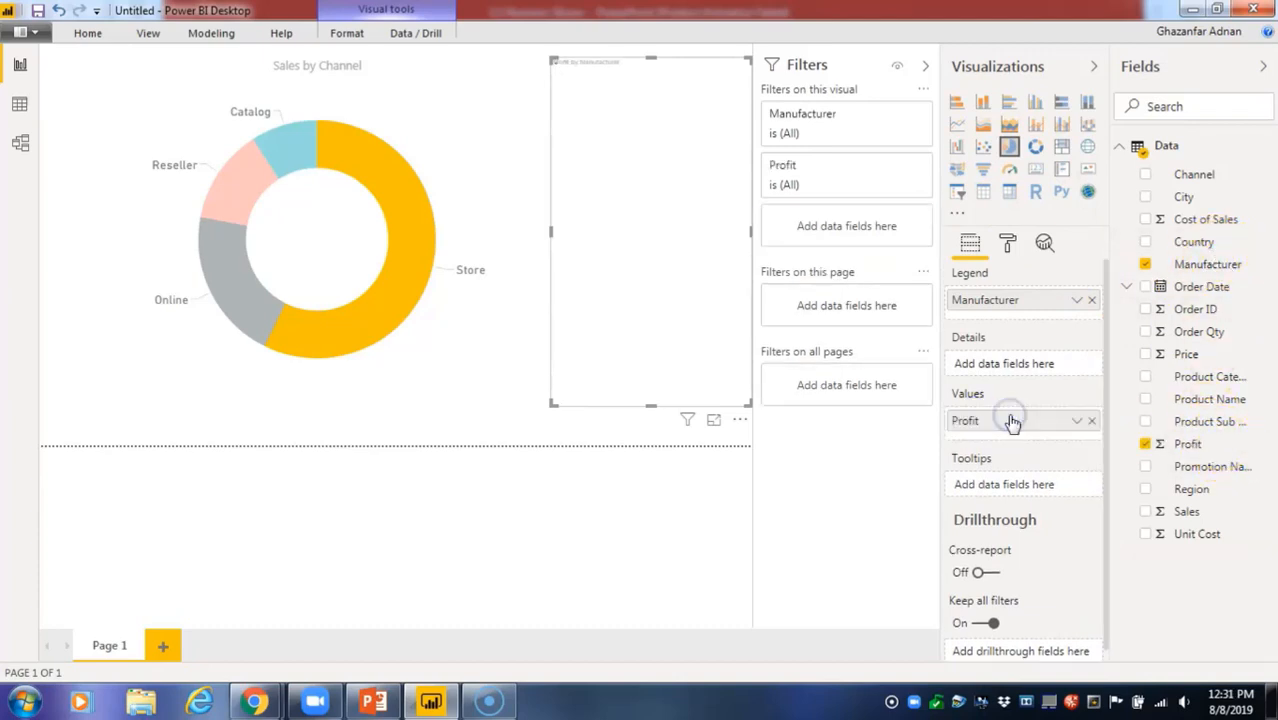
Select individual channel segments in the donut chart to examine their cross-highlighting in the Profit by Manufacturer pie chart.
left_click(305, 145)
left_click(231, 172)
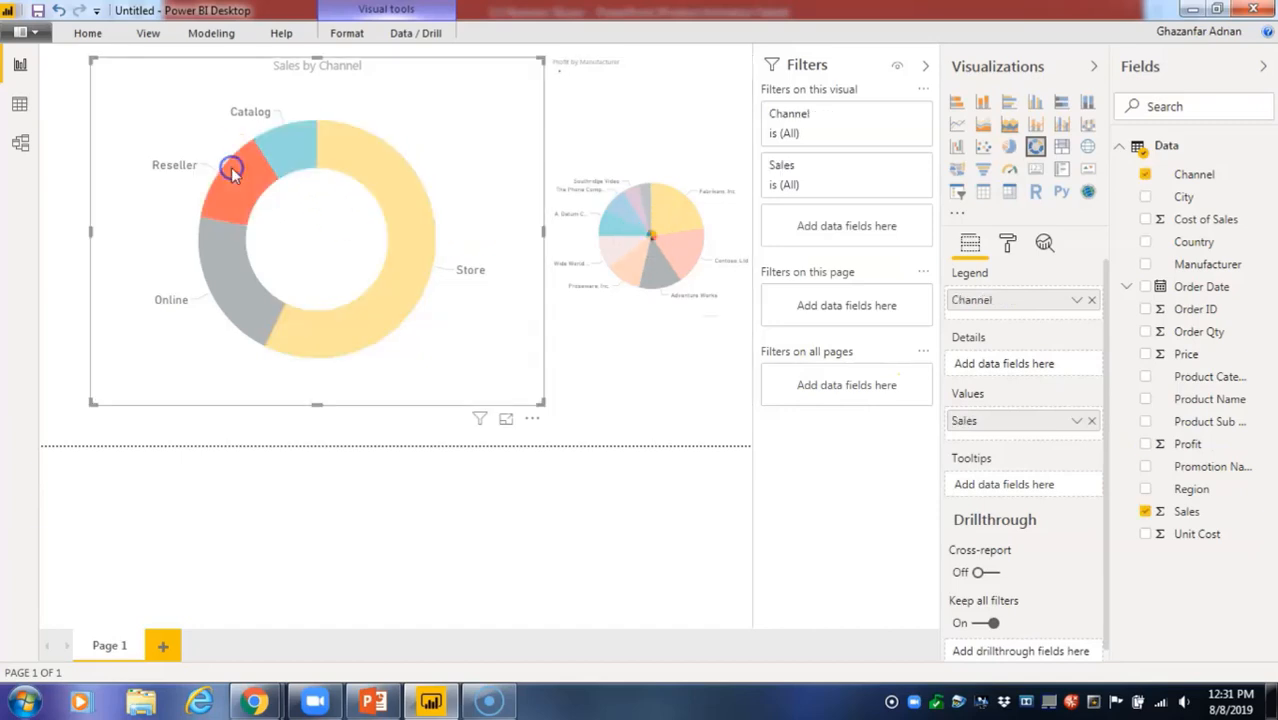
left_click(238, 265)
left_click(351, 316)
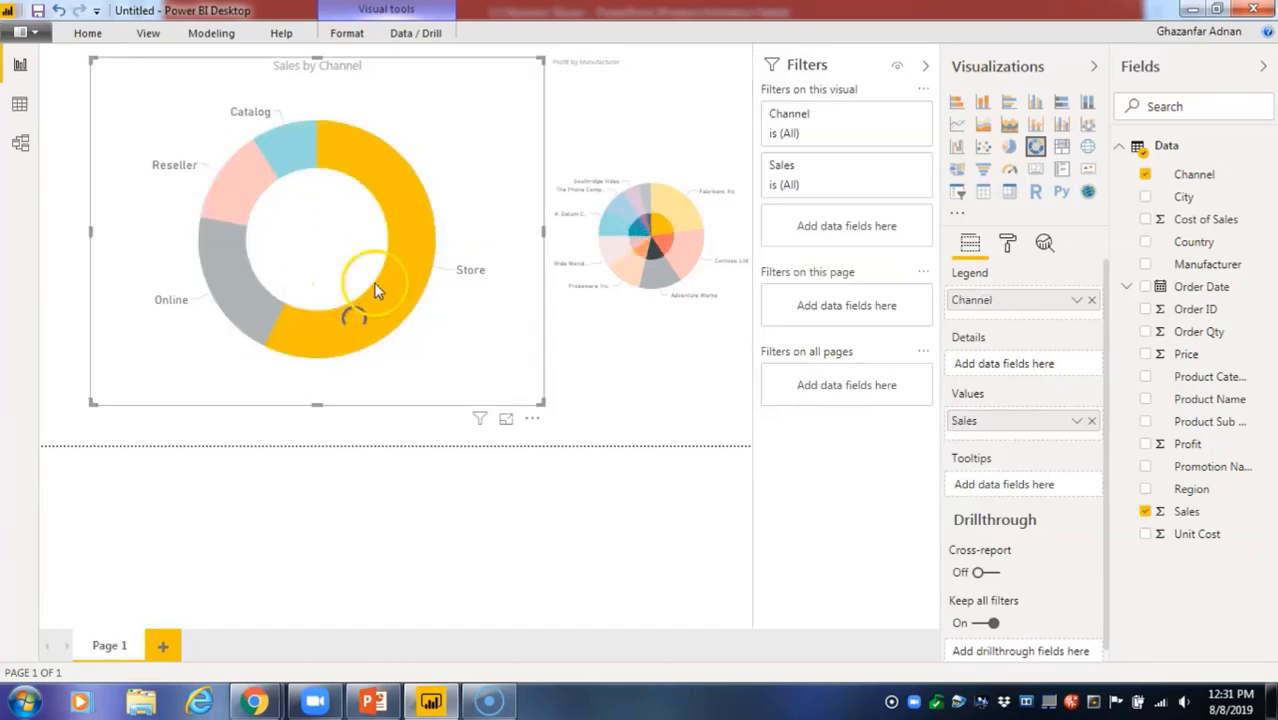
left_click(290, 152)
left_click(243, 192)
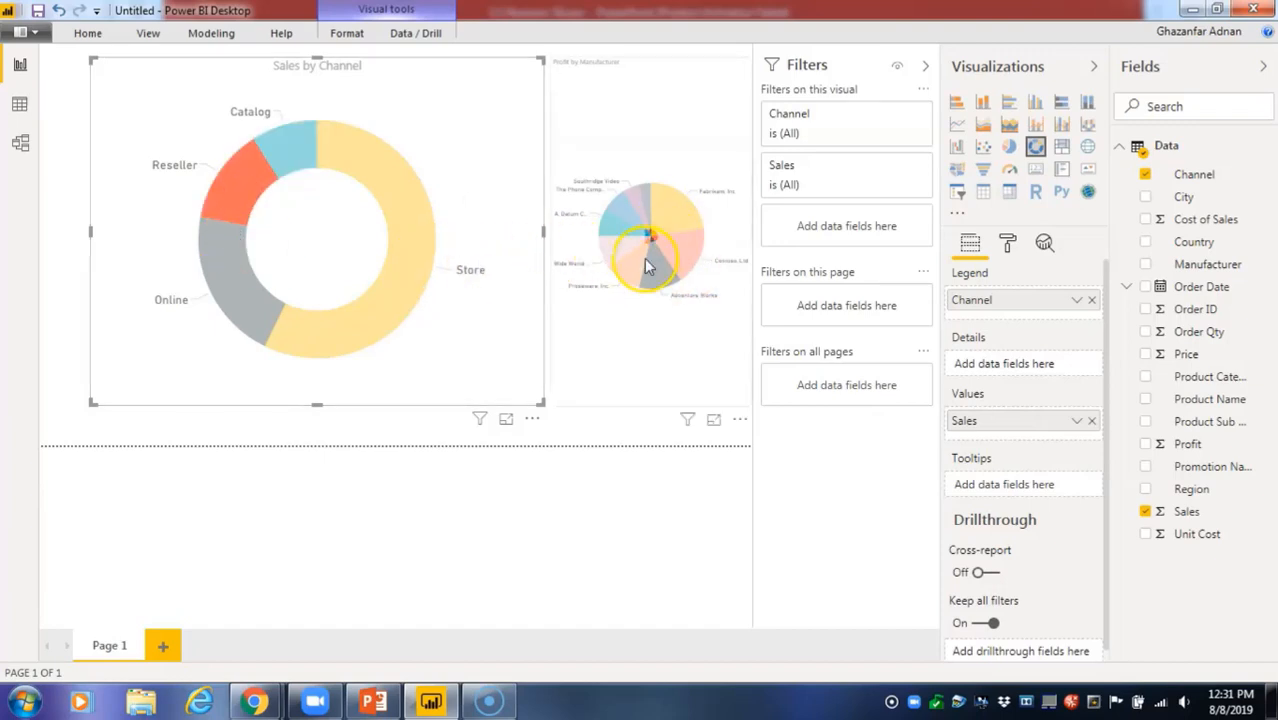
mouse_move(218, 186)
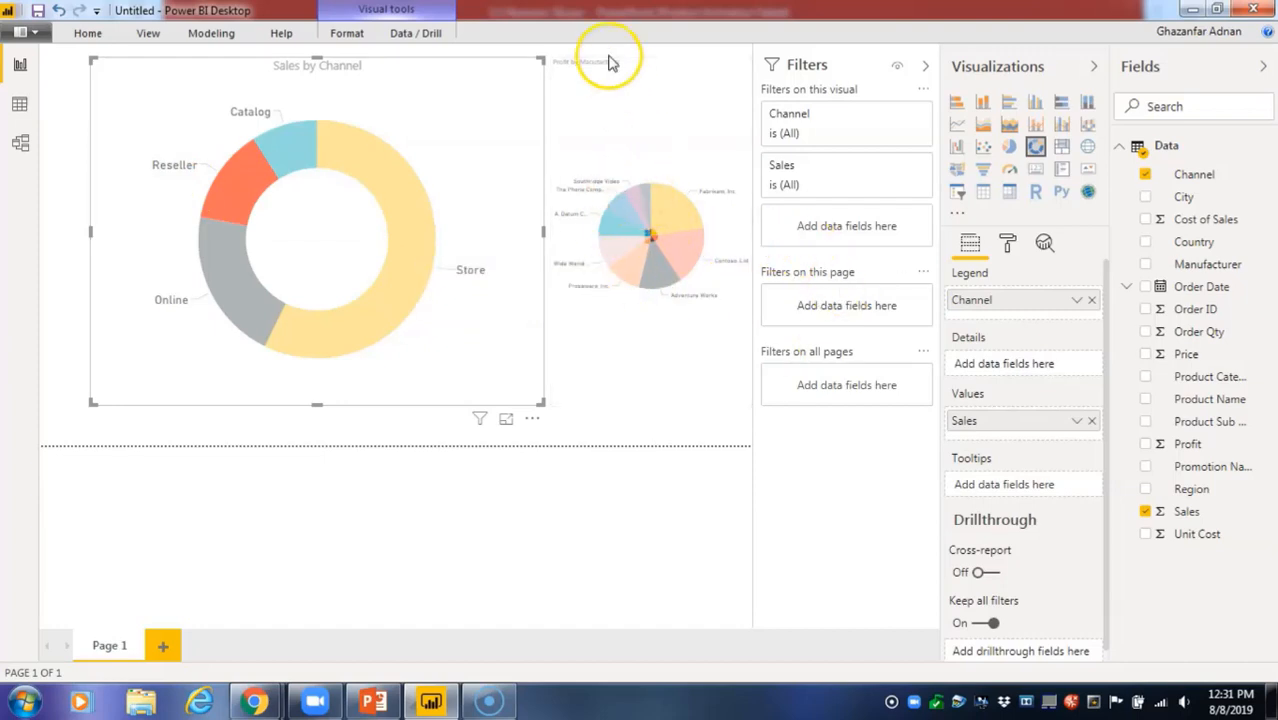
left_click(213, 274)
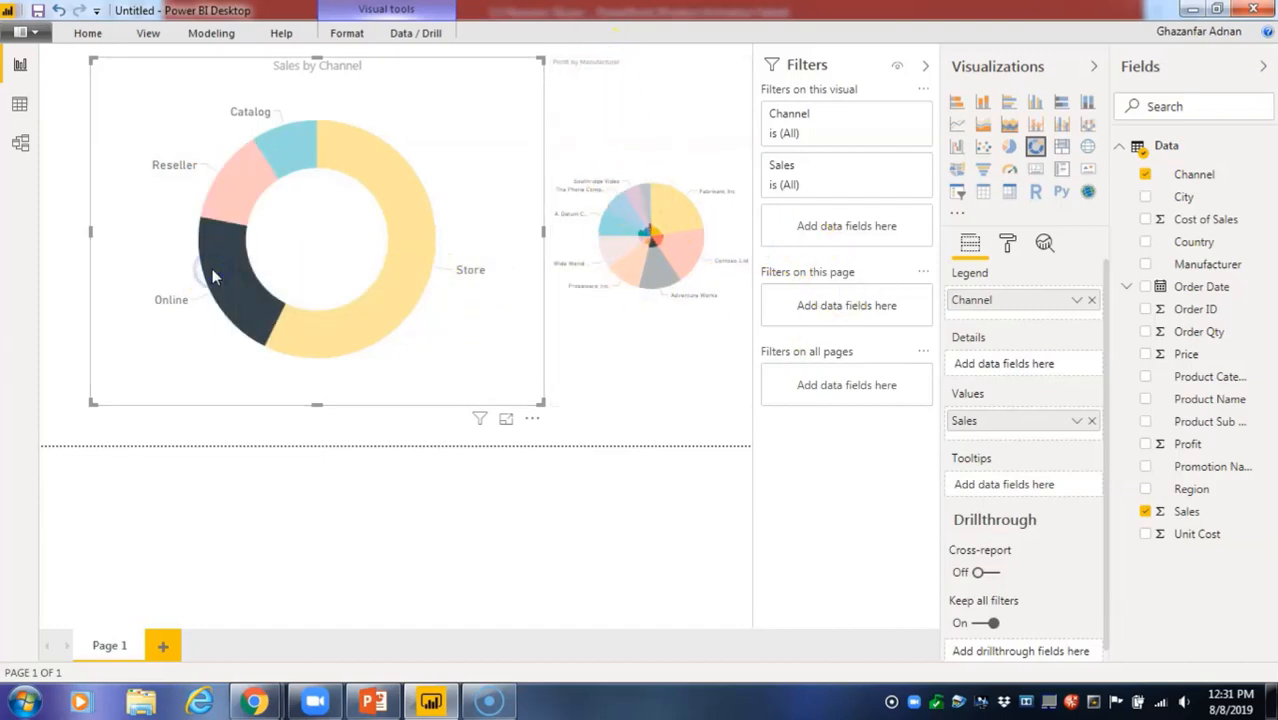
left_click(383, 310)
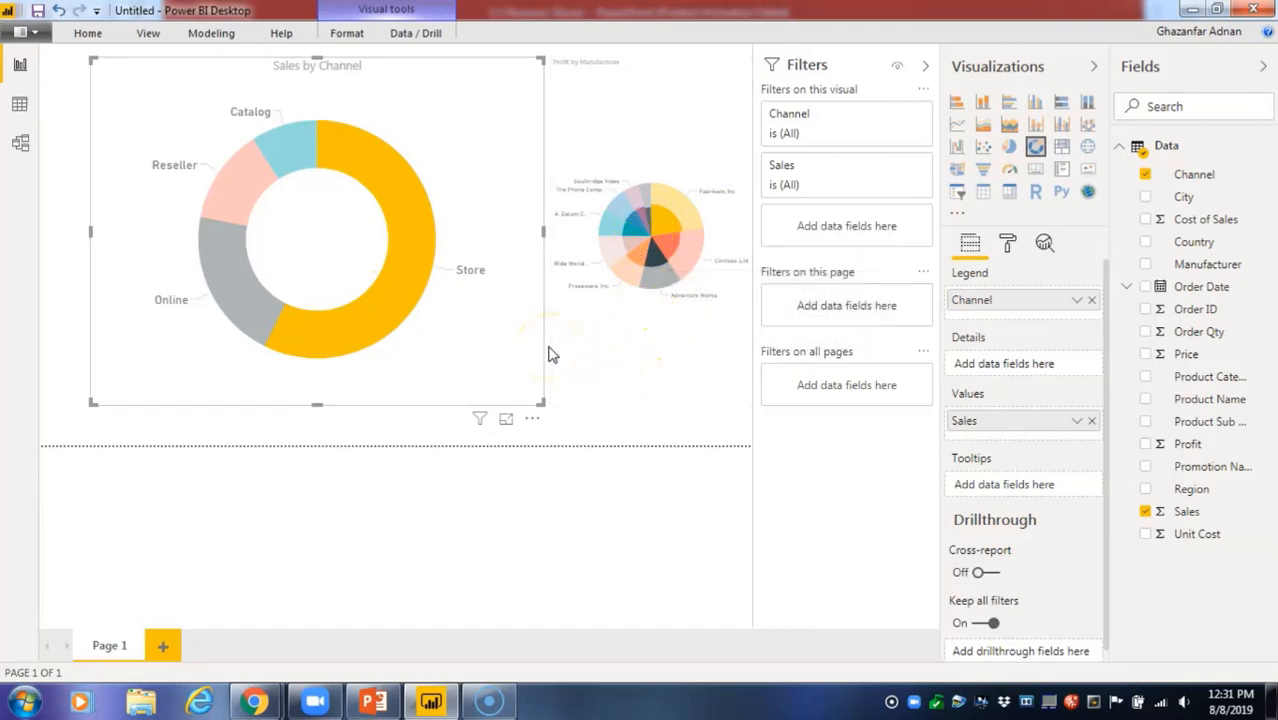
Examine the available formatting options of the donut chart and the Profit by Manufacturer pie chart.
left_click(1001, 245)
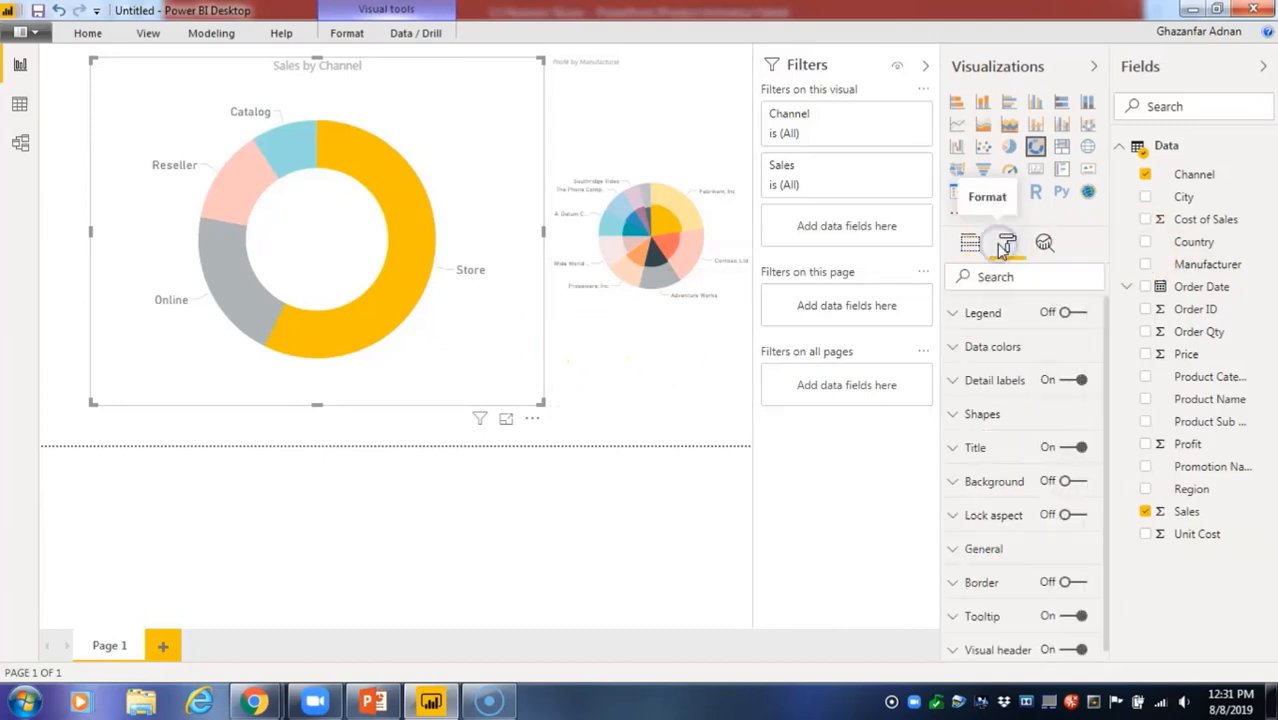
left_click(717, 128)
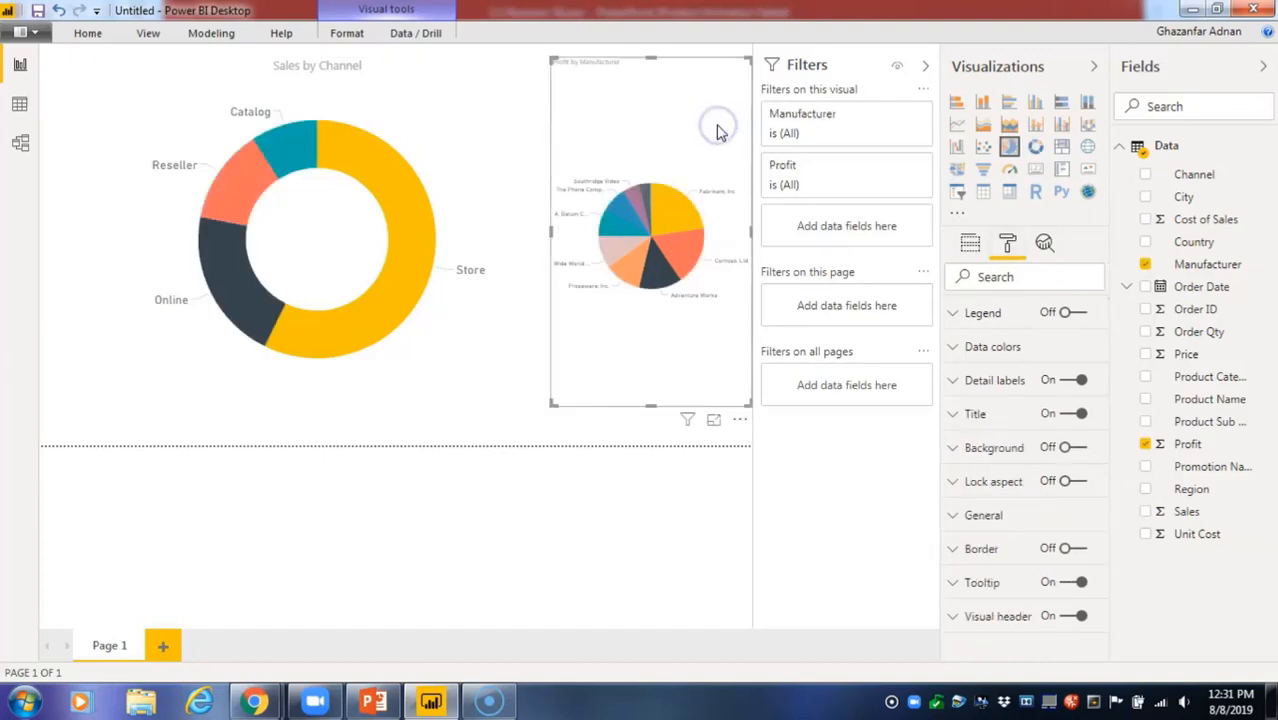
left_click(710, 52)
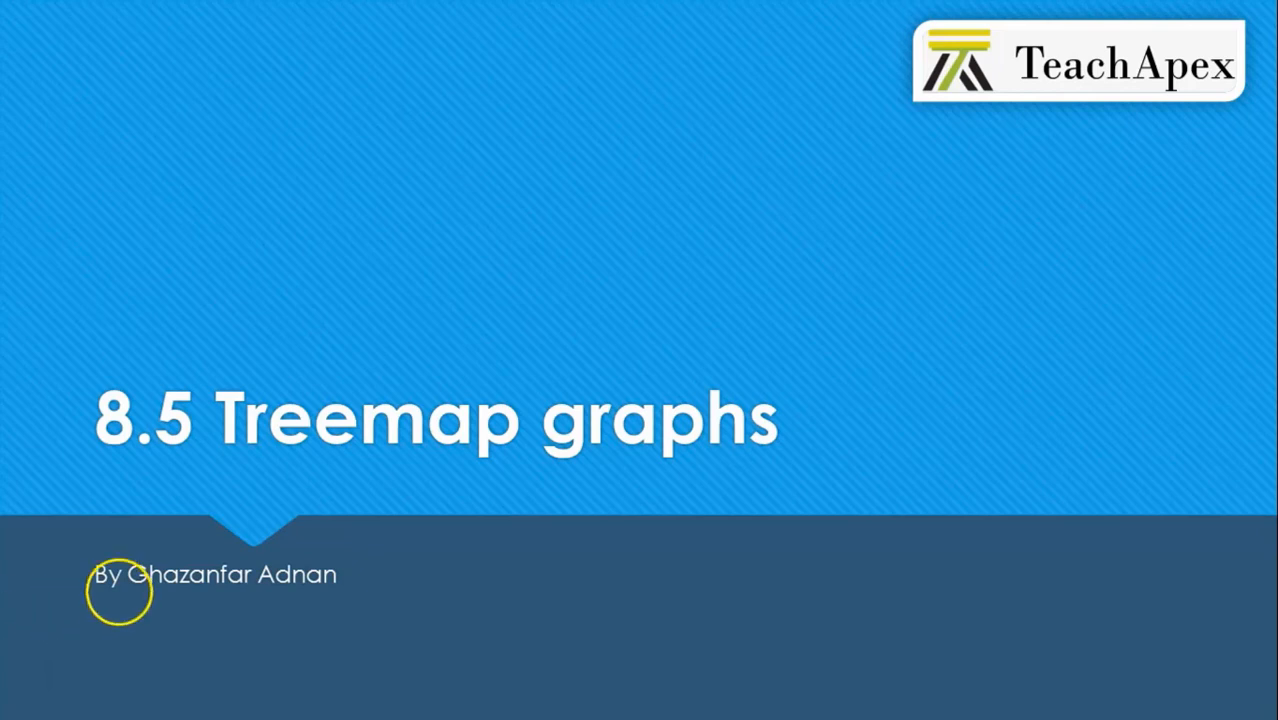
End the slide show, switch to Power BI Desktop, and convert the Profit by Manufacturer pie chart to a treemap shifted slightly toward the donut chart.
key("Escape")
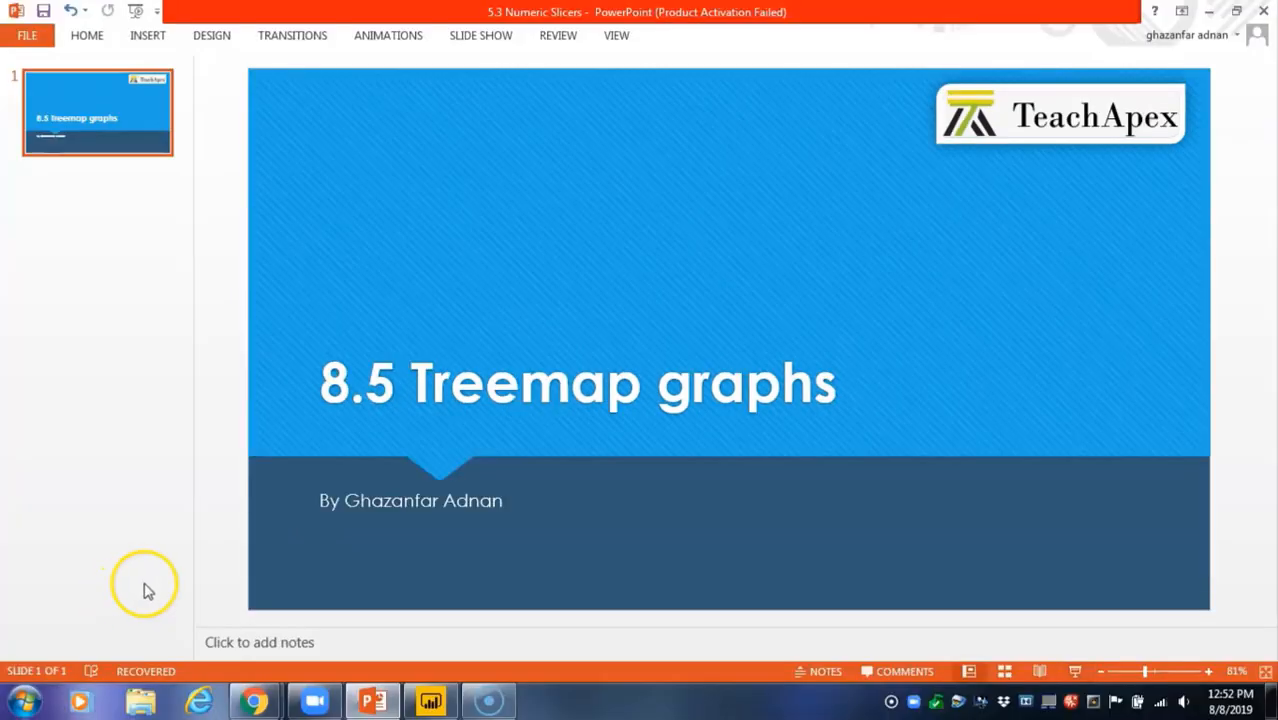
left_click(432, 700)
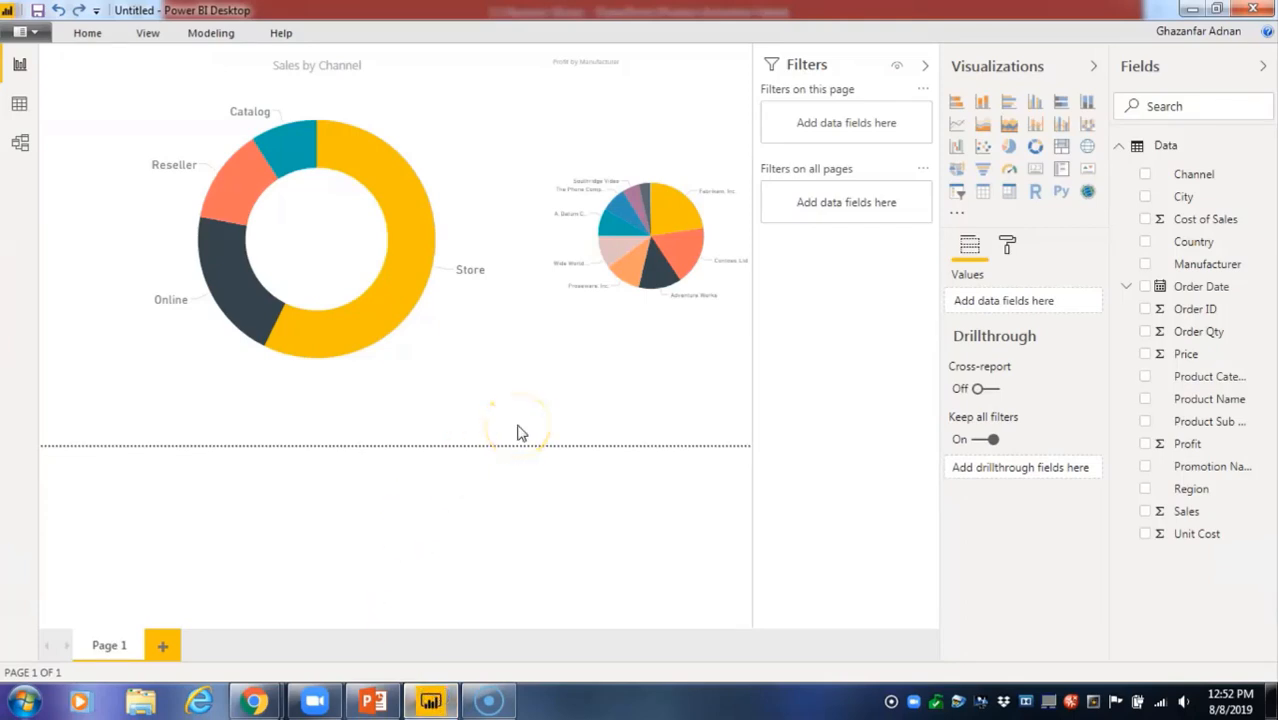
left_click(641, 146)
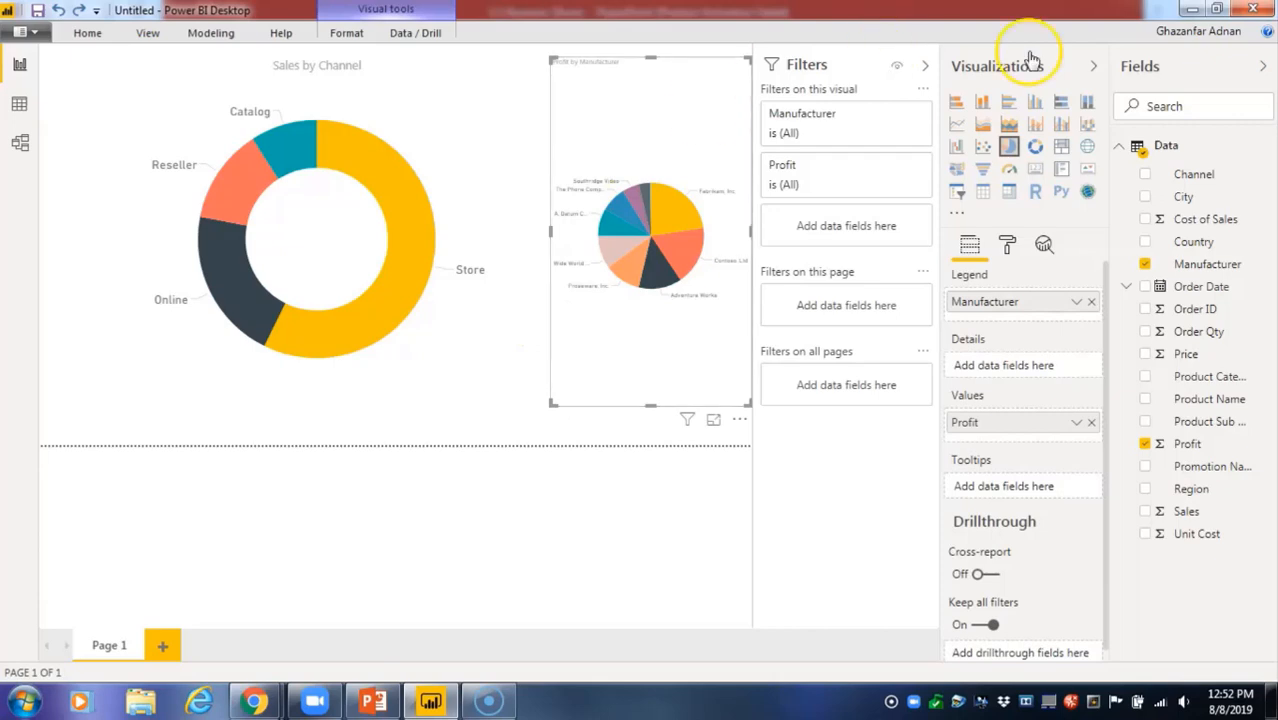
left_click(1061, 148)
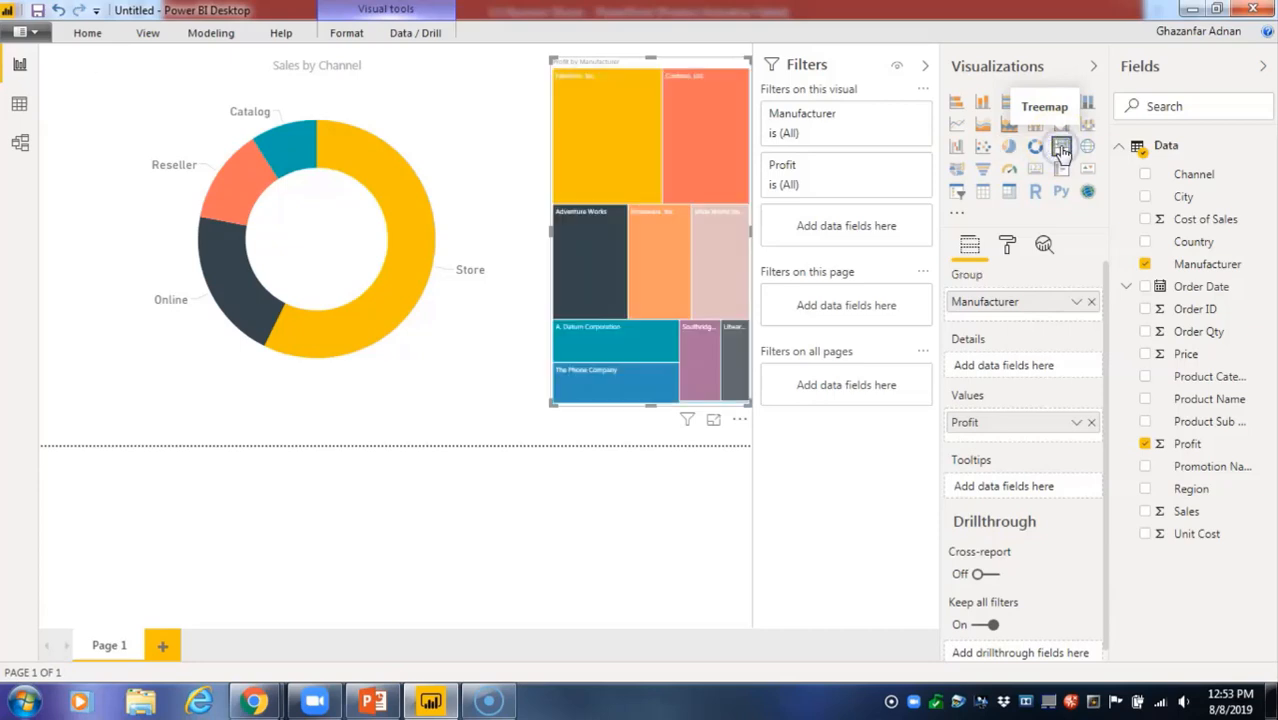
left_click_drag(697, 135, 679, 133)
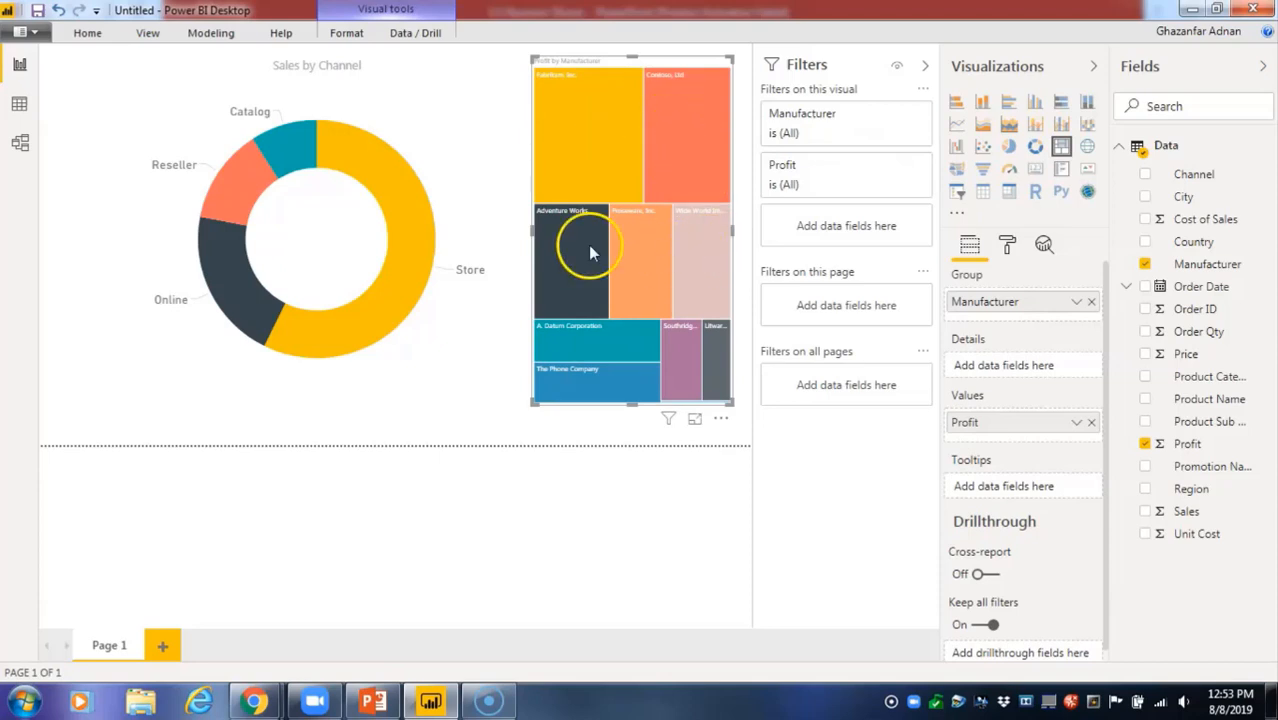
Examine the treemap's Legend, Data colors and Data labels formatting options and return to its field assignments.
mouse_move(586, 250)
left_click(1010, 245)
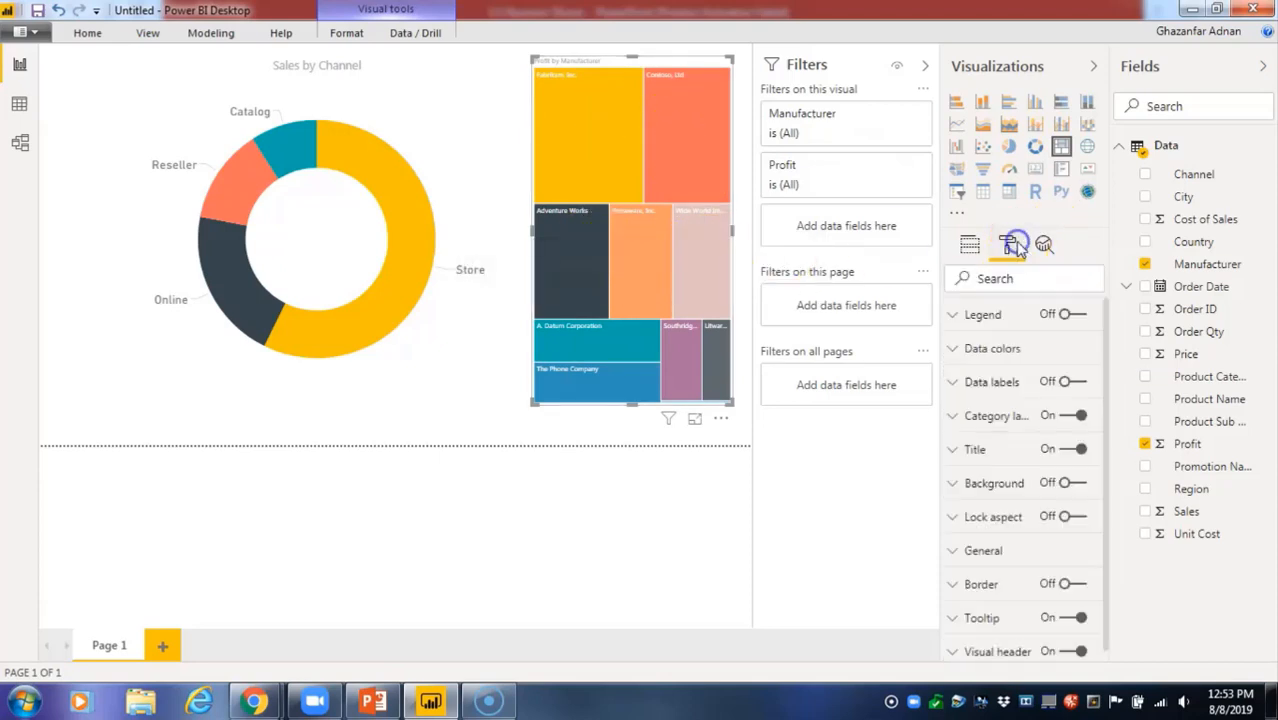
scroll(1000, 335, "down", 1)
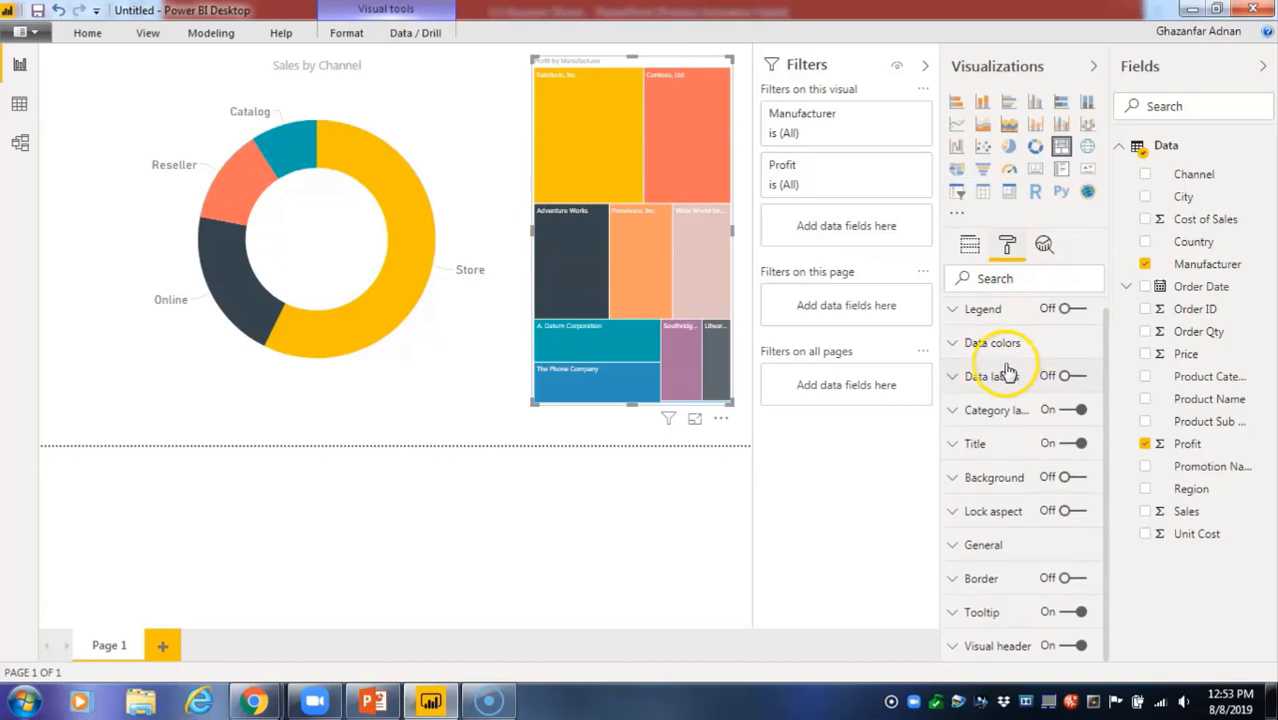
left_click(984, 312)
left_click(984, 312)
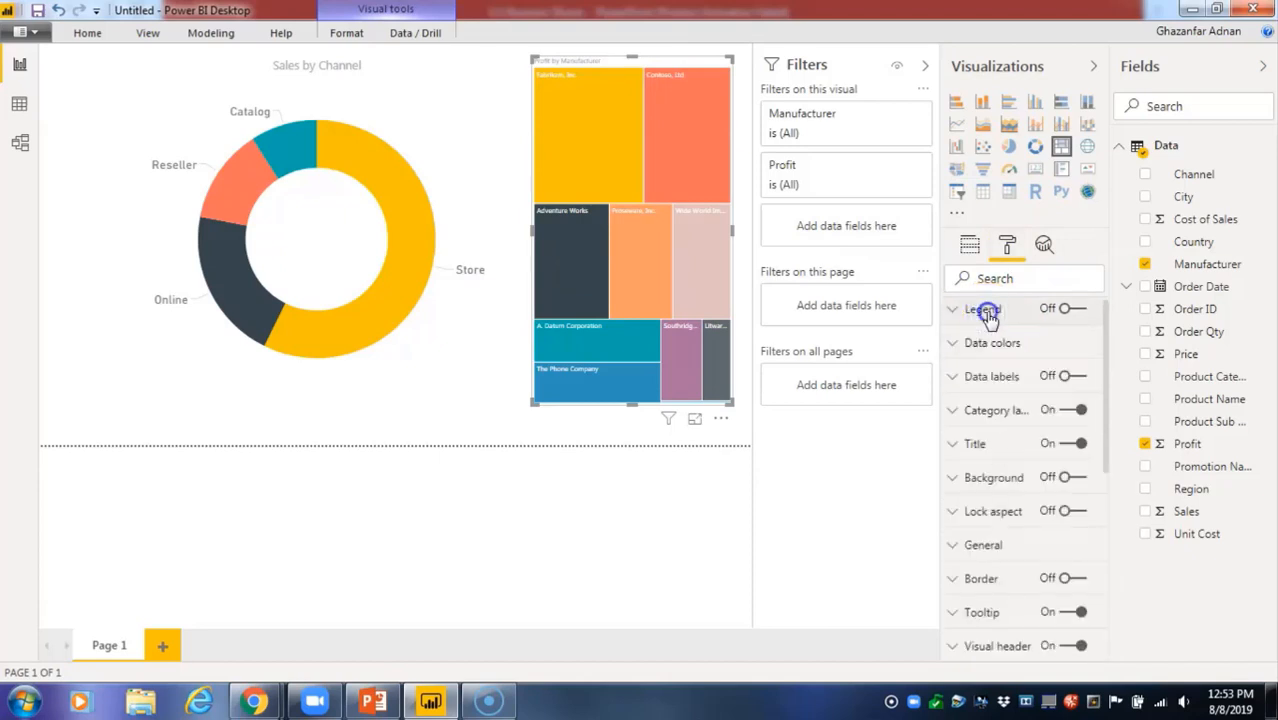
left_click(990, 343)
left_click(990, 340)
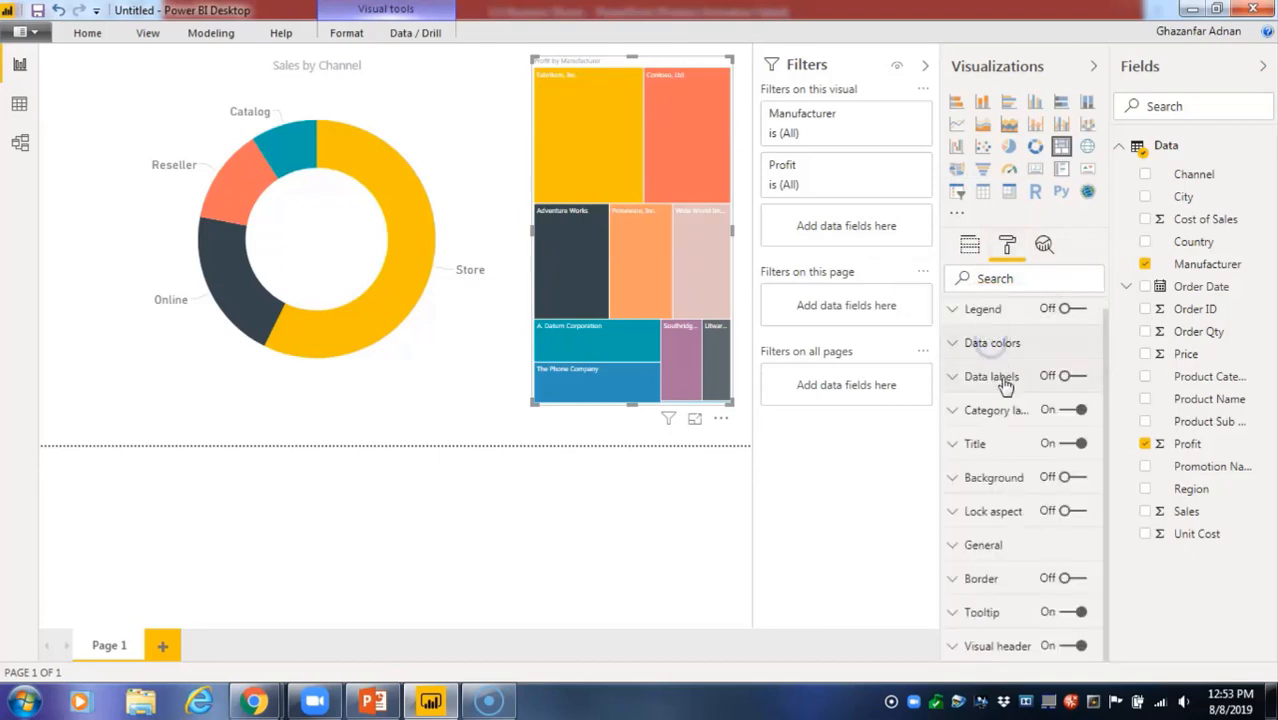
left_click(1000, 377)
scroll(1000, 377, "down", 3)
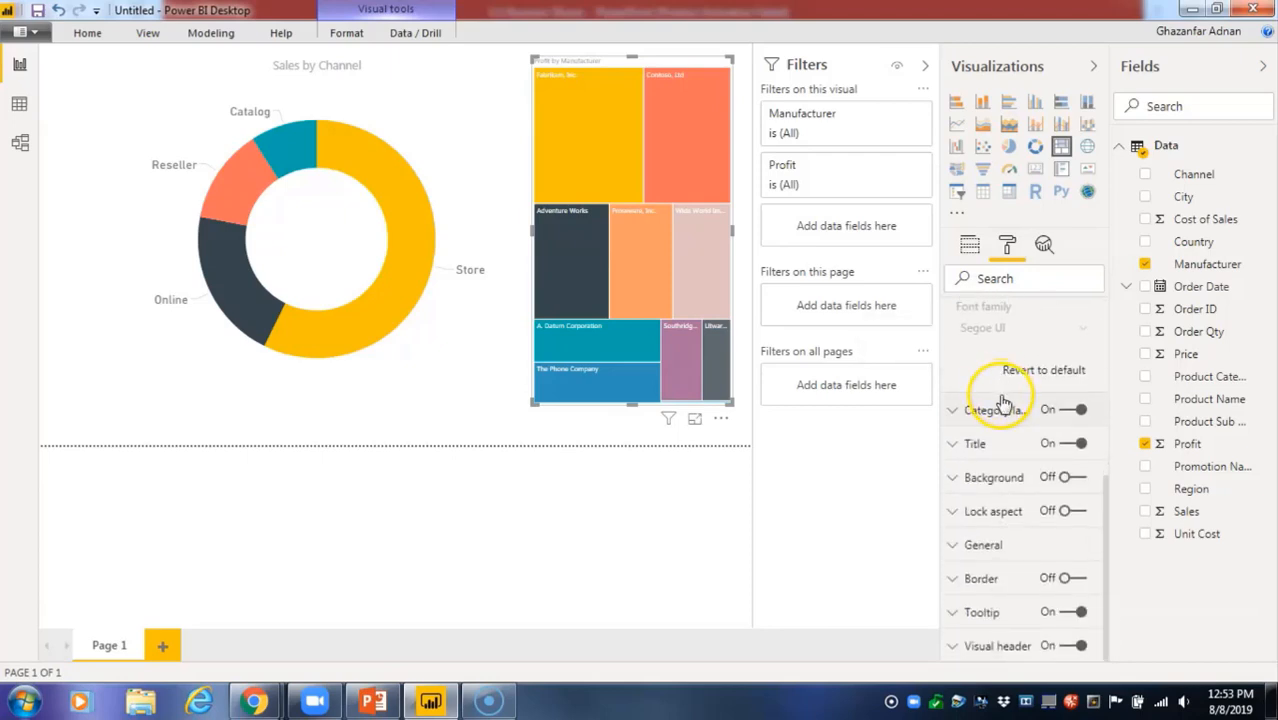
scroll(1001, 414, "up", 3)
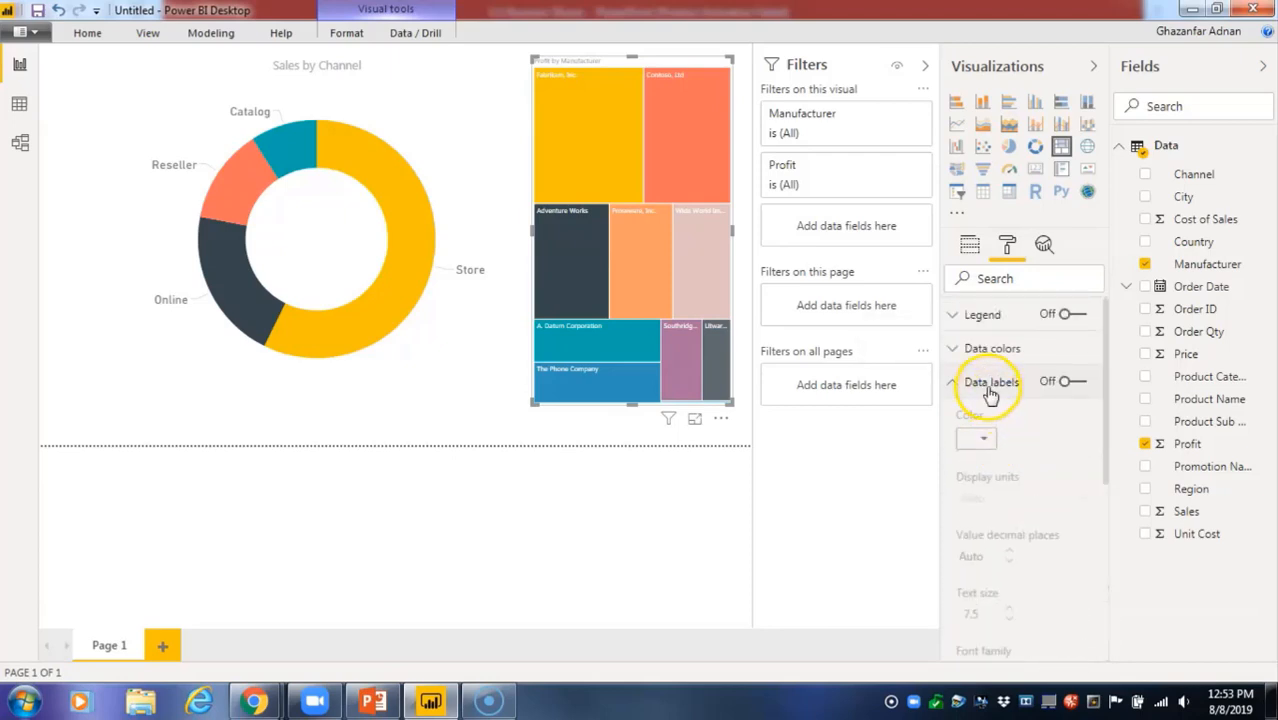
left_click(988, 388)
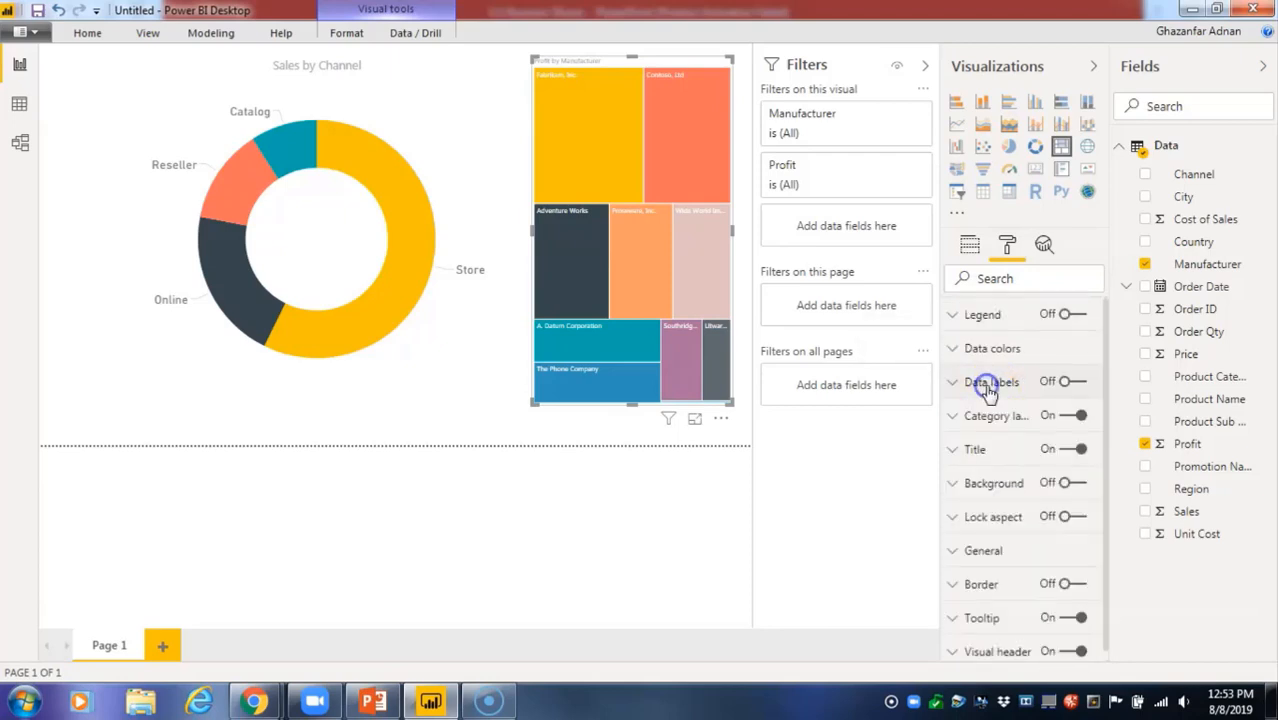
left_click(967, 248)
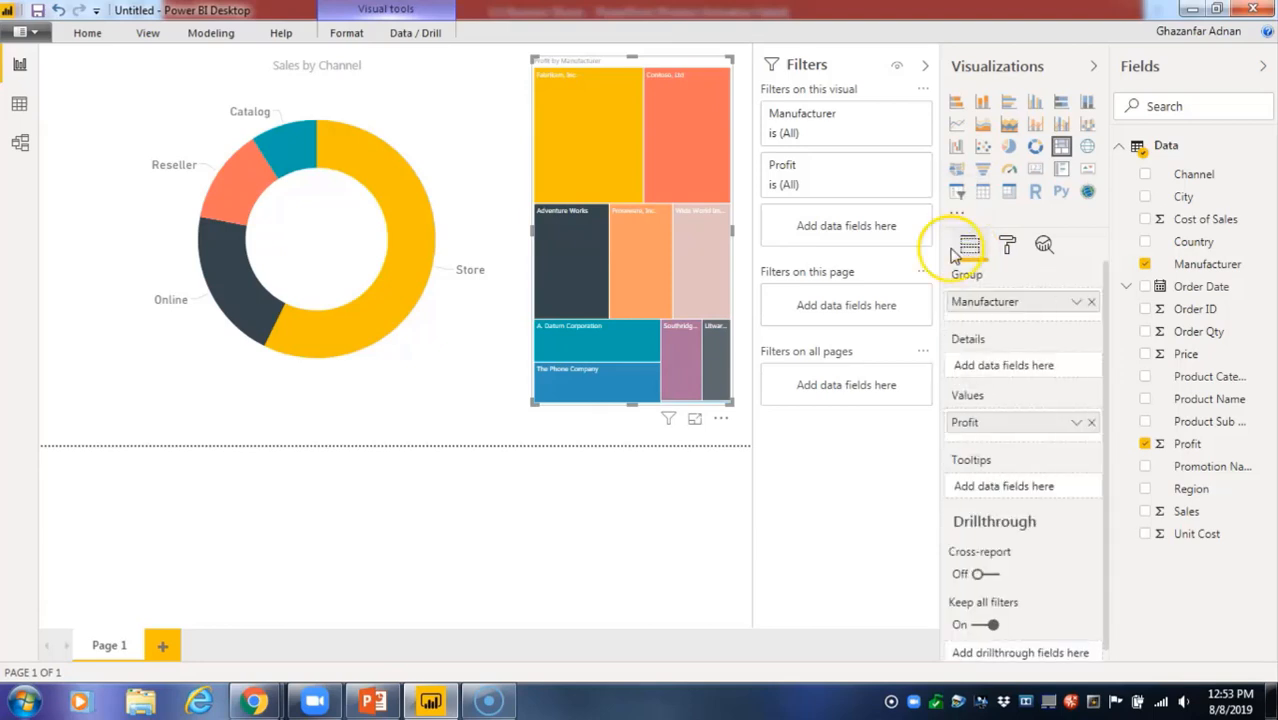
Select the Store, Catalog, Reseller and Online donut segments in turn to examine their cross-highlighting in the Profit by Manufacturer treemap.
left_click(381, 166)
left_click(381, 166)
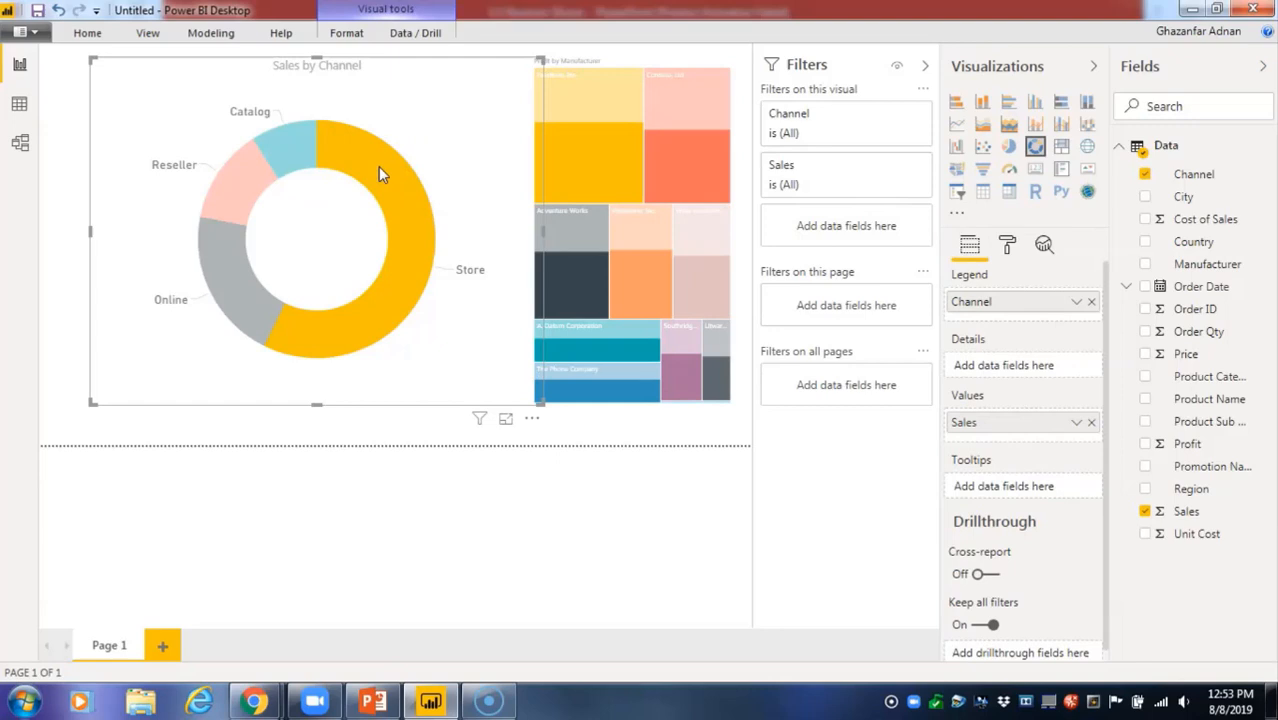
left_click(302, 151)
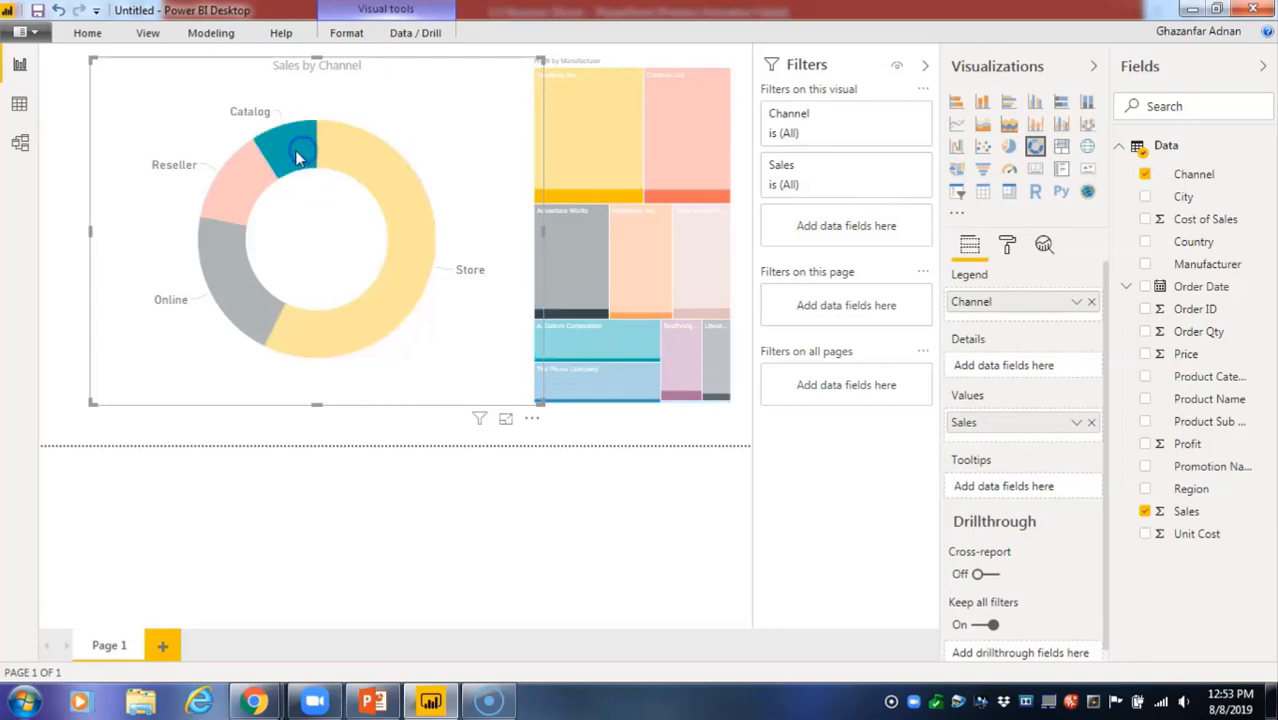
left_click(229, 190)
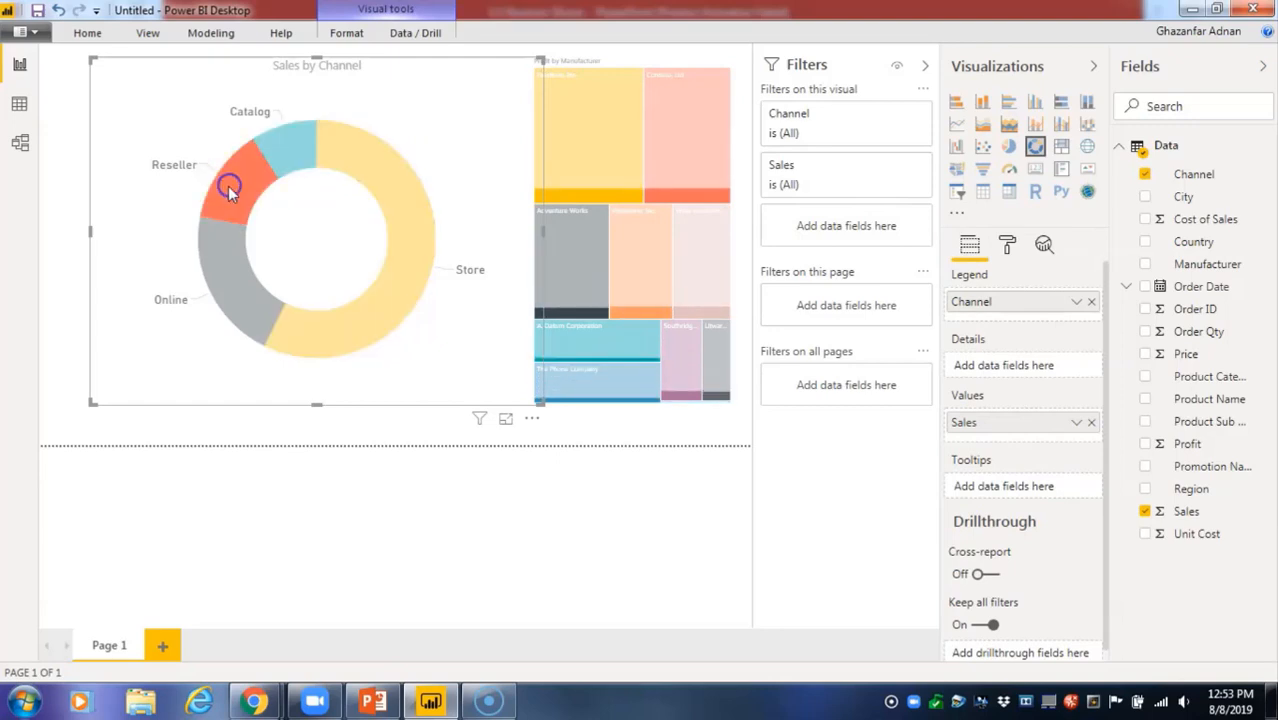
left_click(243, 275)
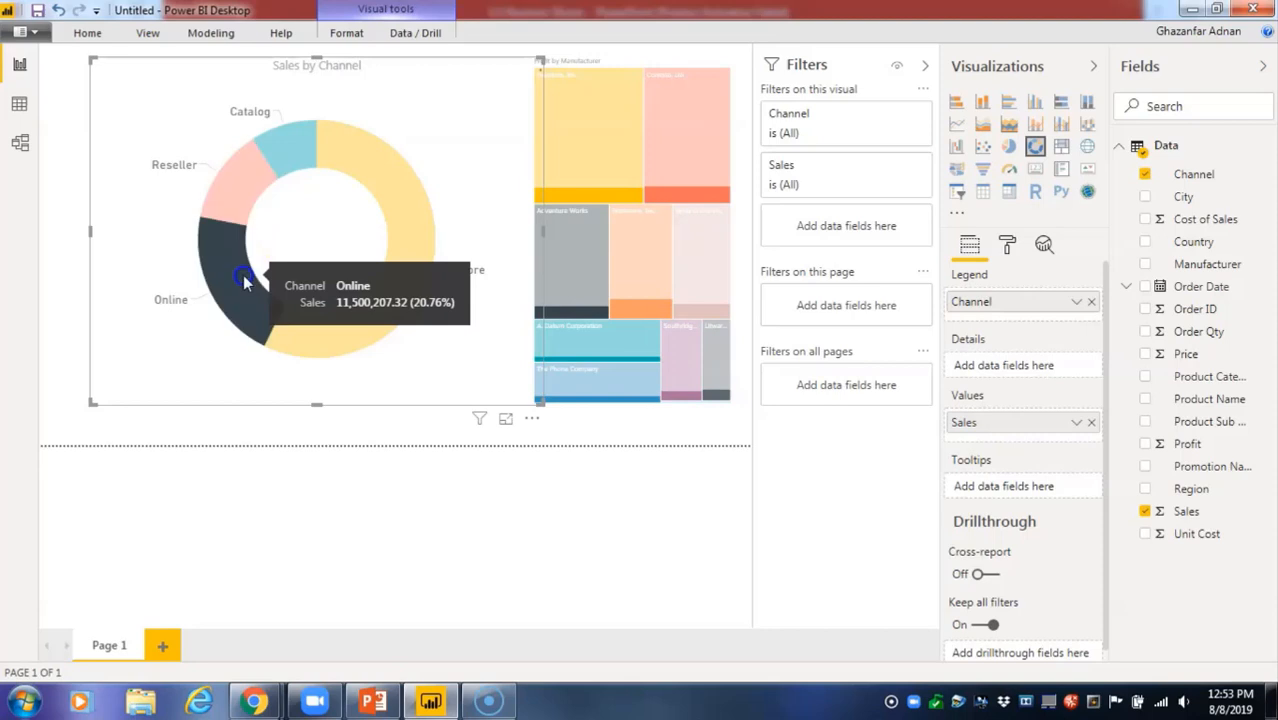
left_click(357, 320)
left_click(296, 145)
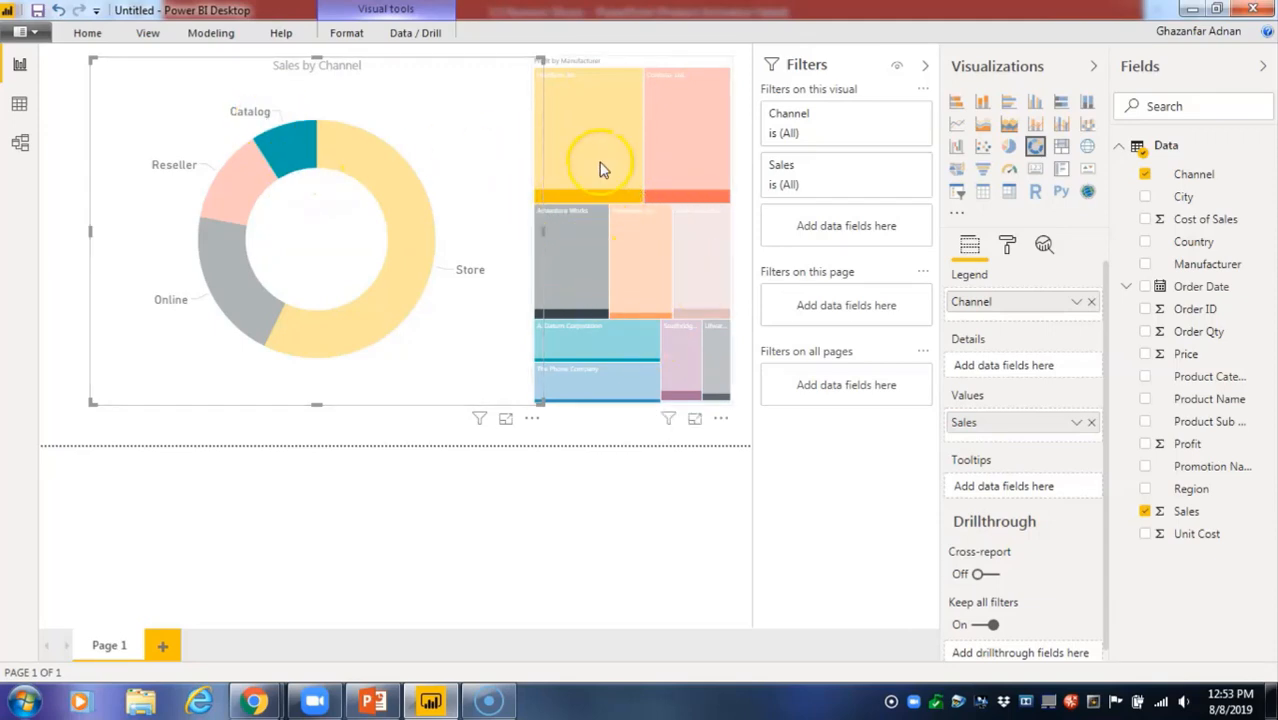
mouse_move(590, 158)
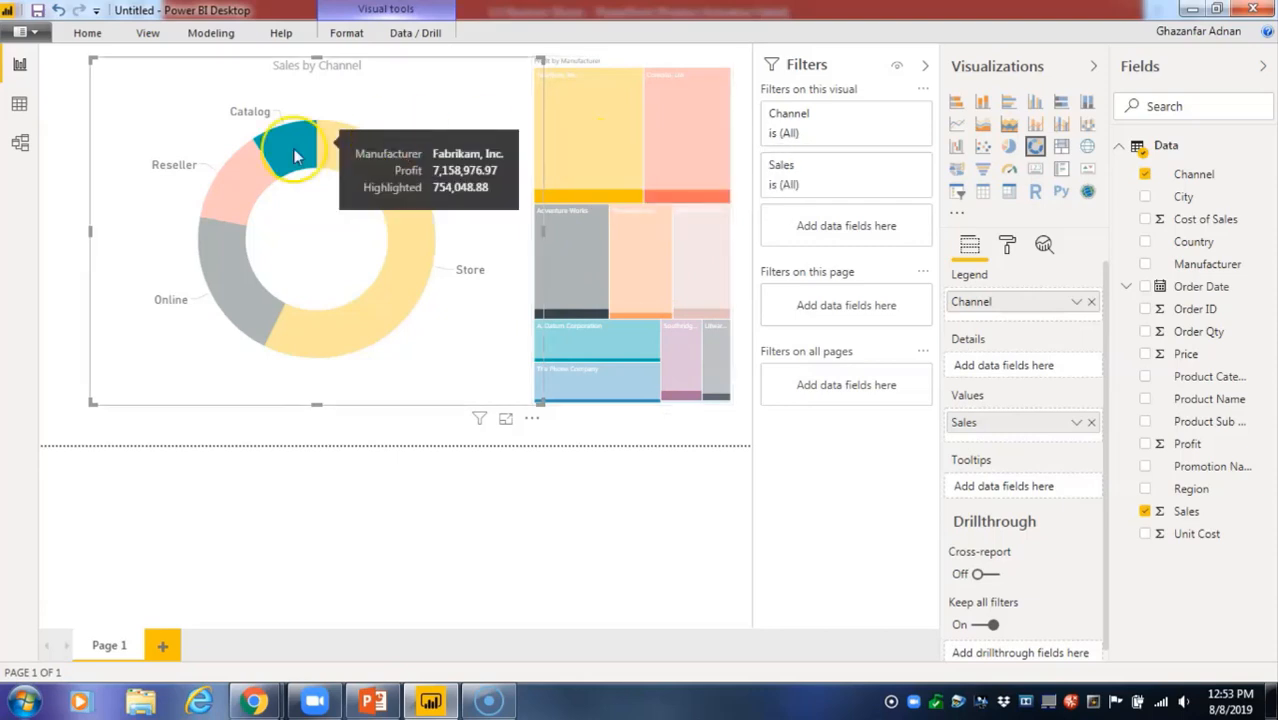
left_click_drag(262, 169, 261, 179)
Move the donut chart to the left edge of the page and add Channel as the treemap's details field.
left_click_drag(480, 124, 408, 106)
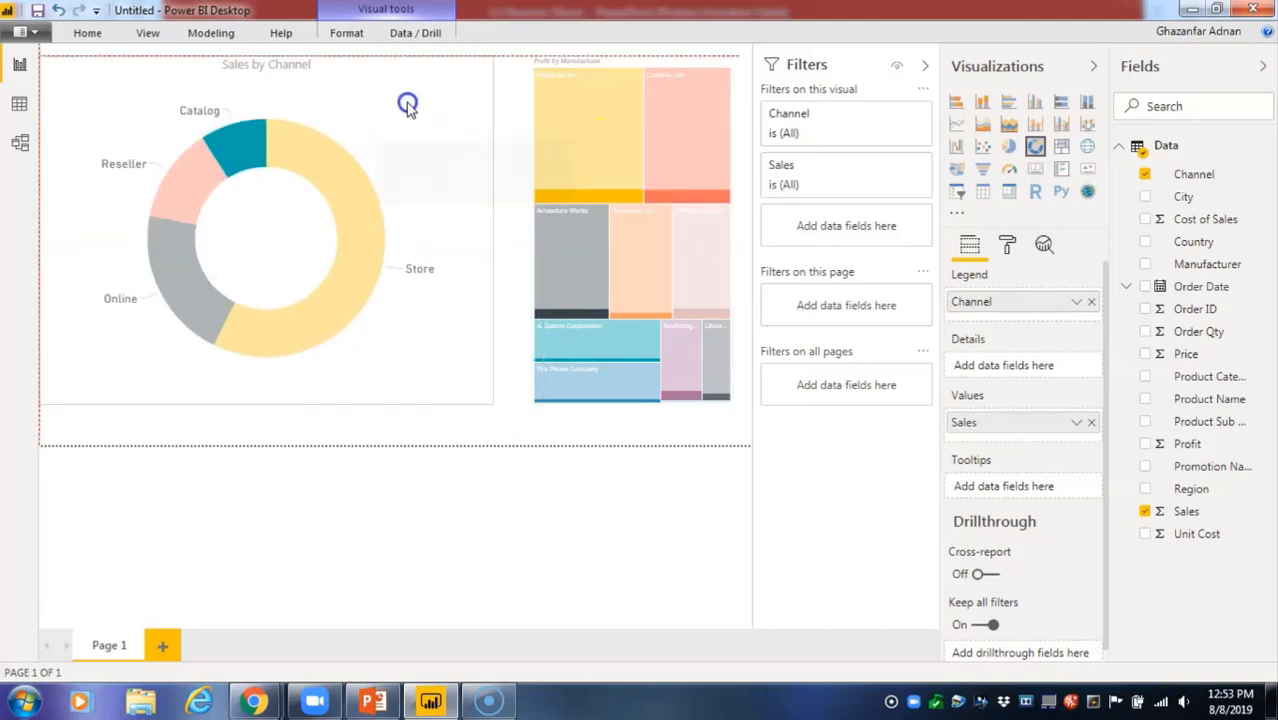
left_click(550, 133)
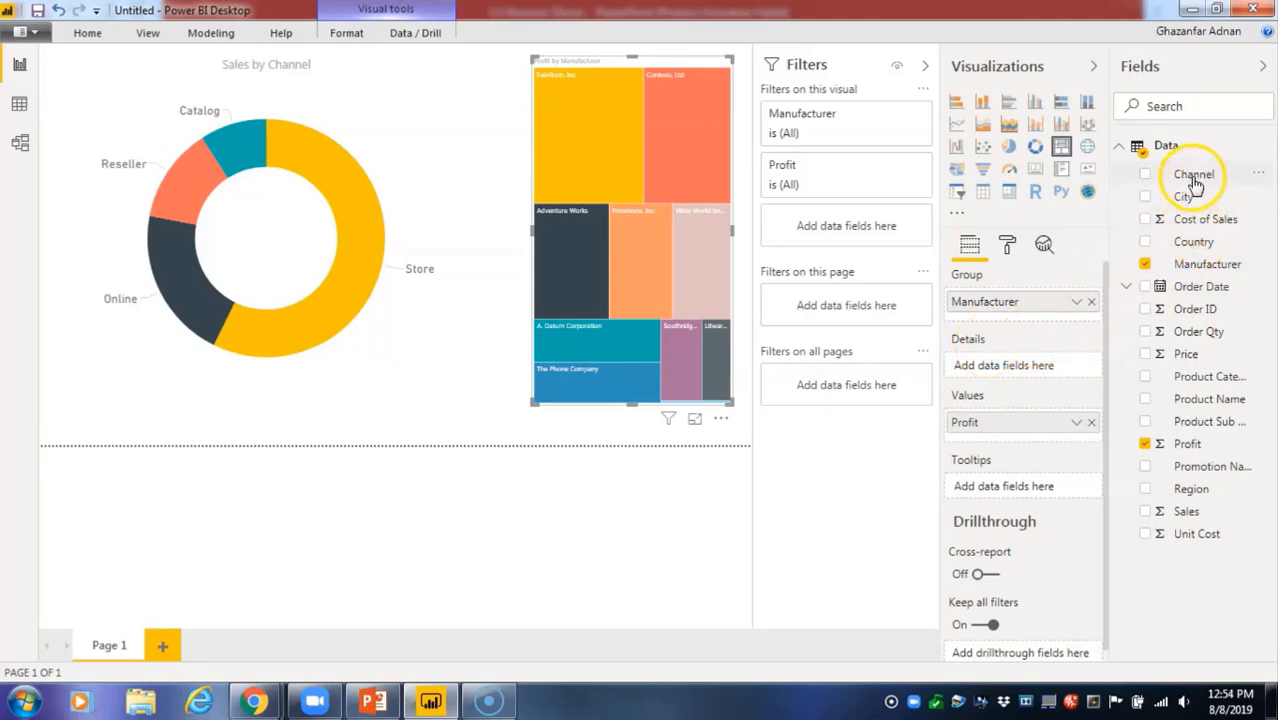
left_click_drag(1193, 176, 1038, 370)
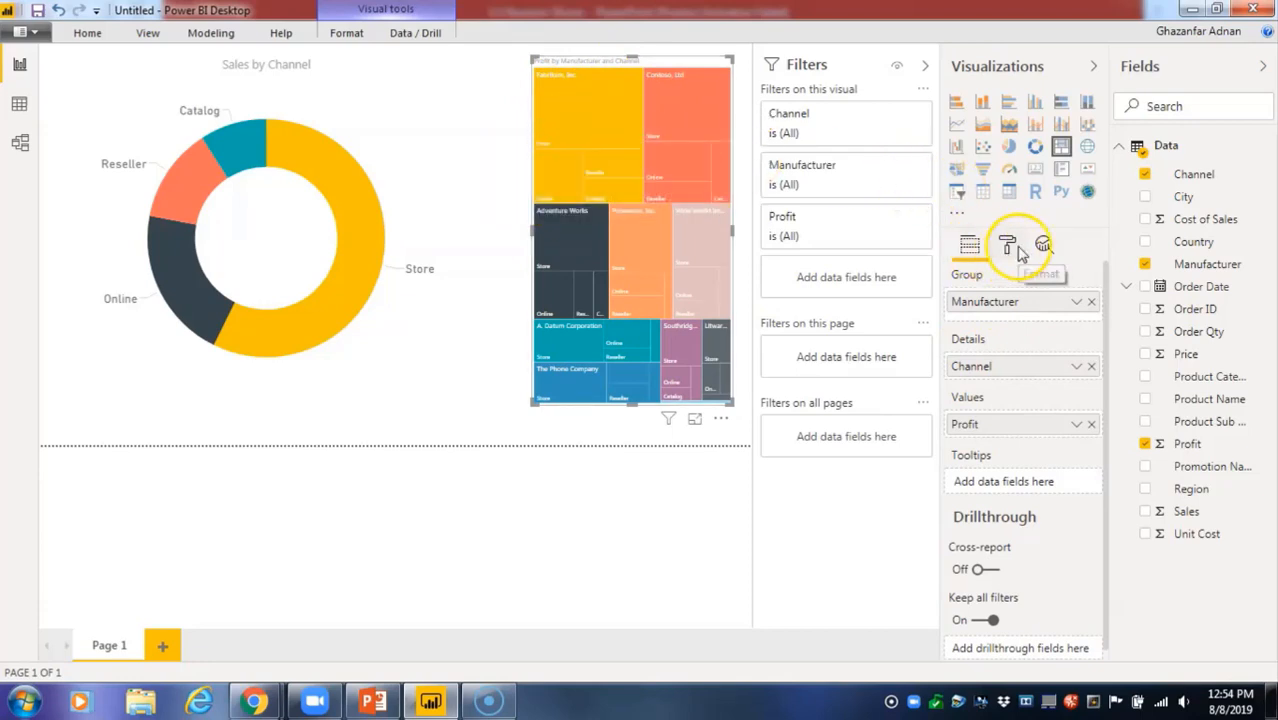
Highlight Fabrikam's Online tile in the treemap, inspect the donut chart's Online segment, and clear the highlighting.
left_click(575, 182)
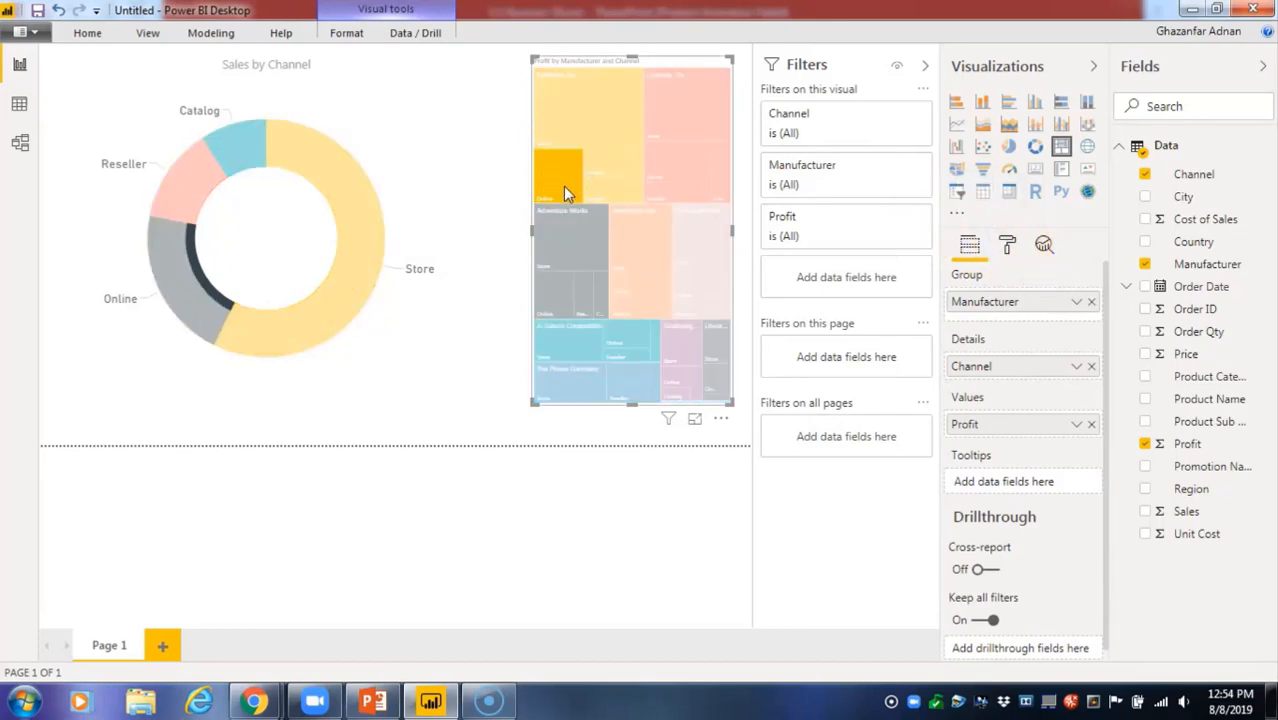
left_click(179, 290)
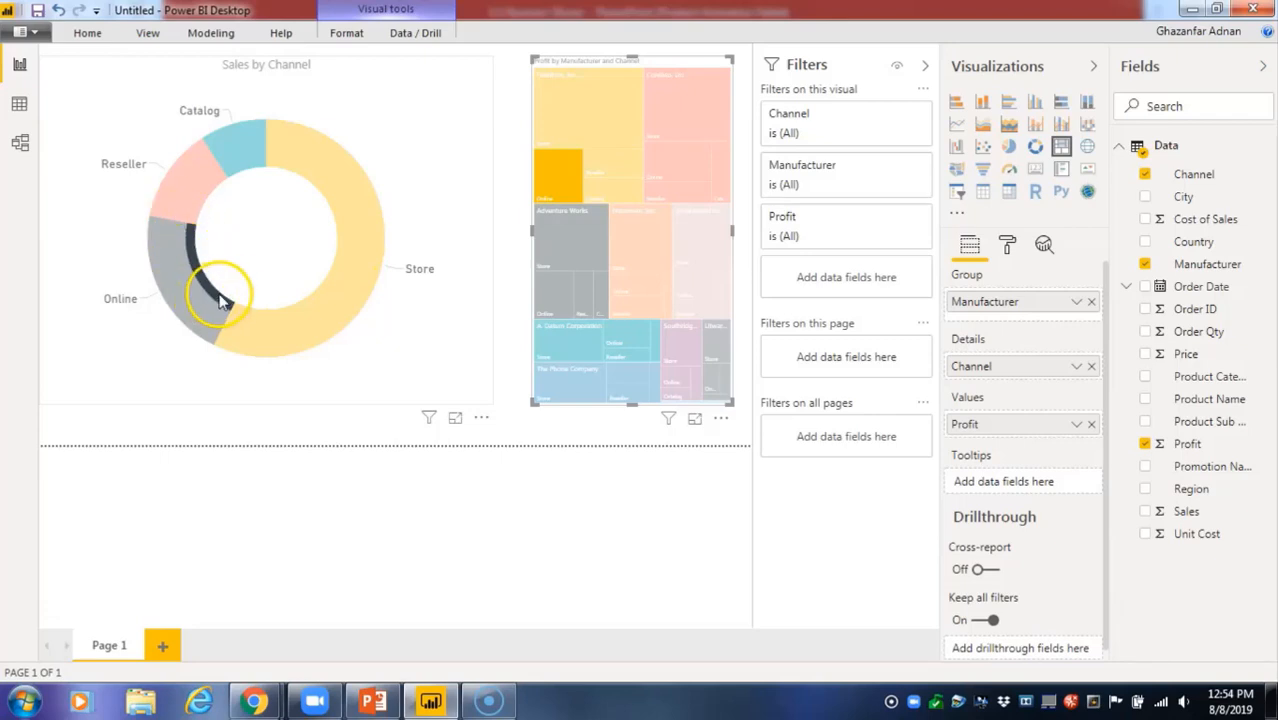
mouse_move(213, 290)
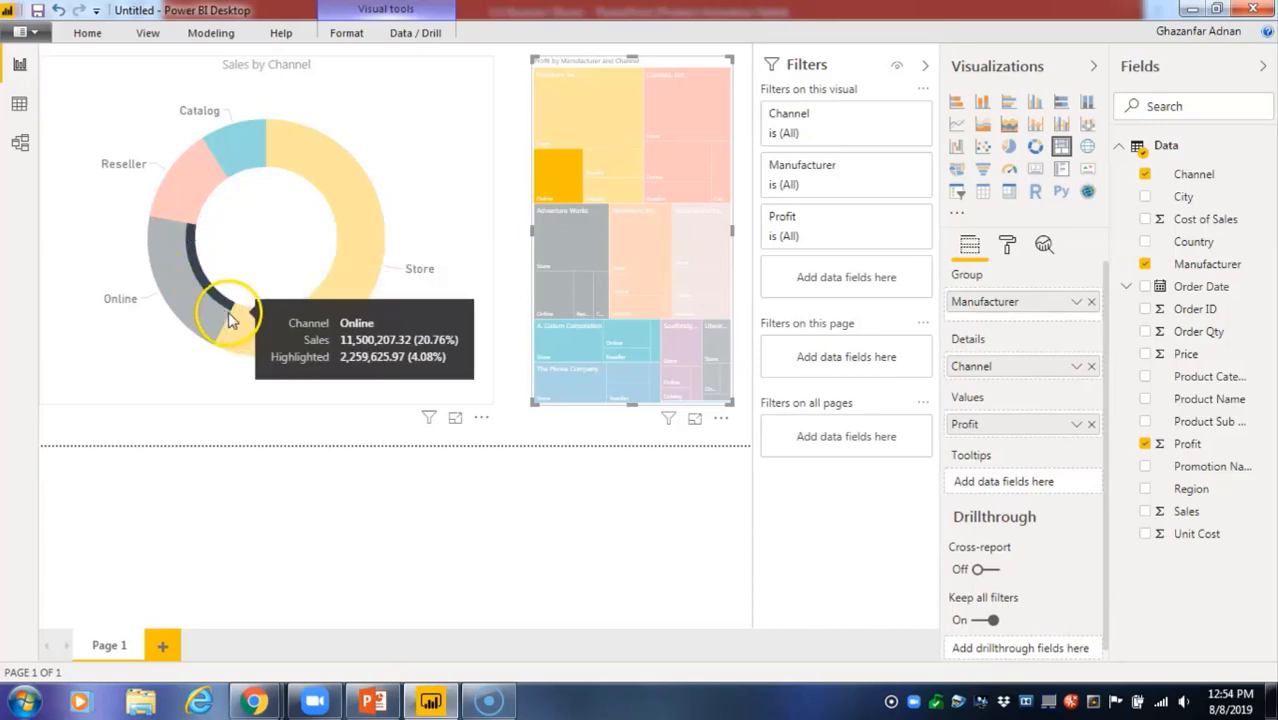
left_click(570, 145)
left_click(570, 142)
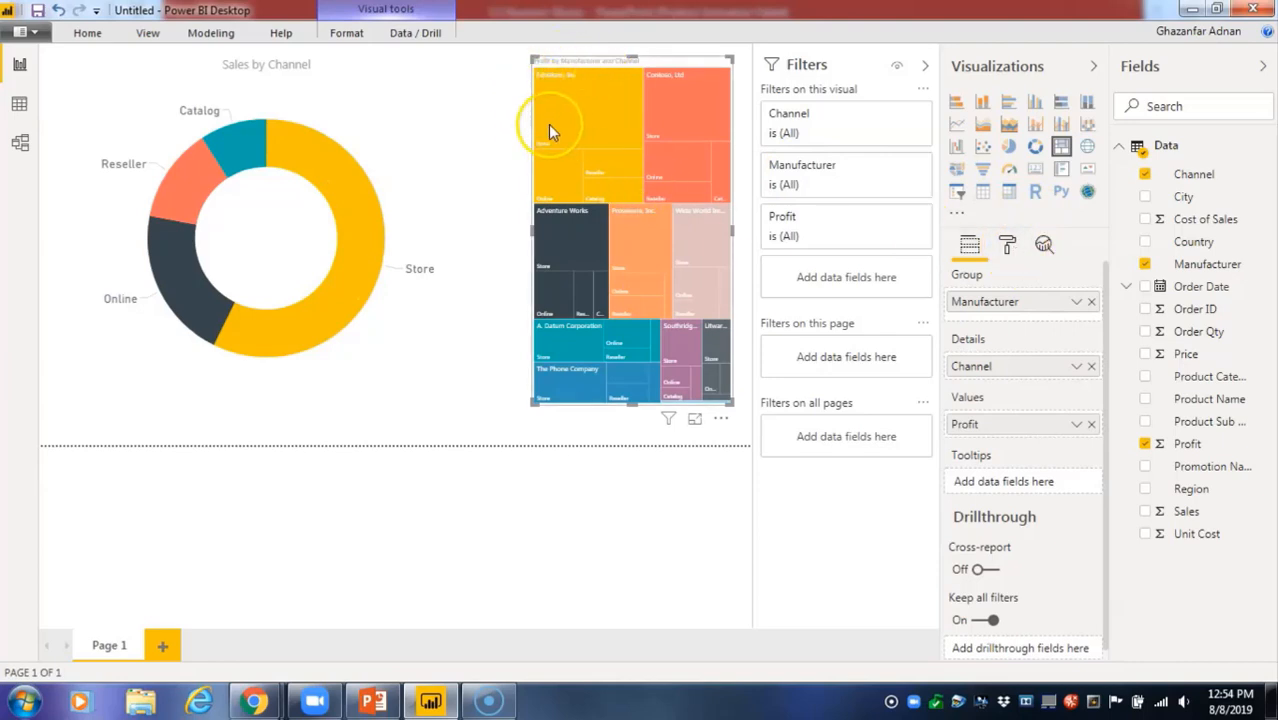
Turn on data labels for the Profit by Manufacturer and Channel treemap.
left_click(1007, 245)
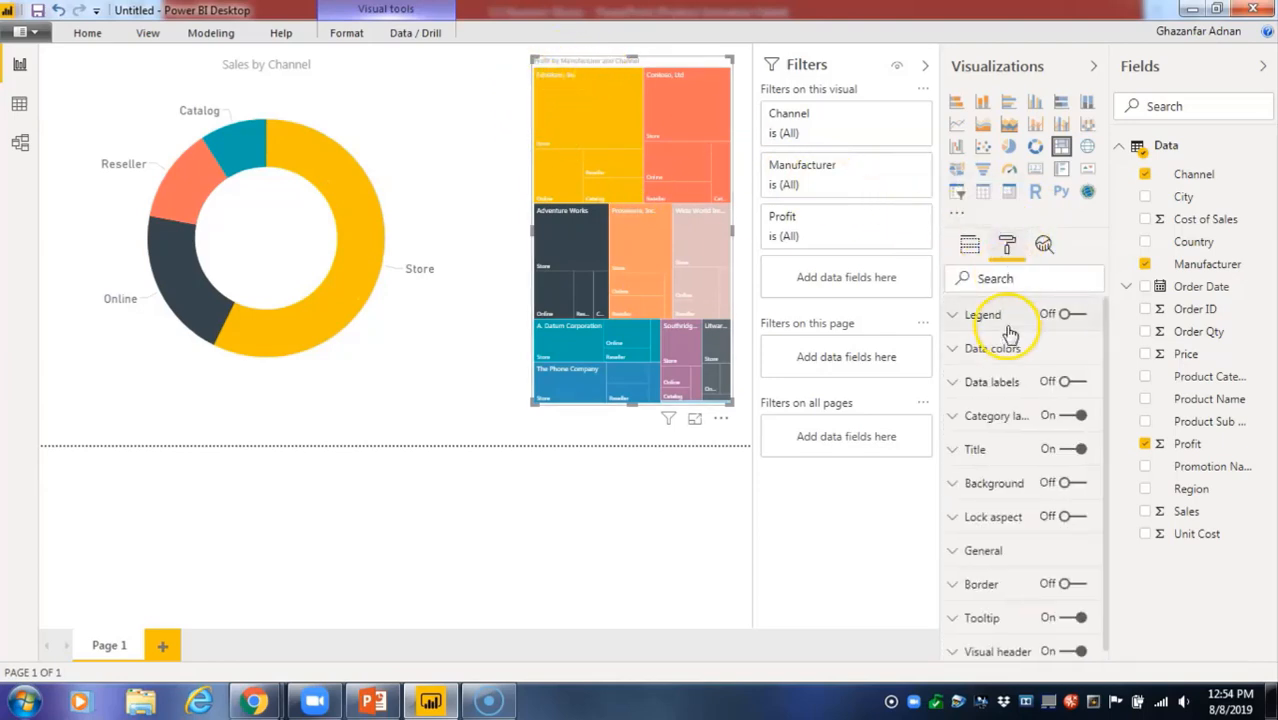
left_click(985, 380)
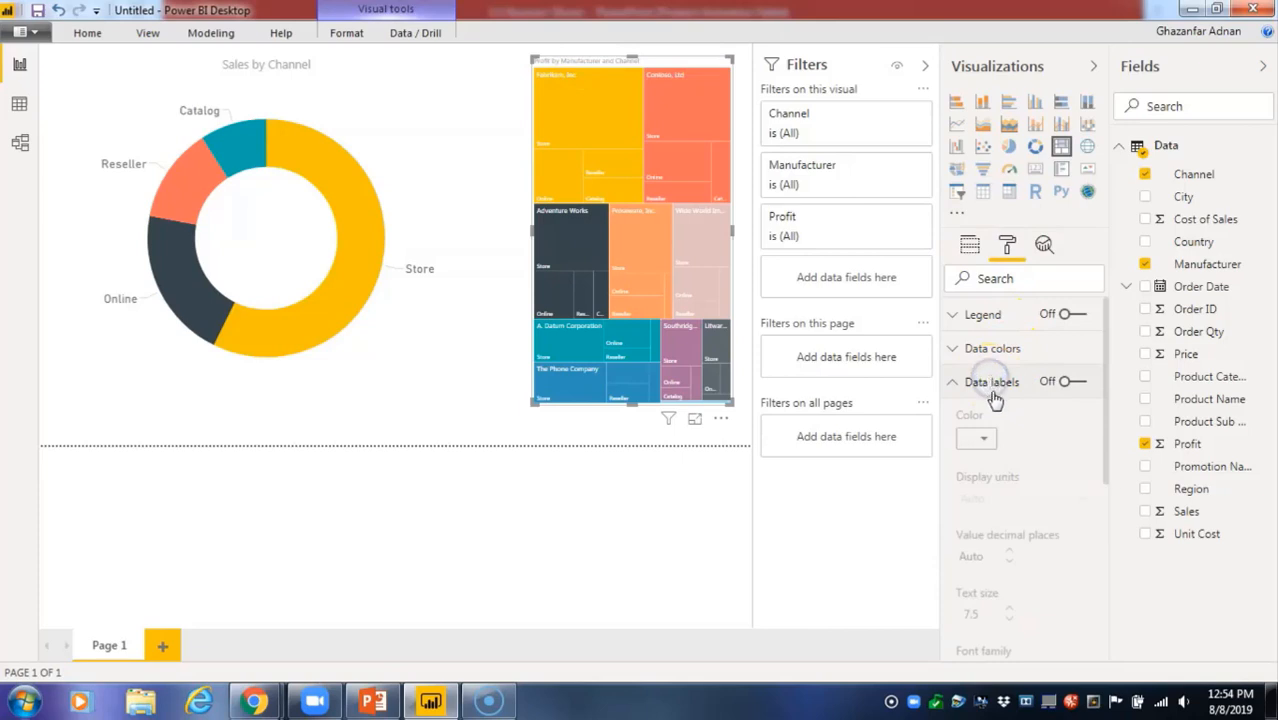
left_click(993, 385)
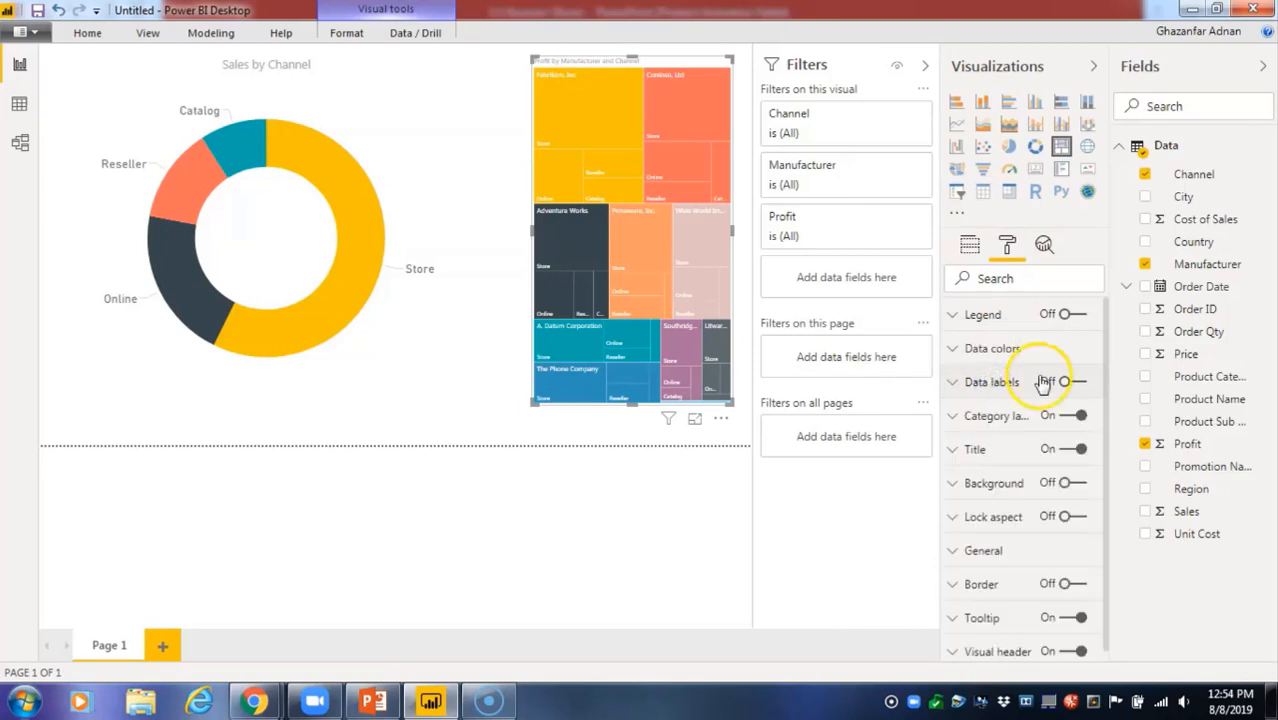
scroll(1002, 388, "down", 1)
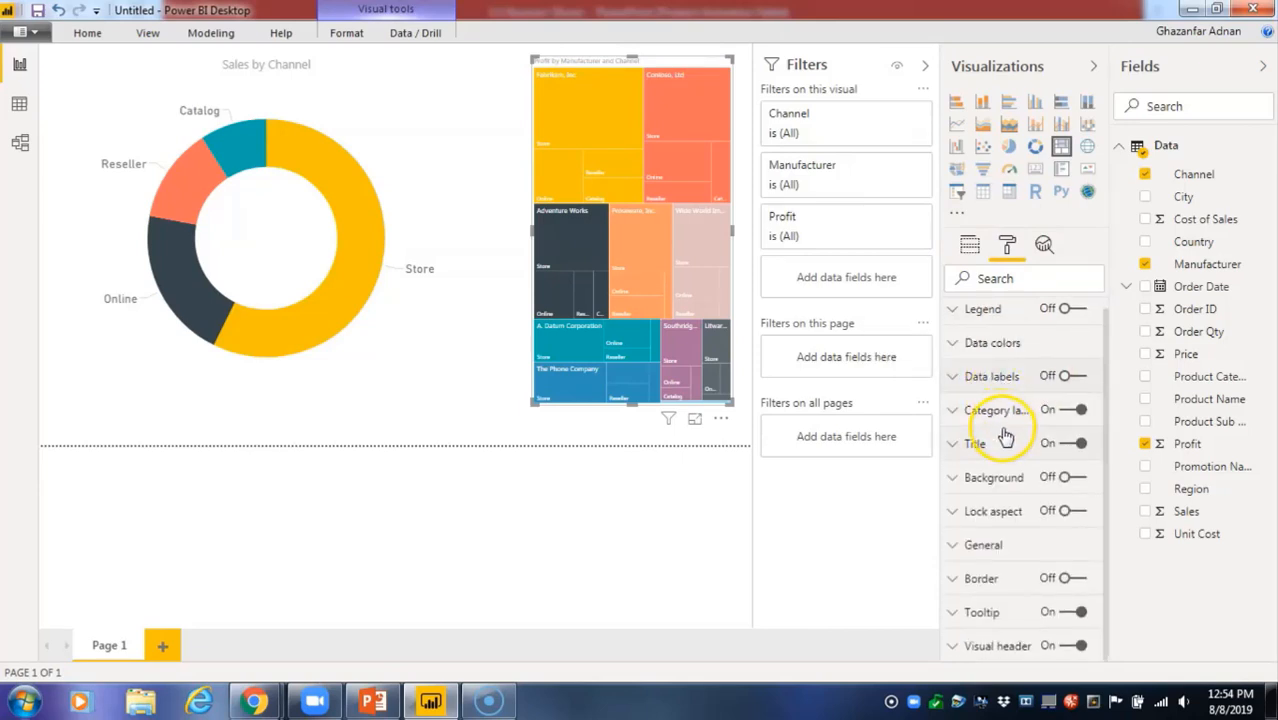
left_click(1007, 385)
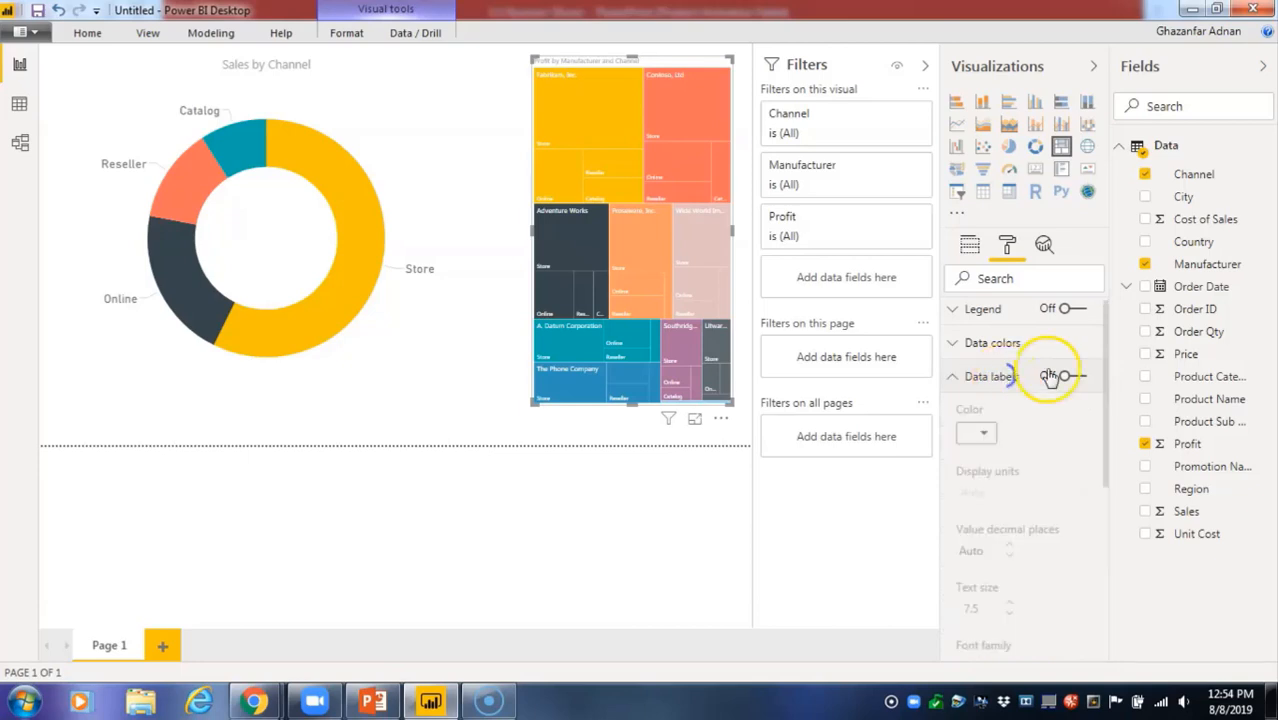
left_click(1068, 378)
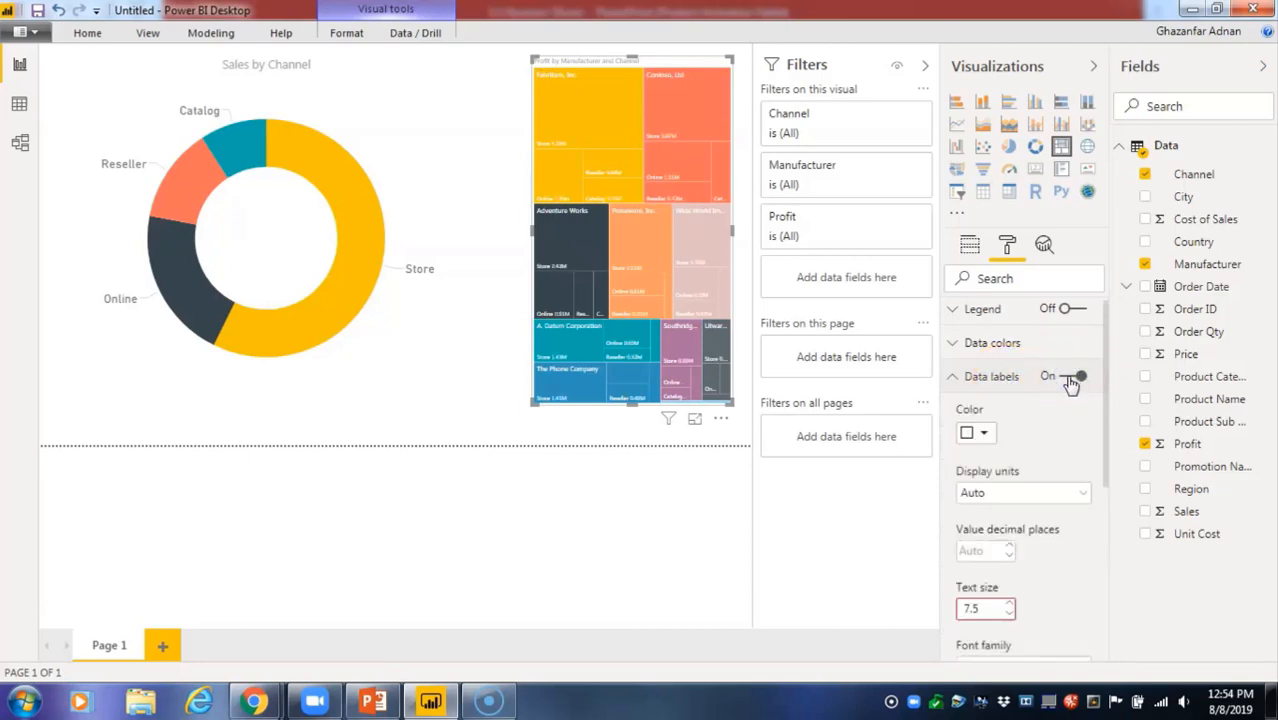
Set the treemap's data label text size to 14 and collapse the data label settings.
scroll(1058, 390, "down", 4)
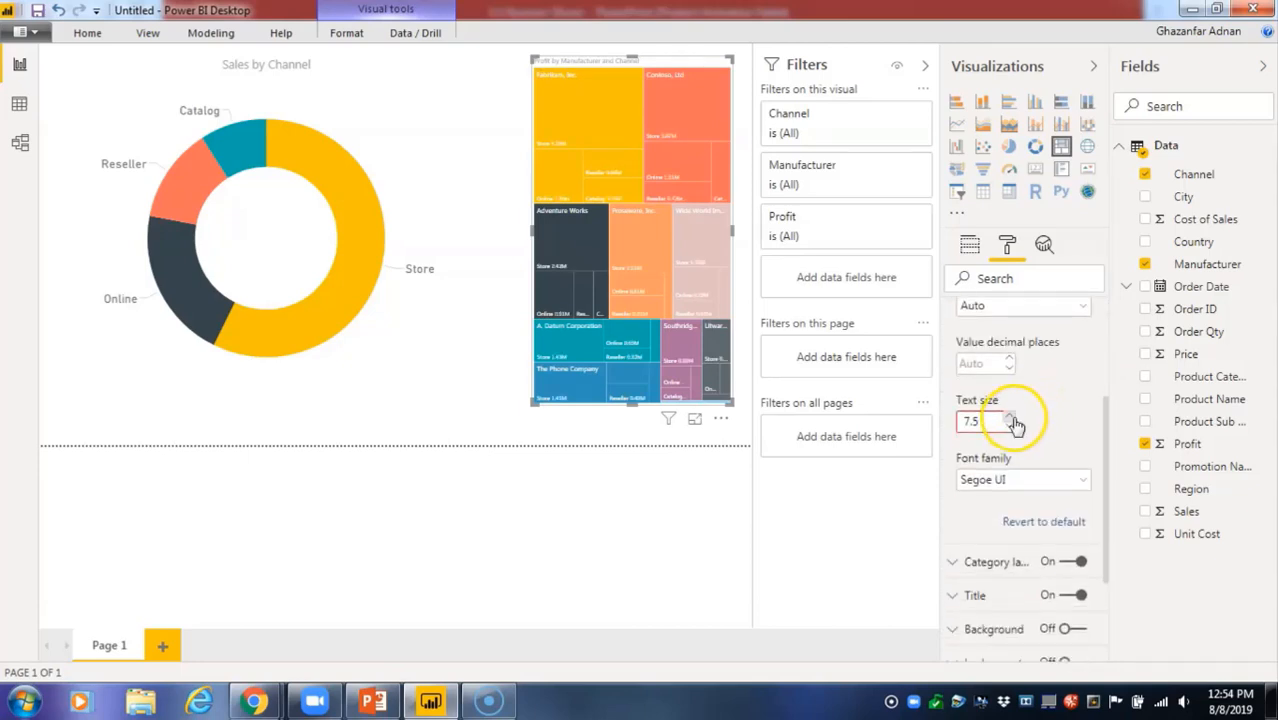
left_click(1012, 418)
left_click(1012, 418)
left_click(1012, 418)
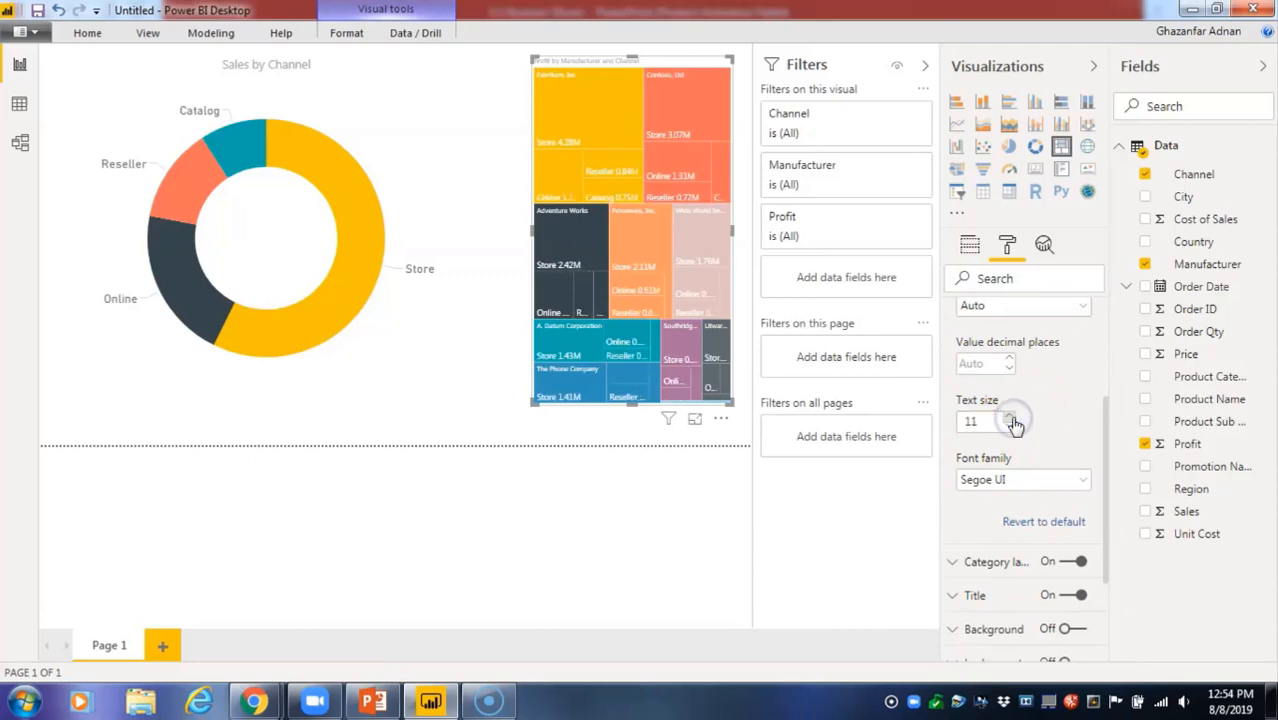
left_click(1012, 418)
left_click(1012, 418)
left_click(1012, 418)
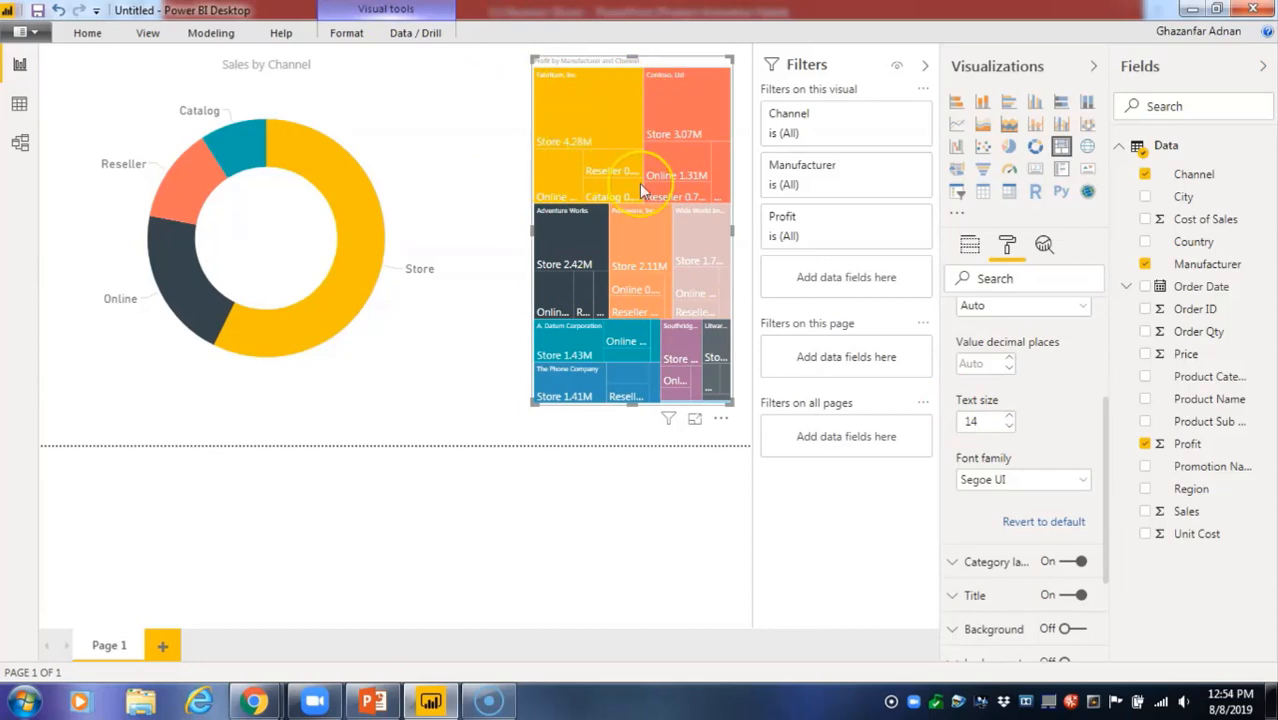
scroll(1052, 355, "up", 3)
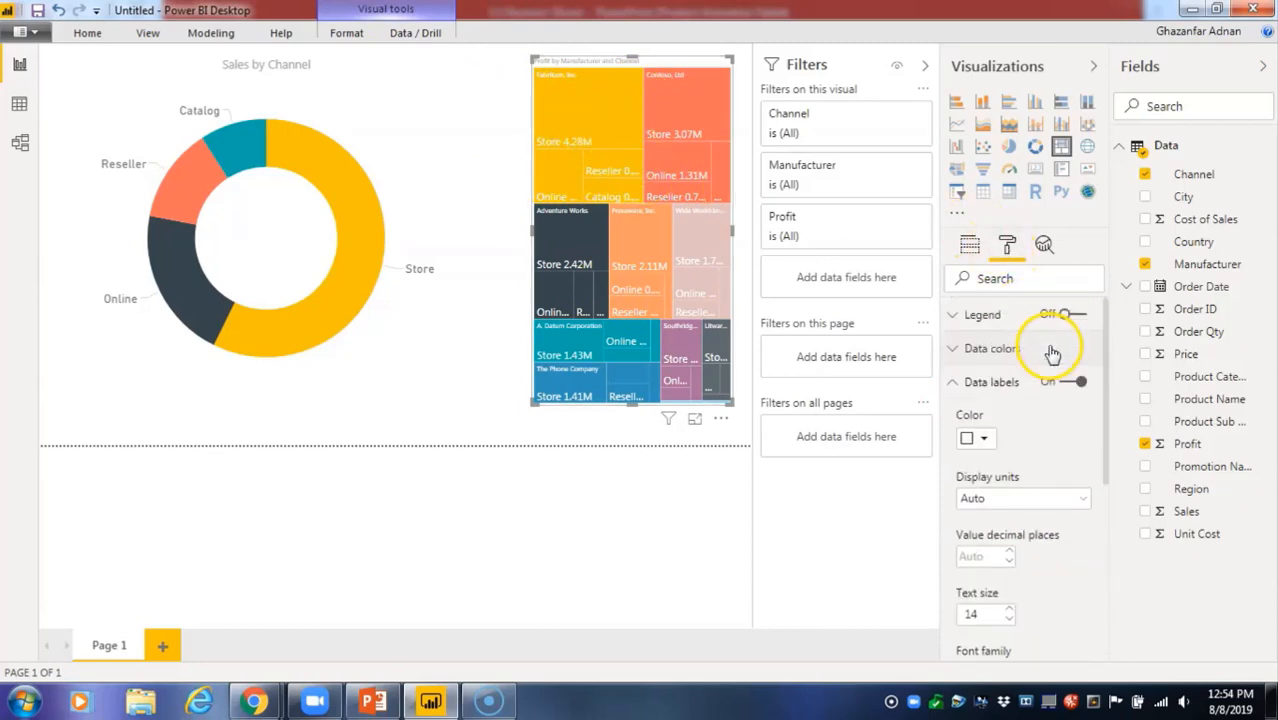
left_click(947, 390)
Delete the Sales by Channel donut chart and resize the treemap, stretching it to the page's left edge before shrinking it from its lower-right corner.
left_click(278, 173)
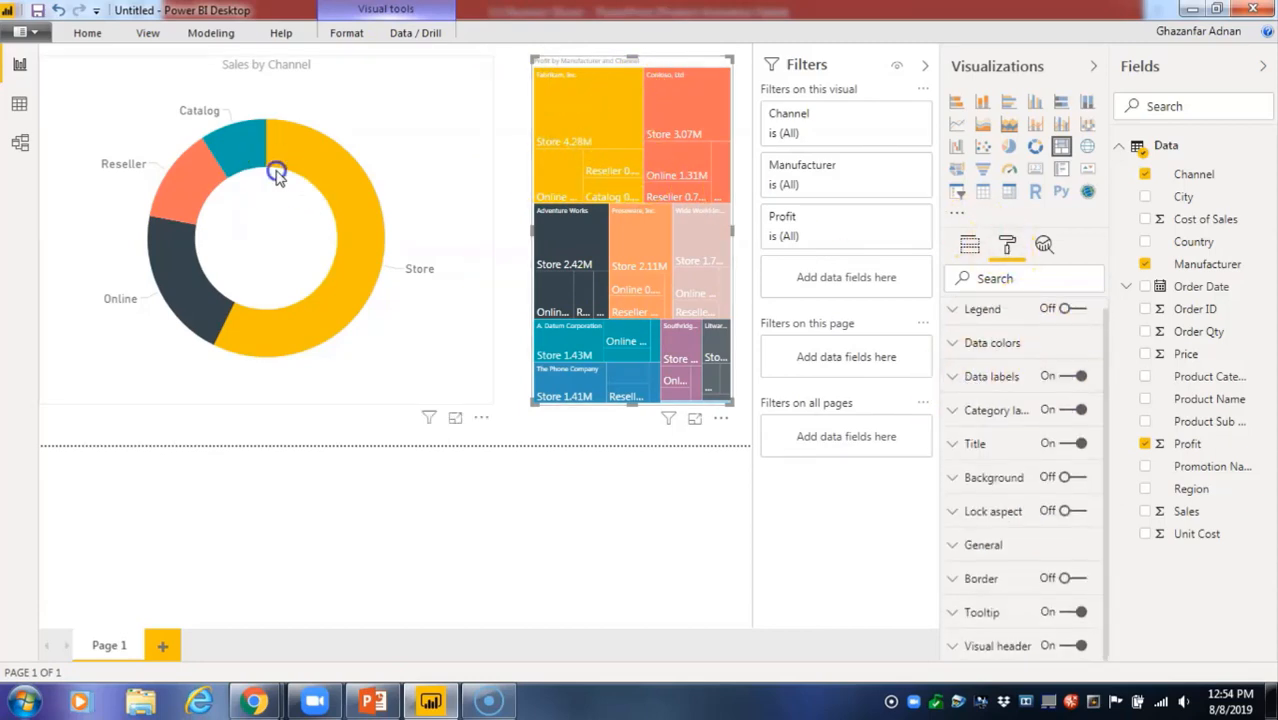
key("Delete")
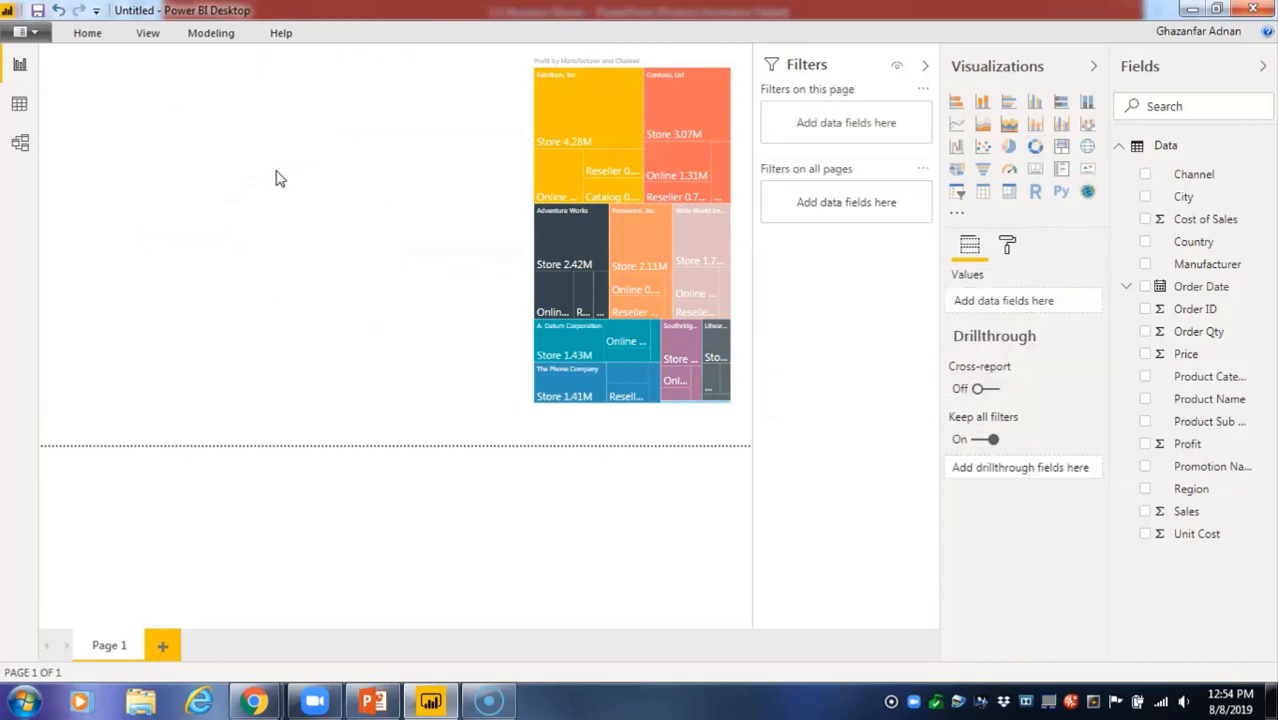
left_click(566, 192)
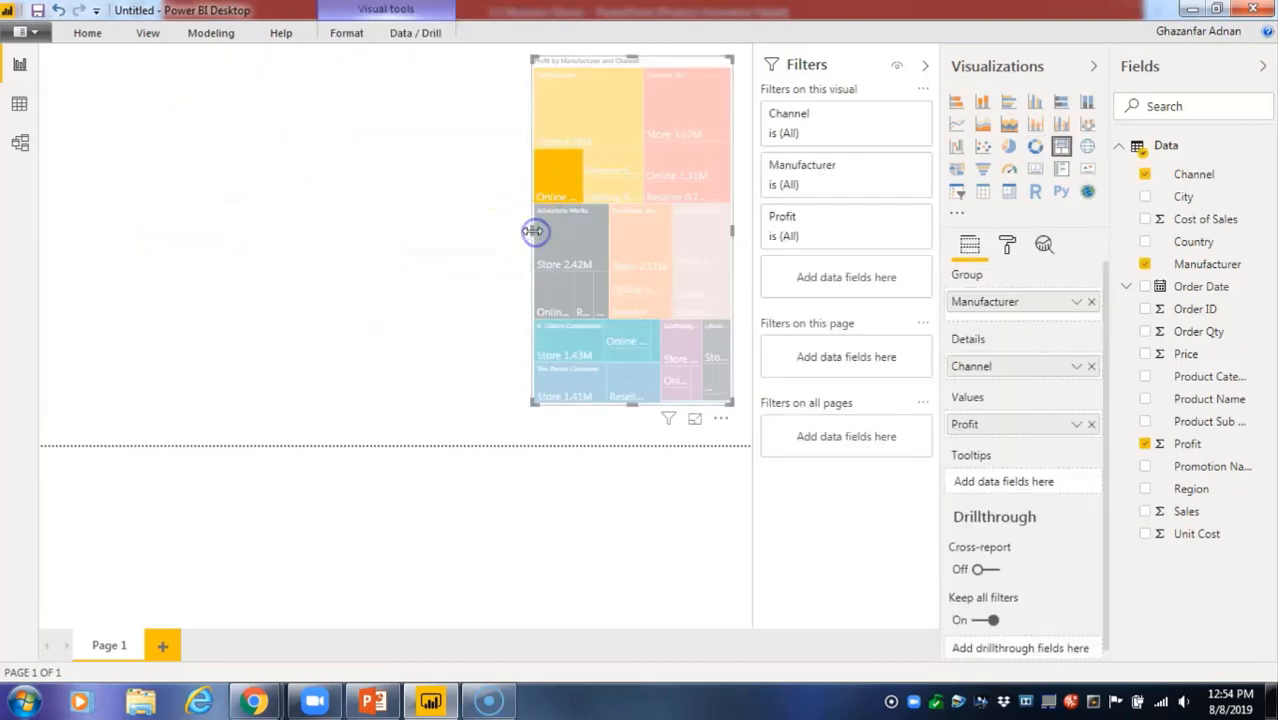
left_click_drag(533, 231, 210, 240)
left_click(106, 206)
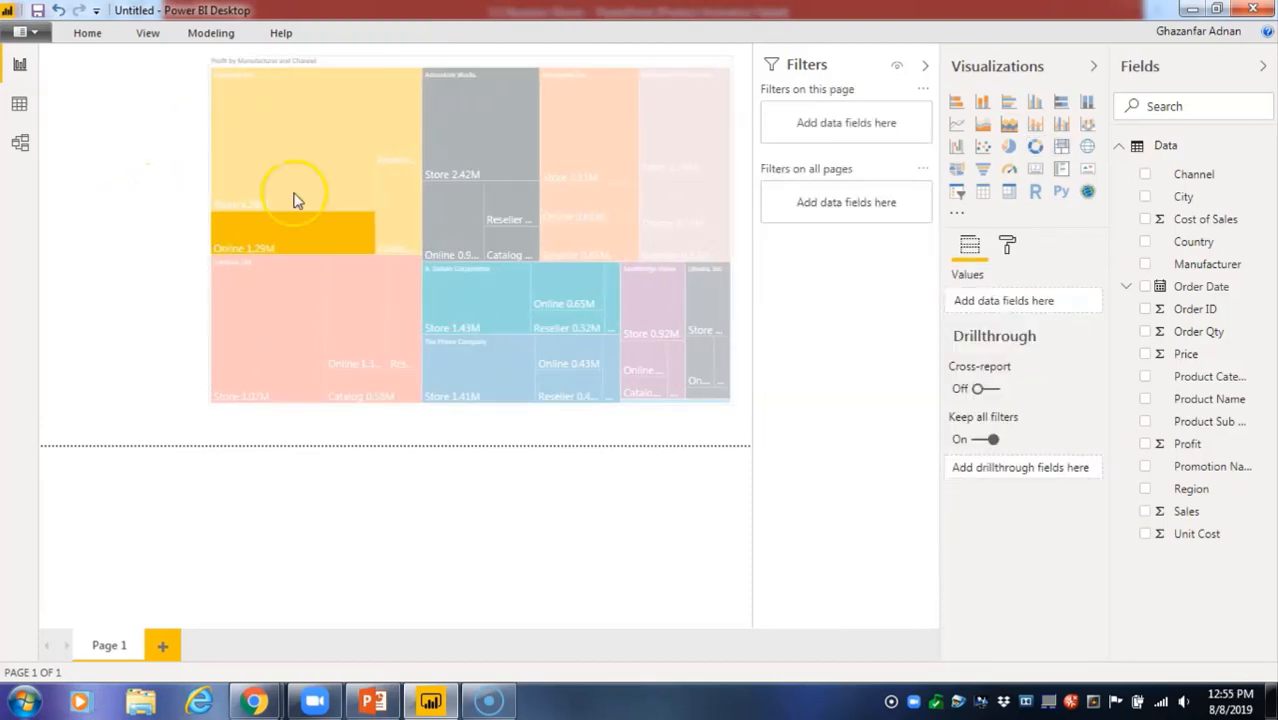
left_click(371, 199)
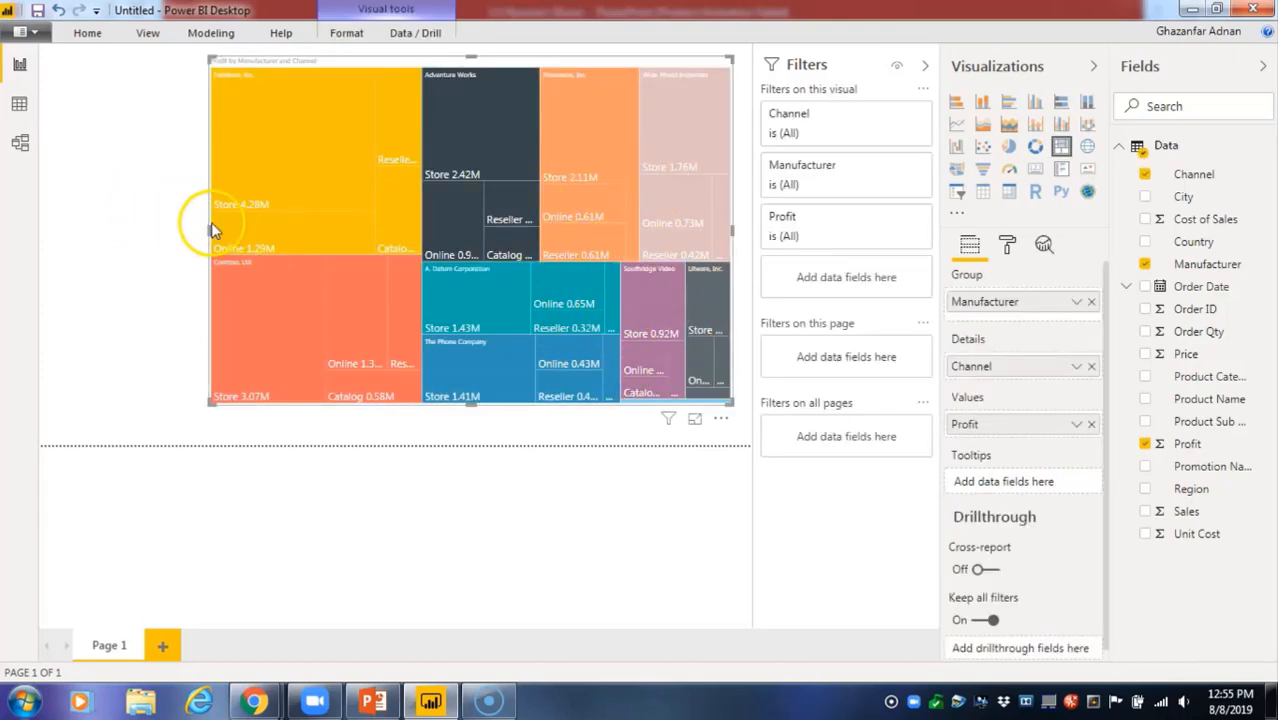
left_click_drag(210, 229, 40, 210)
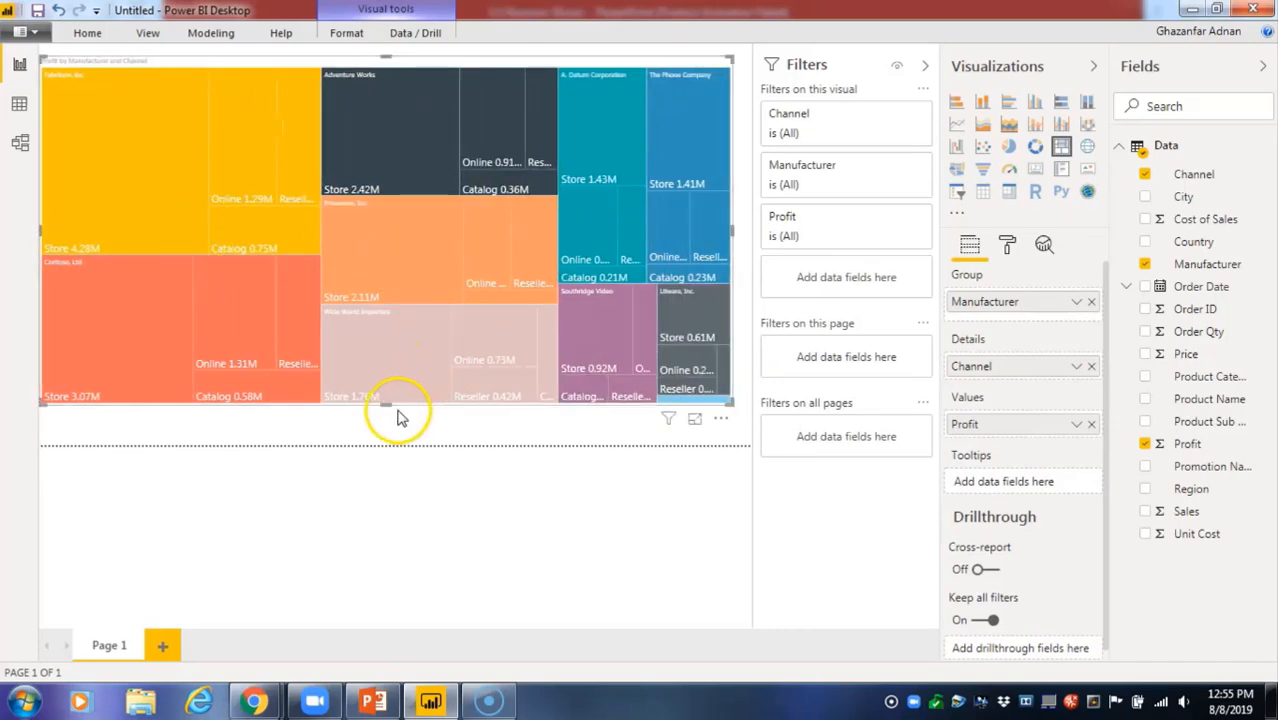
left_click_drag(730, 403, 222, 226)
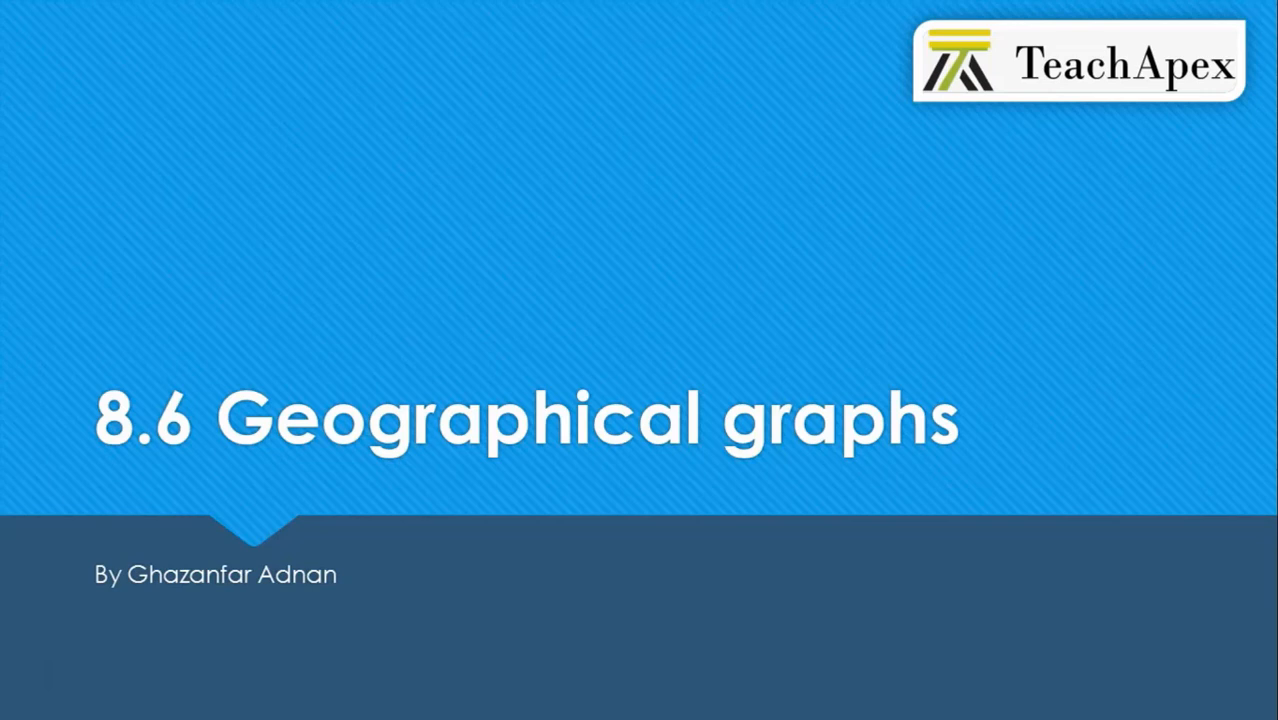
Exit the slide show, switch to Power BI Desktop, and place a map visual near the top of the page.
key("Escape")
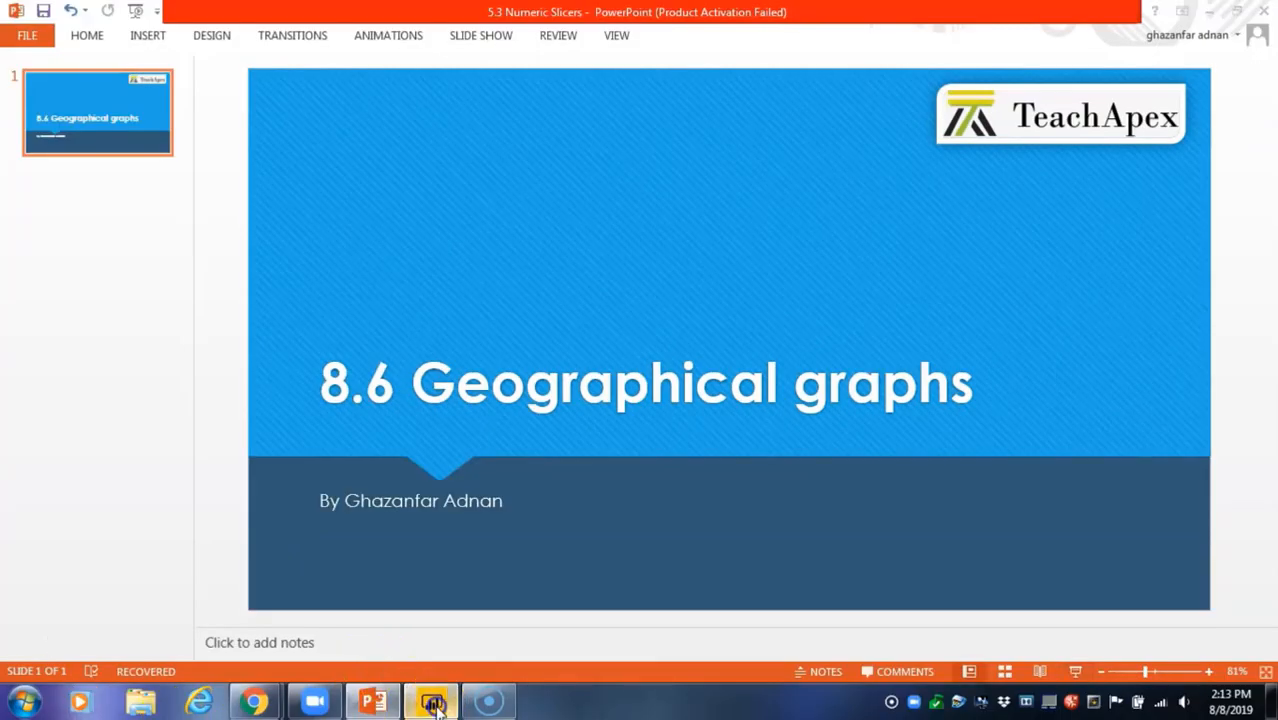
left_click(433, 703)
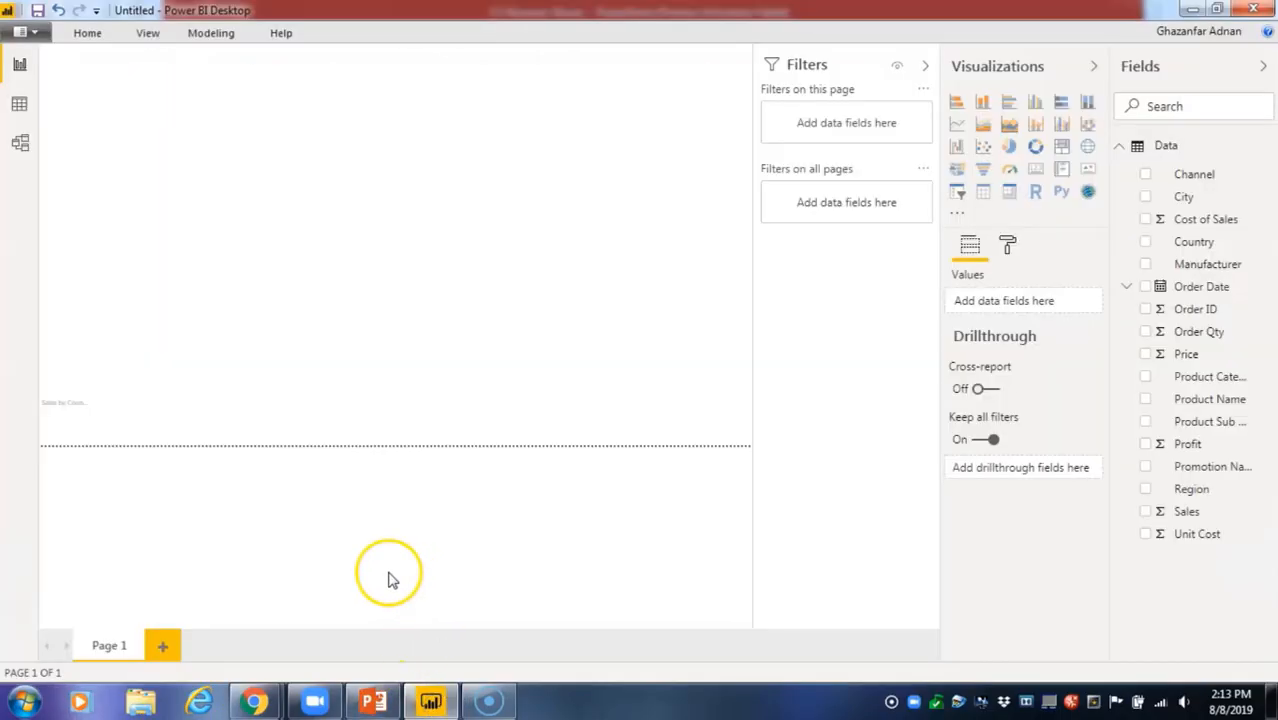
left_click(1087, 150)
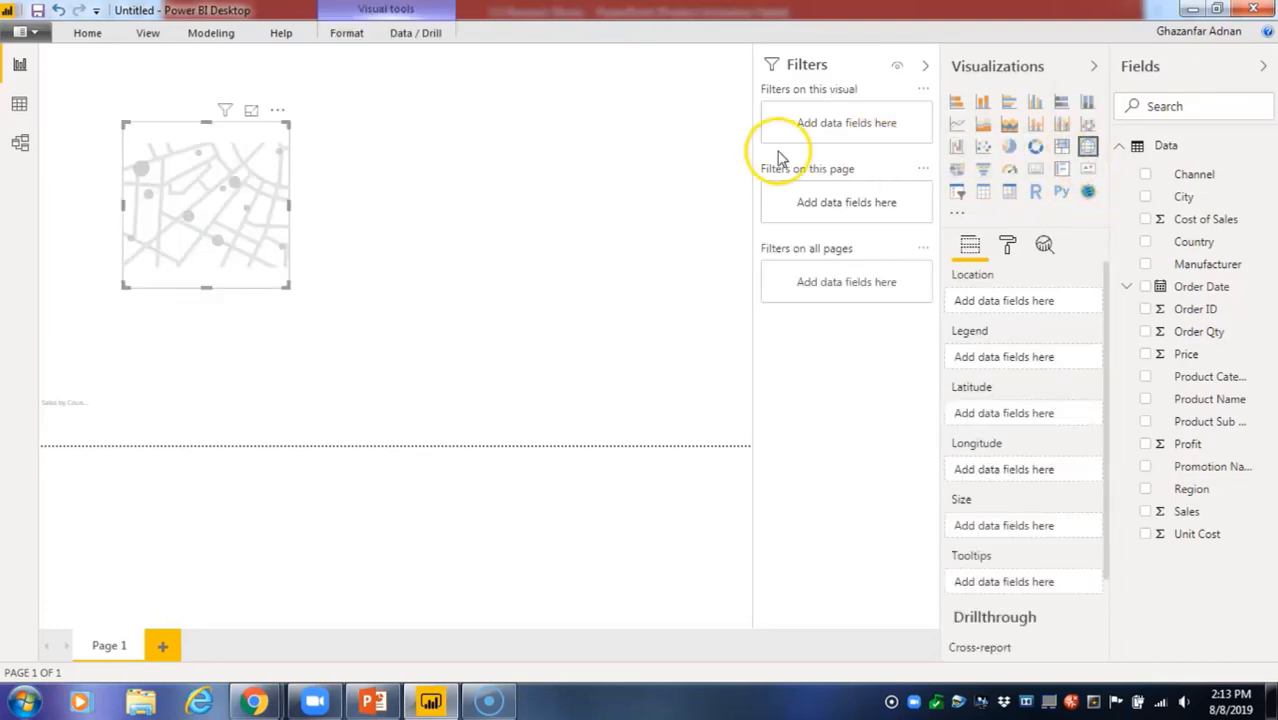
left_click_drag(208, 200, 216, 140)
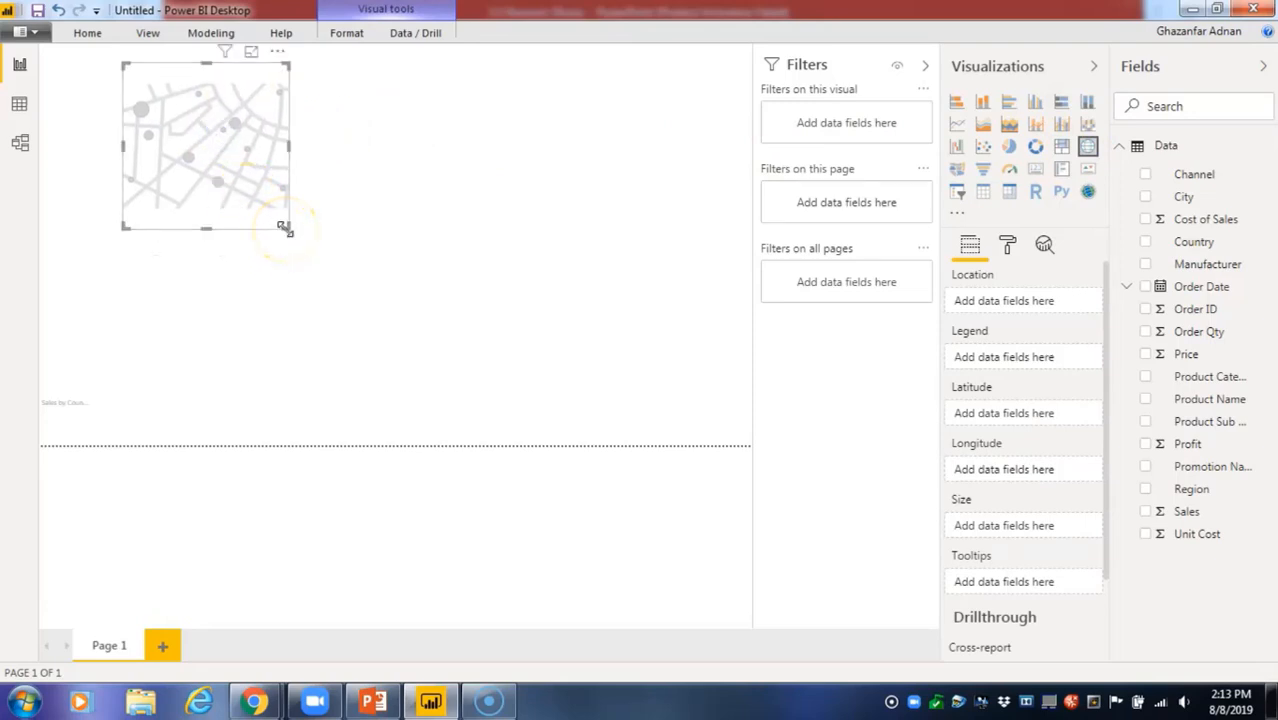
mouse_move(285, 230)
left_mouse_down()
mouse_move(414, 257)
mouse_move(428, 294)
mouse_move(710, 355)
mouse_move(225, 214)
mouse_move(281, 228)
left_mouse_up()
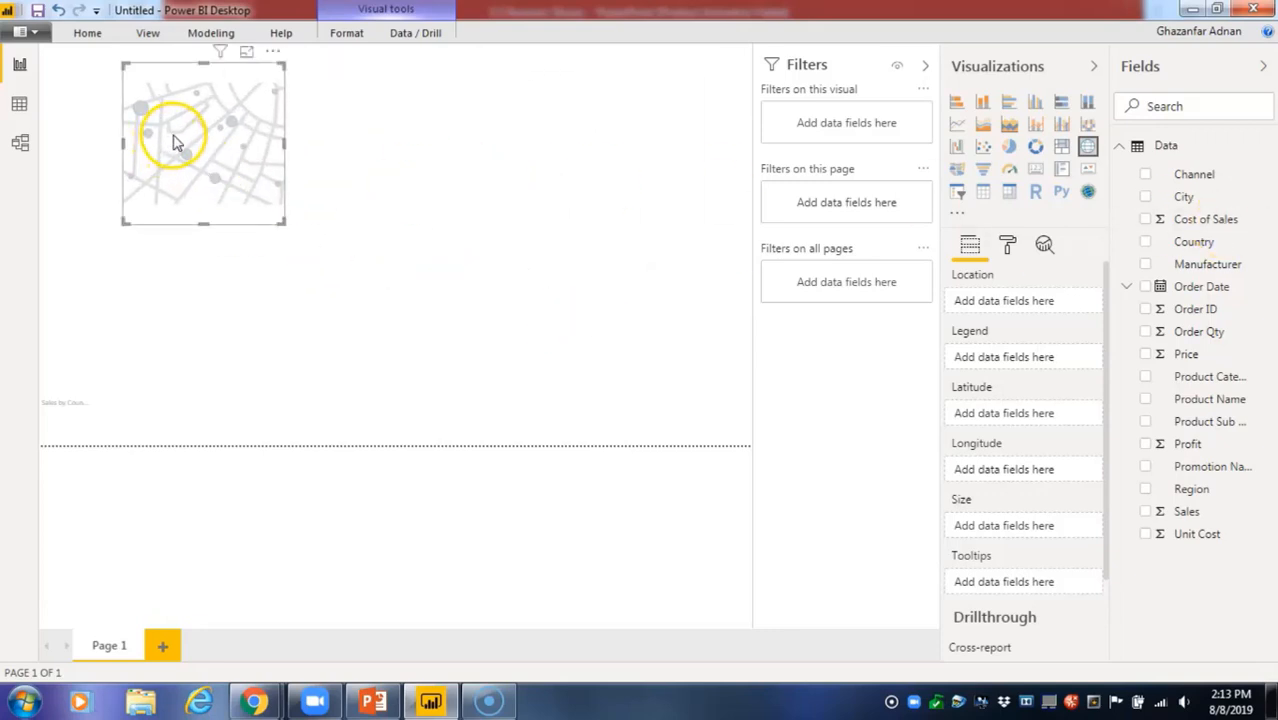
key("alt")
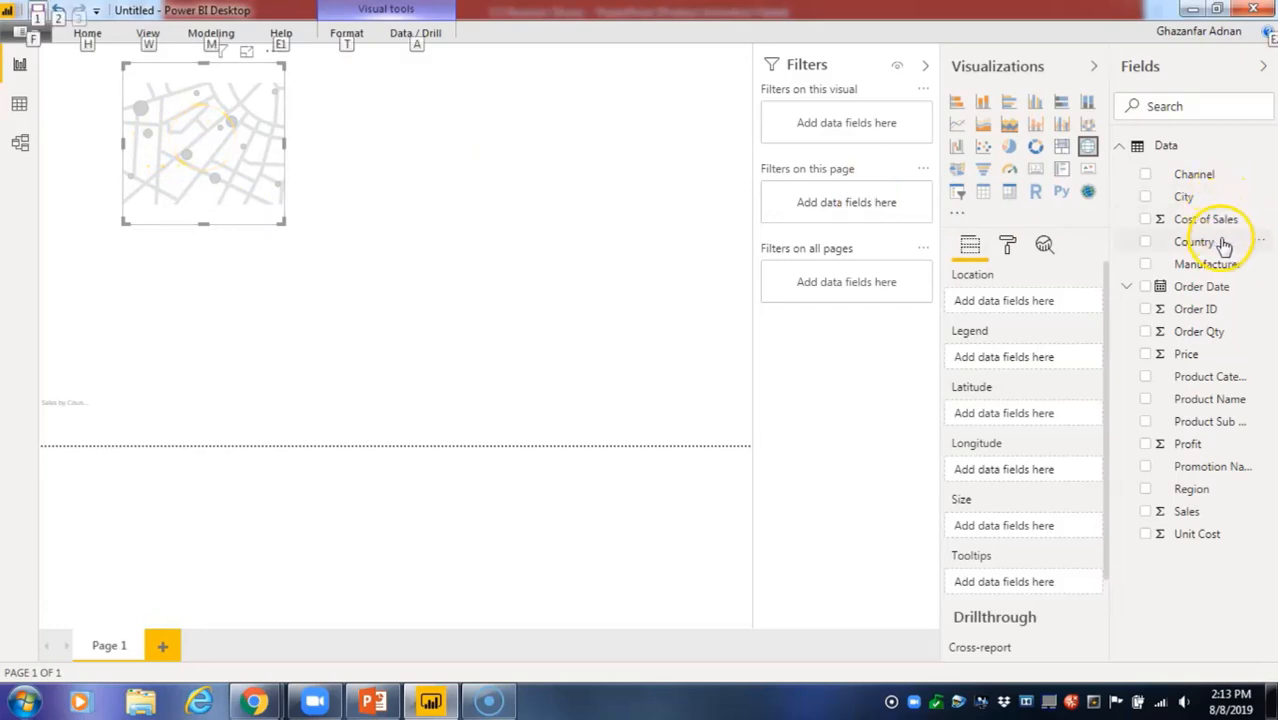
Assign Country as the map's location field and enlarge the map across most of the page width.
left_click_drag(1221, 243, 1030, 296)
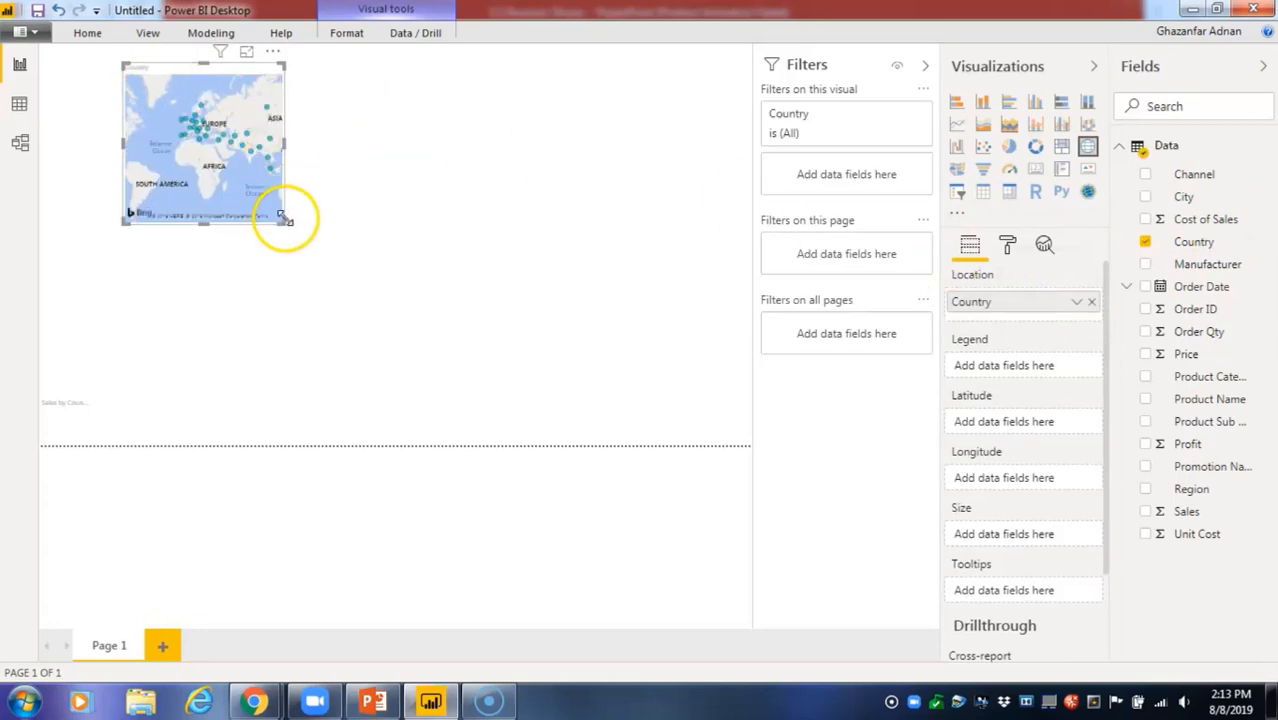
left_click_drag(285, 218, 668, 330)
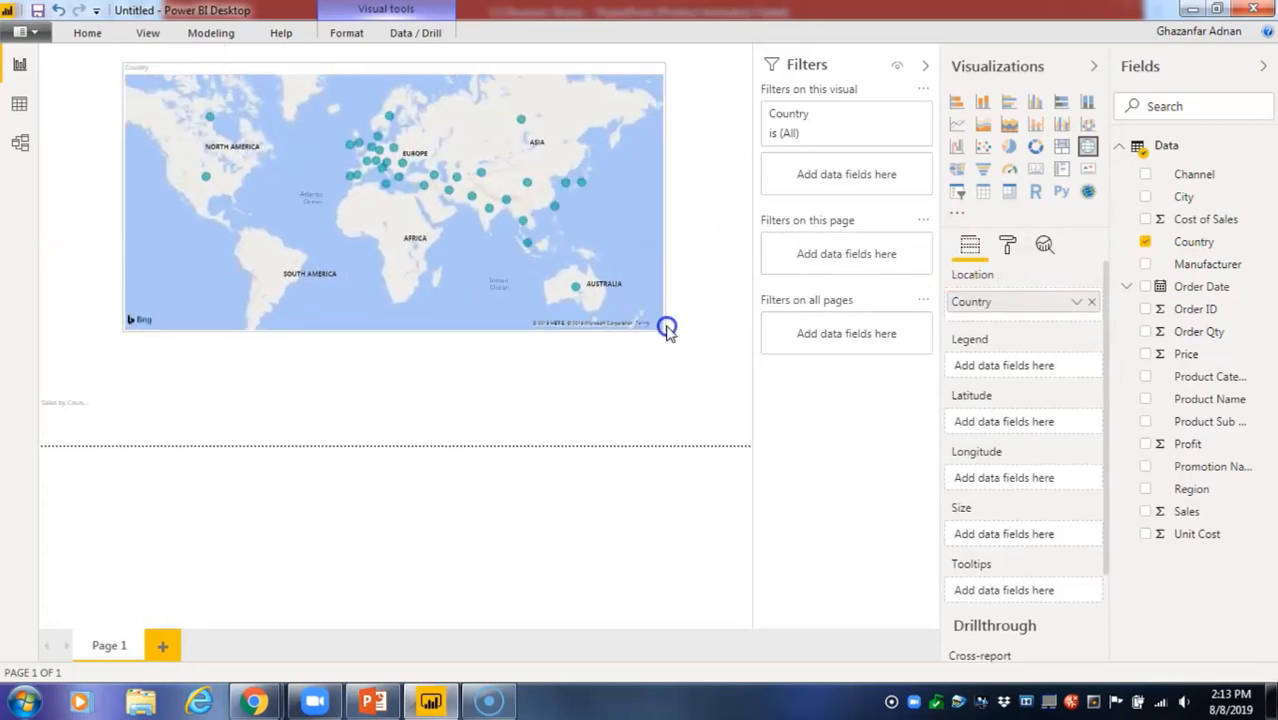
left_click(668, 330)
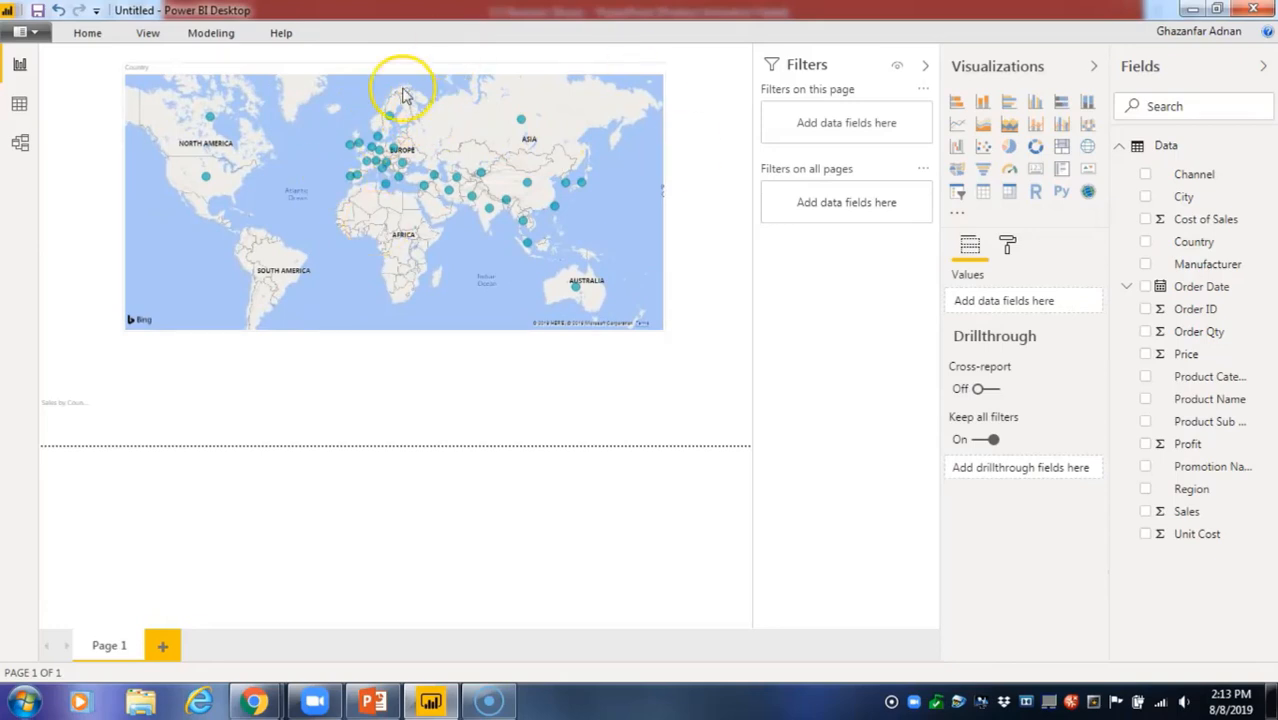
left_click(1012, 248)
left_click(1013, 322)
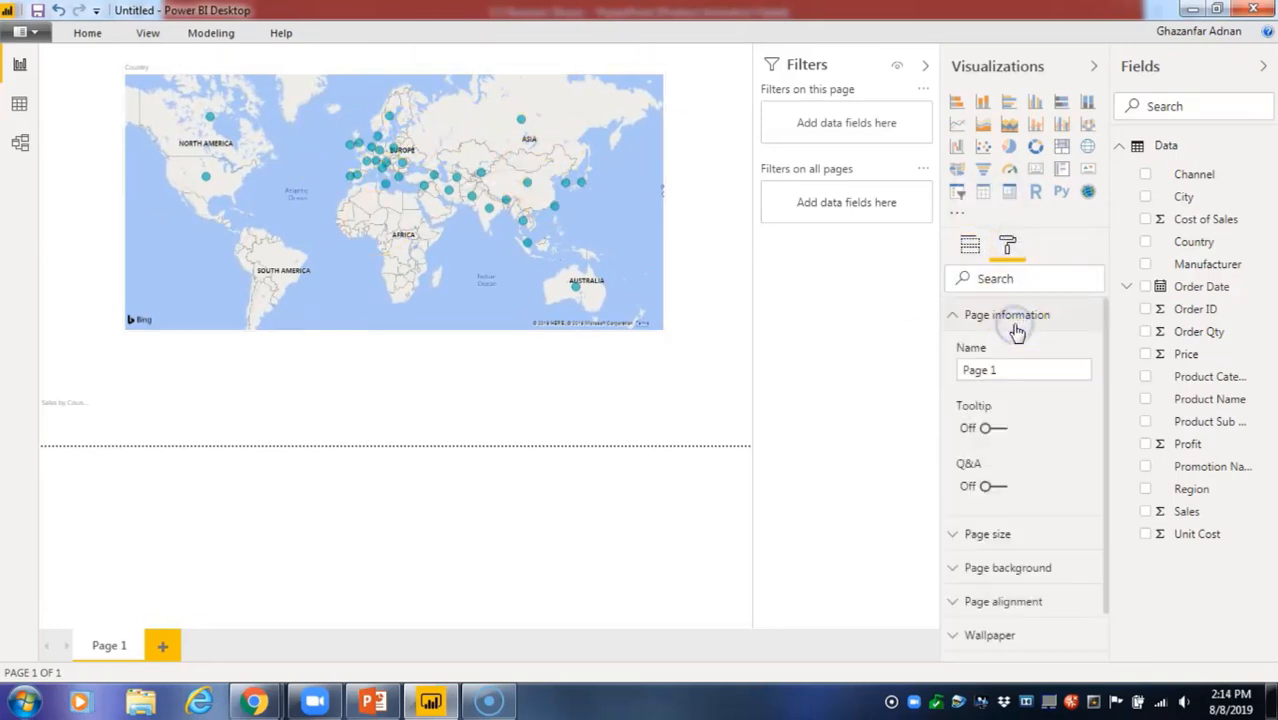
scroll(1016, 333, "down", 1)
left_click(1025, 478)
scroll(1027, 485, "down", 3)
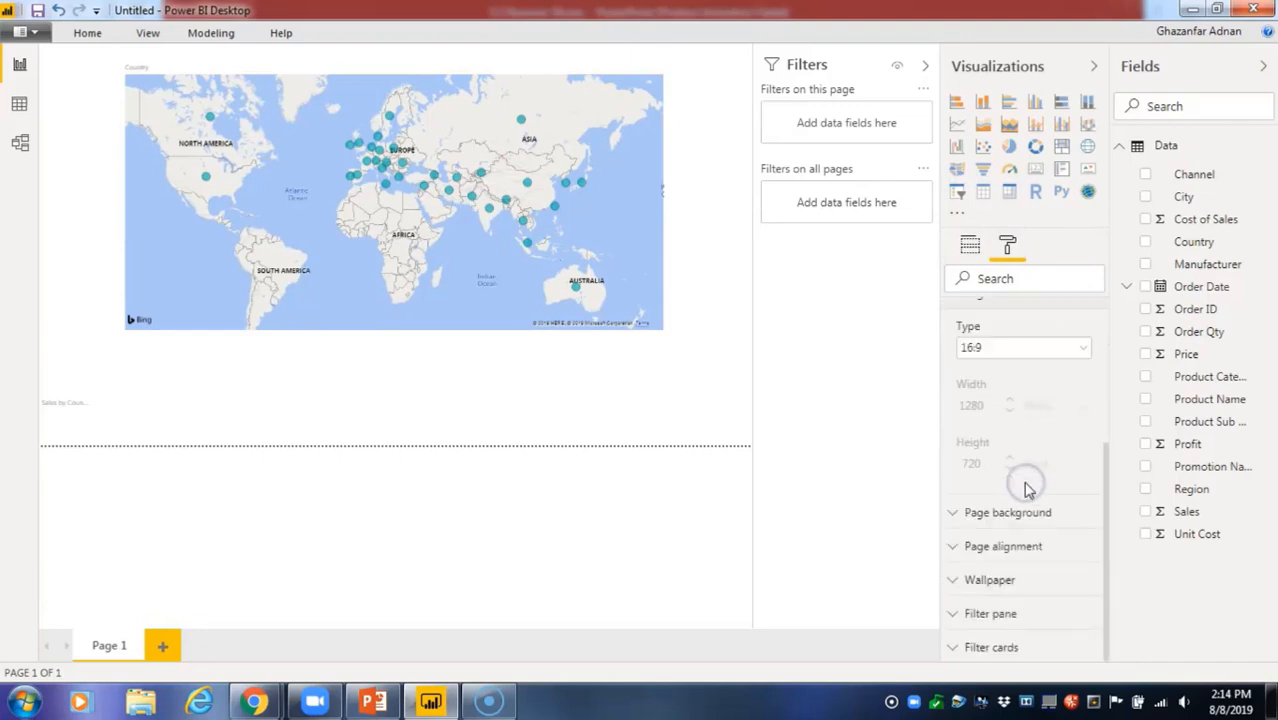
Try a bubble size of 12 on the map and revert the bubbles to their default size.
left_click(605, 196)
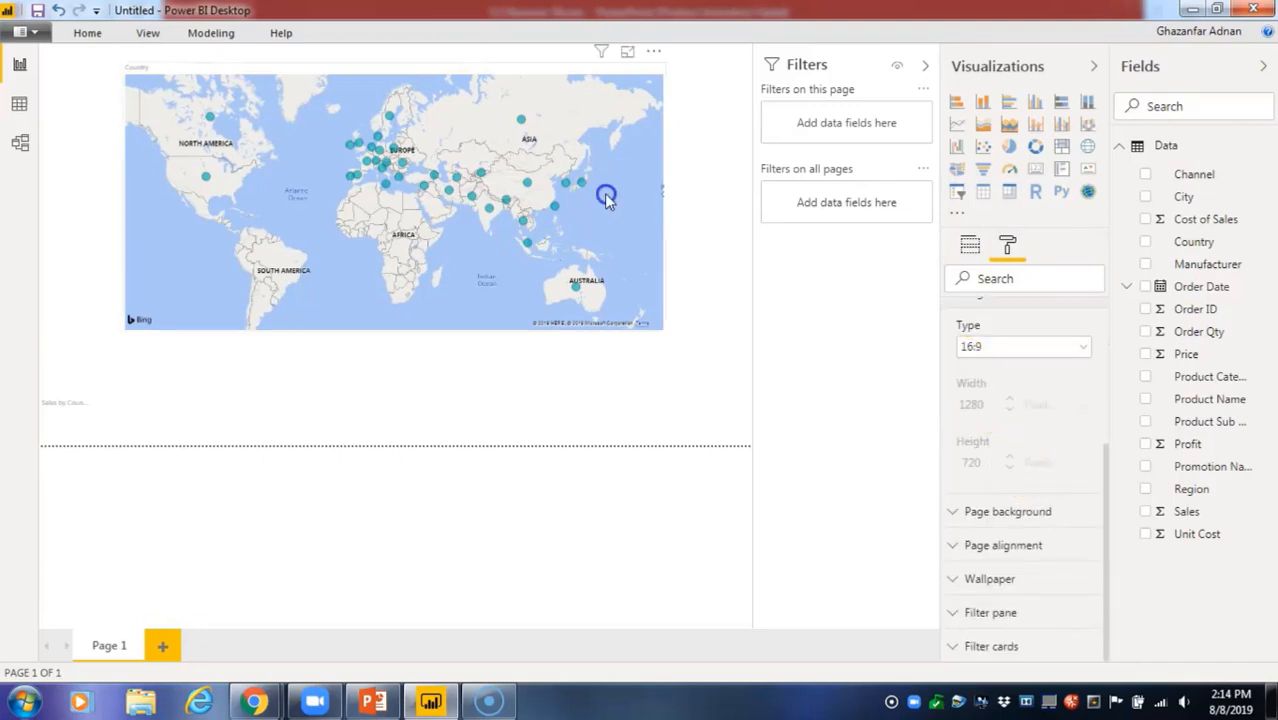
left_click(1003, 250)
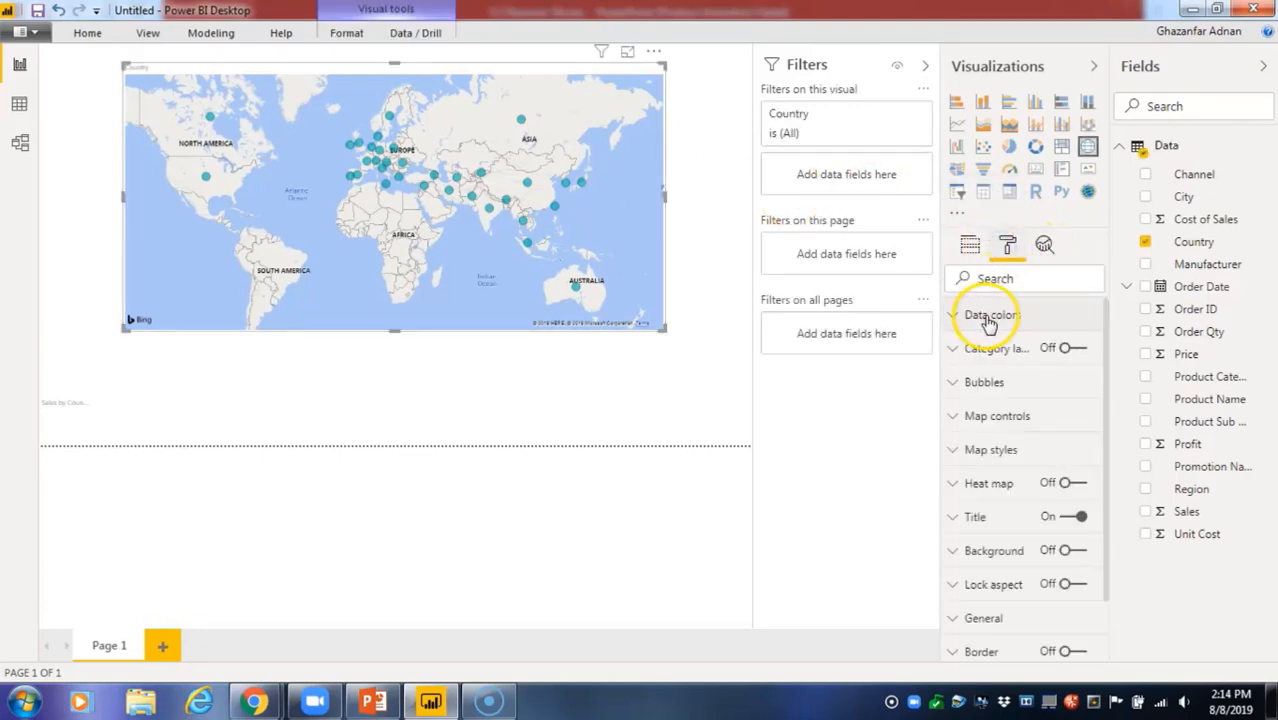
left_click(982, 384)
scroll(985, 383, "down", 2)
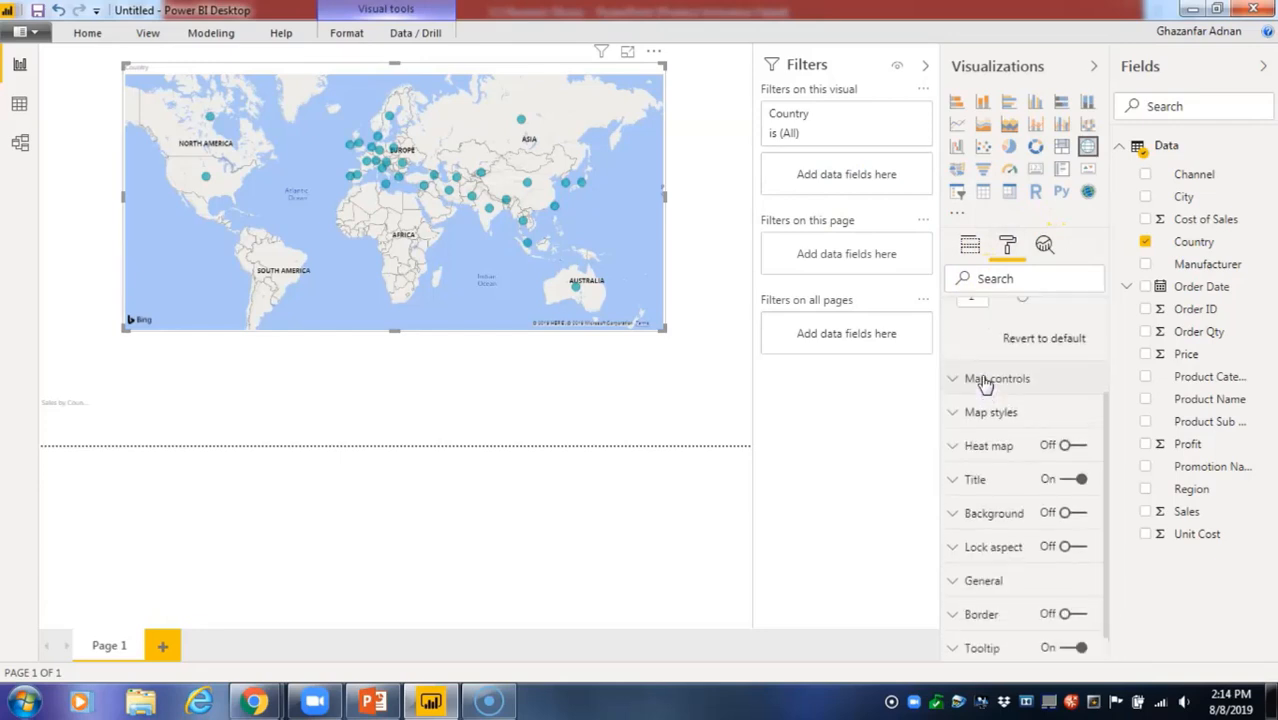
scroll(985, 383, "up", 2)
mouse_move(1016, 386)
left_mouse_down()
mouse_move(1082, 391)
mouse_move(1029, 390)
left_mouse_up()
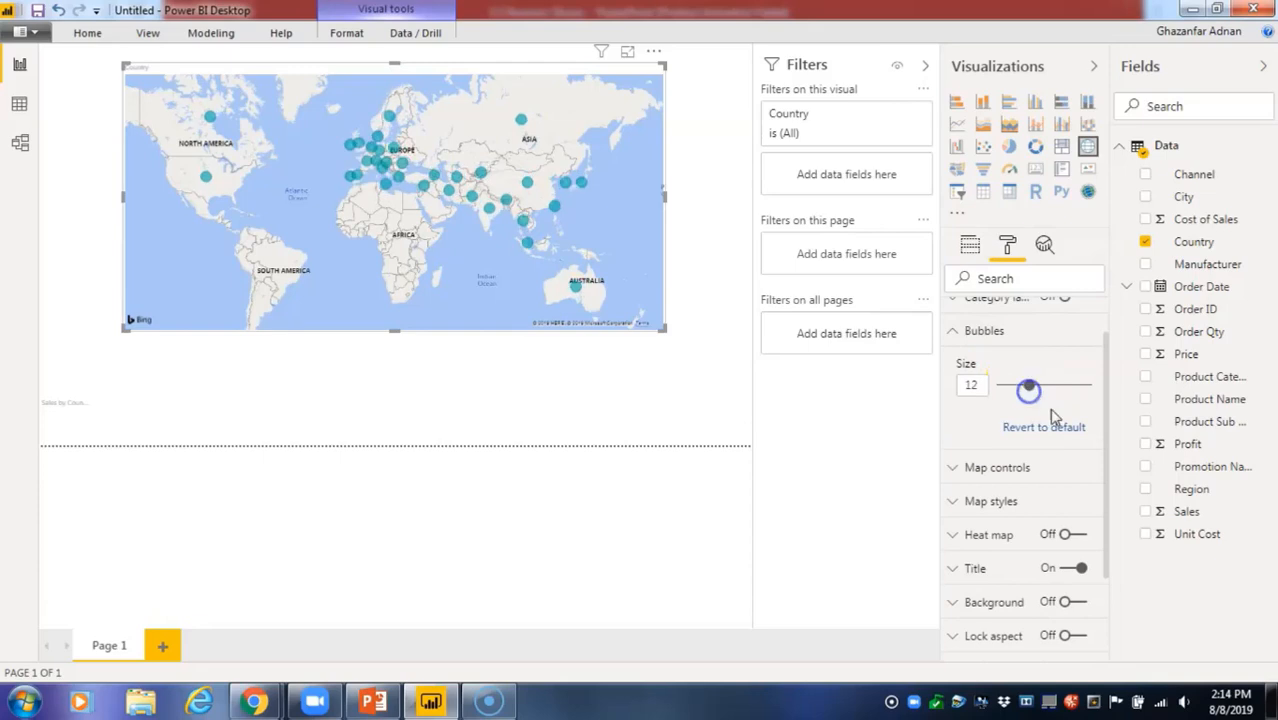
left_click(1053, 427)
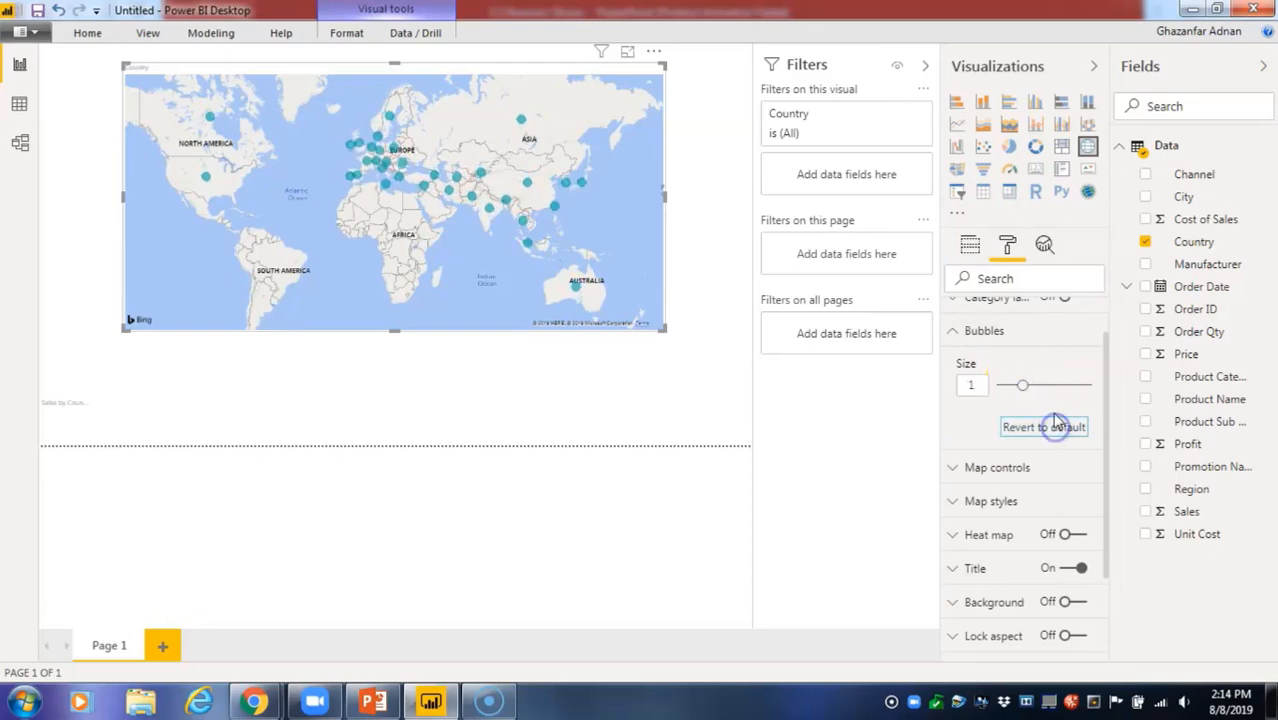
left_click(966, 331)
Try the heat map option on the Country map and turn it off again.
left_click(993, 431)
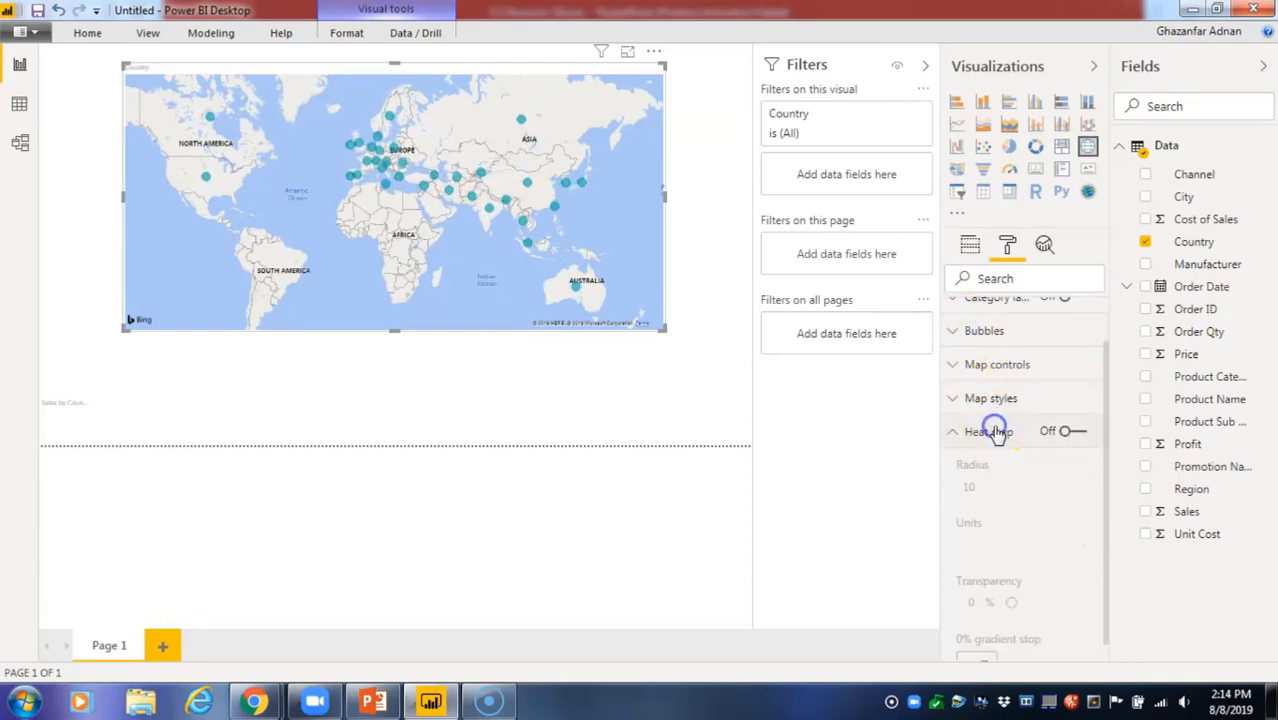
left_click(1063, 431)
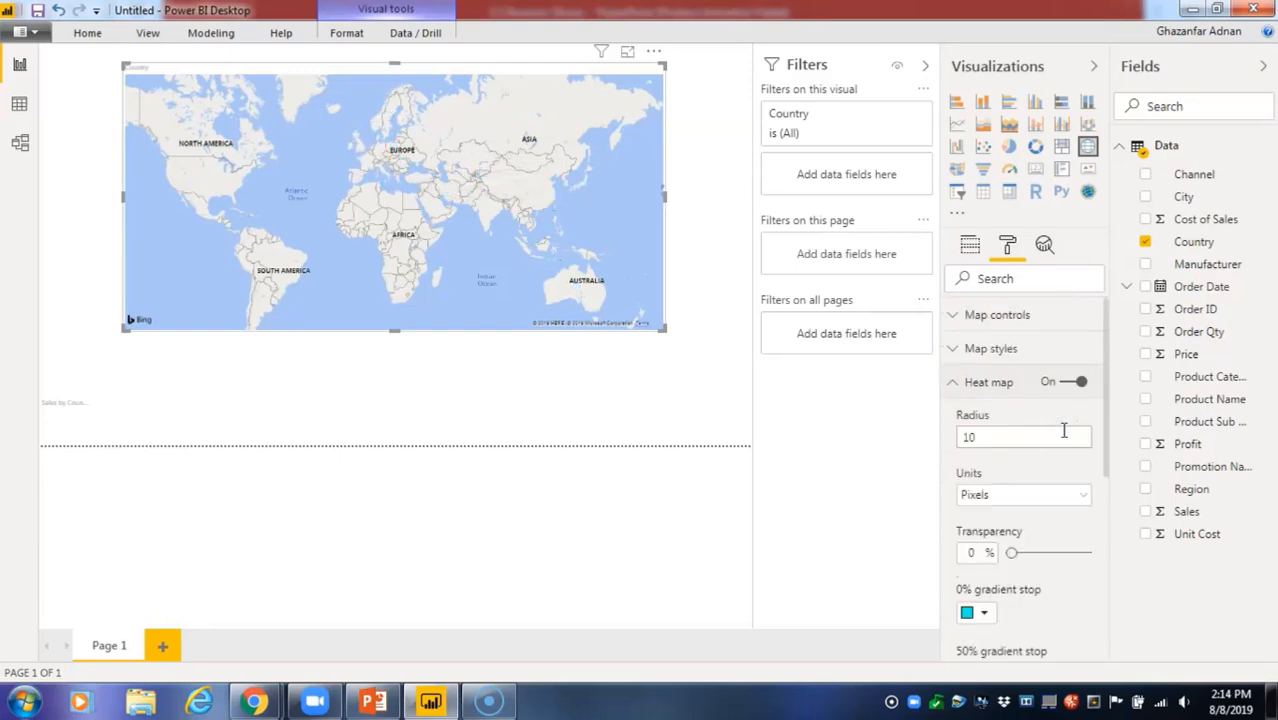
left_click(1072, 381)
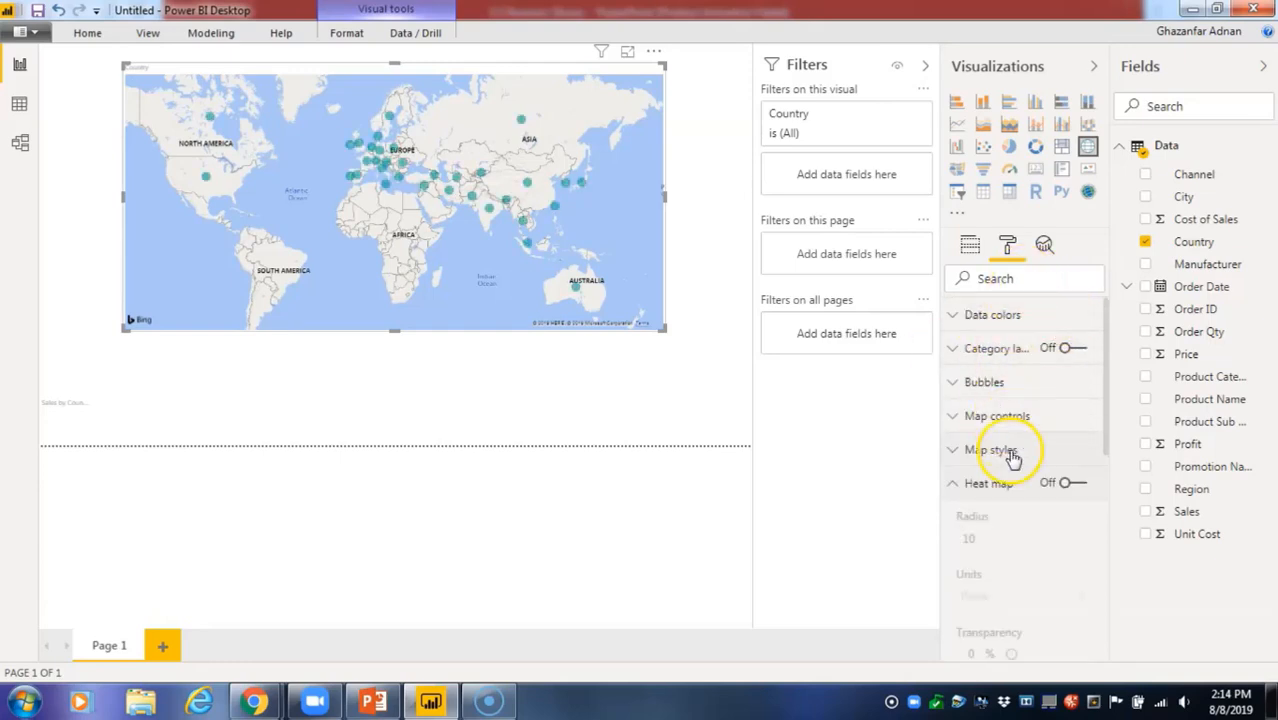
Size the map's bubbles by Sales and inspect the United States bubble's details.
left_click(969, 246)
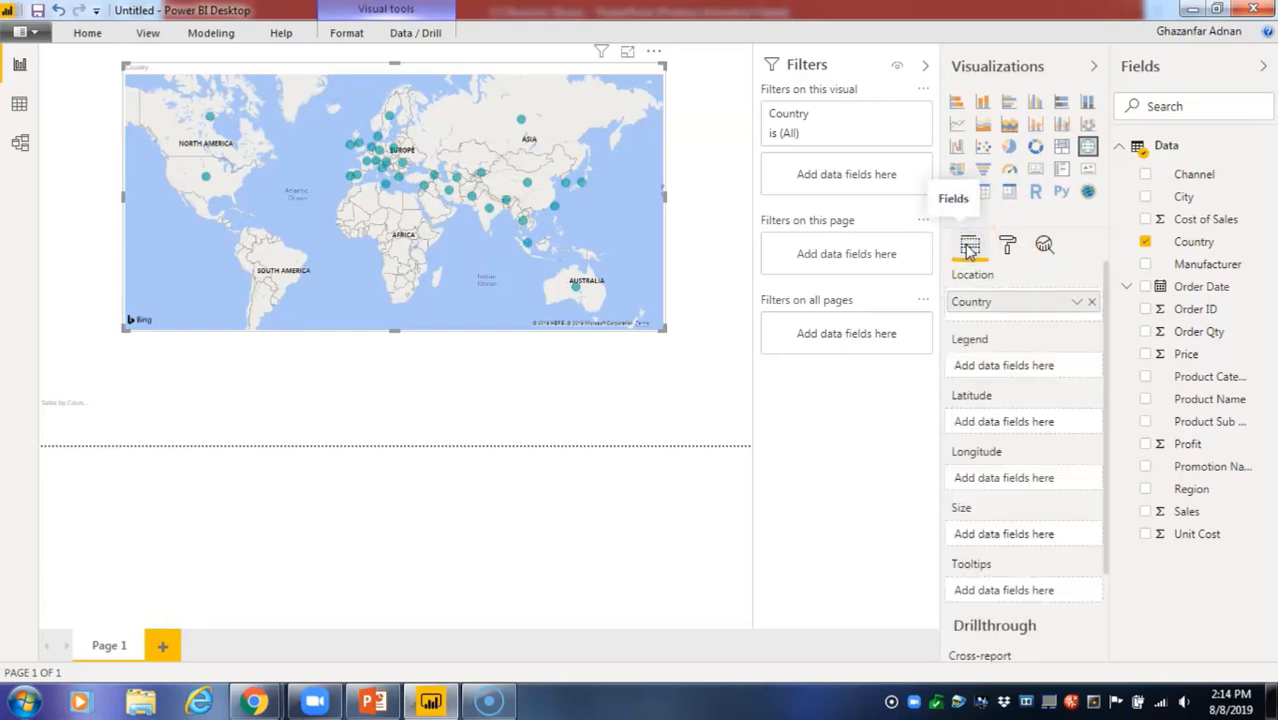
left_click(1145, 511)
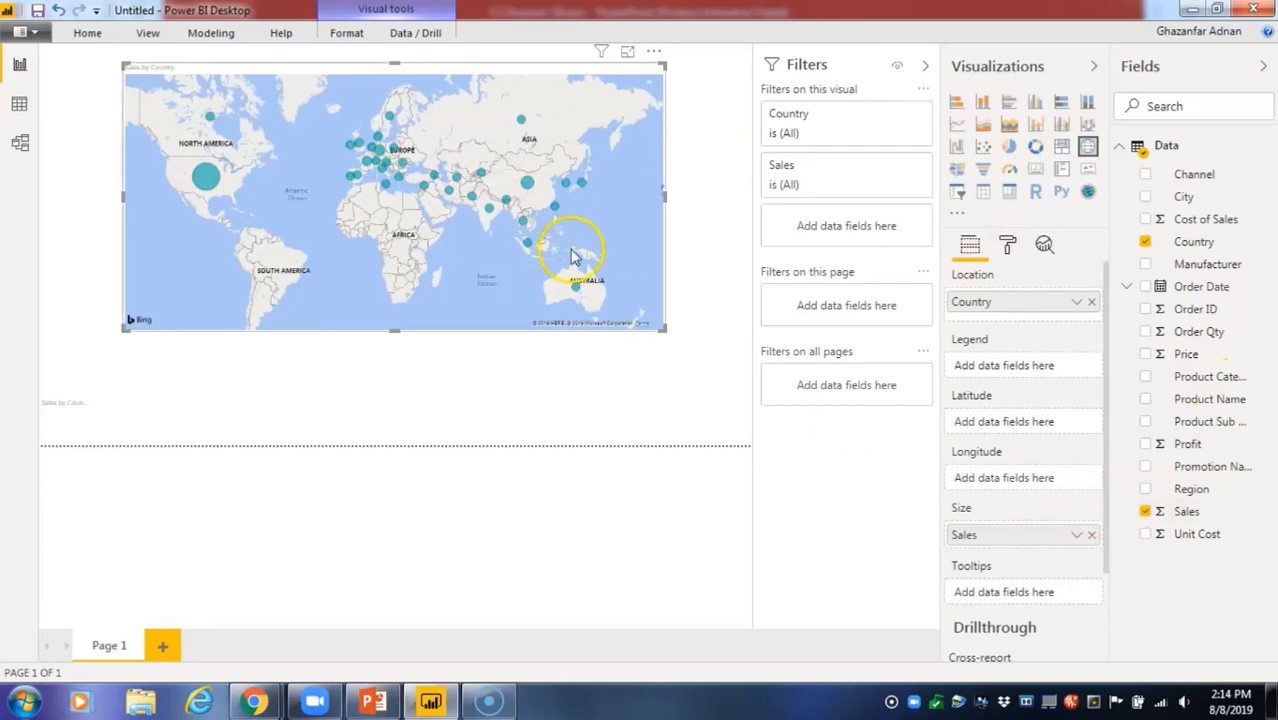
mouse_move(205, 182)
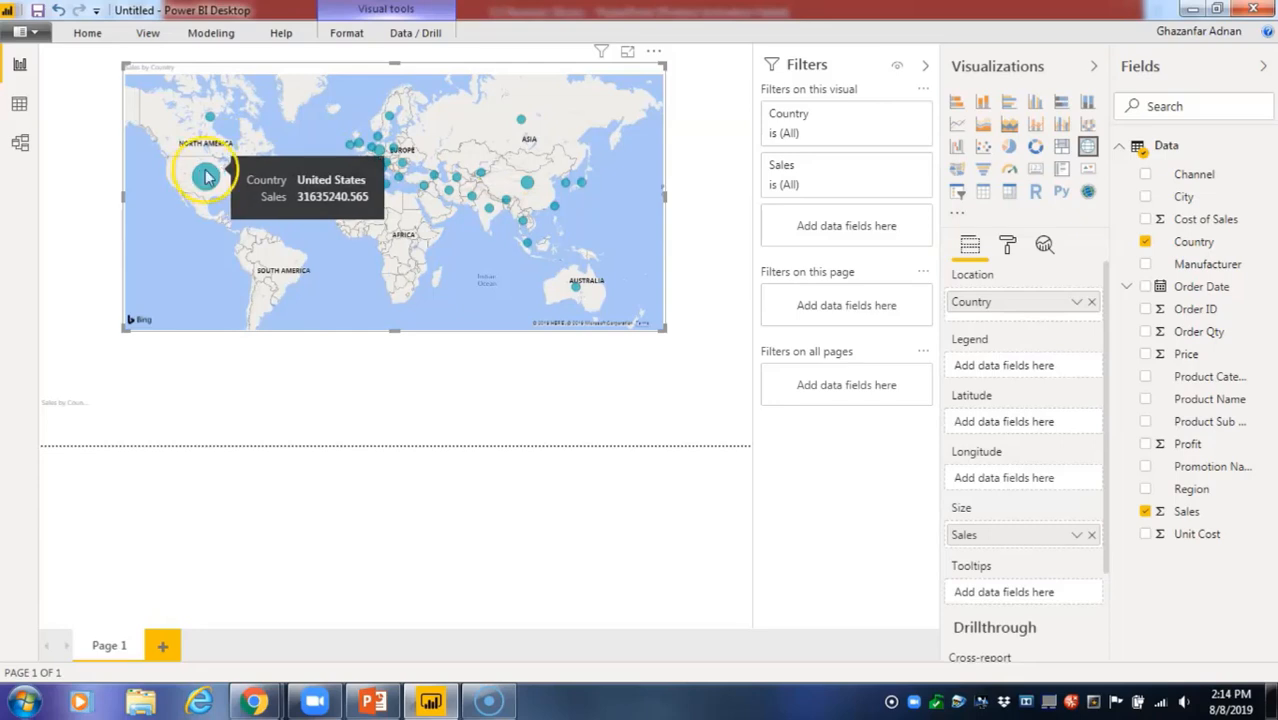
left_click(208, 199)
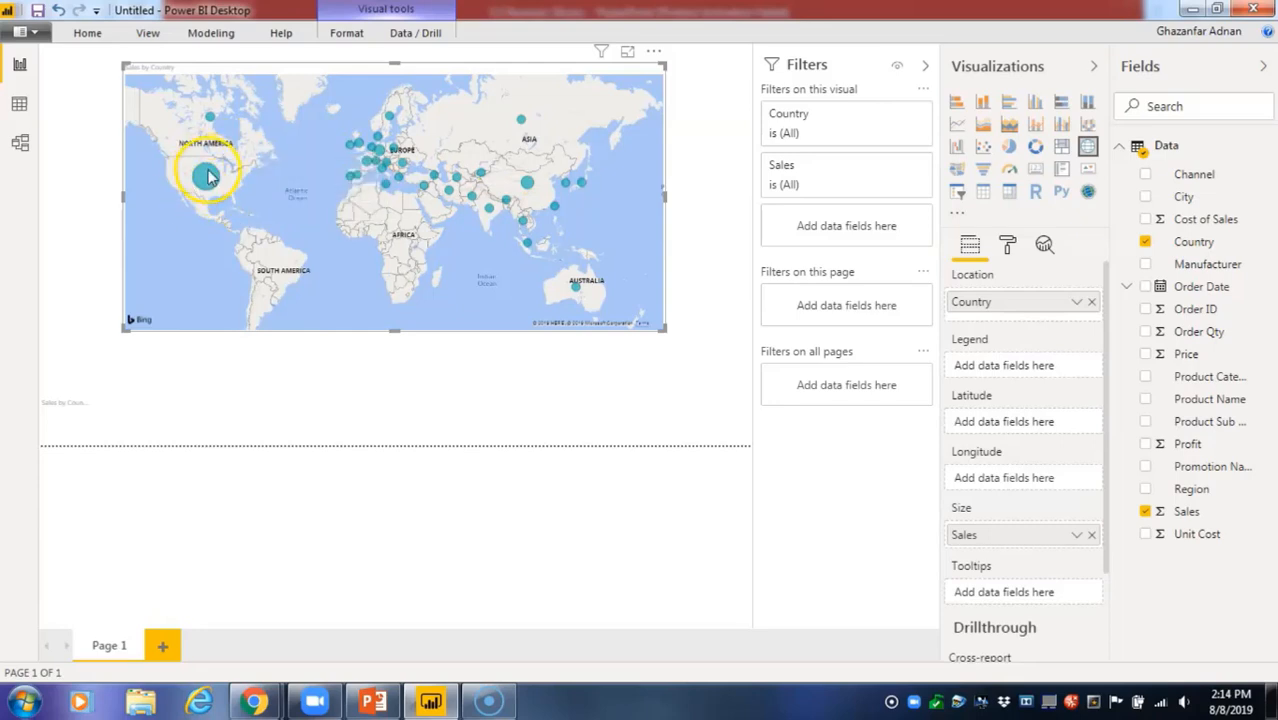
mouse_move(203, 188)
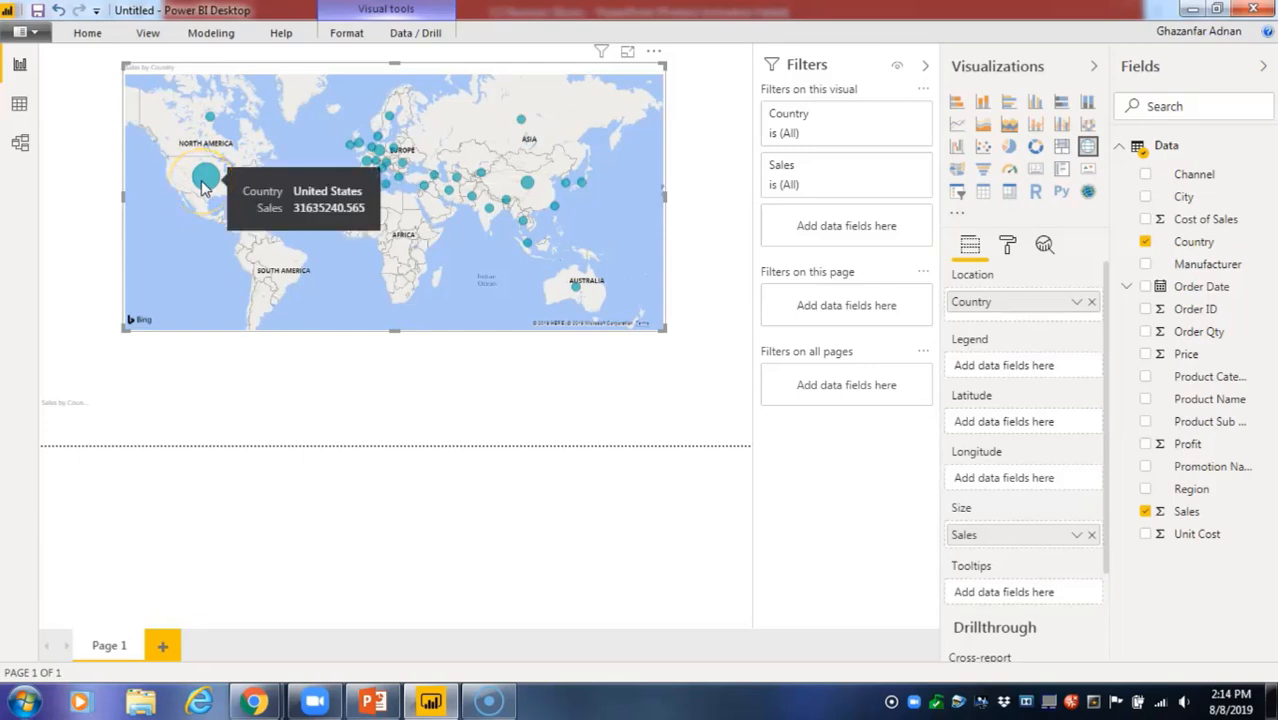
Replace Sales with Profit as the map's size field and convert the visual to an ArcGIS map.
left_click(1092, 537)
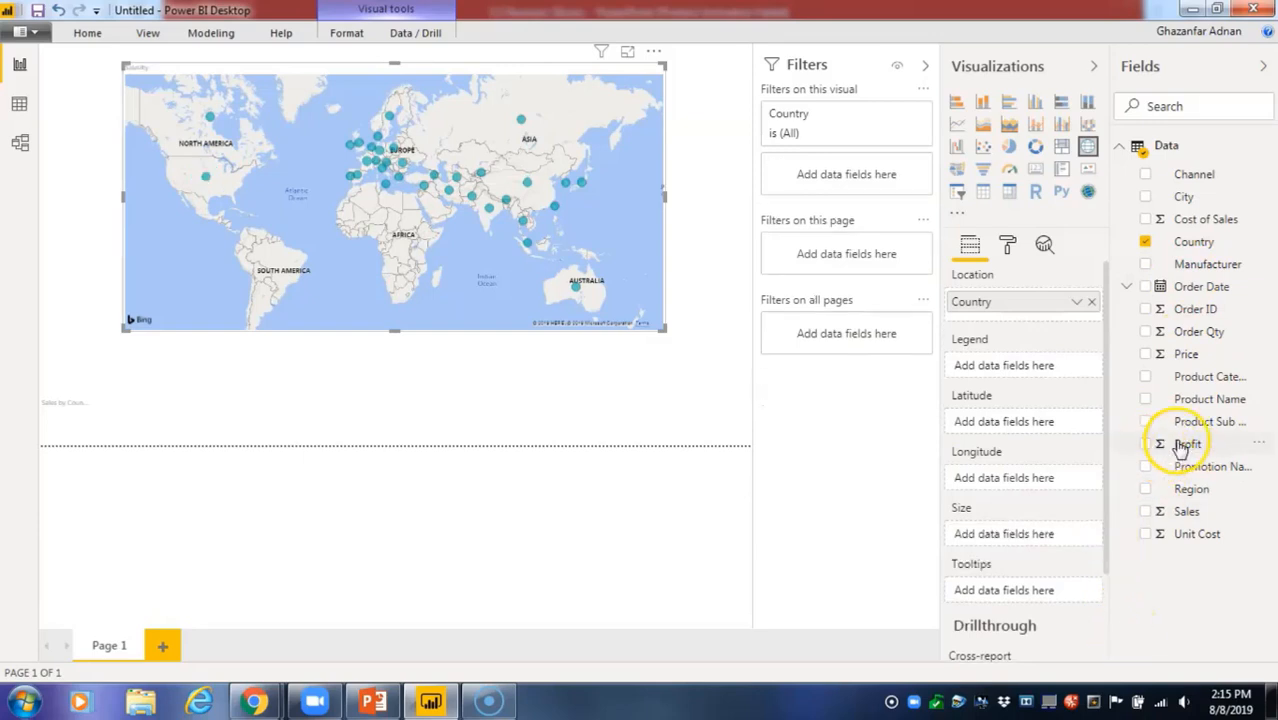
left_click_drag(1110, 445, 1001, 531)
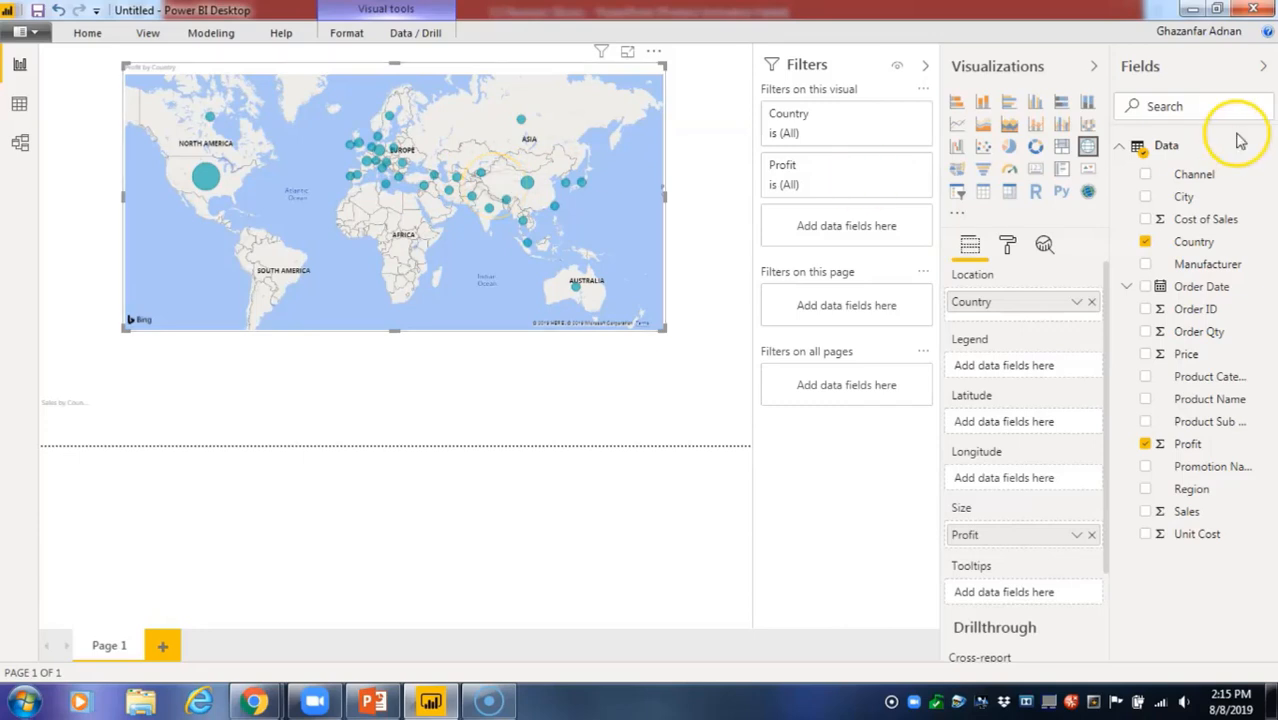
left_click(1090, 192)
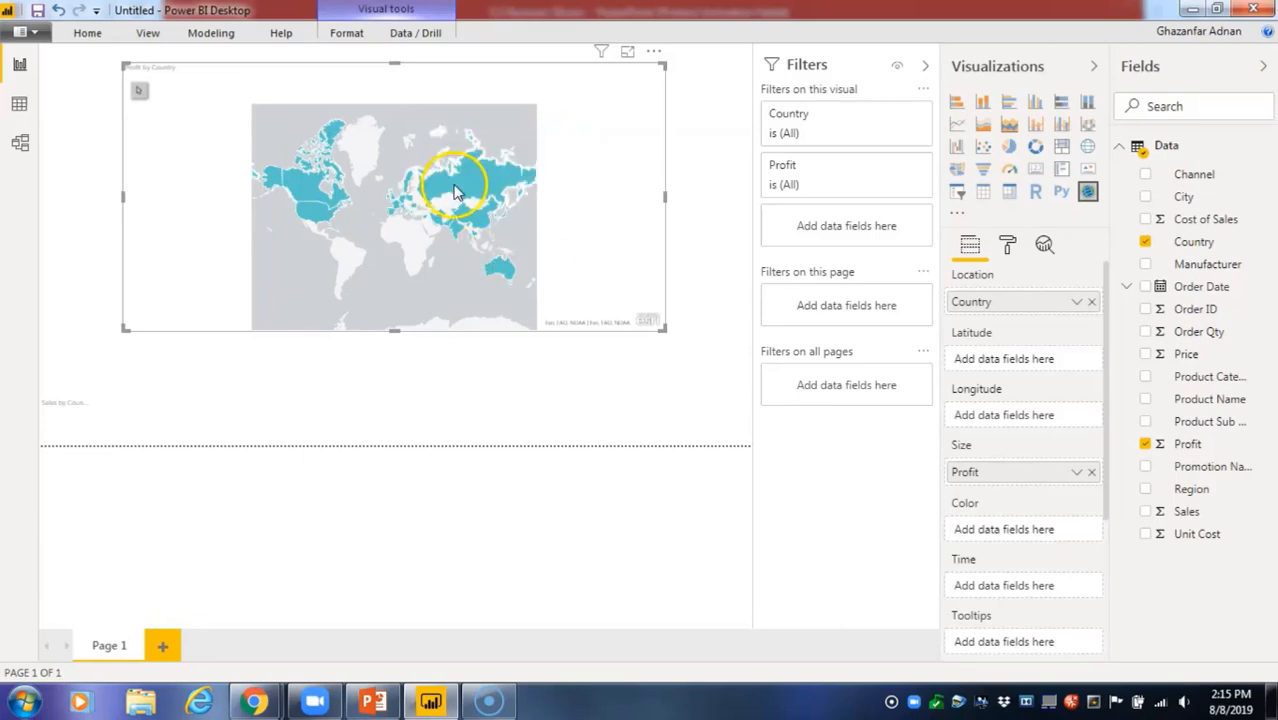
Examine the ArcGIS map's country details, selection tool, map navigation and sign-in options.
mouse_move(455, 190)
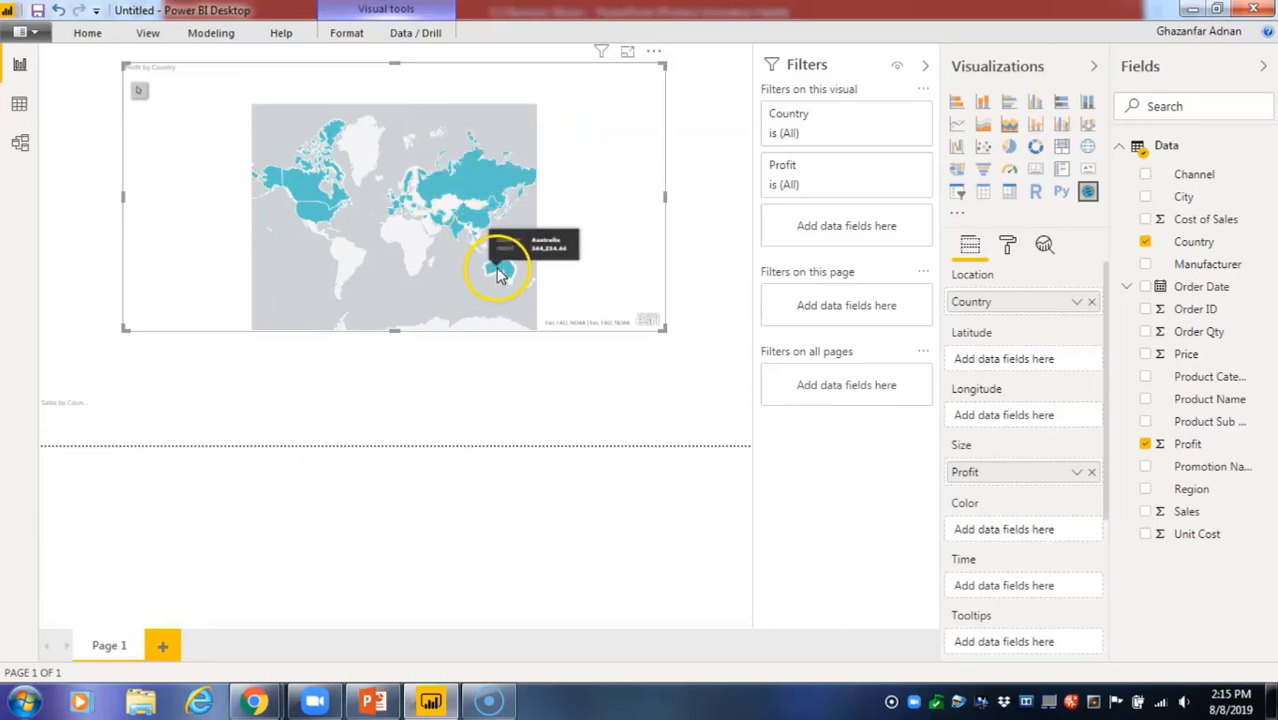
left_click(450, 230)
left_click(141, 89)
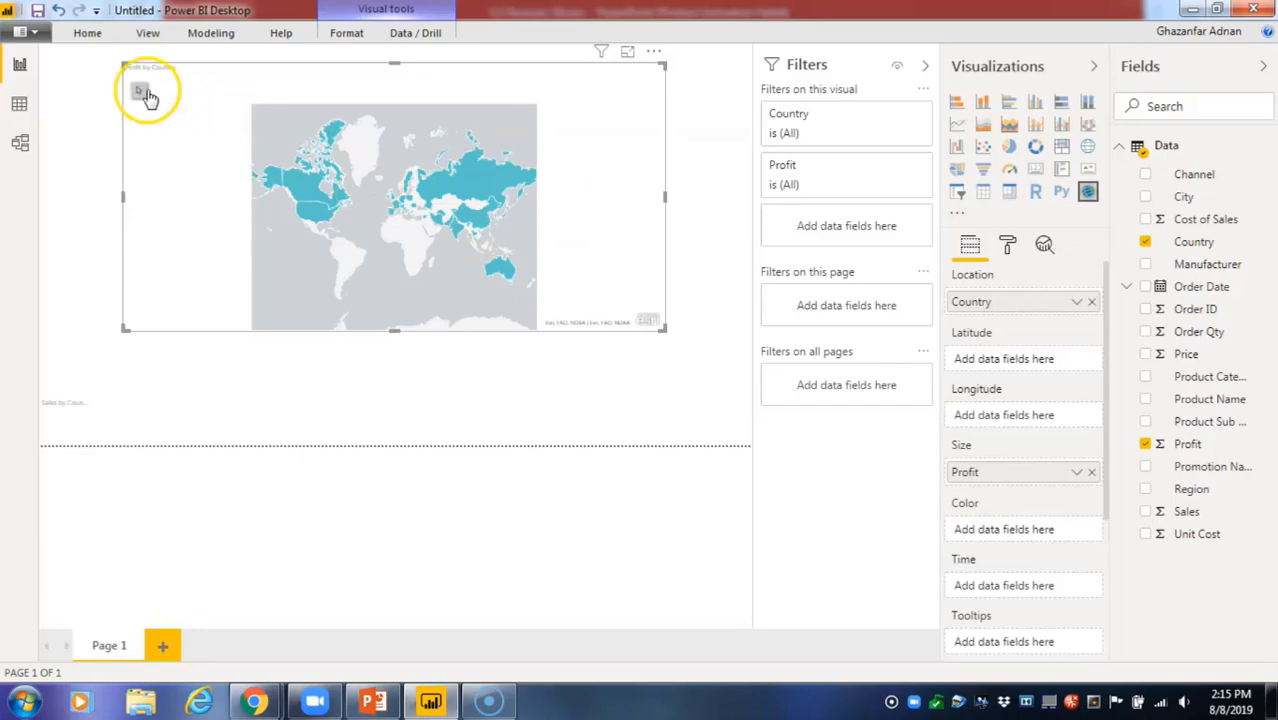
left_click(141, 89)
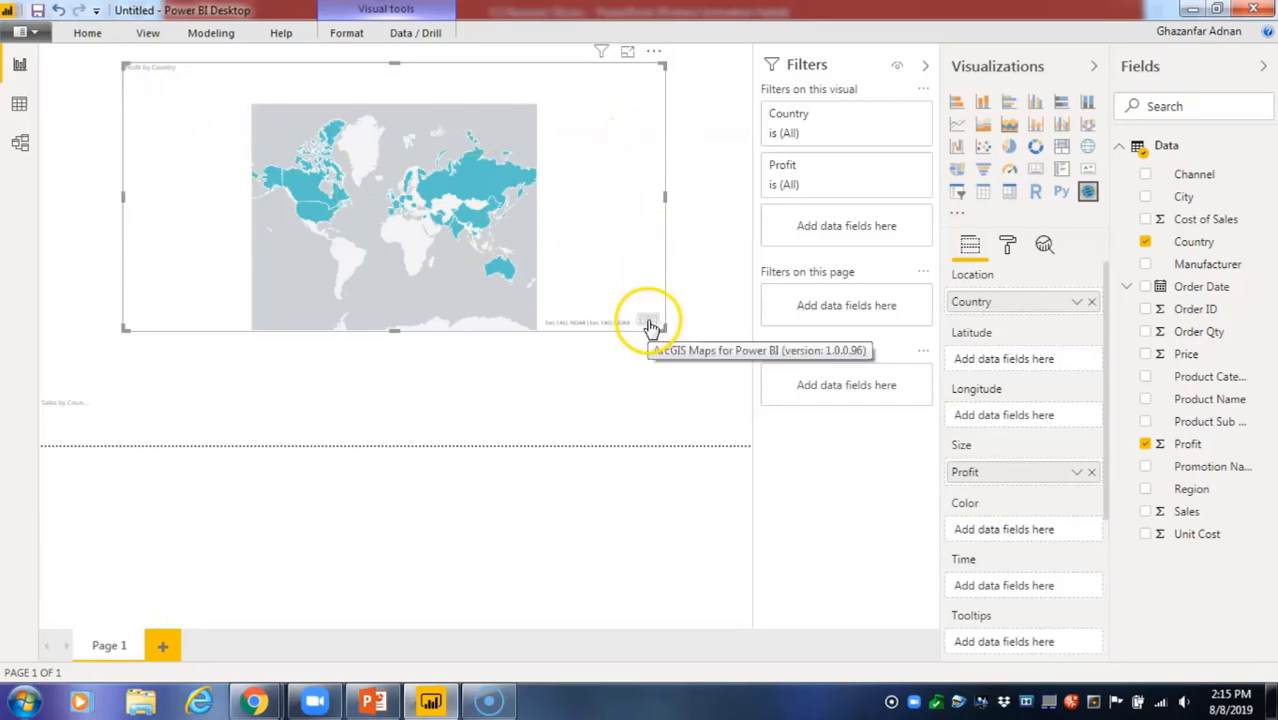
scroll(508, 197, "up", 3)
left_click_drag(528, 177, 665, 157)
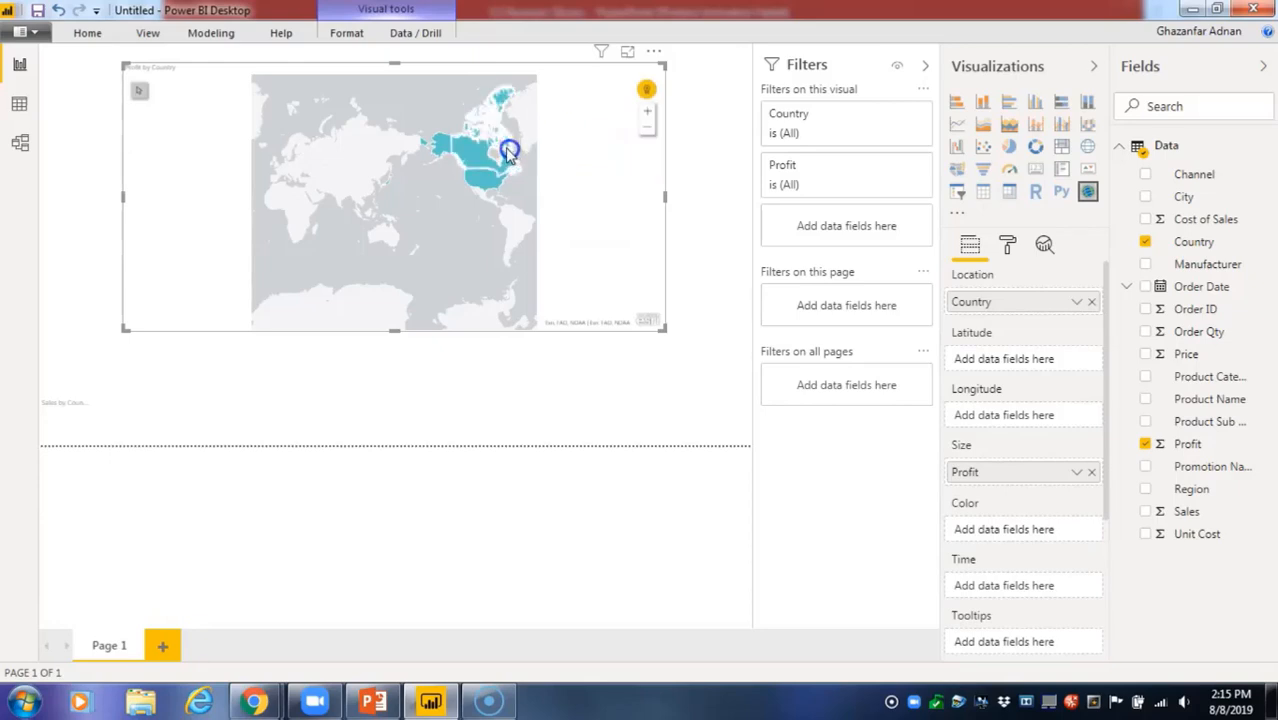
left_click(646, 91)
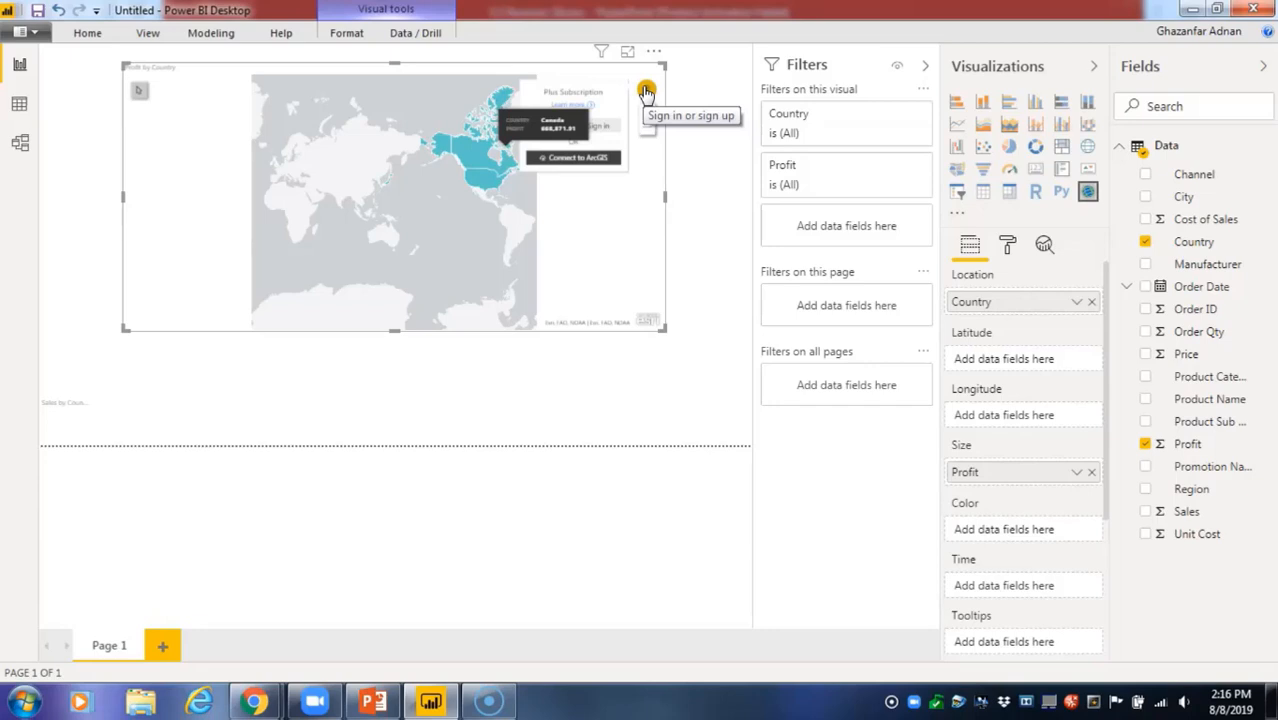
left_click(645, 278)
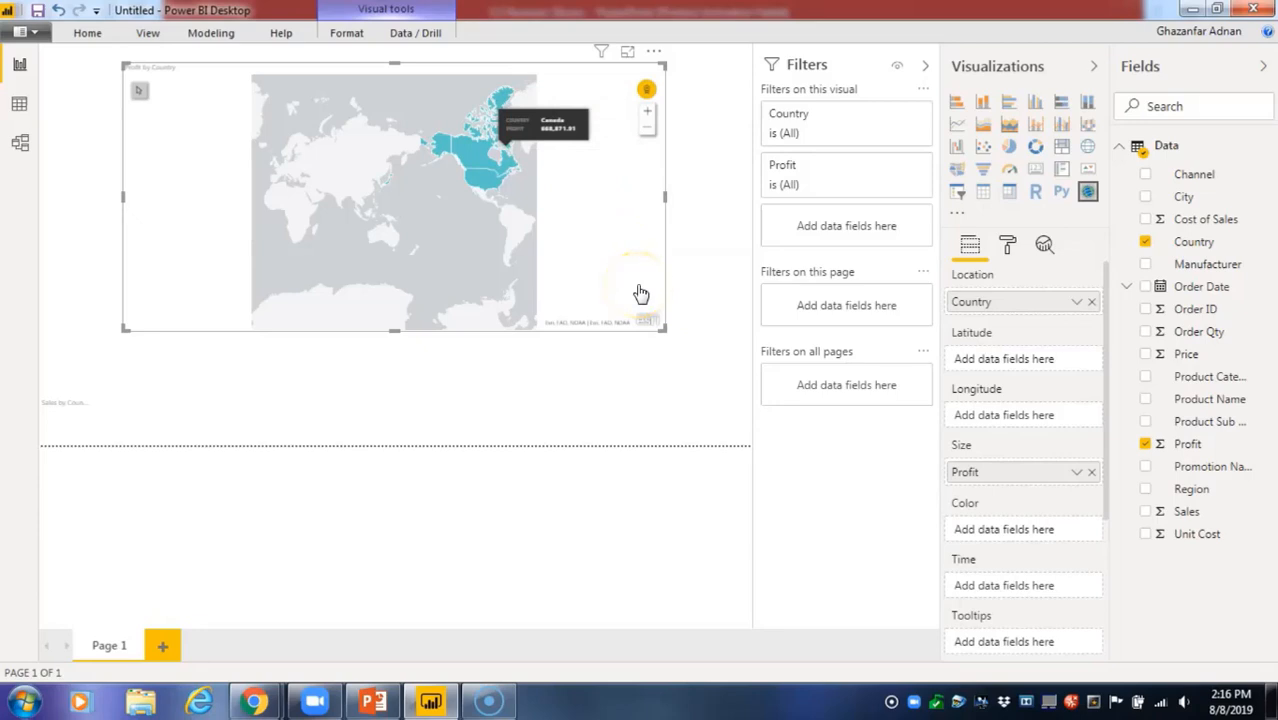
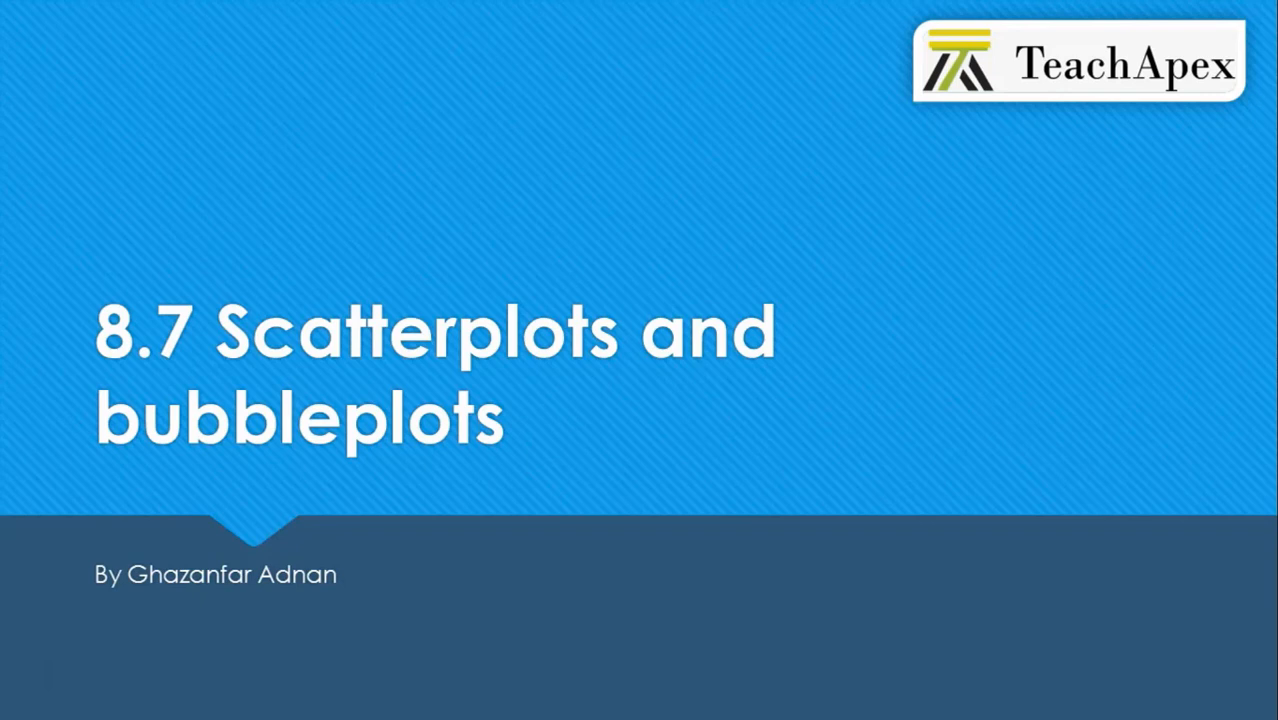
Switch to the blank Power BI Desktop report and load the Data table from an Excel workbook.
left_click(43, 676)
left_click(490, 703)
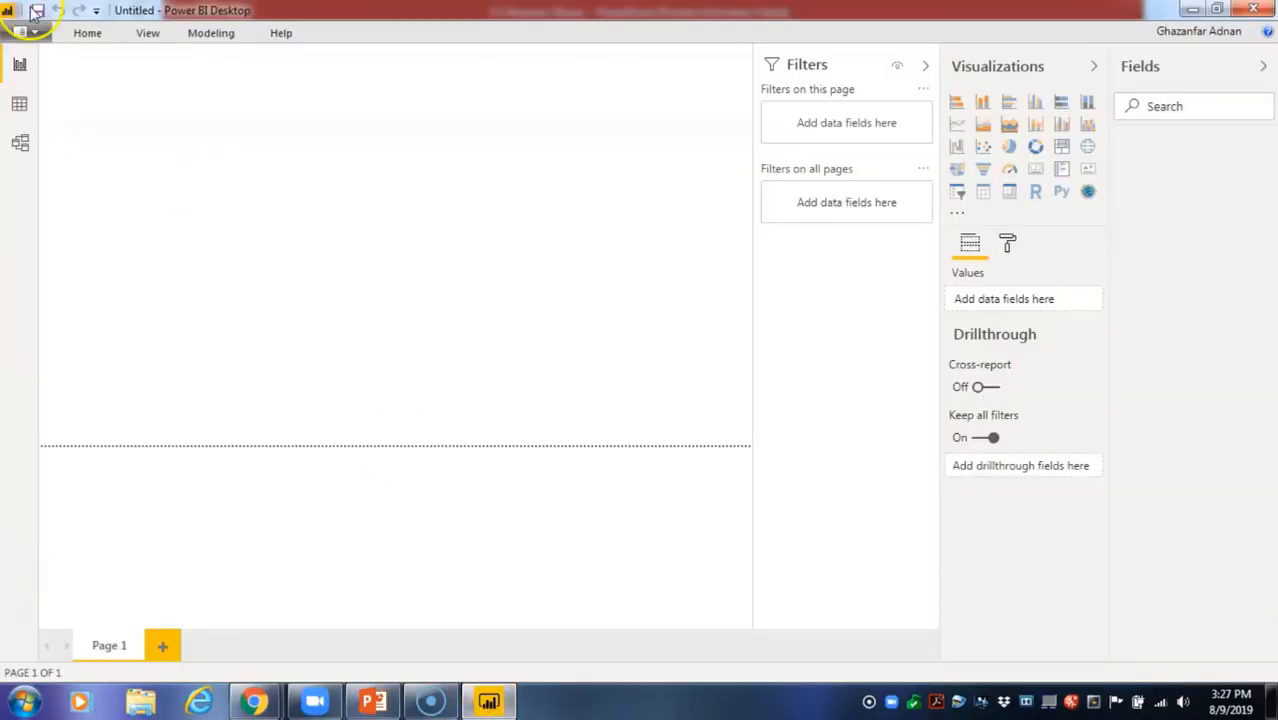
left_click(88, 32)
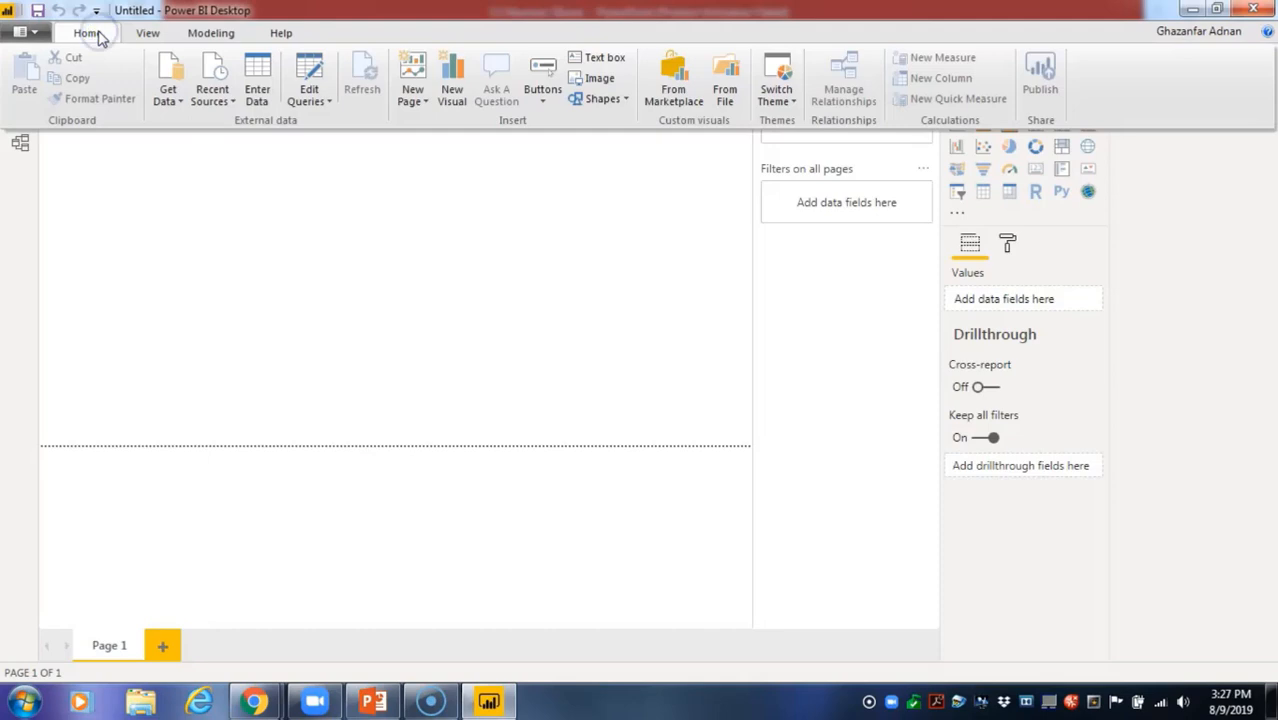
left_click(165, 100)
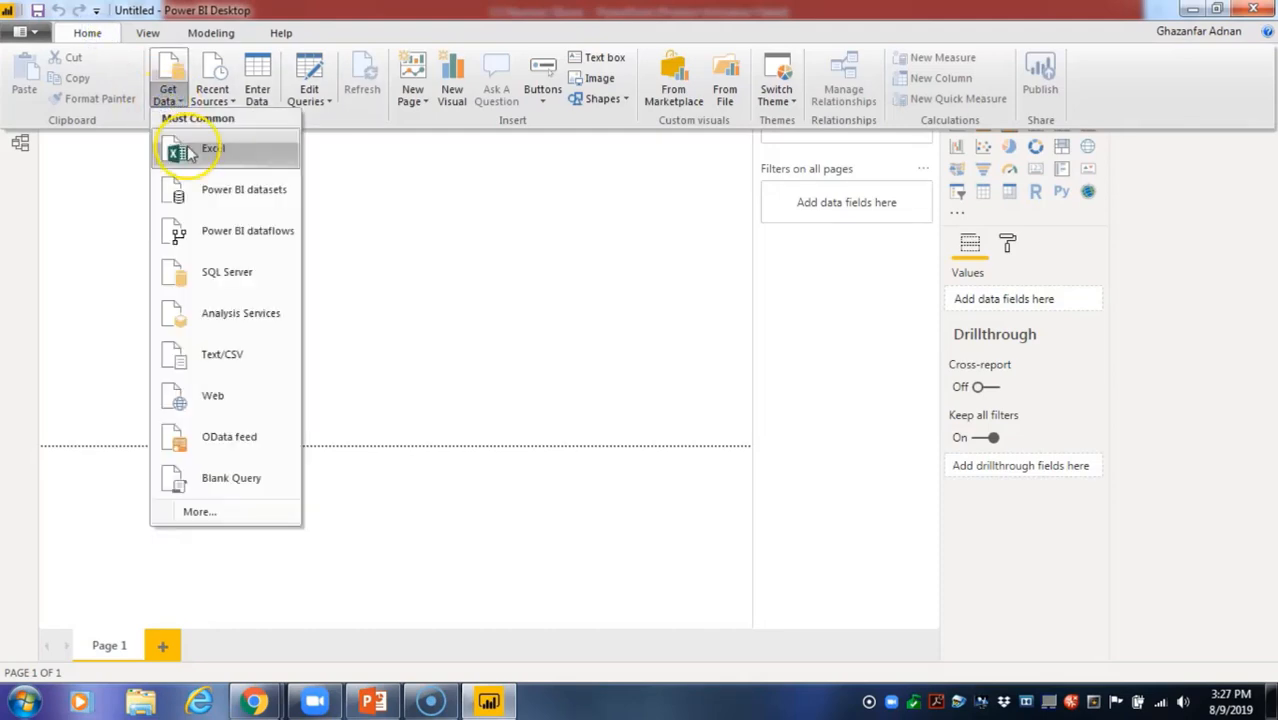
left_click(175, 149)
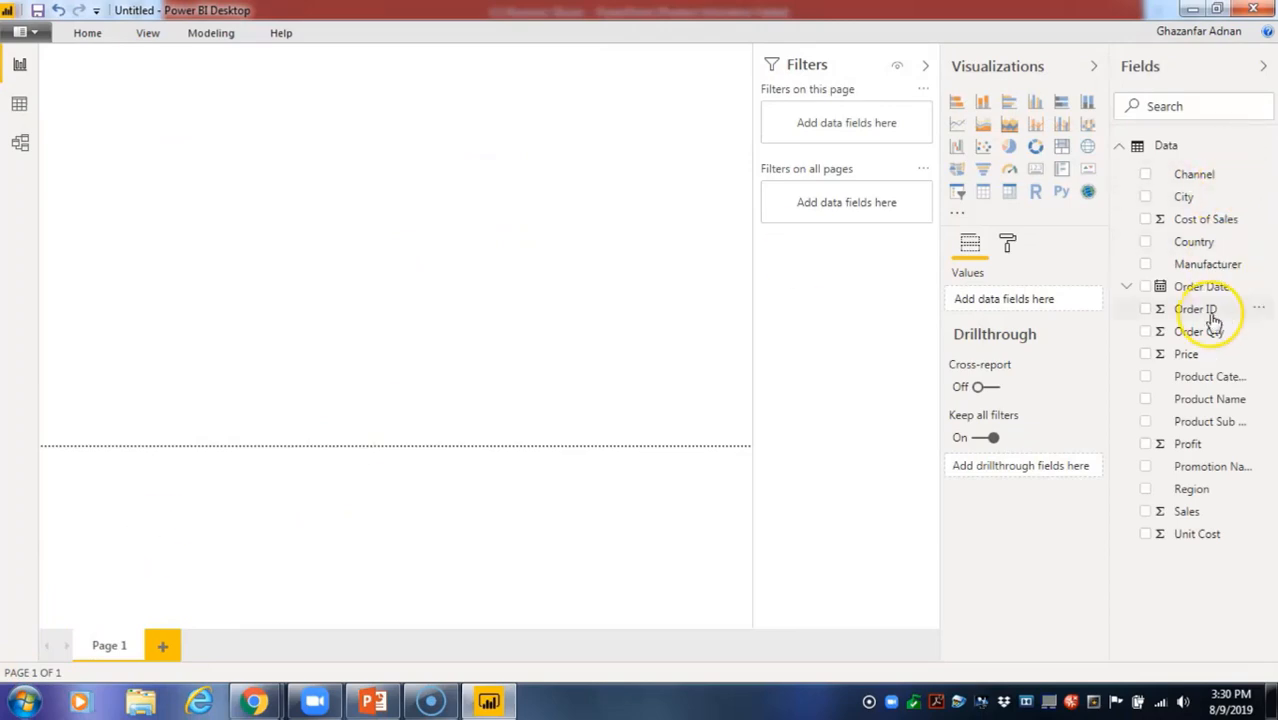
Add a scatter chart, enlarge it moderately and place it near the page's upper-left corner.
left_click(983, 150)
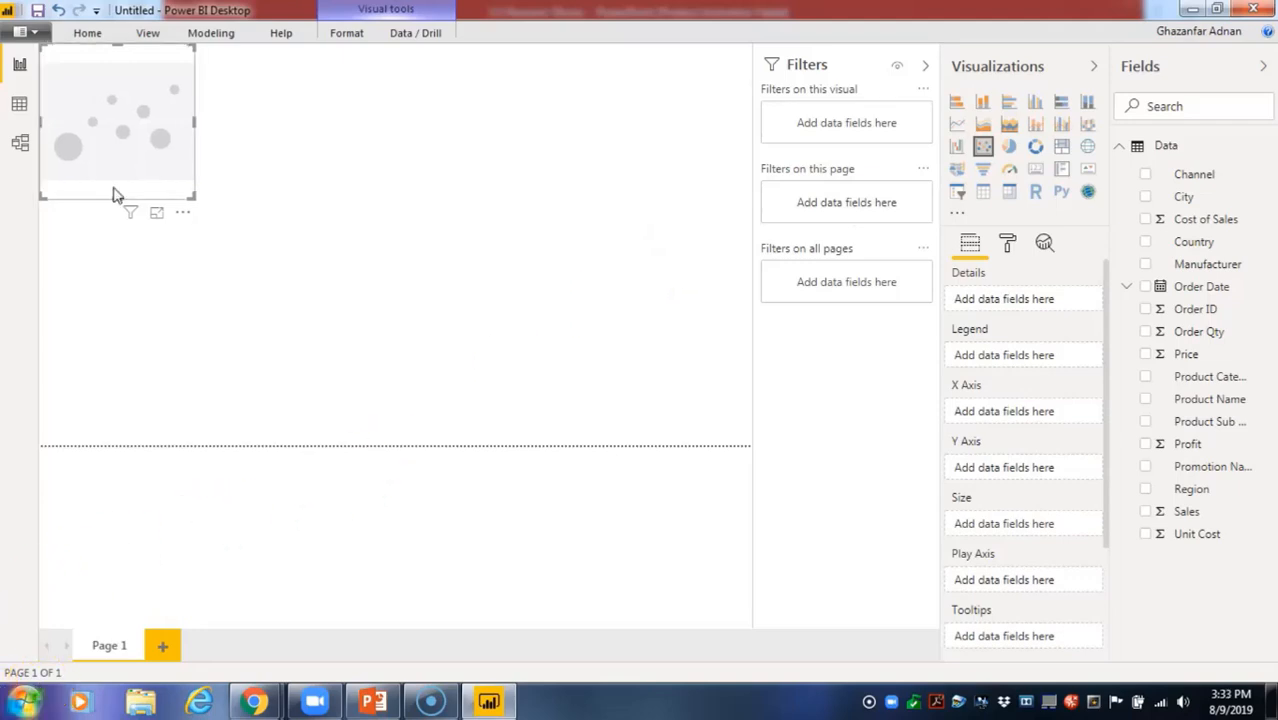
left_click(128, 122)
left_click_drag(128, 122, 193, 163)
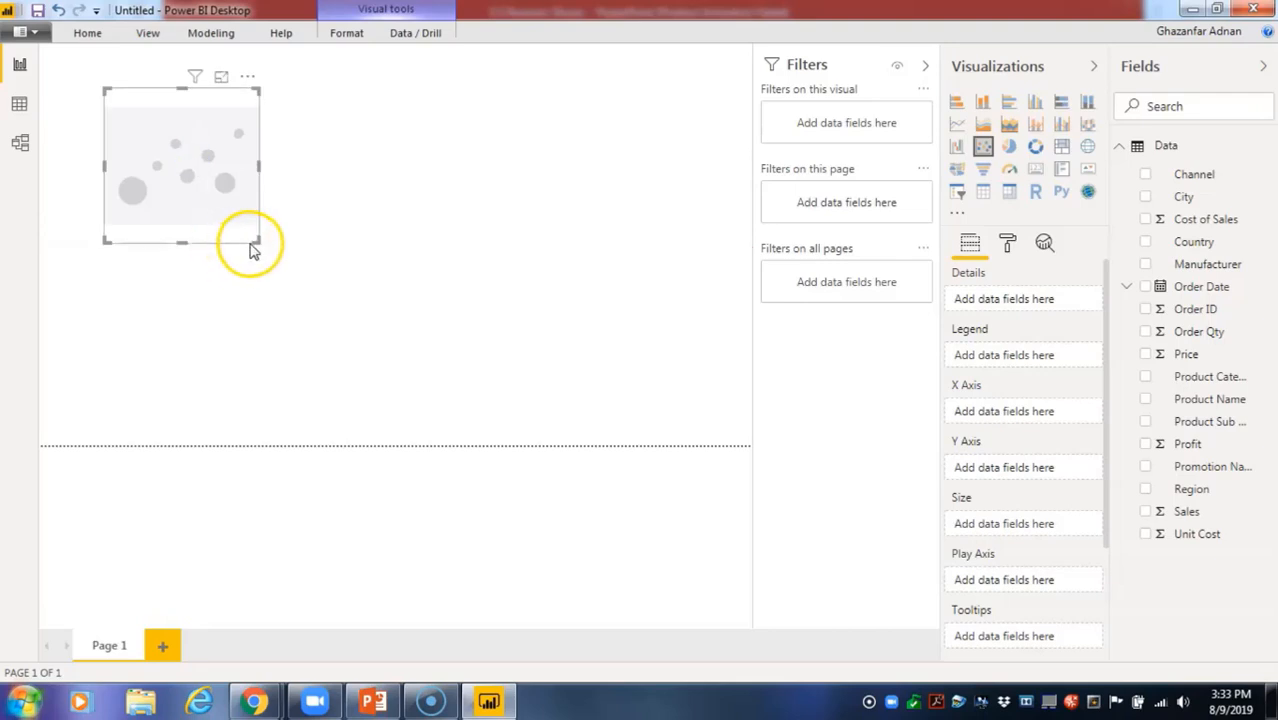
left_click_drag(257, 251, 337, 274)
left_click_drag(234, 194, 151, 170)
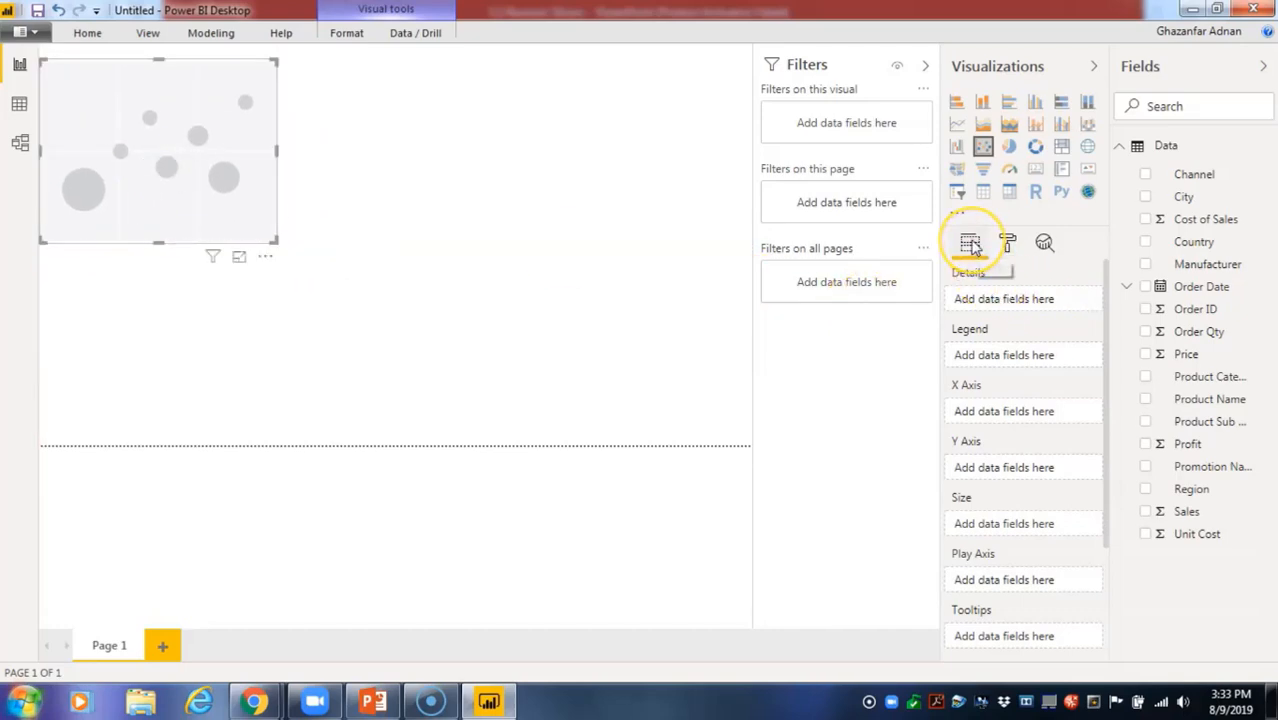
Plot Profit on the Y axis against Sales on the X axis and enlarge the scatter chart across most of the page.
left_click(984, 292)
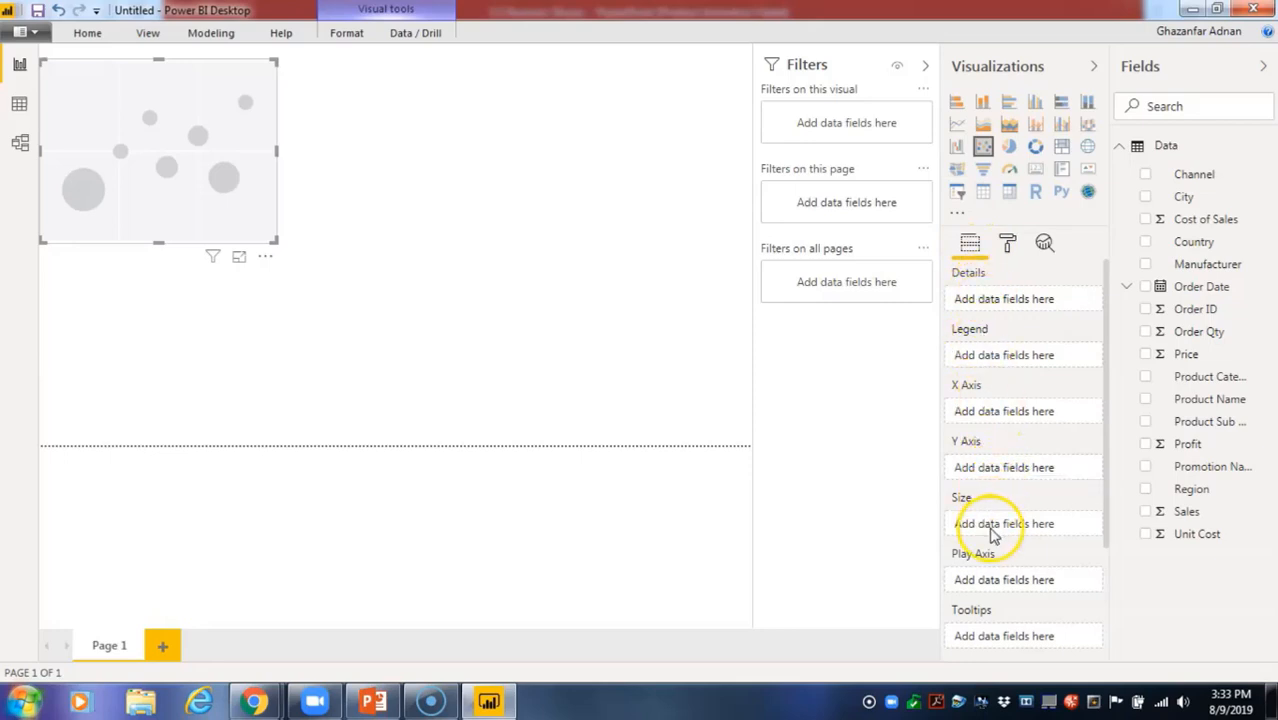
scroll(1008, 625, "down", 3)
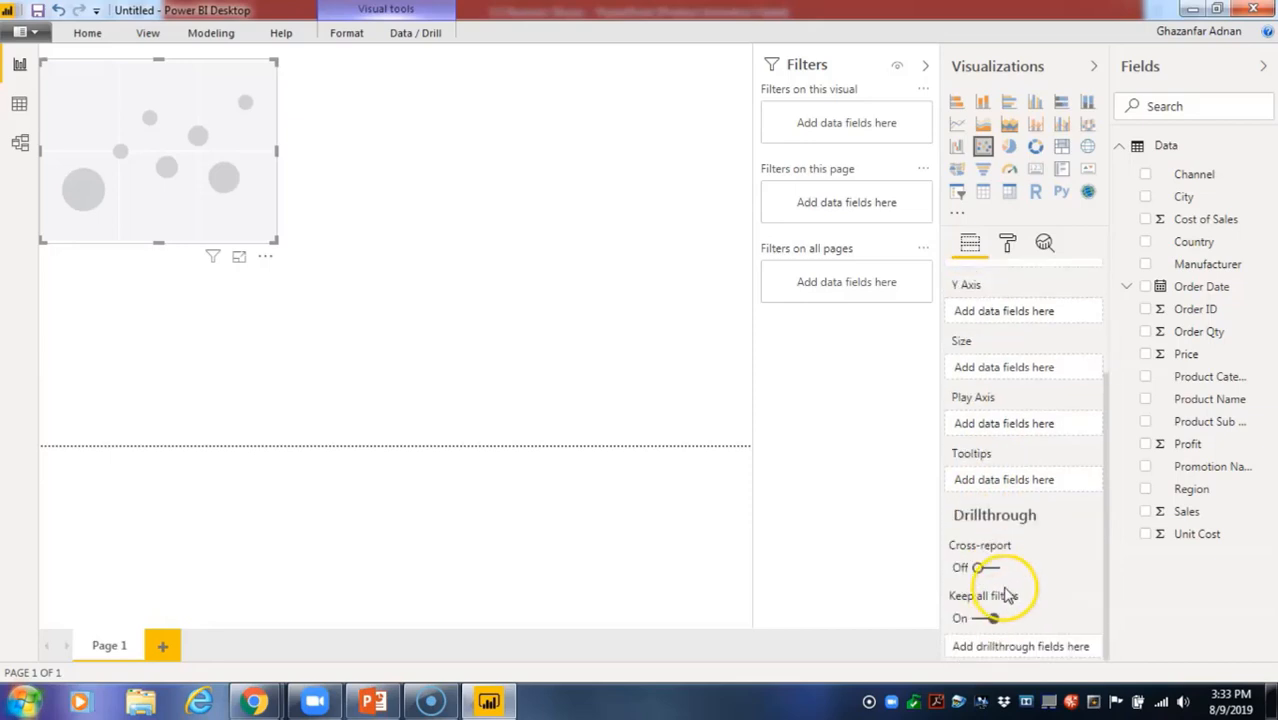
scroll(987, 441, "up", 3)
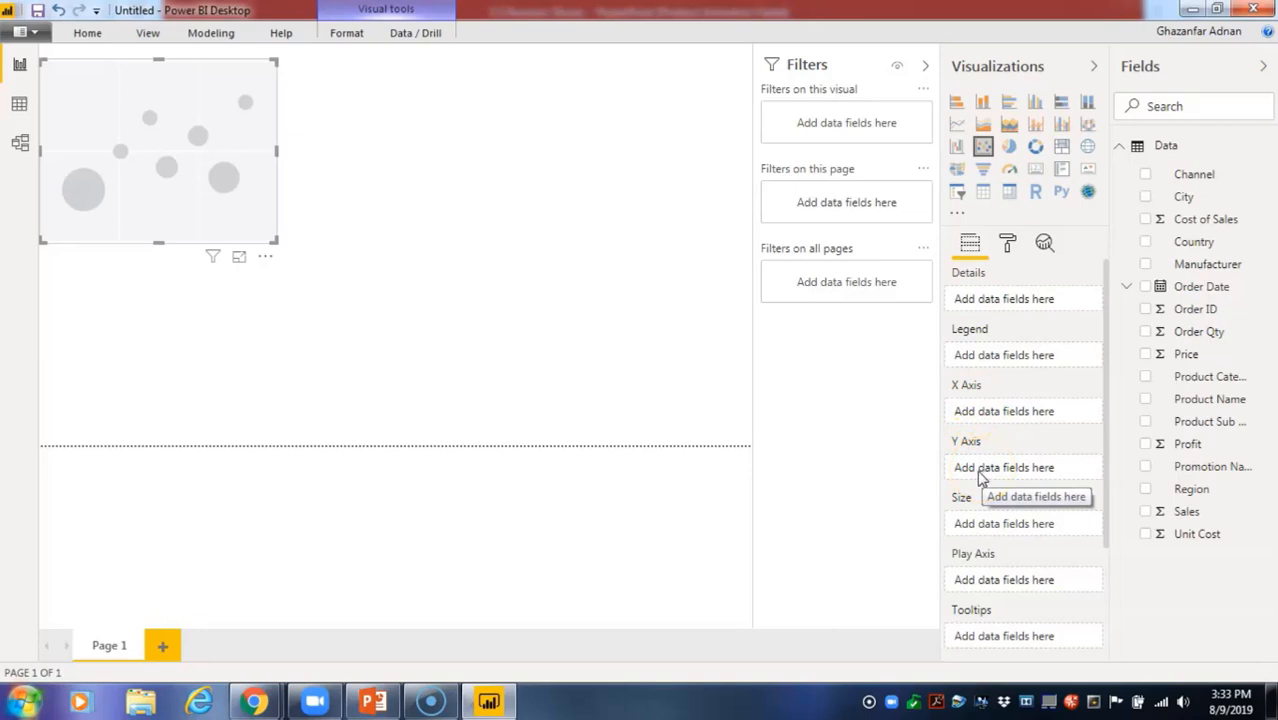
left_click_drag(1177, 446, 990, 475)
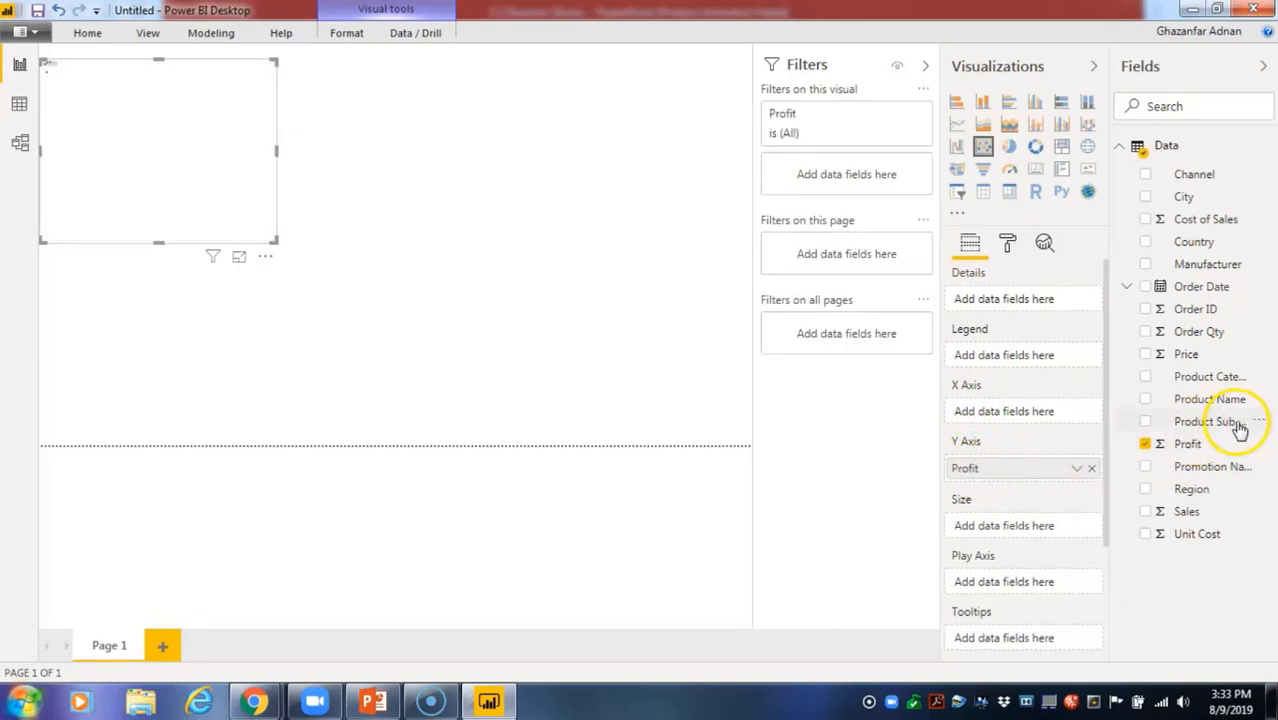
left_click_drag(1232, 511, 1050, 420)
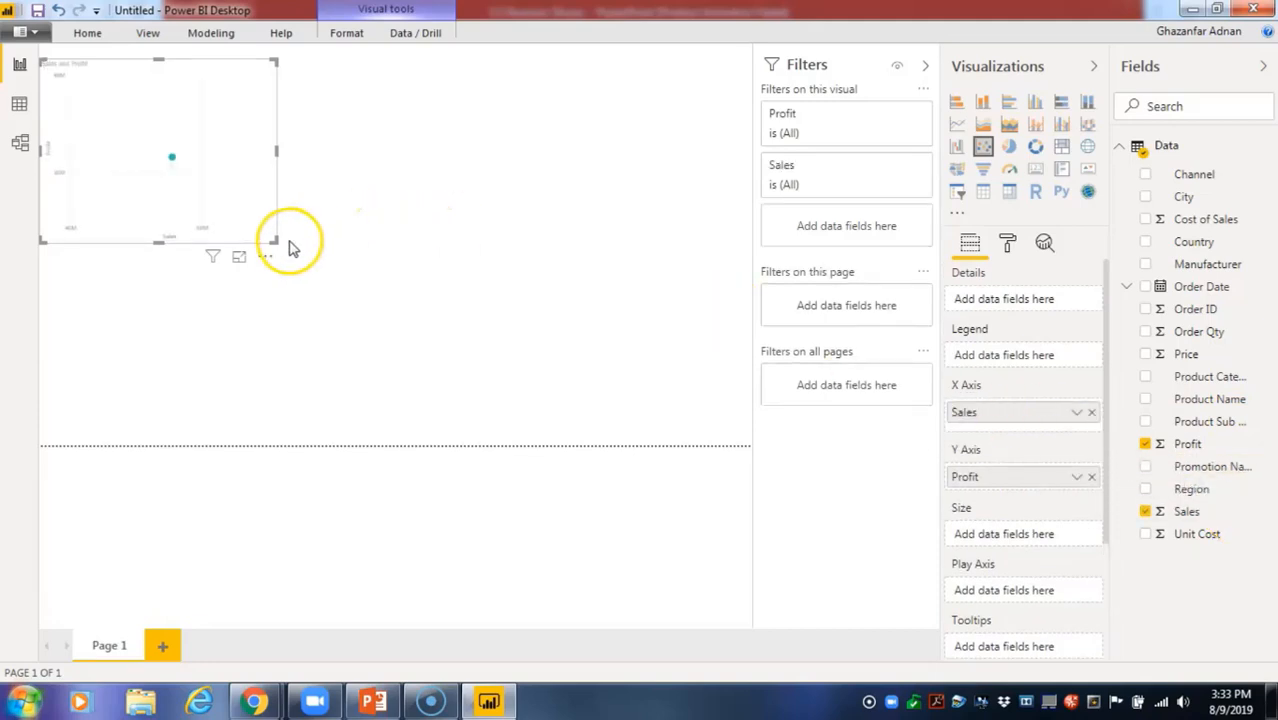
left_click_drag(273, 239, 567, 366)
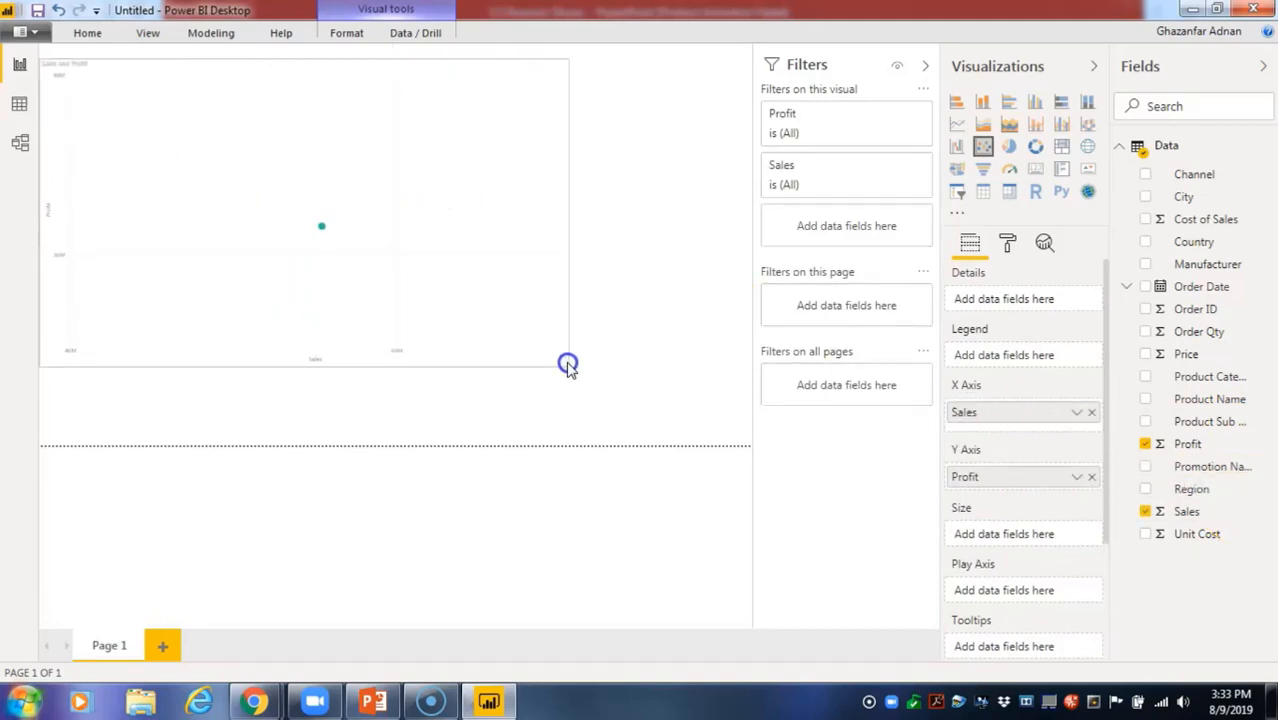
Break the scatter chart down by Product Category as its details and inspect the individual points.
mouse_move(322, 232)
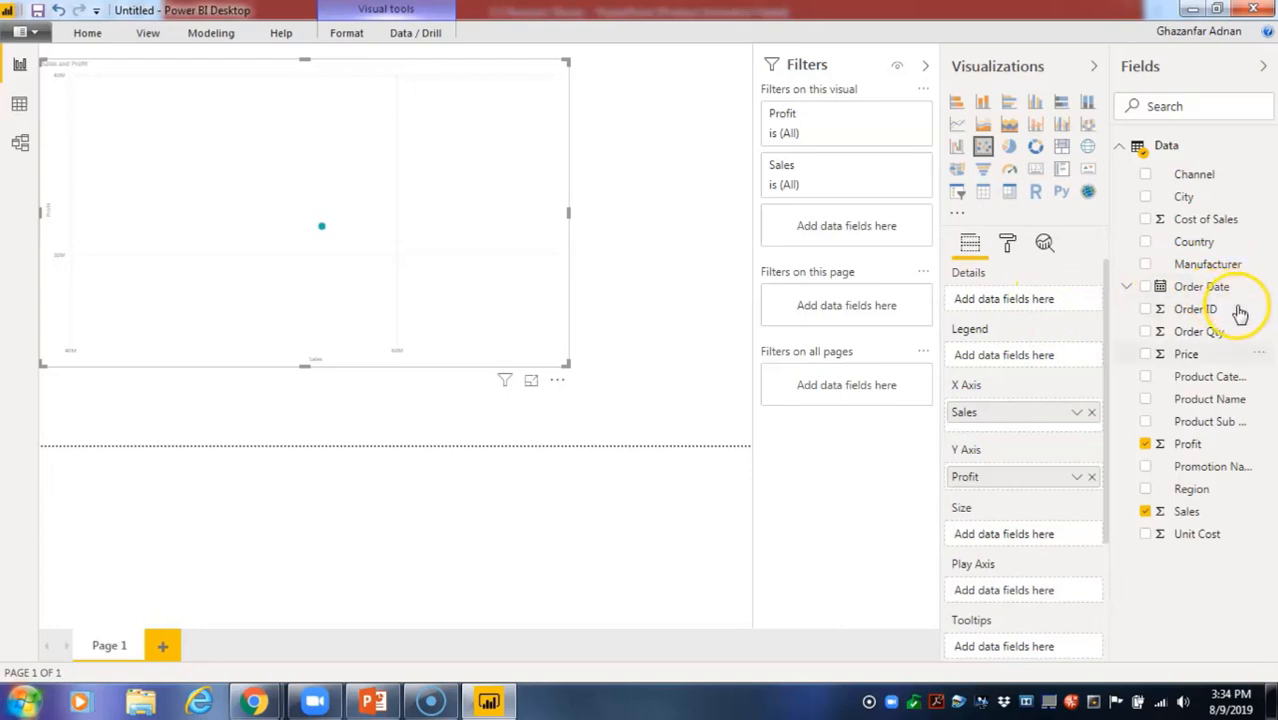
left_click_drag(1221, 378, 1034, 309)
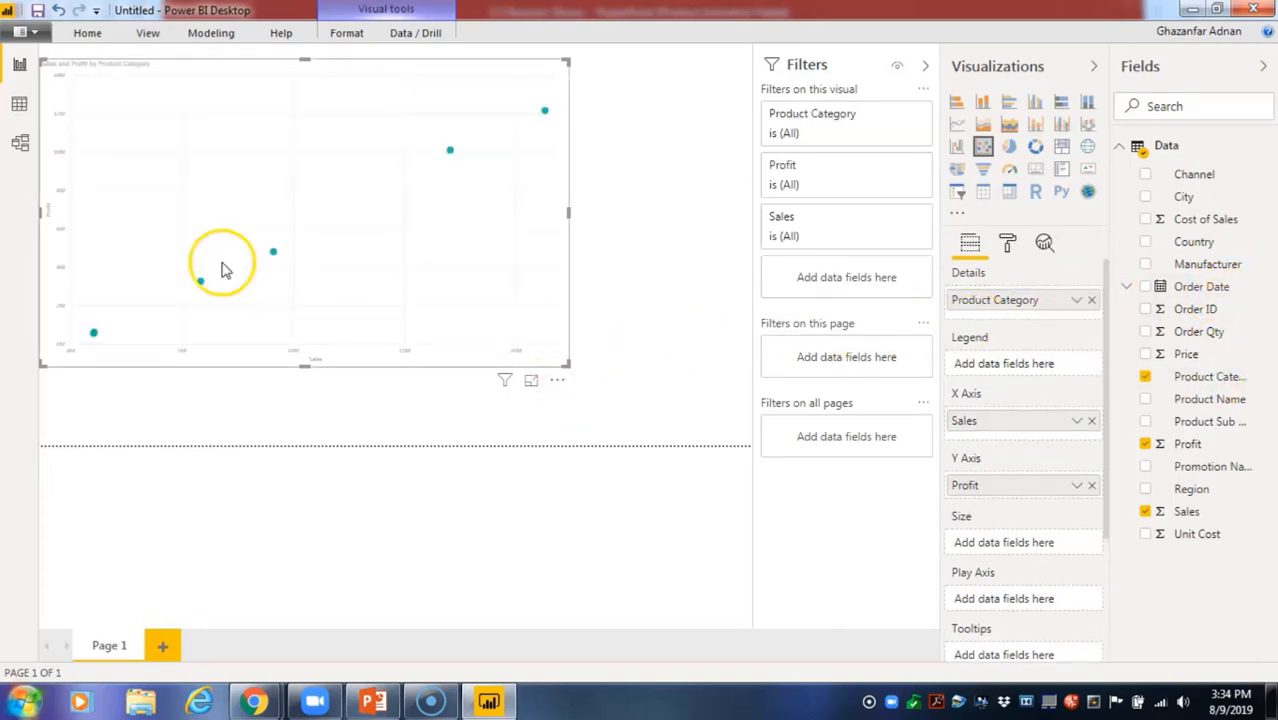
mouse_move(93, 340)
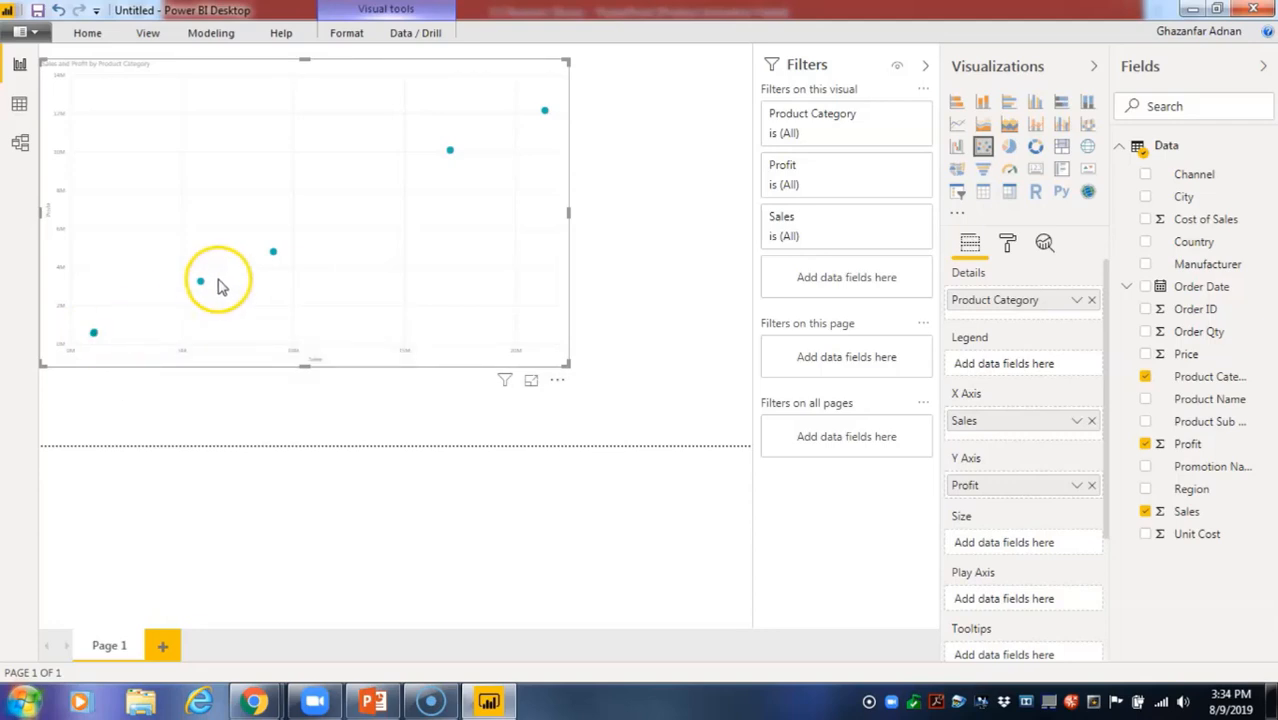
mouse_move(201, 286)
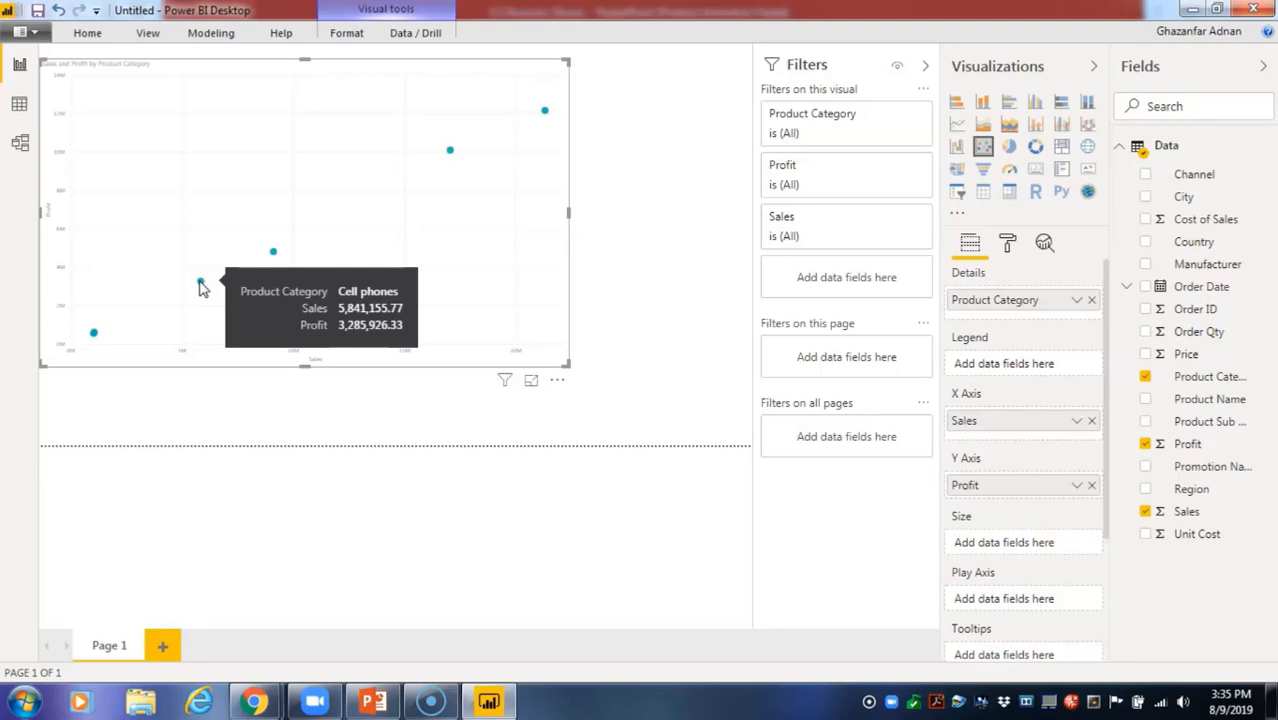
mouse_move(279, 258)
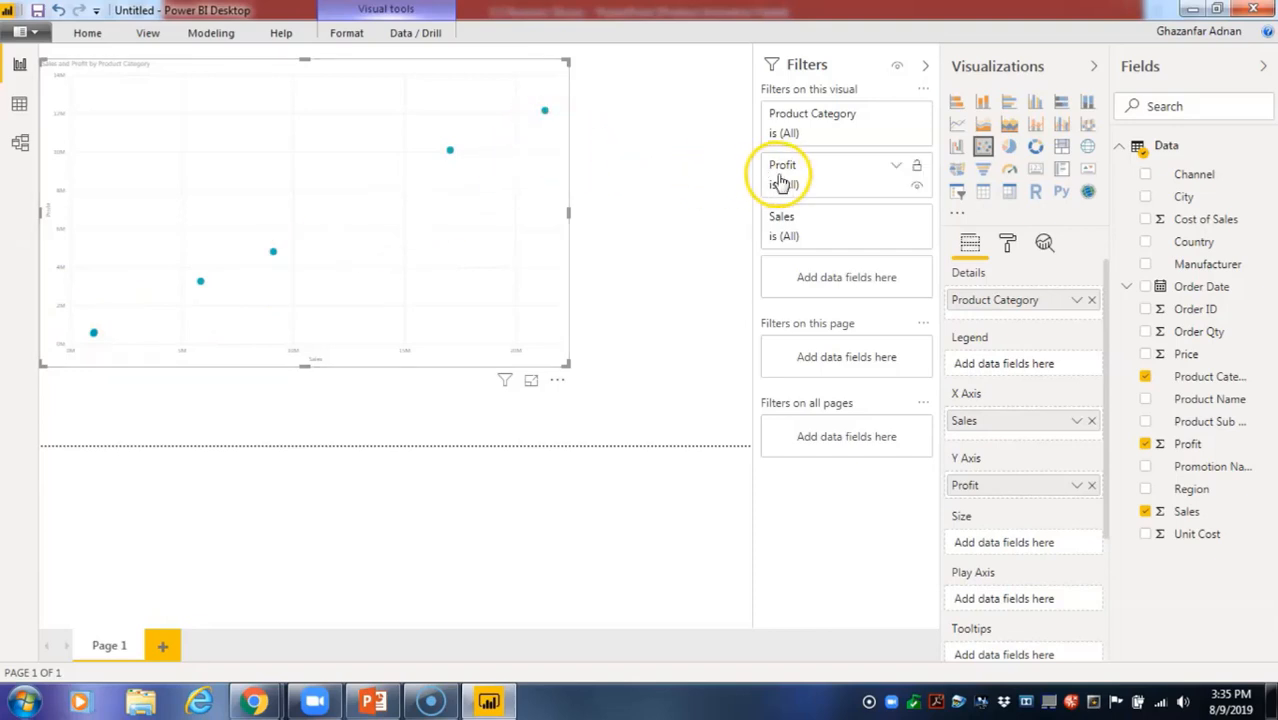
Set the text size of the scatter chart's X axis to 14 pt.
left_click(1005, 252)
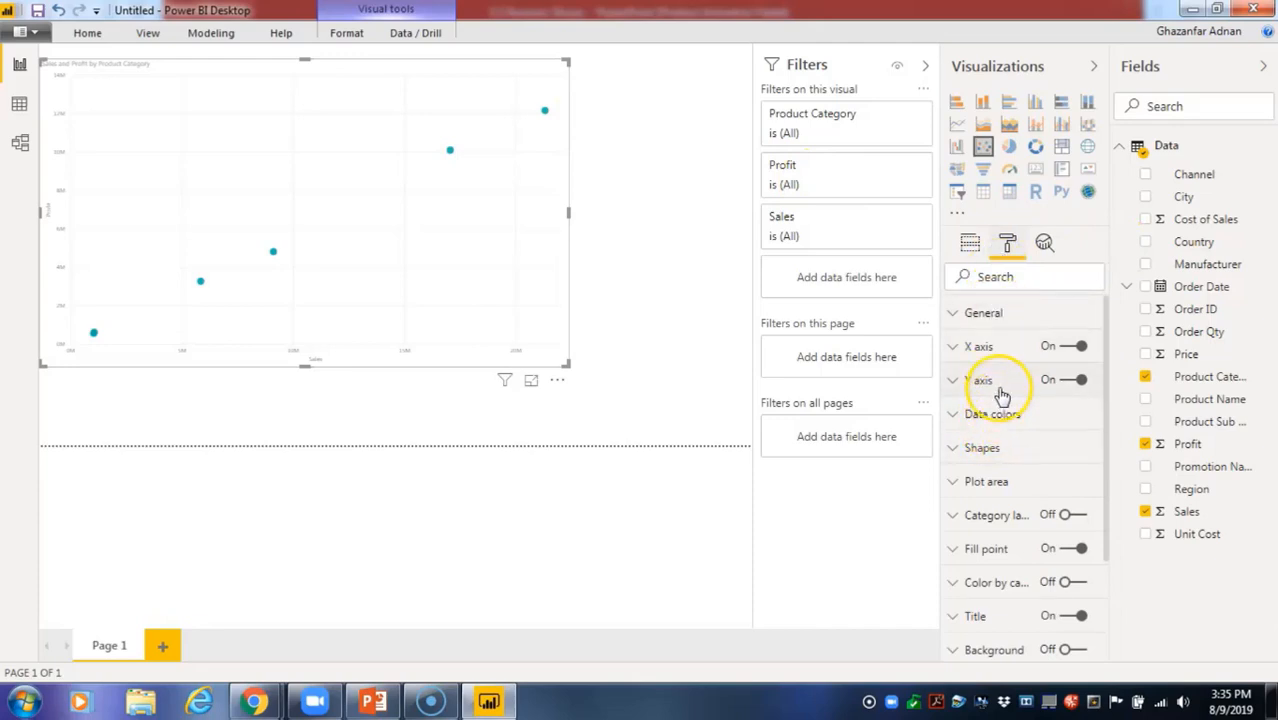
left_click(1005, 348)
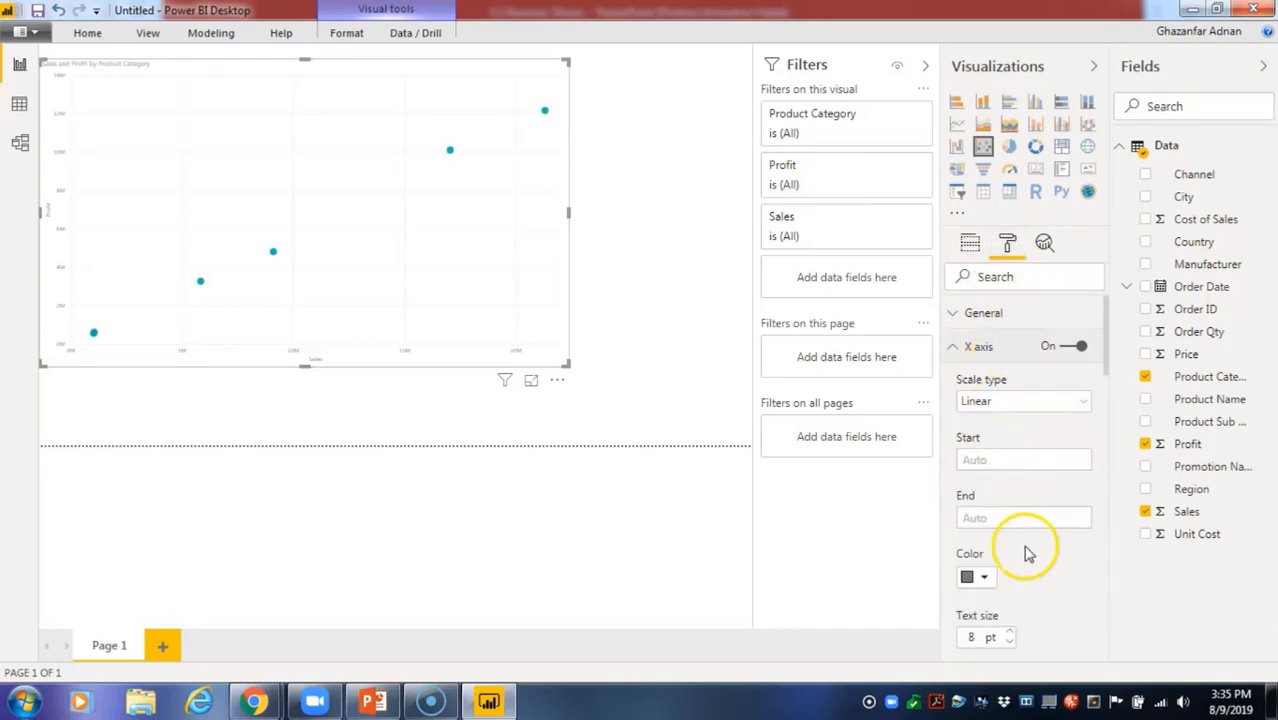
scroll(1016, 588, "down", 2)
scroll(1016, 588, "down", 1)
left_click(1011, 449)
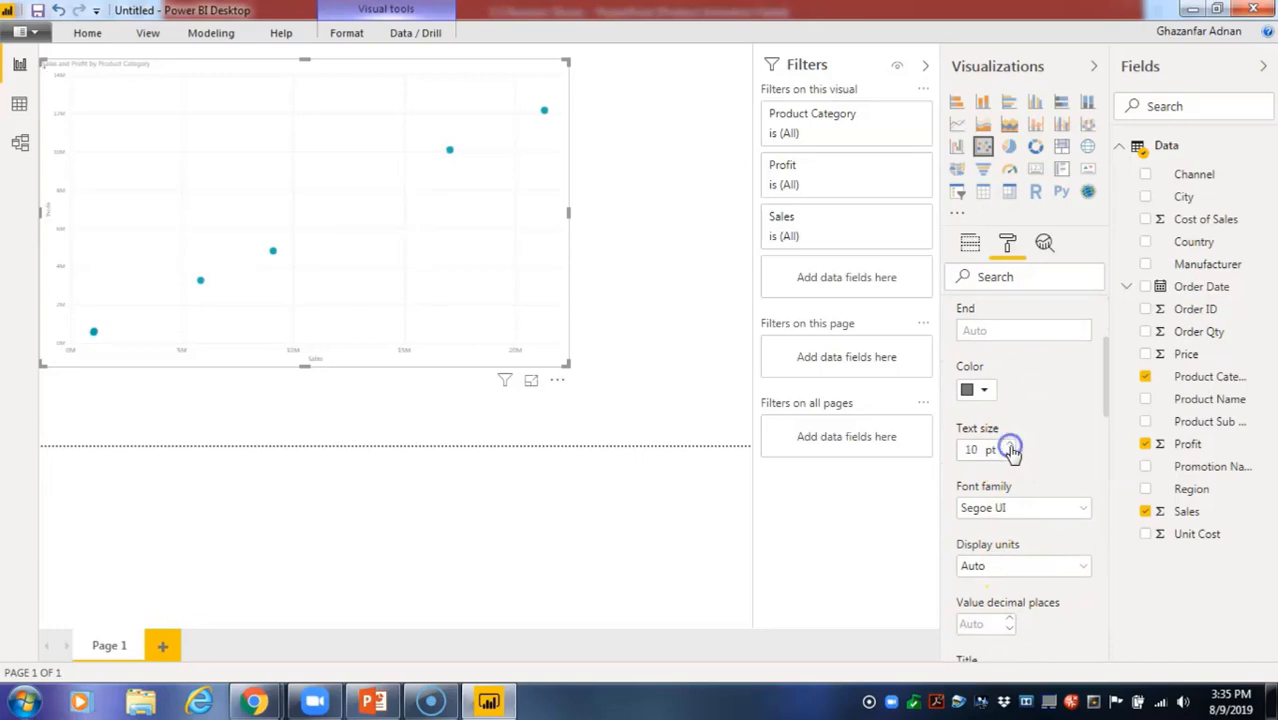
left_click(1011, 447)
left_click(1010, 447)
left_click(1010, 447)
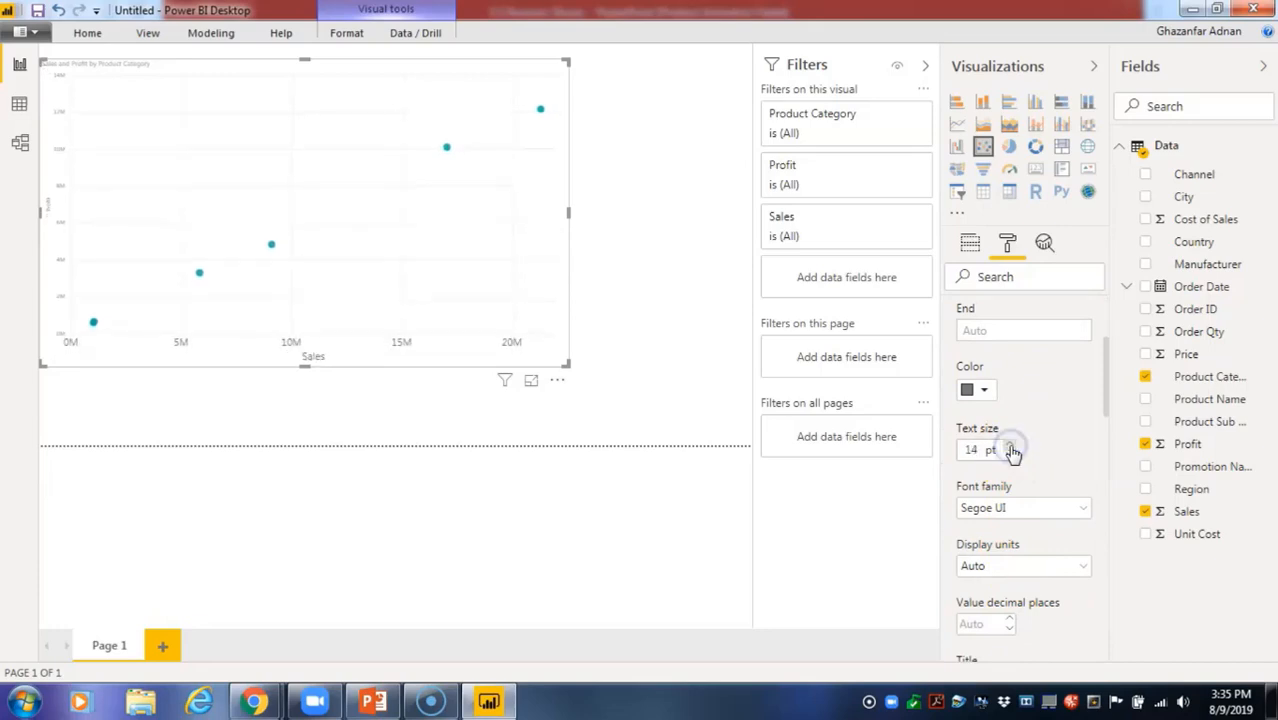
Set the text size of the scatter chart's Y axis to 14 pt.
scroll(1027, 337, "up", 4)
scroll(1047, 417, "down", 11)
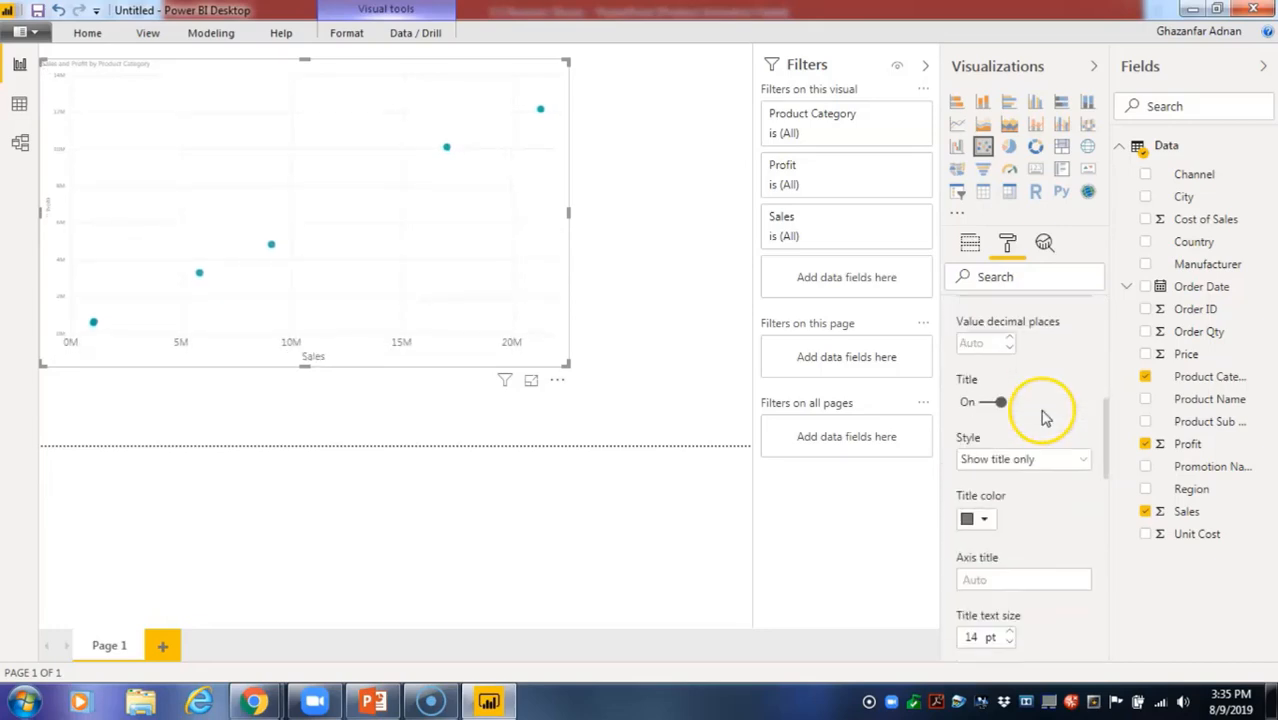
scroll(1041, 442, "down", 8)
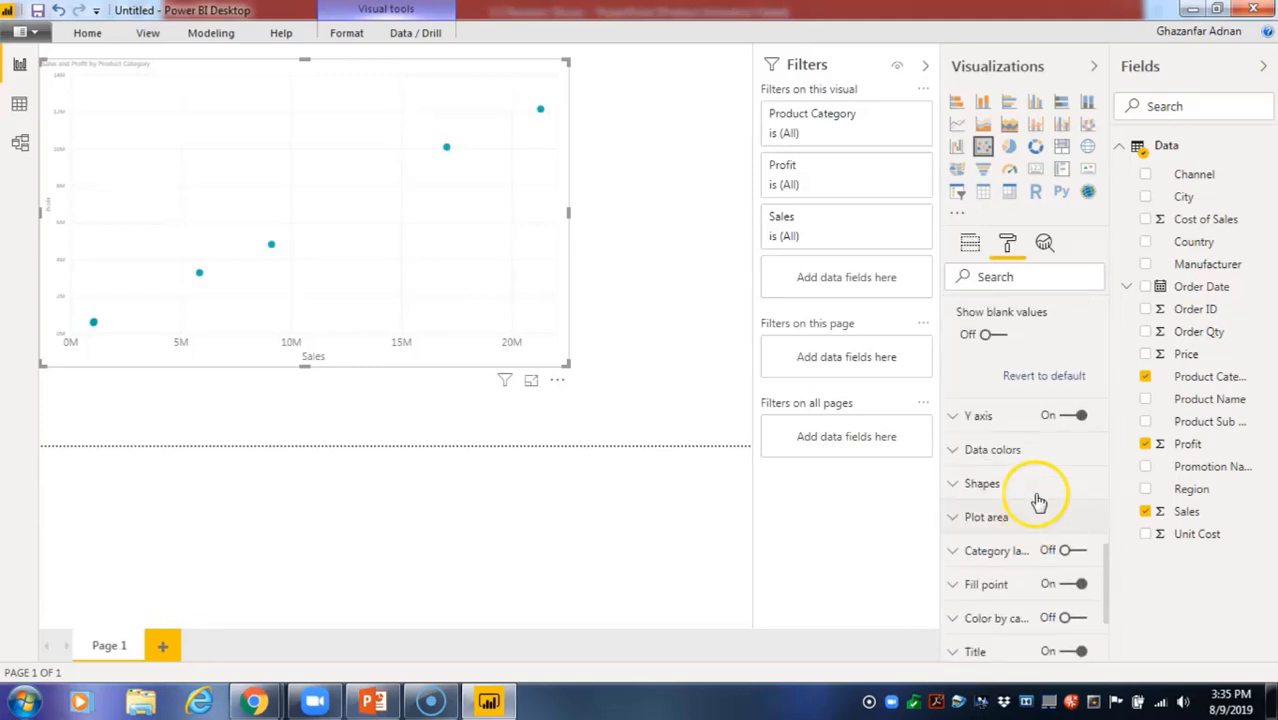
left_click(1005, 422)
scroll(1013, 519, "down", 1)
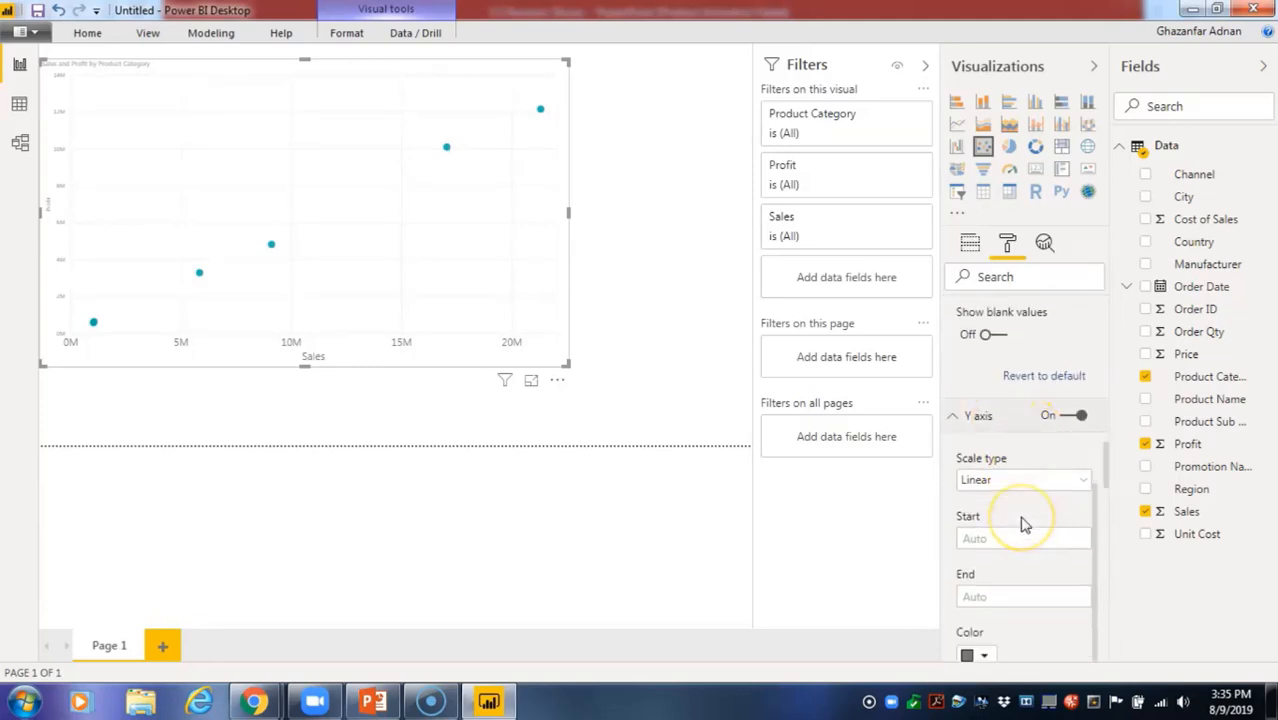
scroll(1016, 540, "down", 3)
scroll(1013, 531, "up", 1)
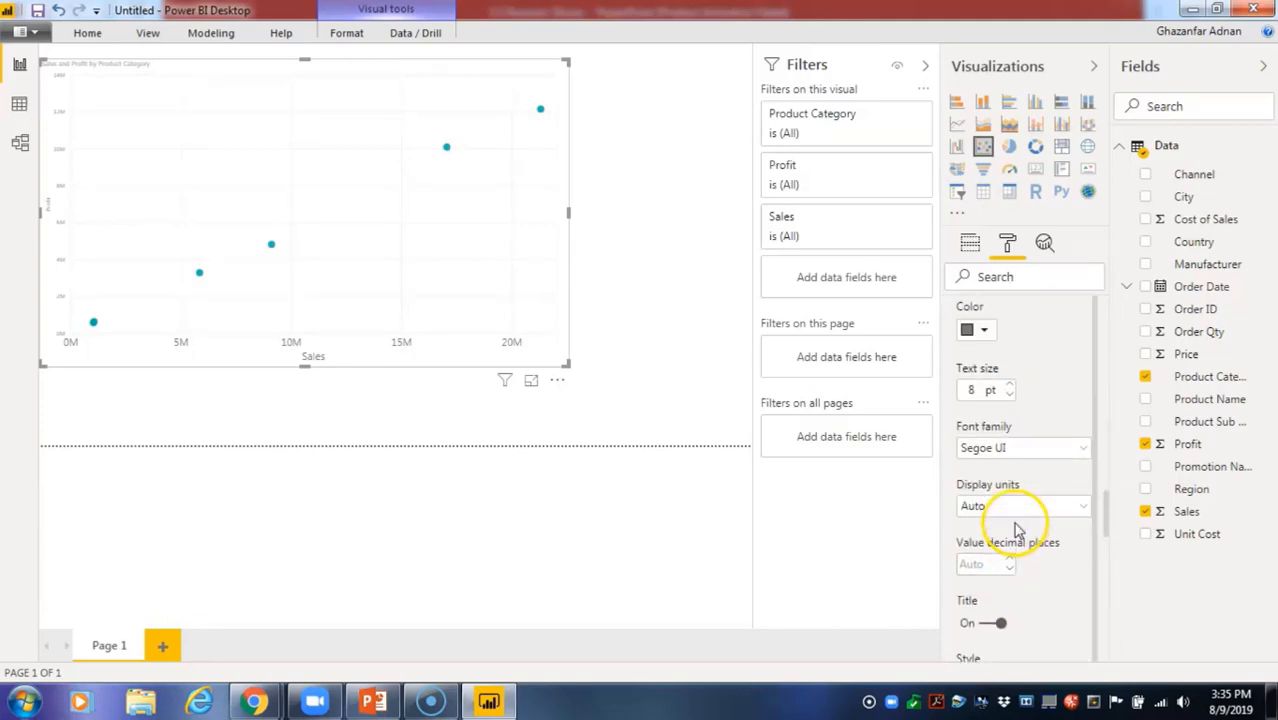
scroll(1068, 380, "up", 4)
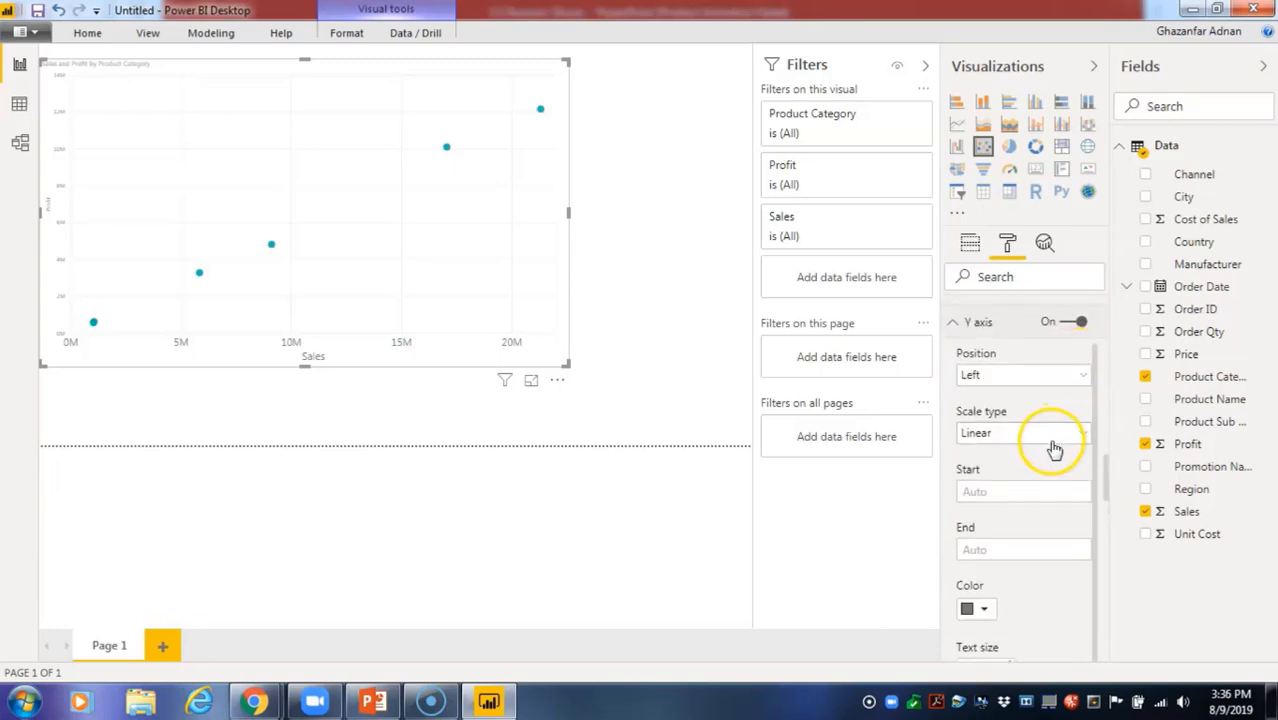
scroll(1053, 445, "down", 1)
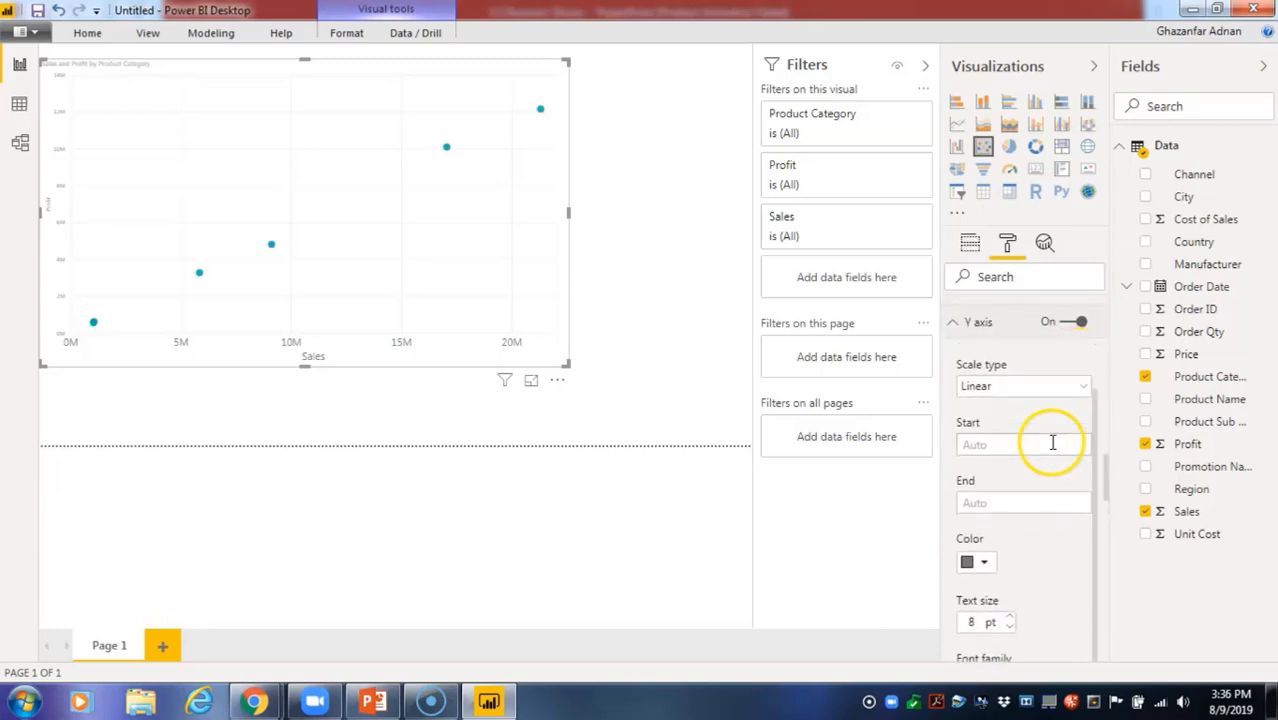
left_click(1010, 619)
left_click(1010, 619)
left_click(1010, 619)
left_click(1010, 619)
left_click(1010, 619)
left_click(1010, 619)
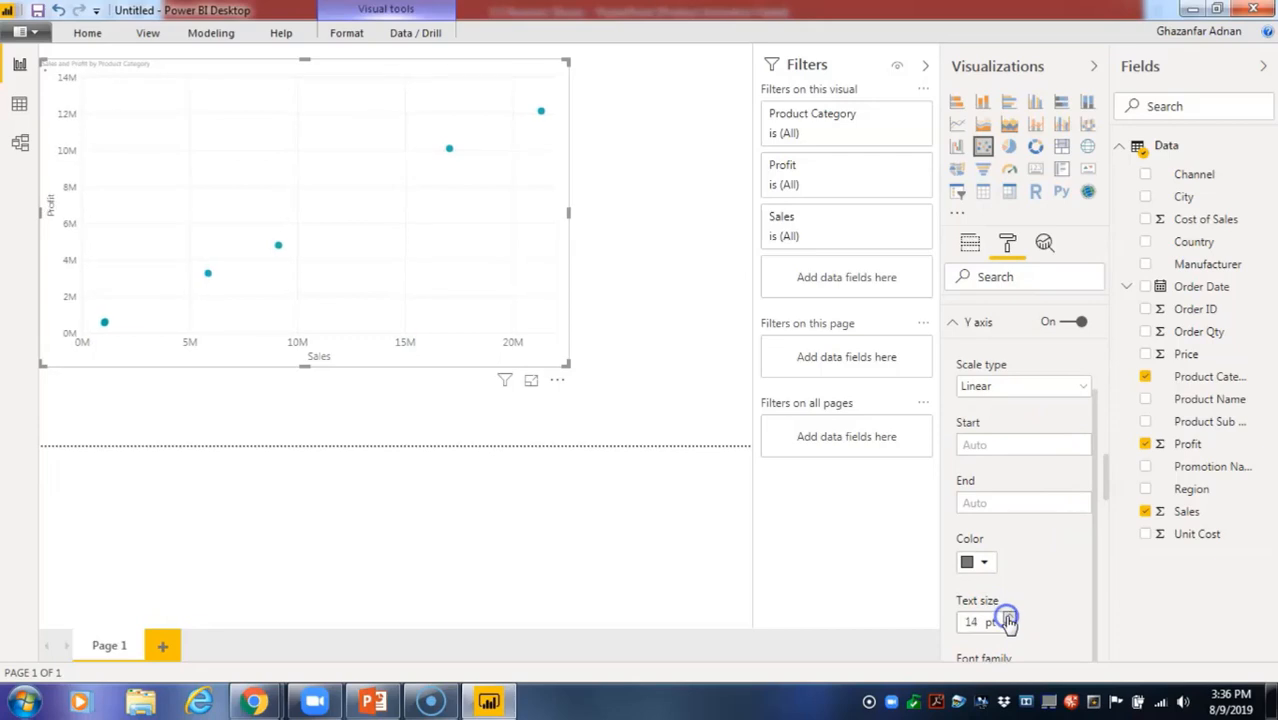
Move the scatter chart toward the middle of the page and color its points by Channel as the legend.
left_click_drag(220, 174, 284, 218)
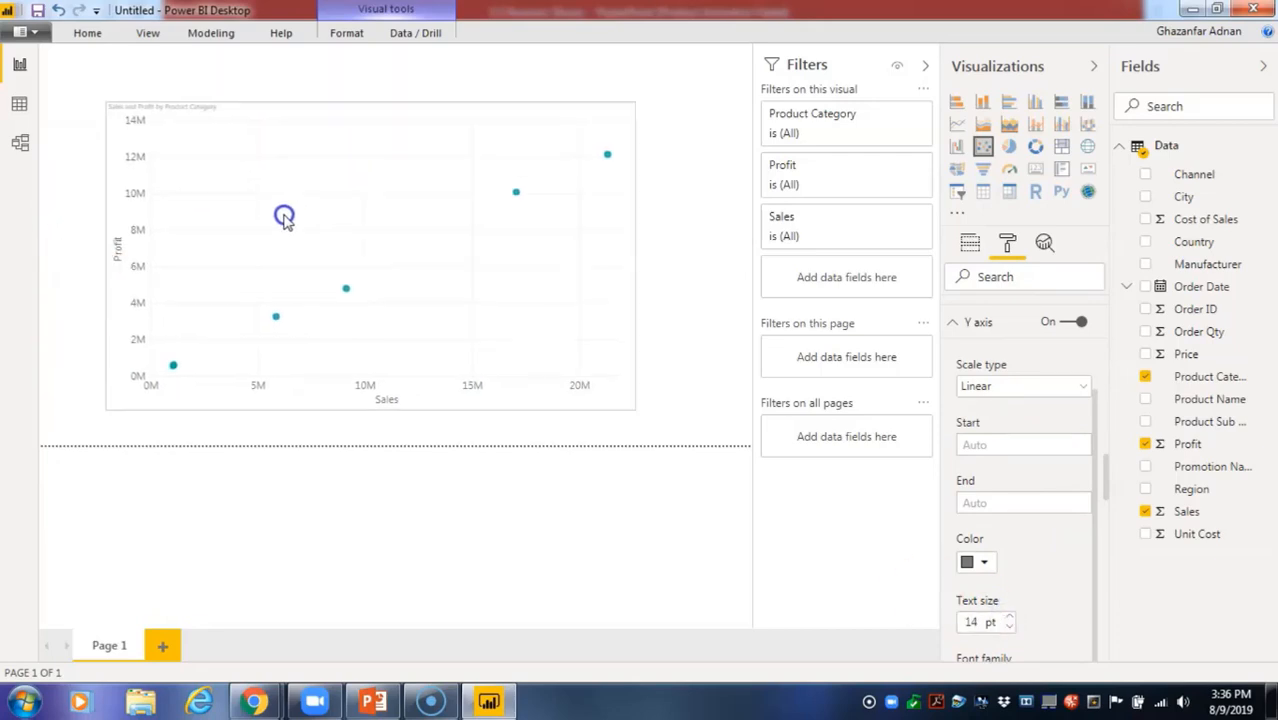
left_click(705, 195)
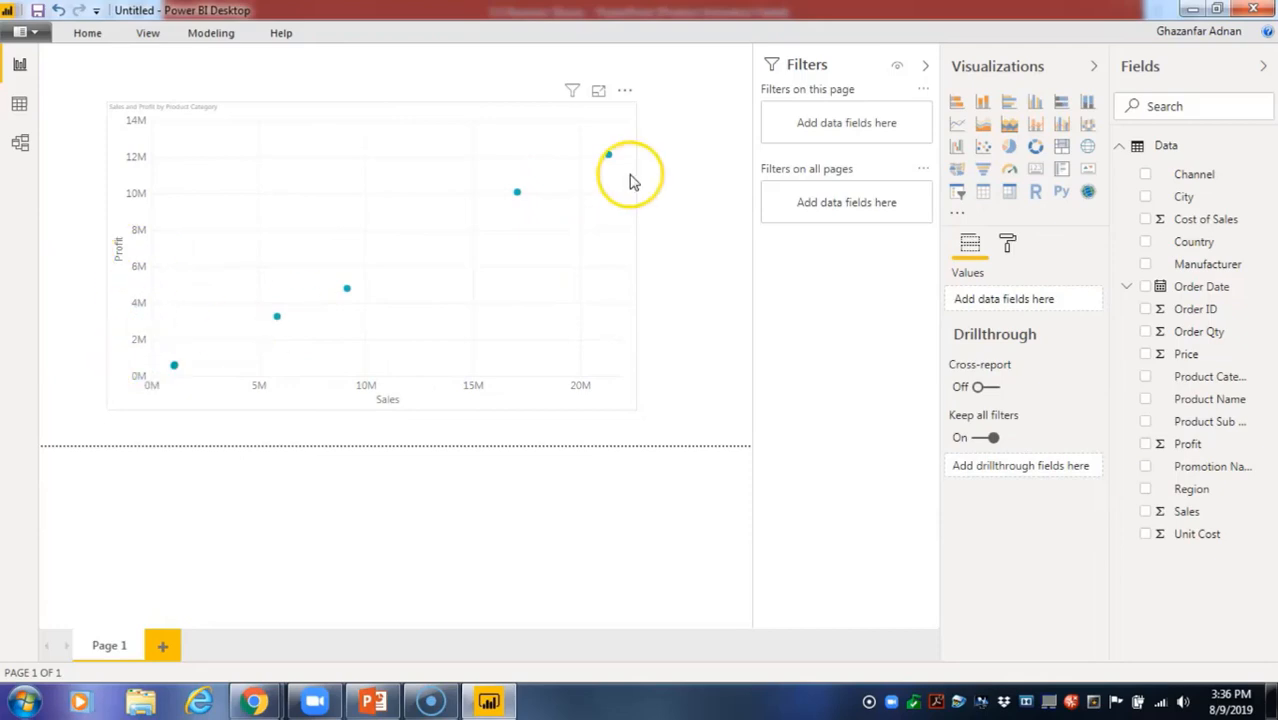
left_click(971, 248)
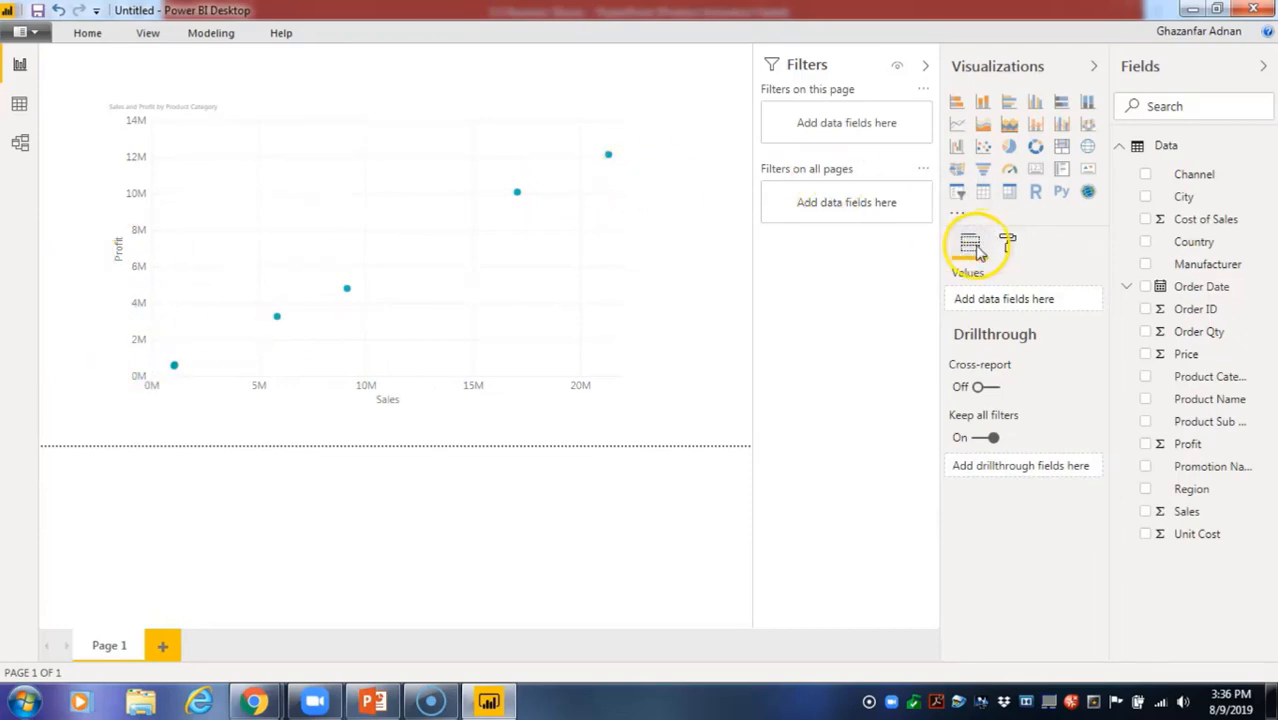
left_click(630, 263)
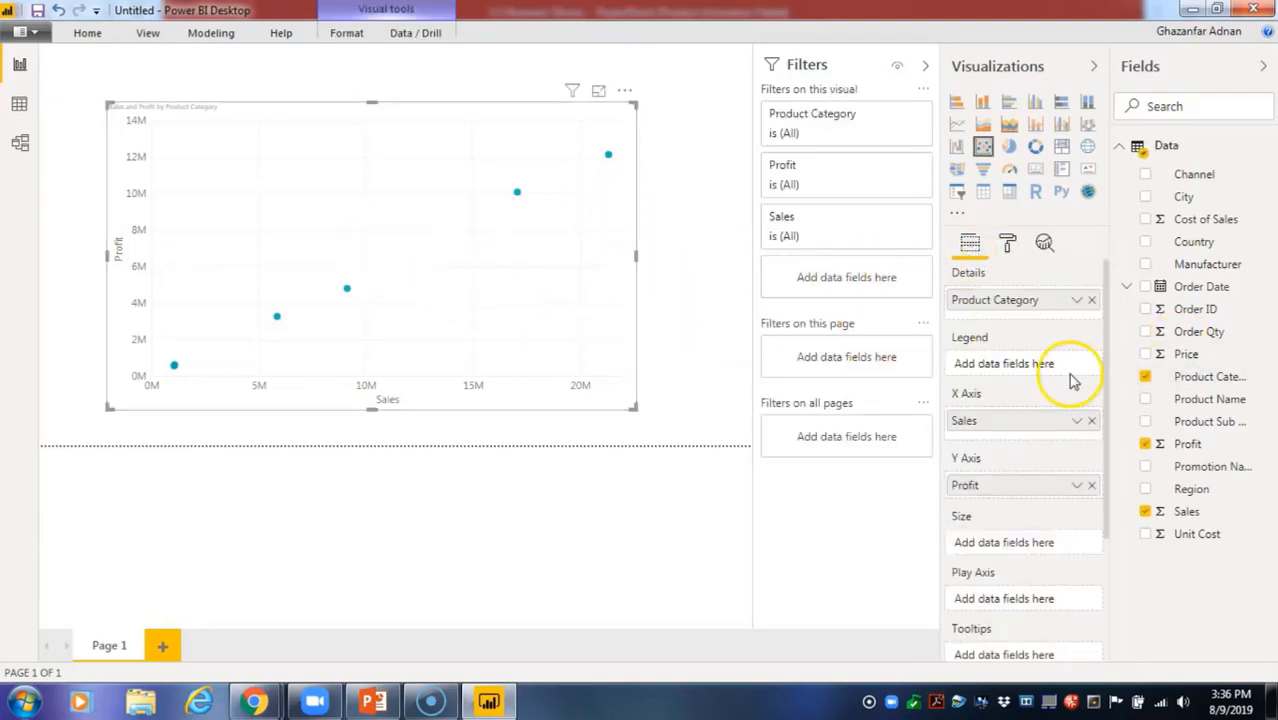
left_click_drag(1192, 174, 1031, 354)
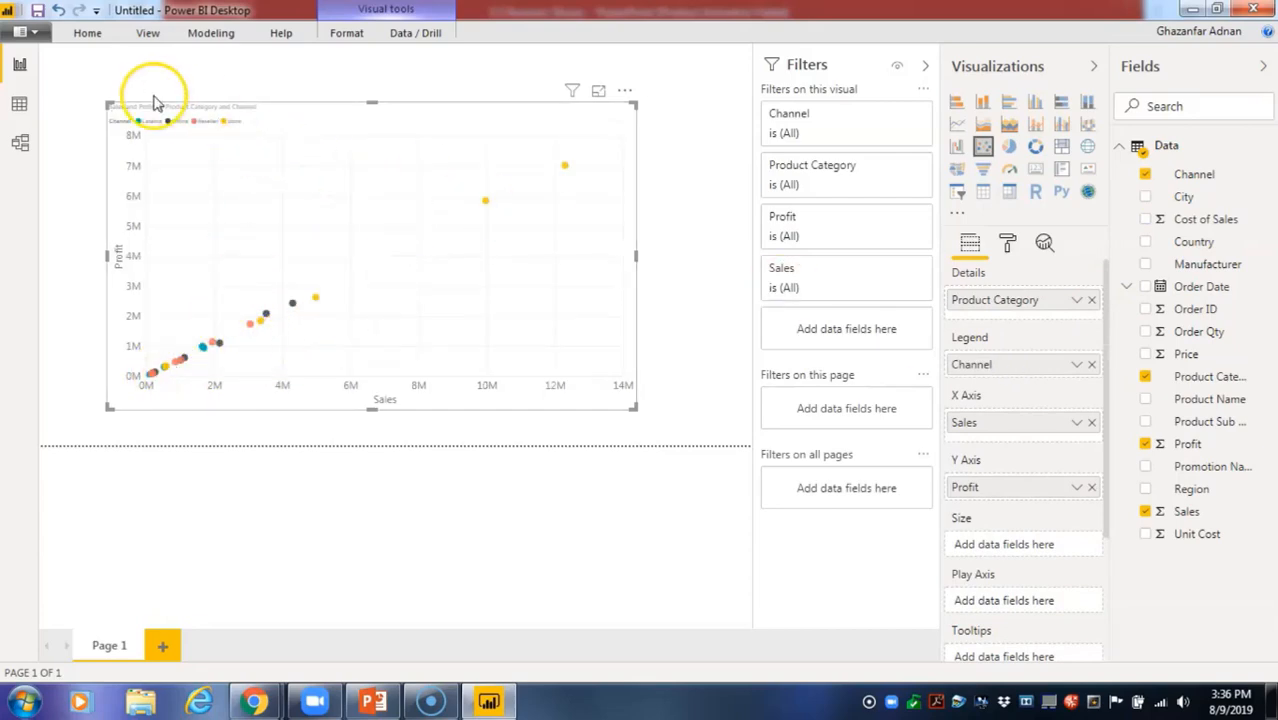
Highlight the Reseller, Store, Online and Catalog points one channel at a time, inspect the Computers Store point, and clear the highlighting.
left_click(197, 122)
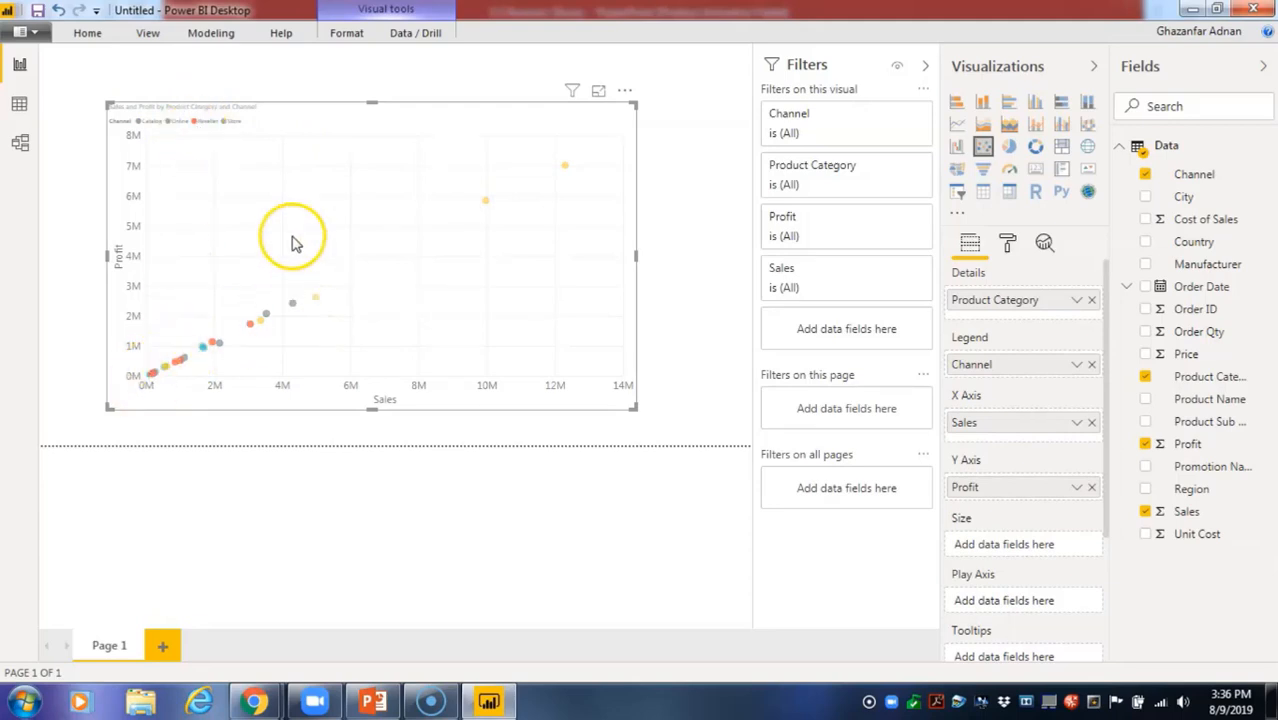
left_click(229, 120)
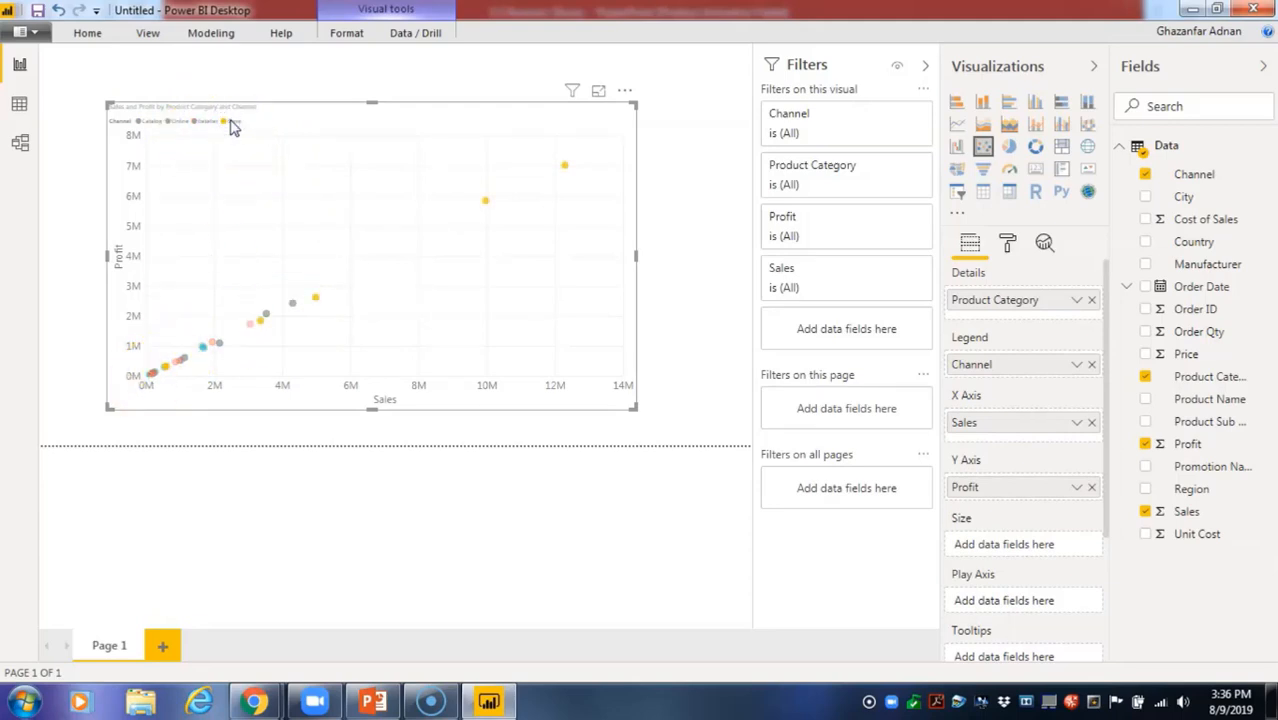
left_click(169, 121)
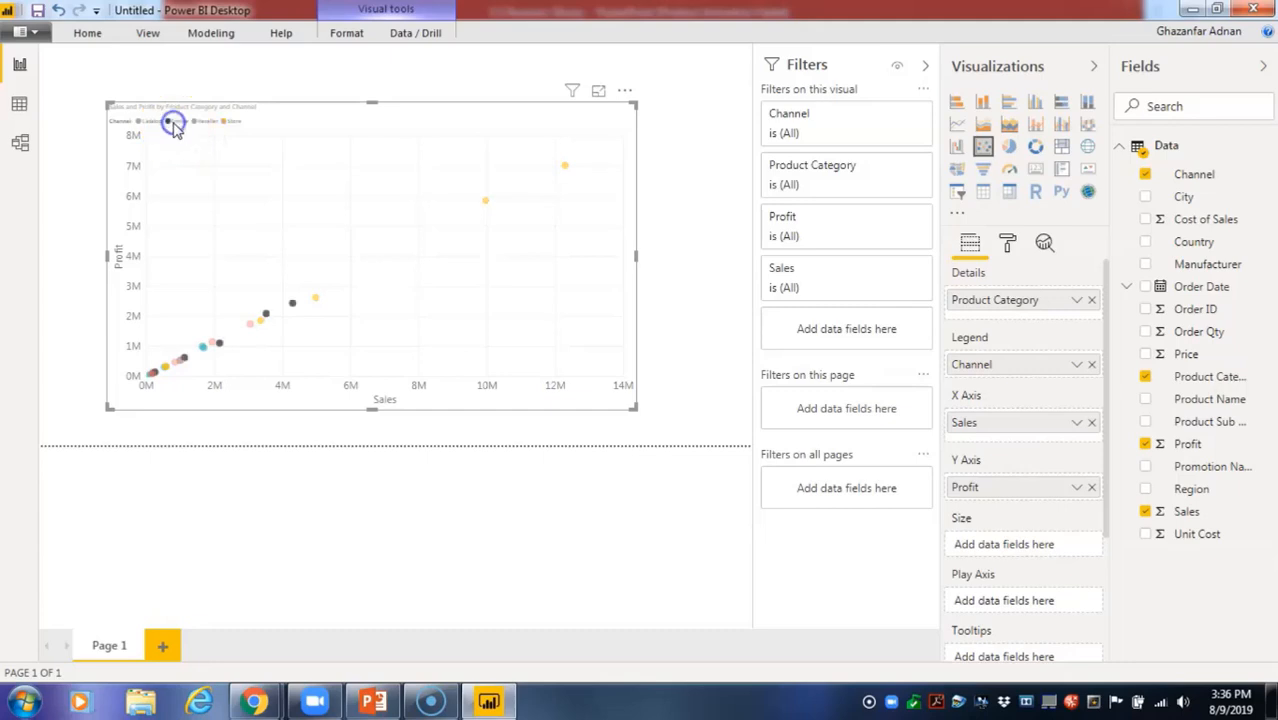
left_click(143, 121)
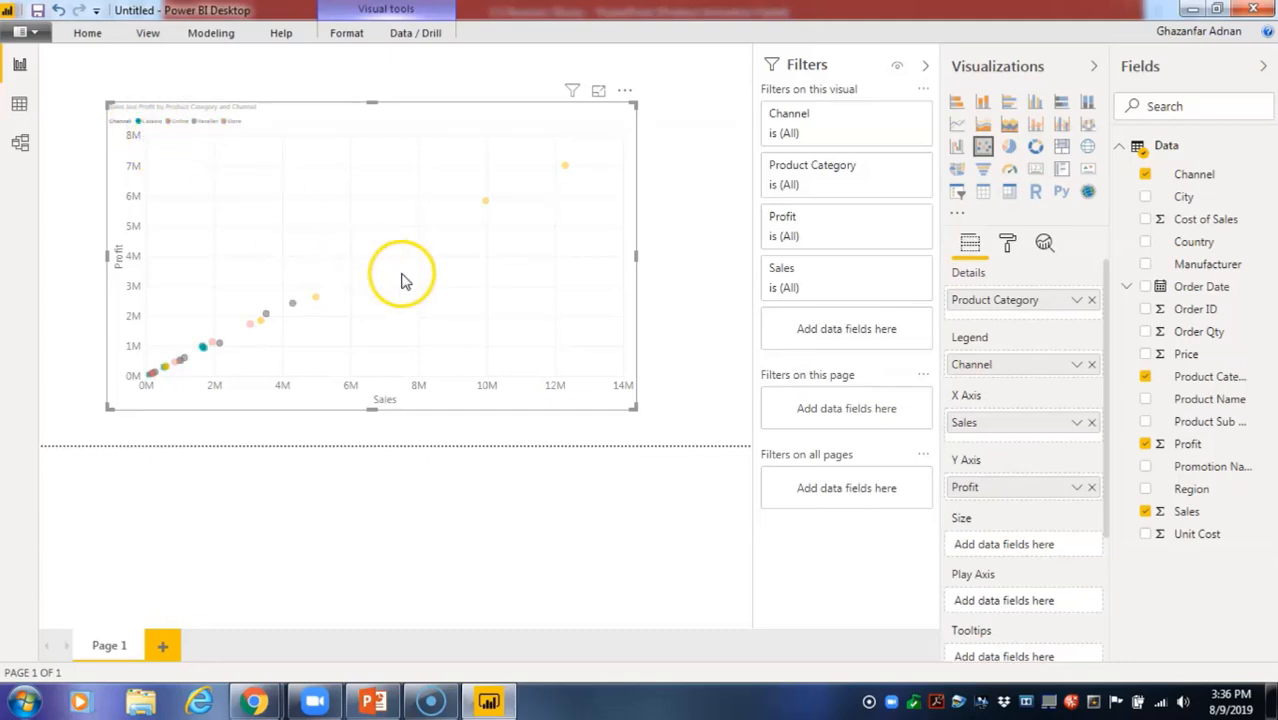
left_click(146, 122)
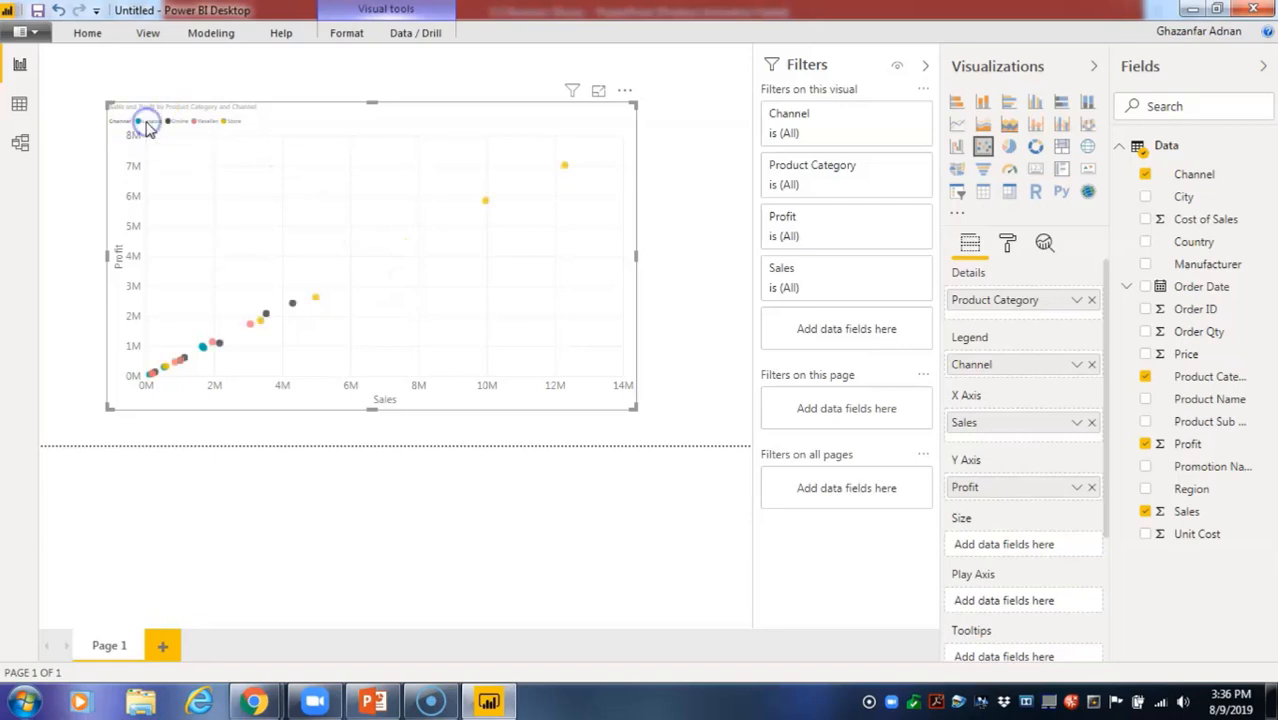
left_click(236, 127)
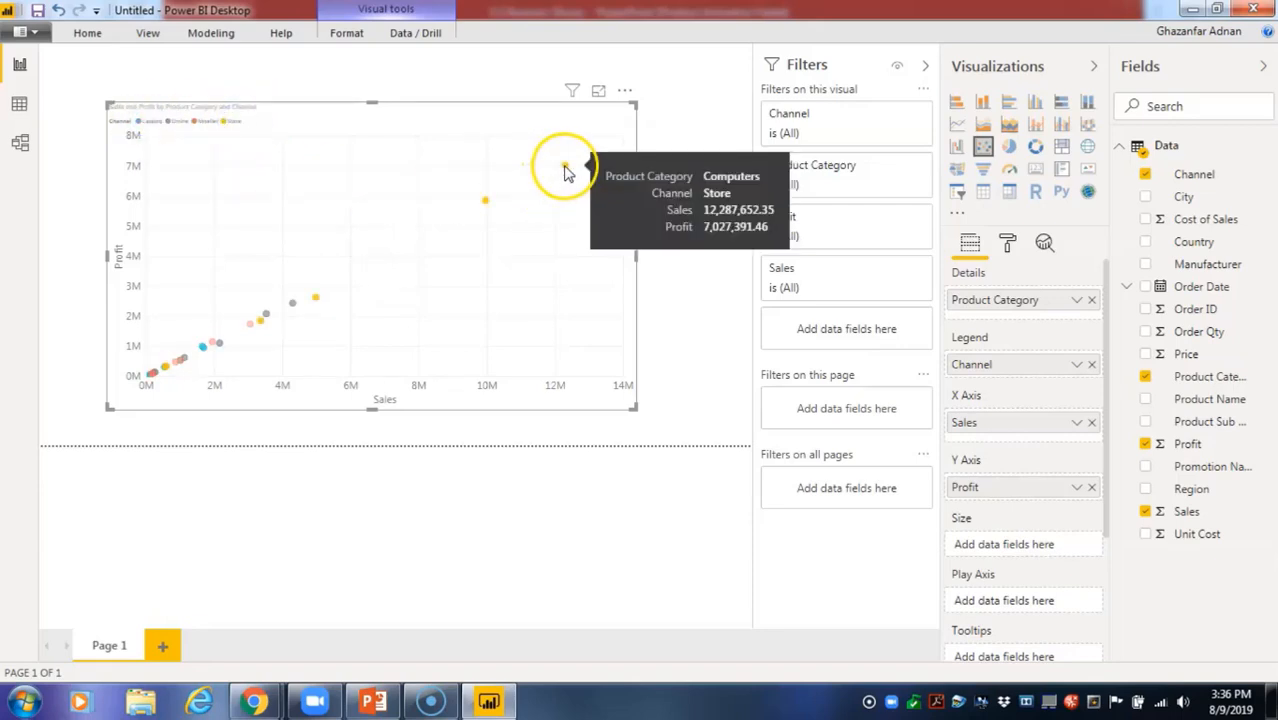
left_click(223, 124)
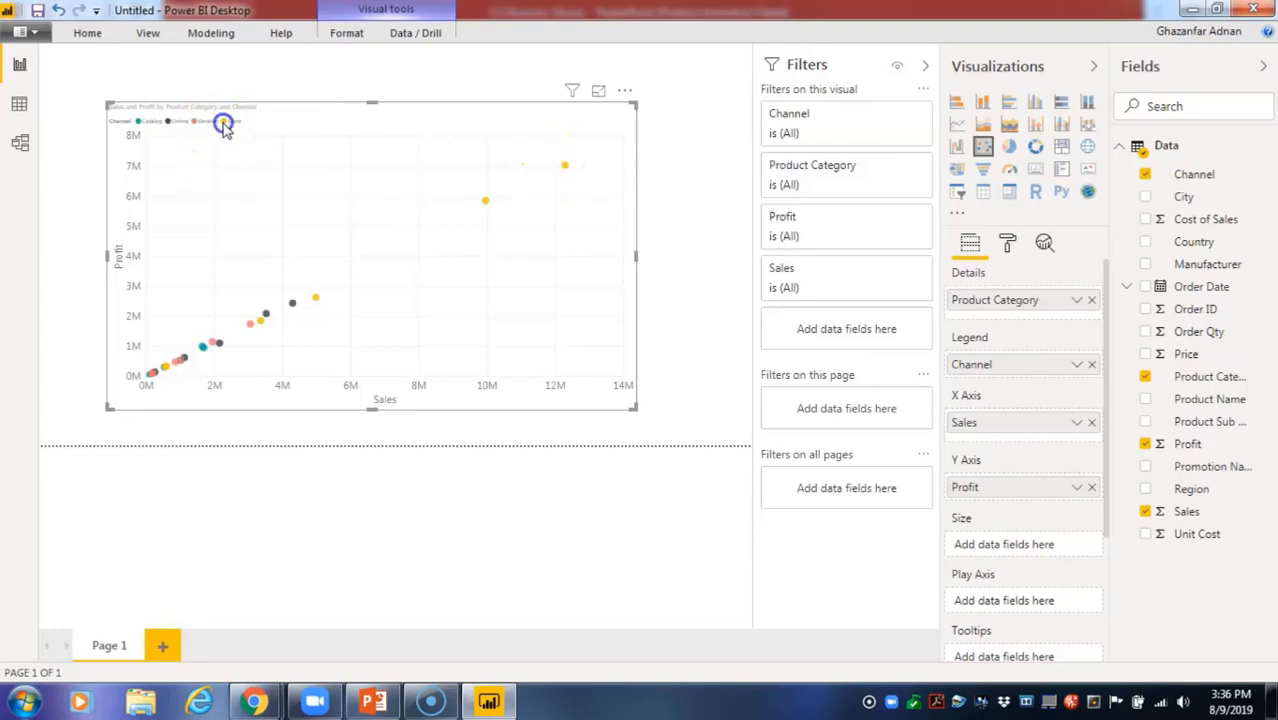
Center the scatter chart's title, set its text size to 18 pt, and nudge the chart slightly upward.
left_click(1007, 243)
scroll(1004, 445, "down", 3)
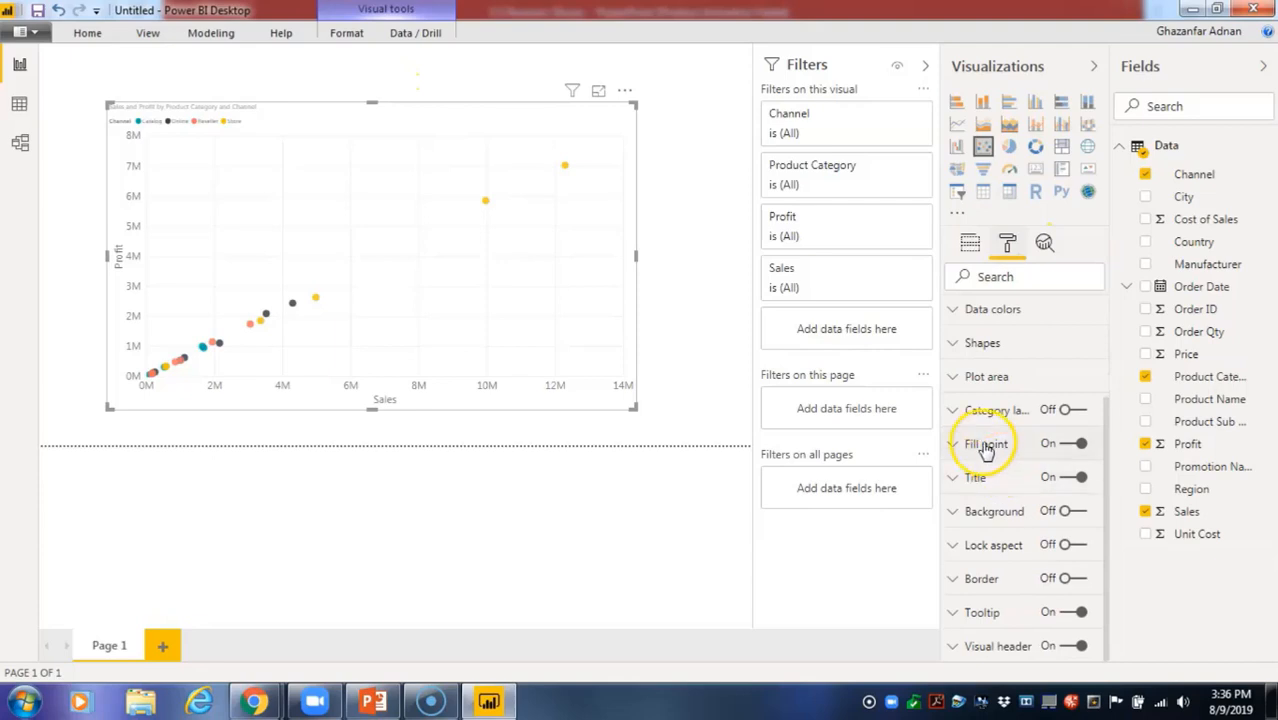
left_click(983, 482)
scroll(1062, 518, "down", 3)
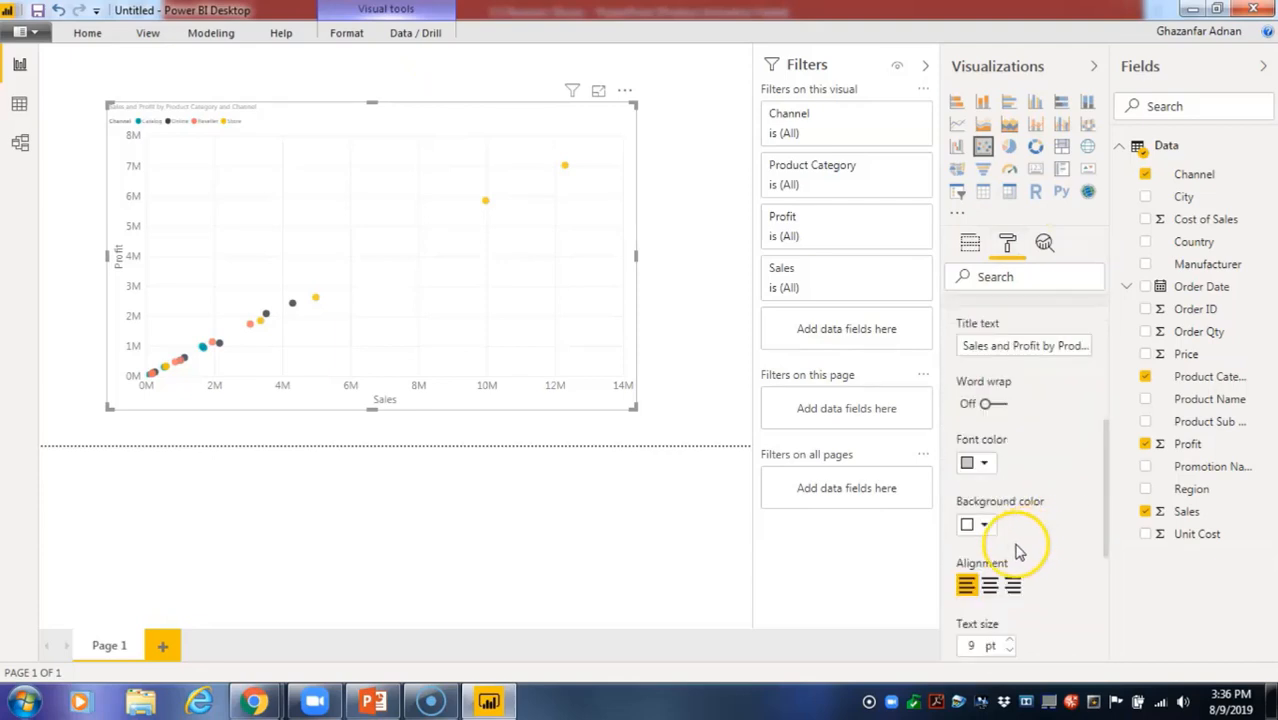
left_click(987, 590)
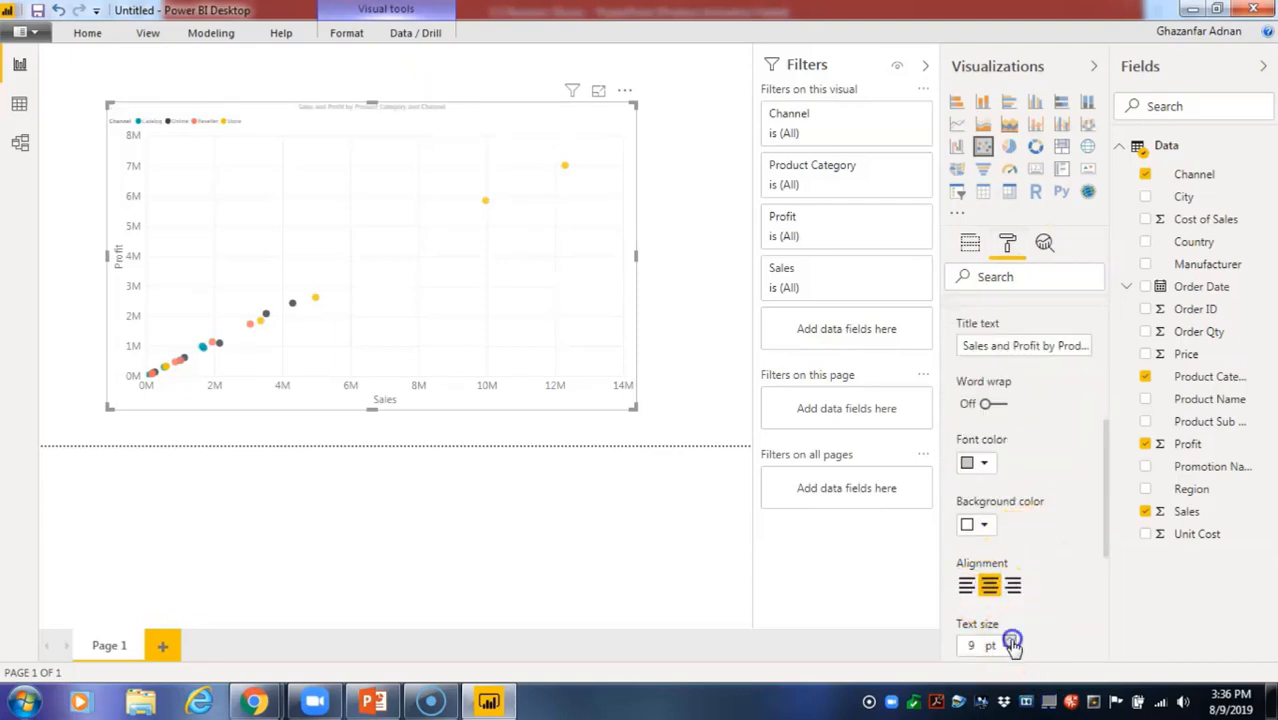
left_click(1010, 641)
left_click(1010, 641)
left_click(1010, 641)
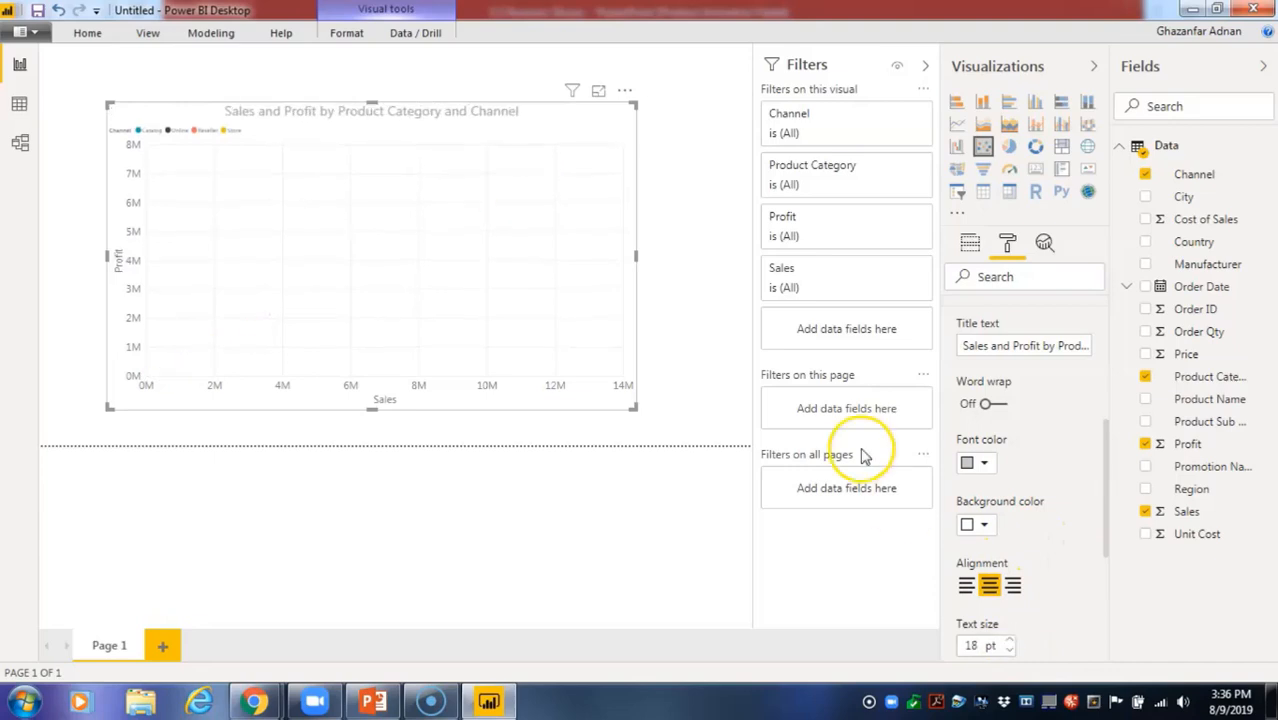
left_click(728, 245)
left_click_drag(441, 197, 437, 185)
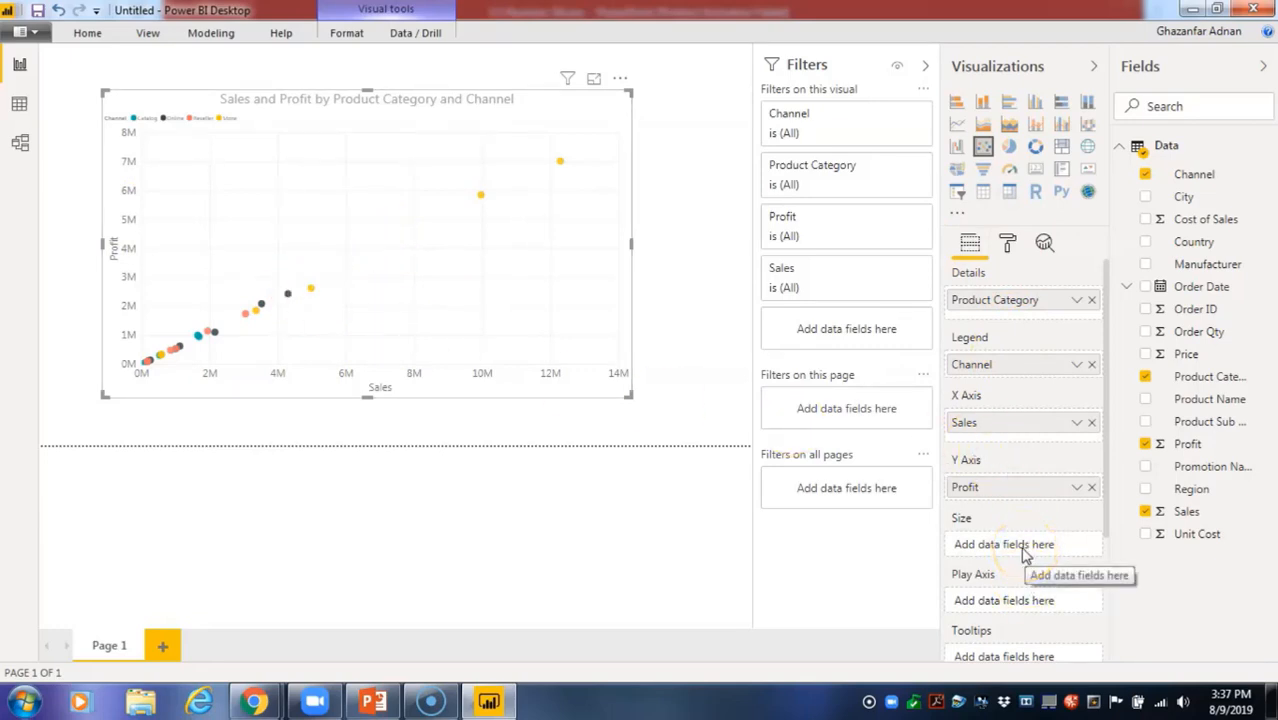
Turn the scatter chart into a bubble chart by sizing its points by Order Qty.
mouse_move(314, 293)
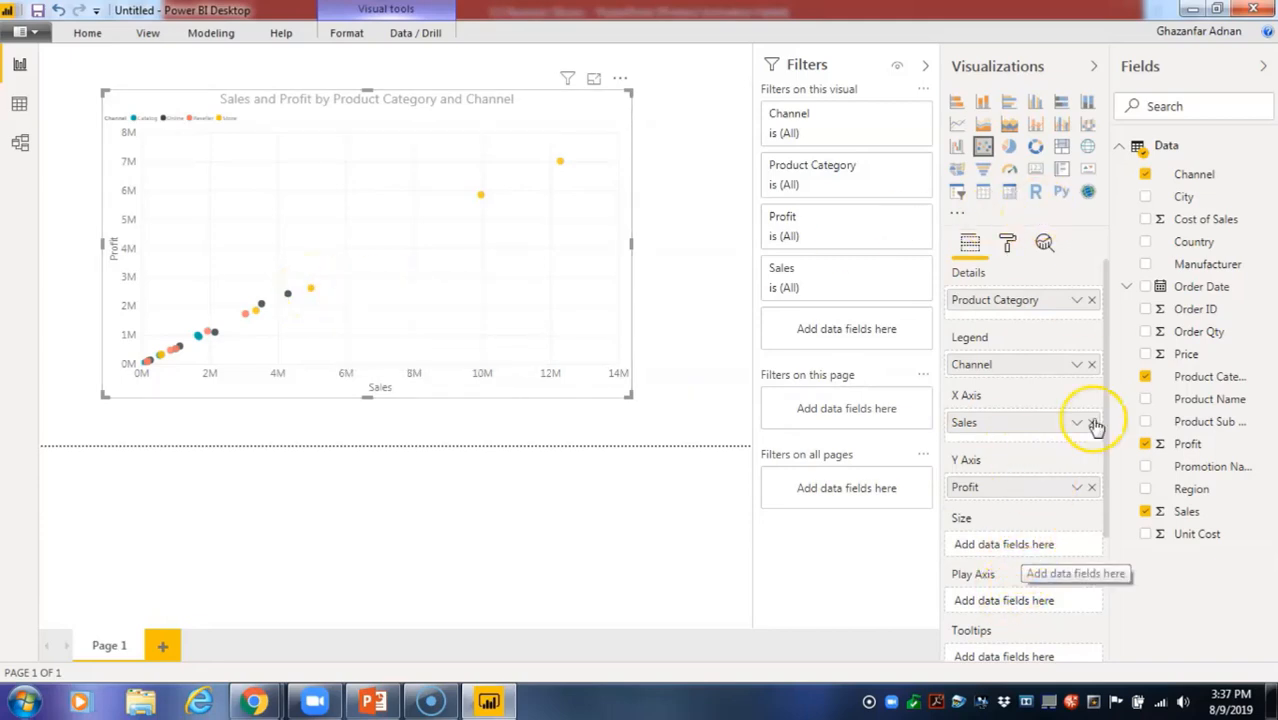
left_click_drag(1226, 335, 1050, 545)
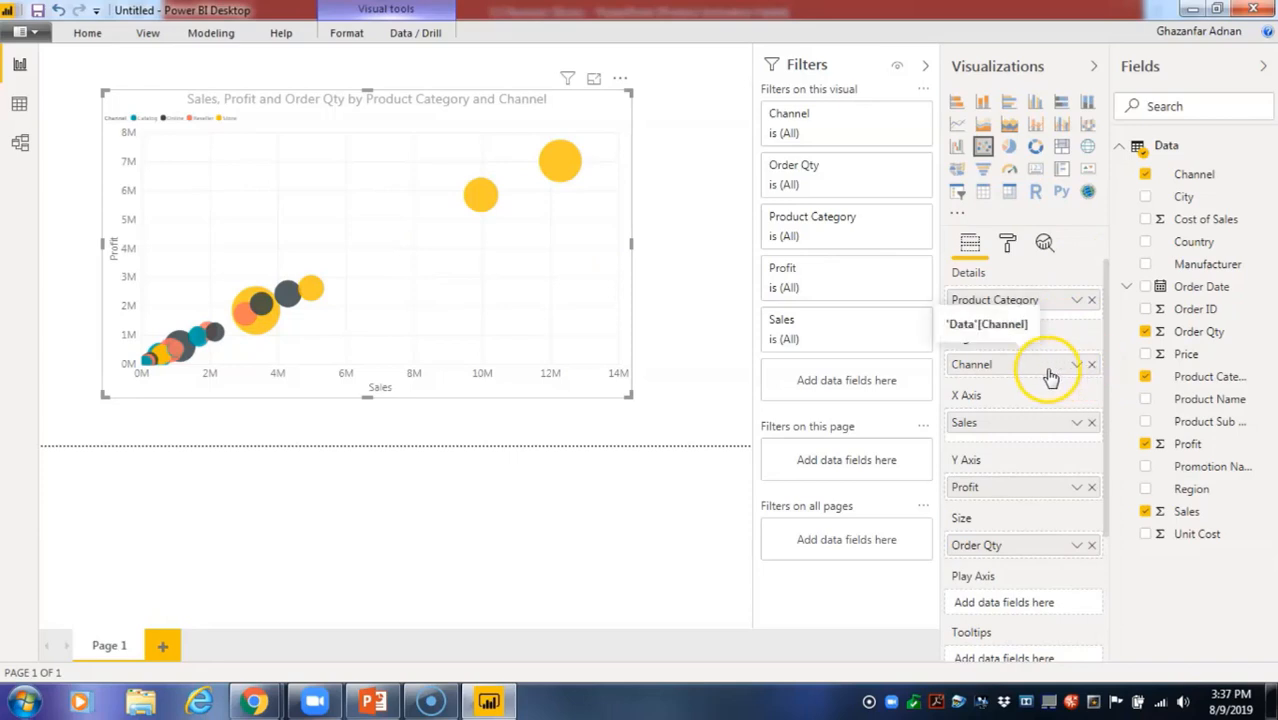
Move Channel from the legend into the details below Product Category and show the bubbles at the Channel level.
left_click_drag(1033, 371, 1029, 309)
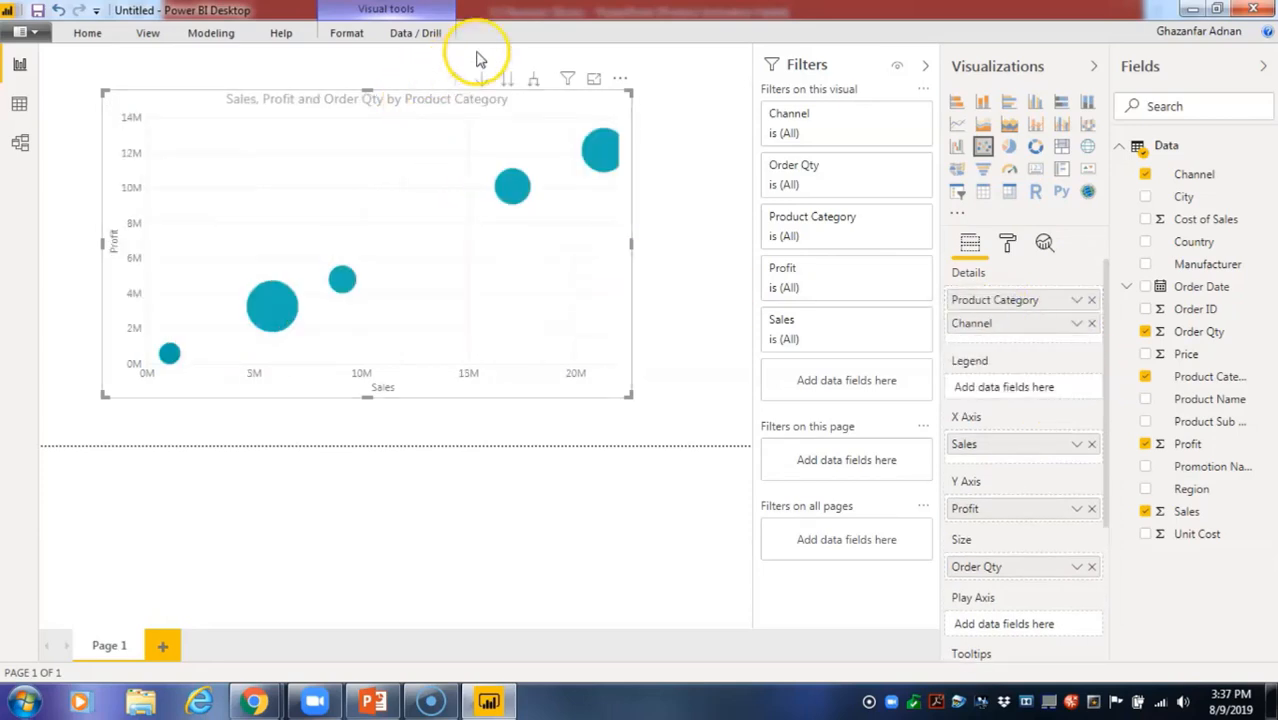
left_click(510, 80)
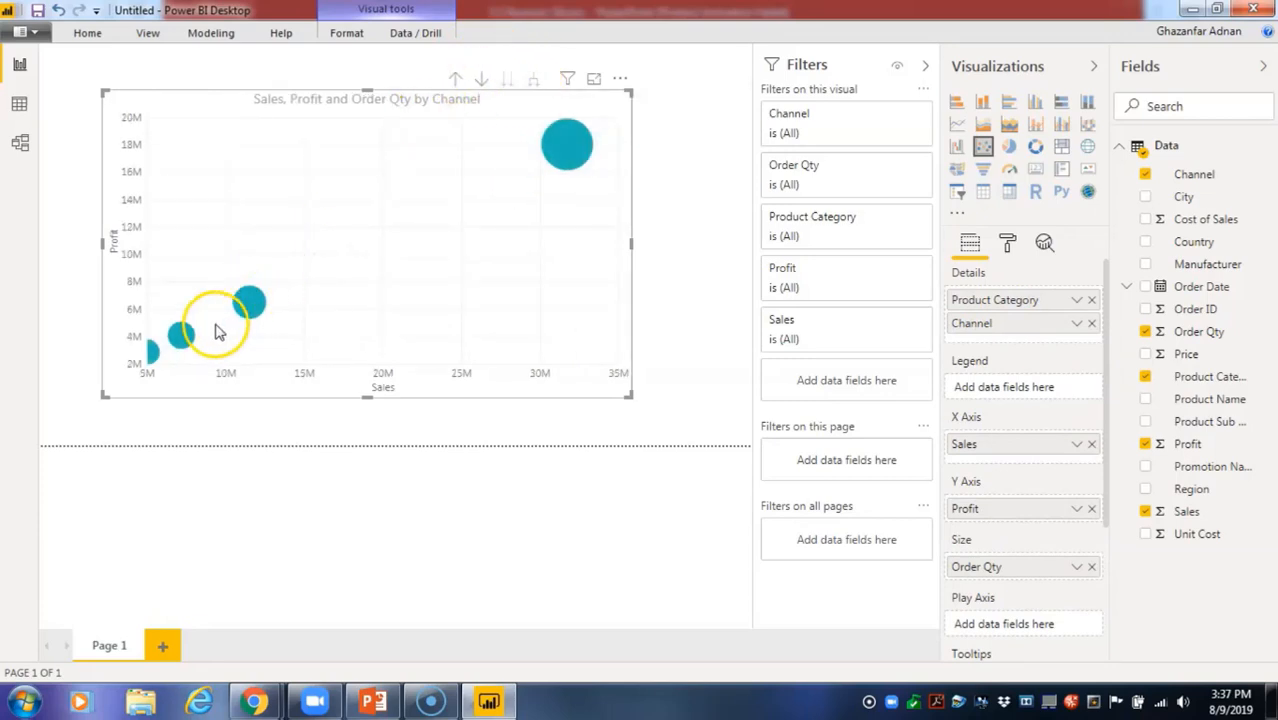
Reposition the bubble chart slightly, make it wider and shorter, and remove both Channel and Product Category from its details.
mouse_move(214, 328)
left_mouse_down()
mouse_move(311, 305)
mouse_move(260, 288)
mouse_move(228, 342)
left_mouse_up()
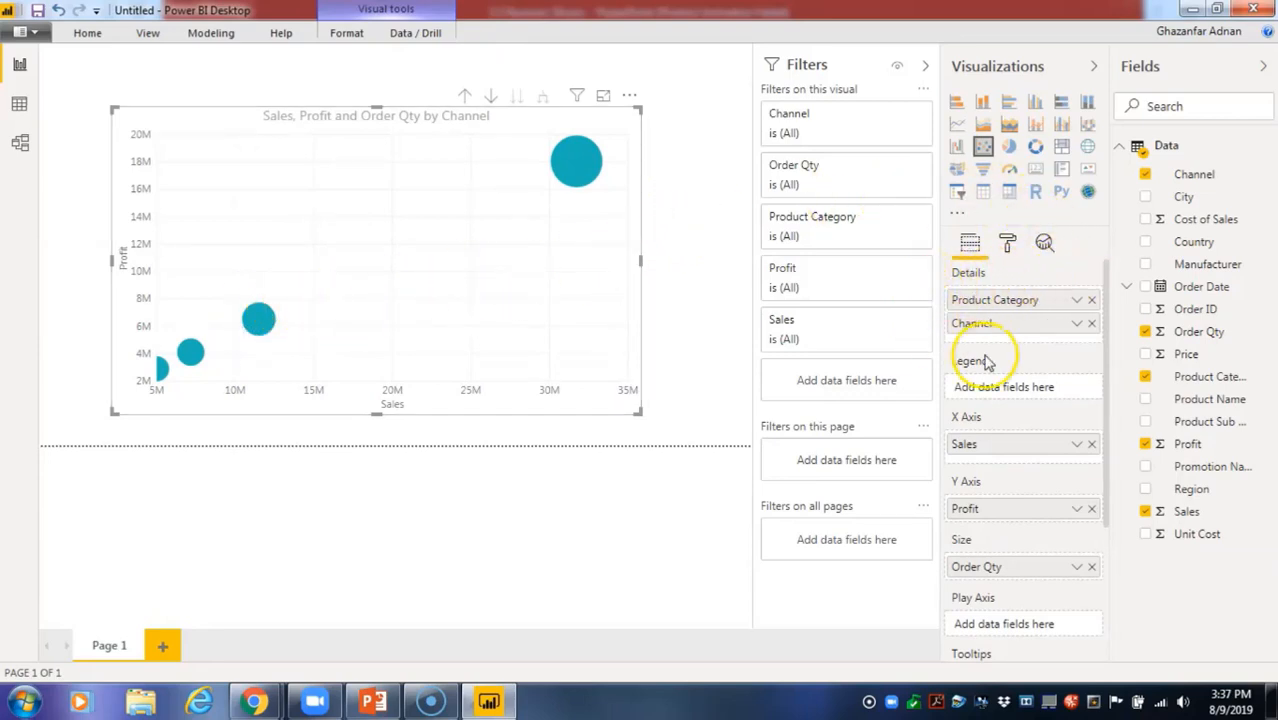
left_click_drag(641, 110, 676, 129)
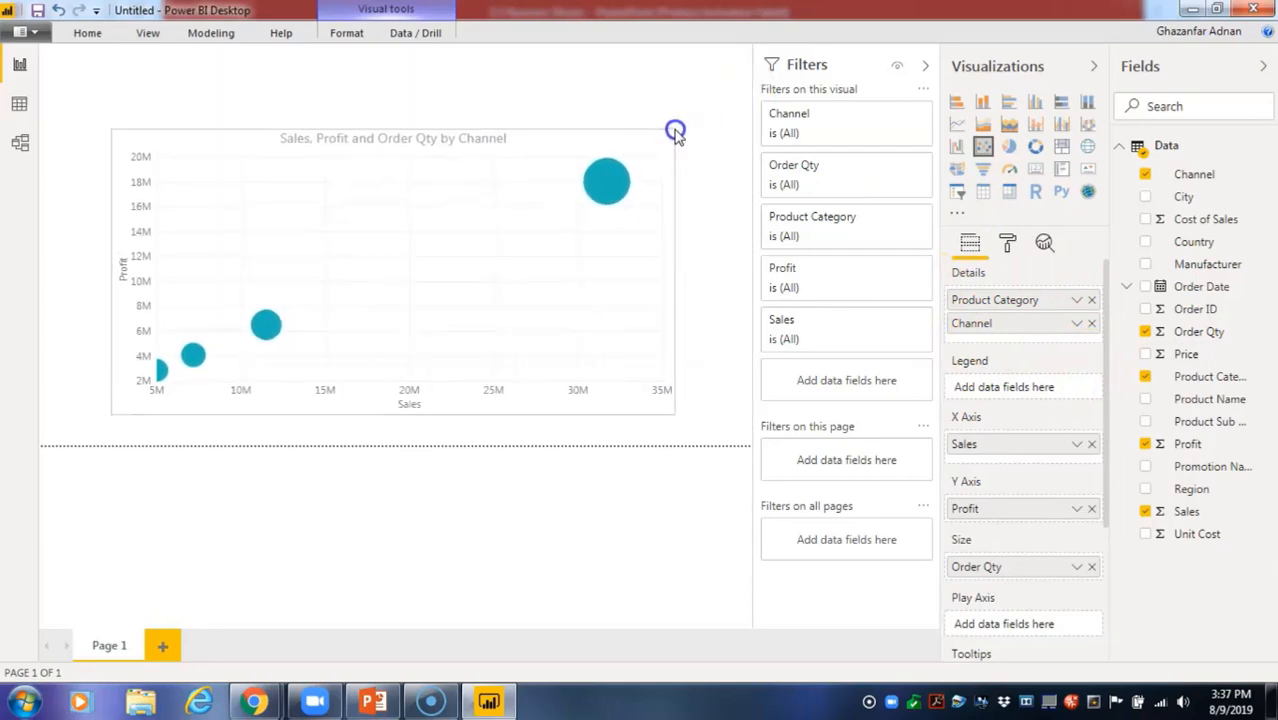
left_click(1093, 324)
left_click(1091, 301)
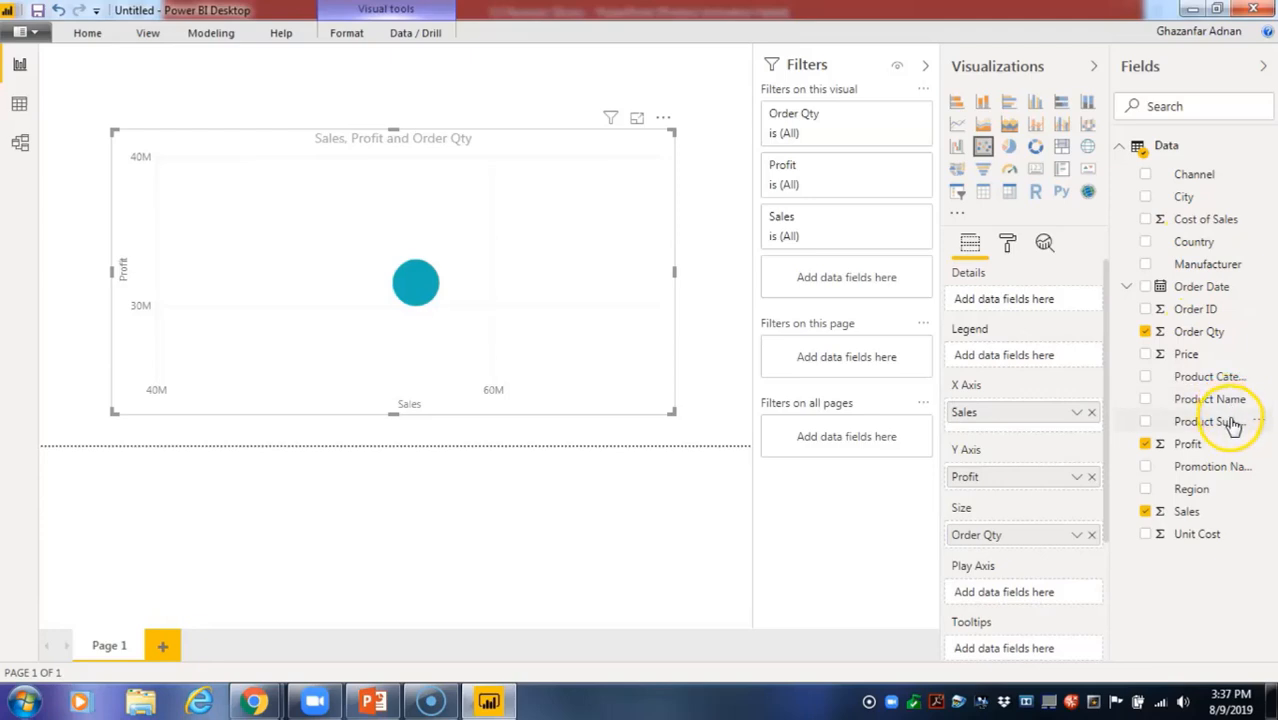
Try Product Sub Category as the bubble chart's details and remove it again.
left_click_drag(1232, 432, 1055, 308)
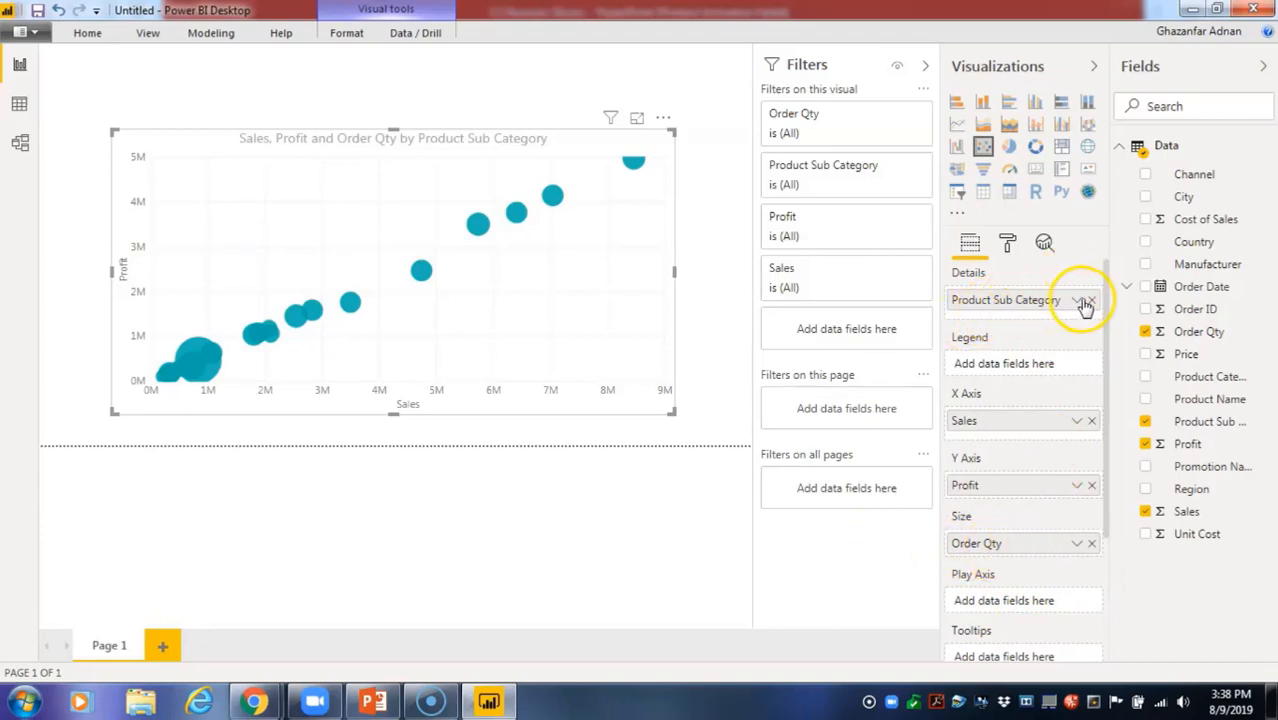
left_click(1092, 302)
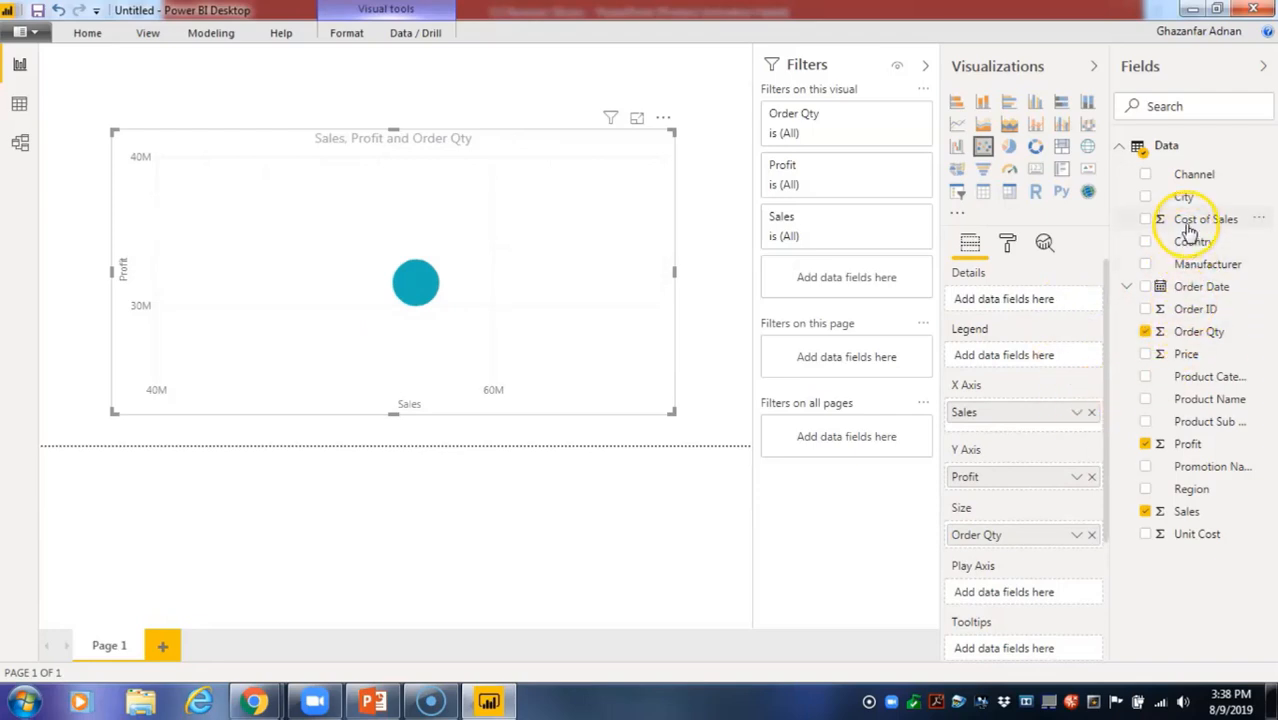
Group Cost of Sales with Country in a hierarchy and break the bubble chart down by Channel as its details.
left_click_drag(1192, 221, 1157, 242)
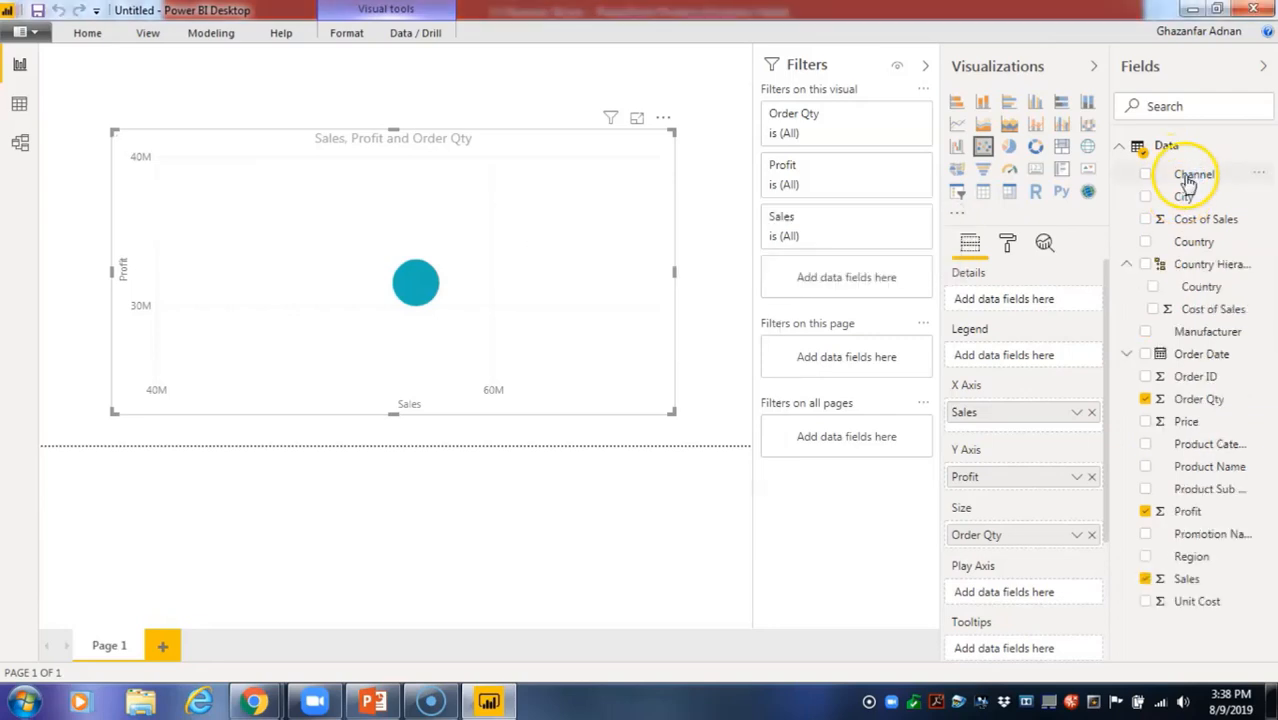
left_click_drag(1057, 297, 1034, 306)
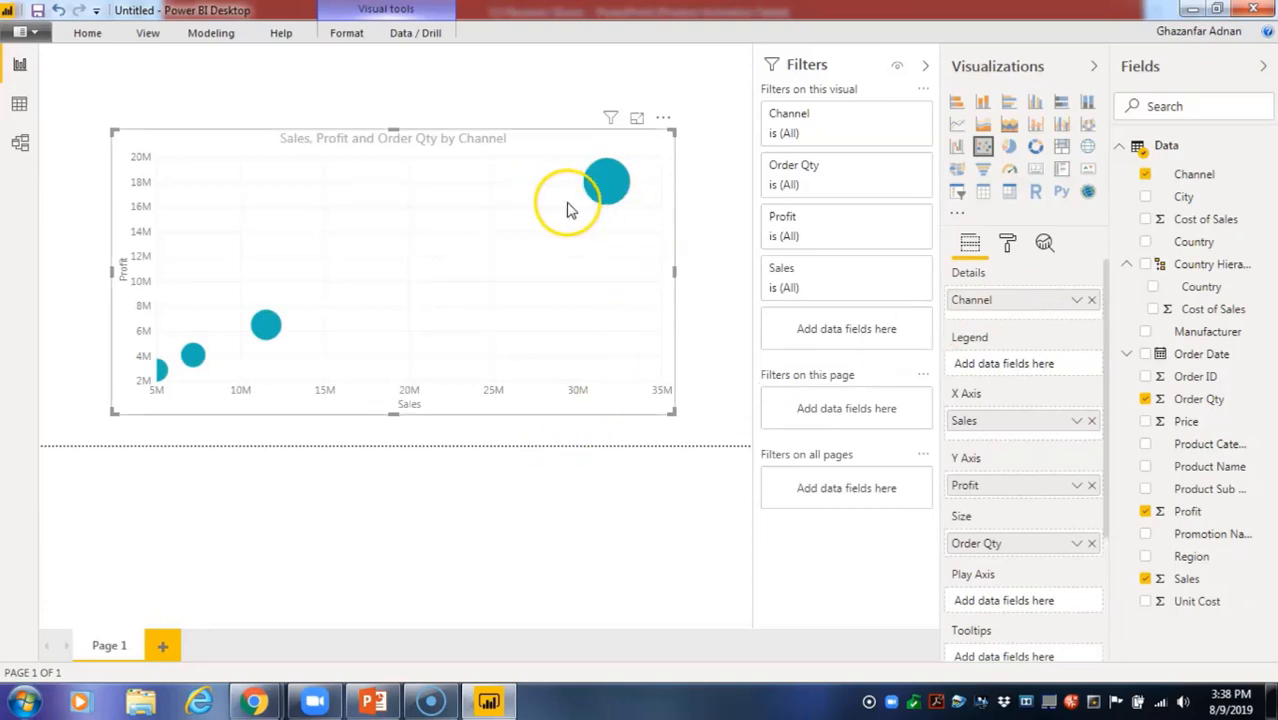
Replace Channel with Product Category as the bubble chart's details and widen the chart slightly.
left_click(1091, 299)
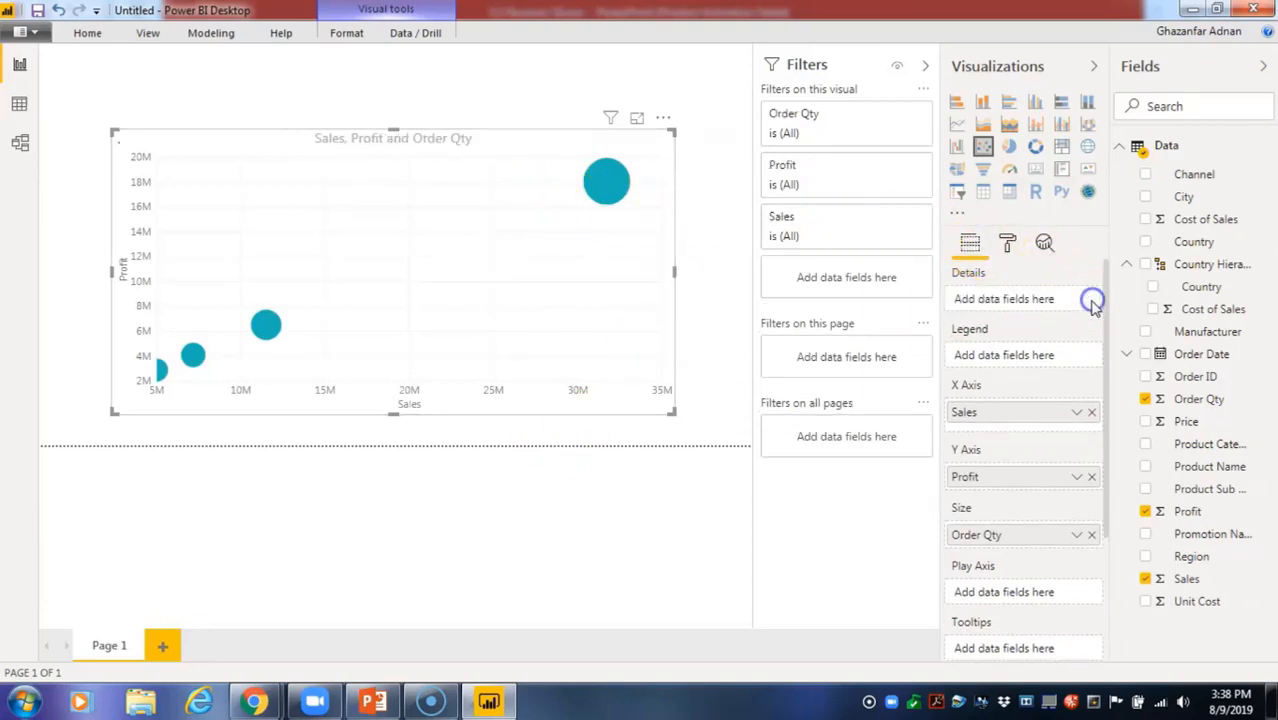
left_click_drag(1205, 444, 1015, 303)
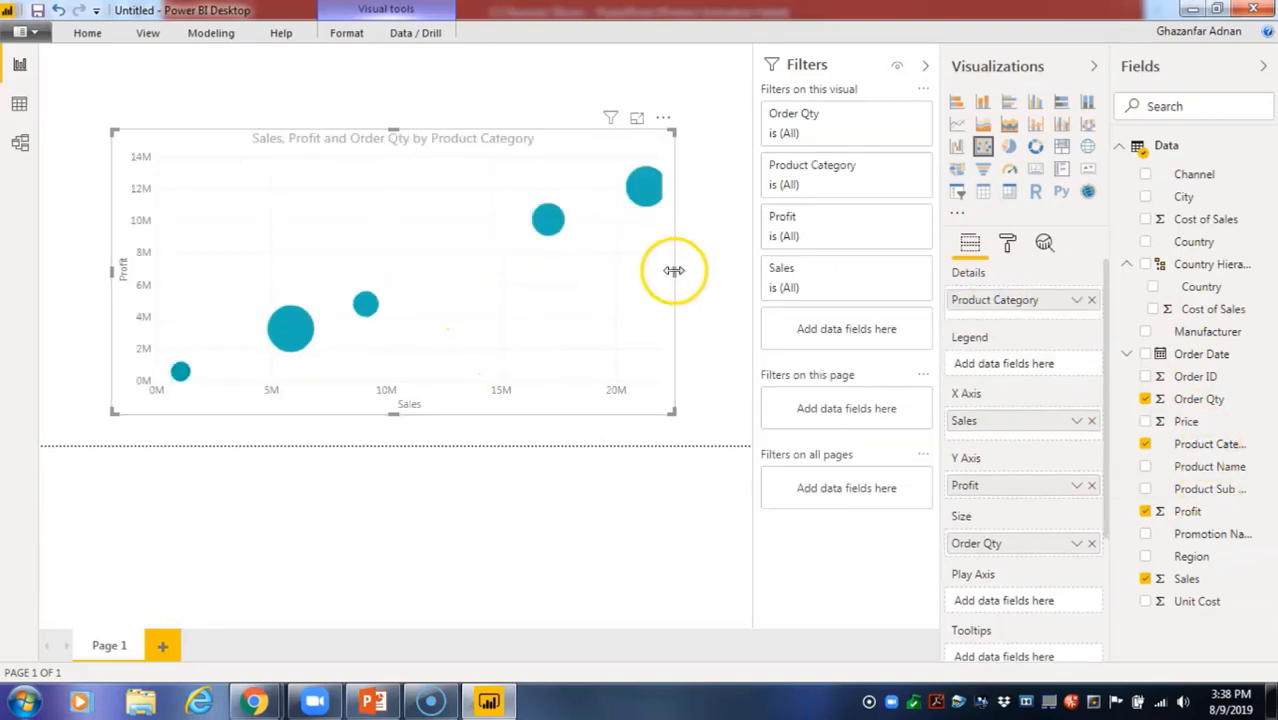
left_click_drag(673, 270, 728, 270)
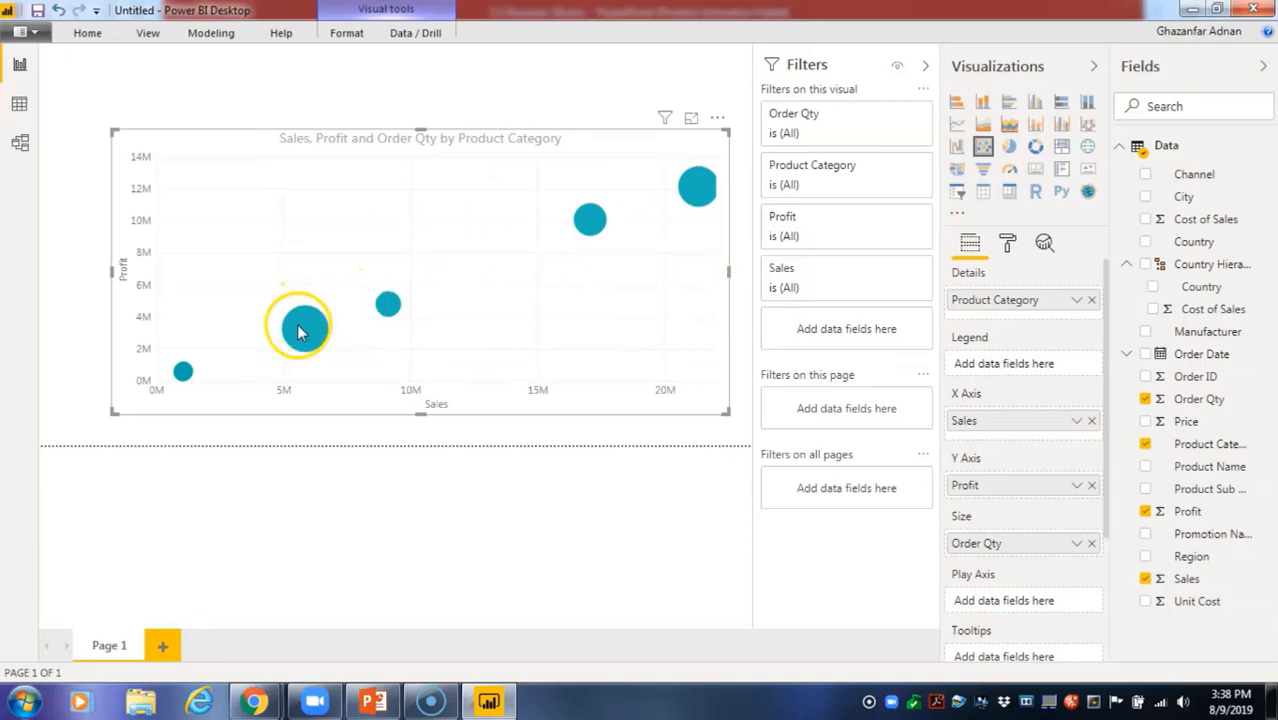
mouse_move(388, 305)
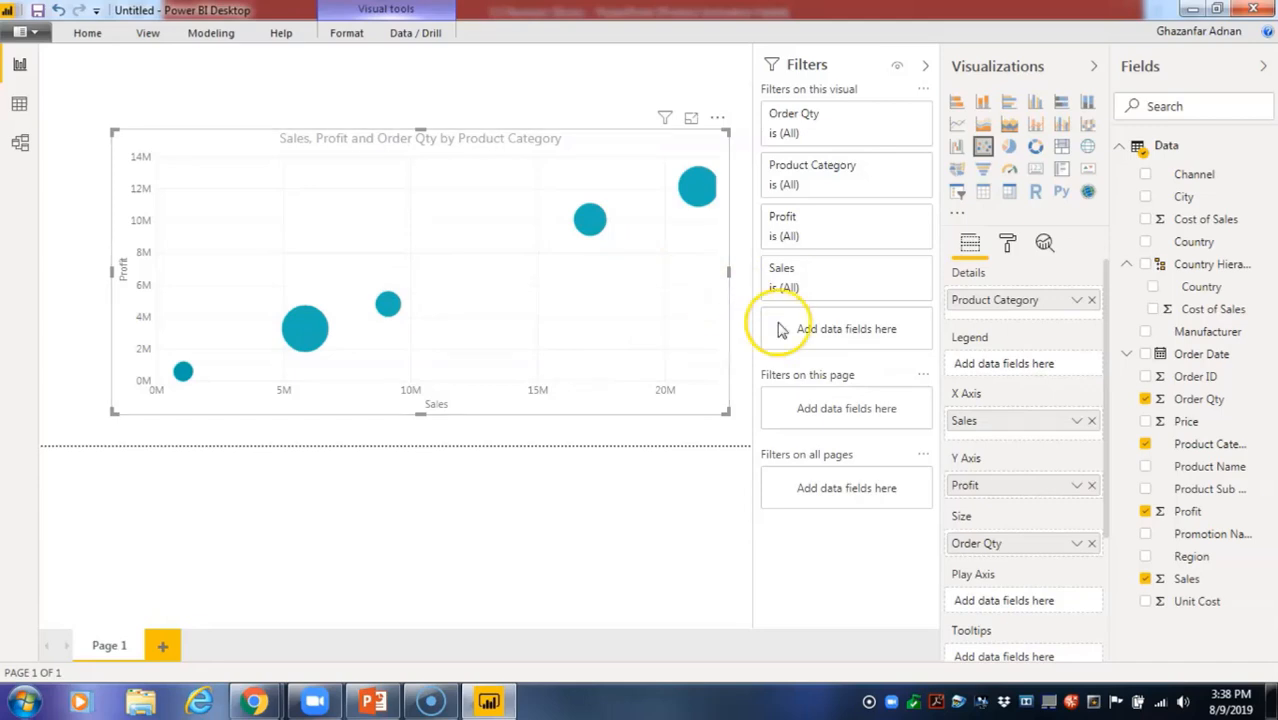
Set Order Date as the bubble chart's play axis and move the chart to the page's upper-left corner.
scroll(993, 600, "down", 2)
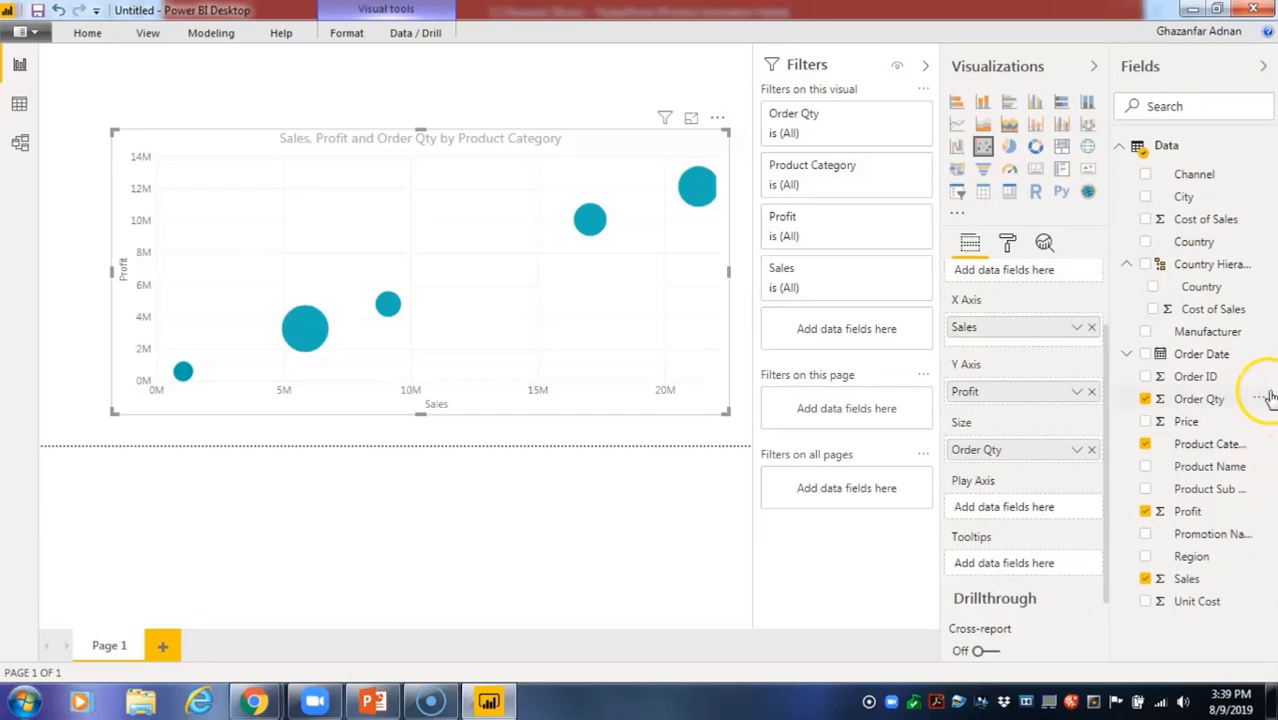
left_click_drag(1224, 366, 1058, 515)
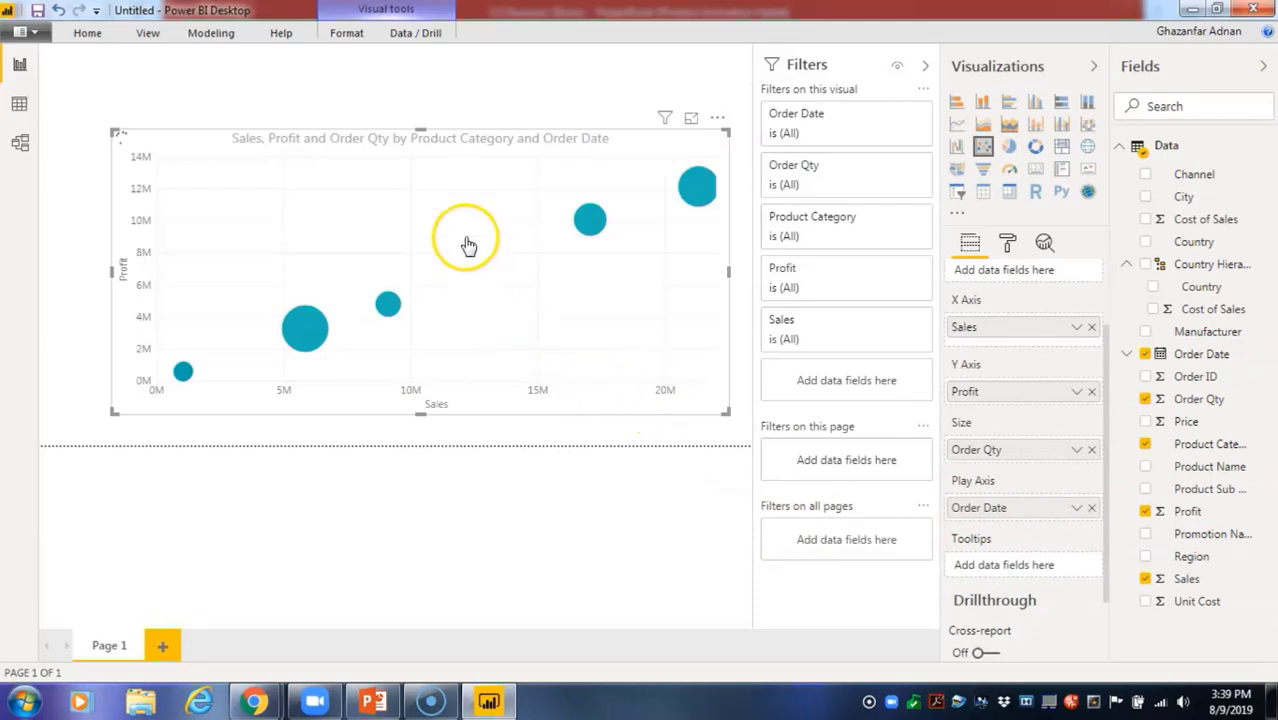
left_click(402, 196)
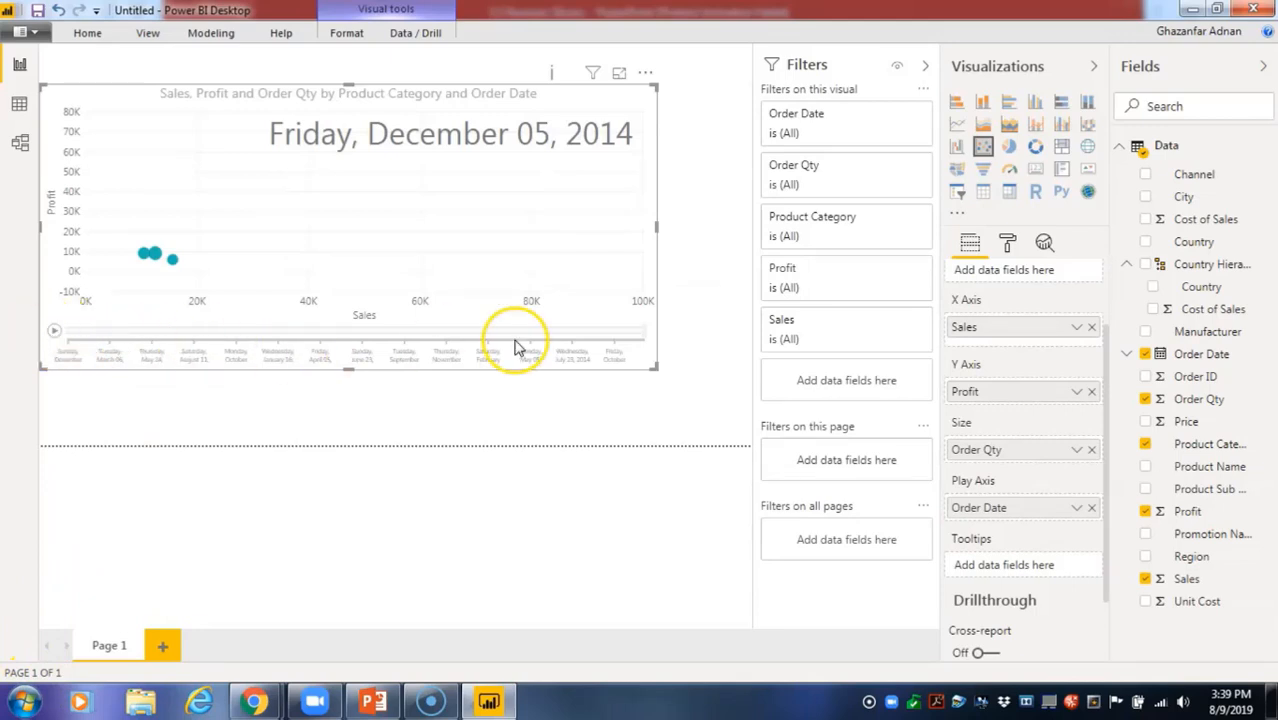
Play and pause the Order Date animation of the bubble chart and remove Order Date from its play axis.
left_click(57, 332)
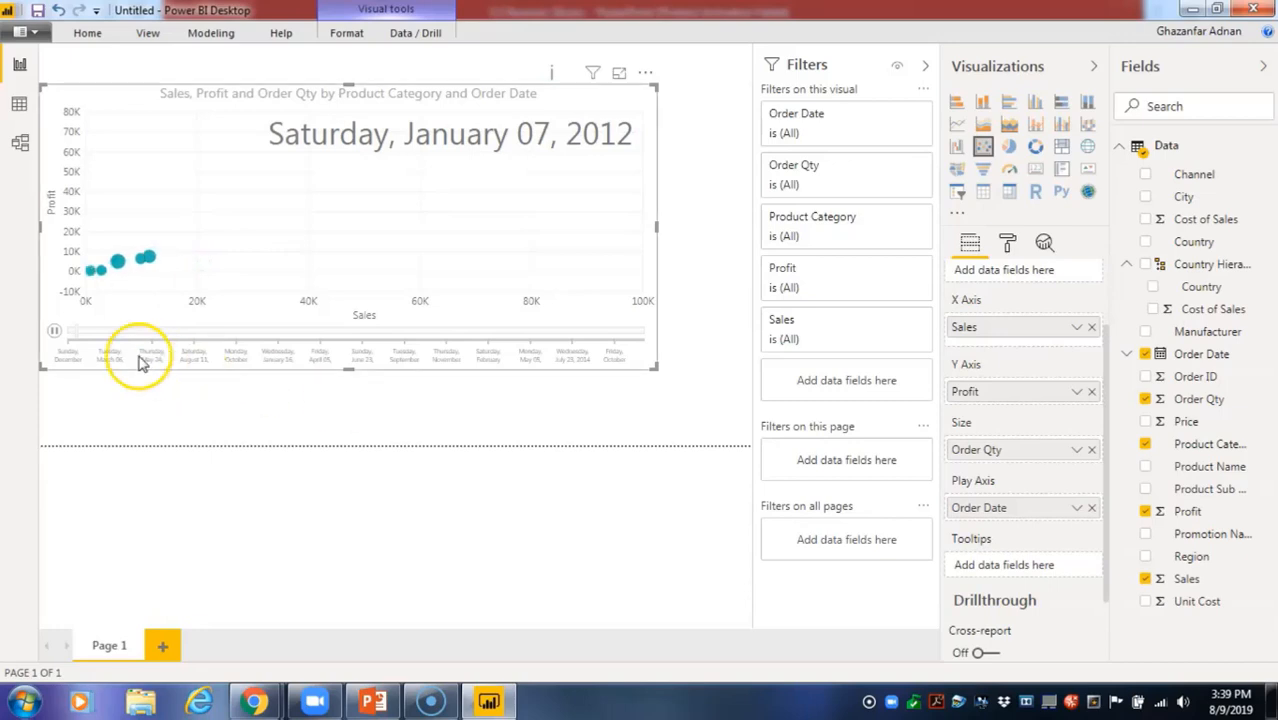
left_click(66, 334)
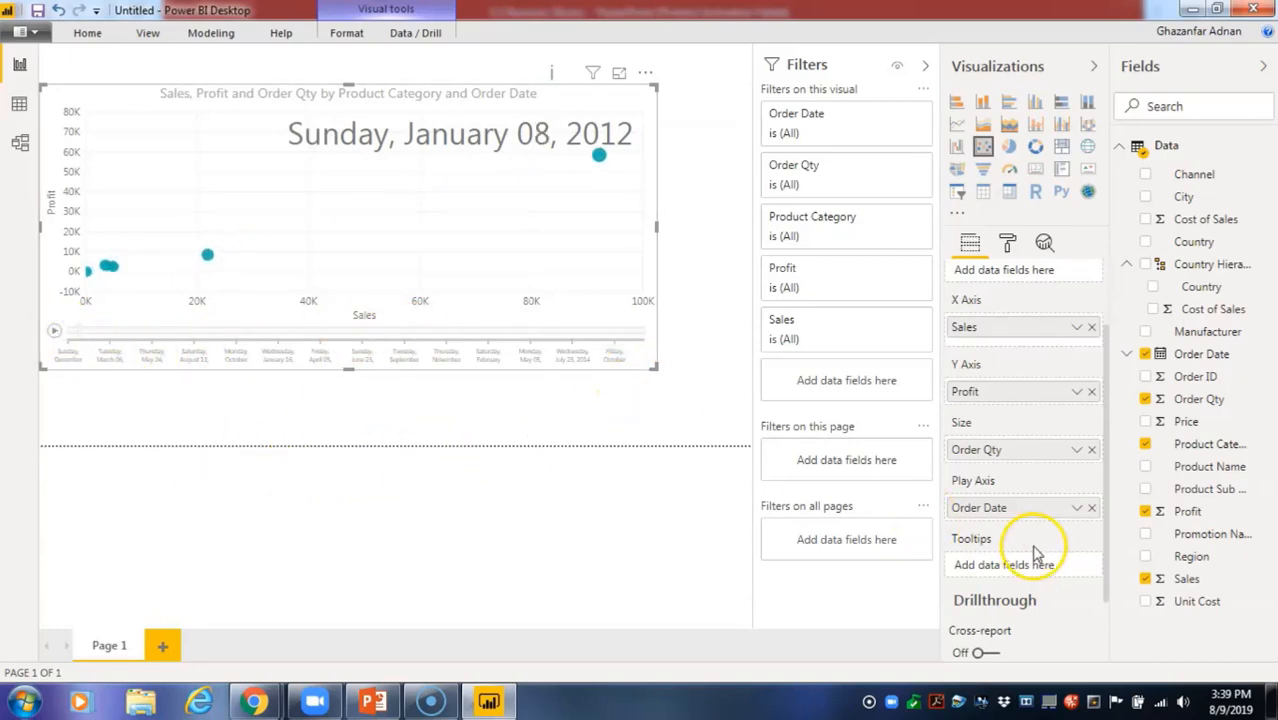
left_click(1091, 508)
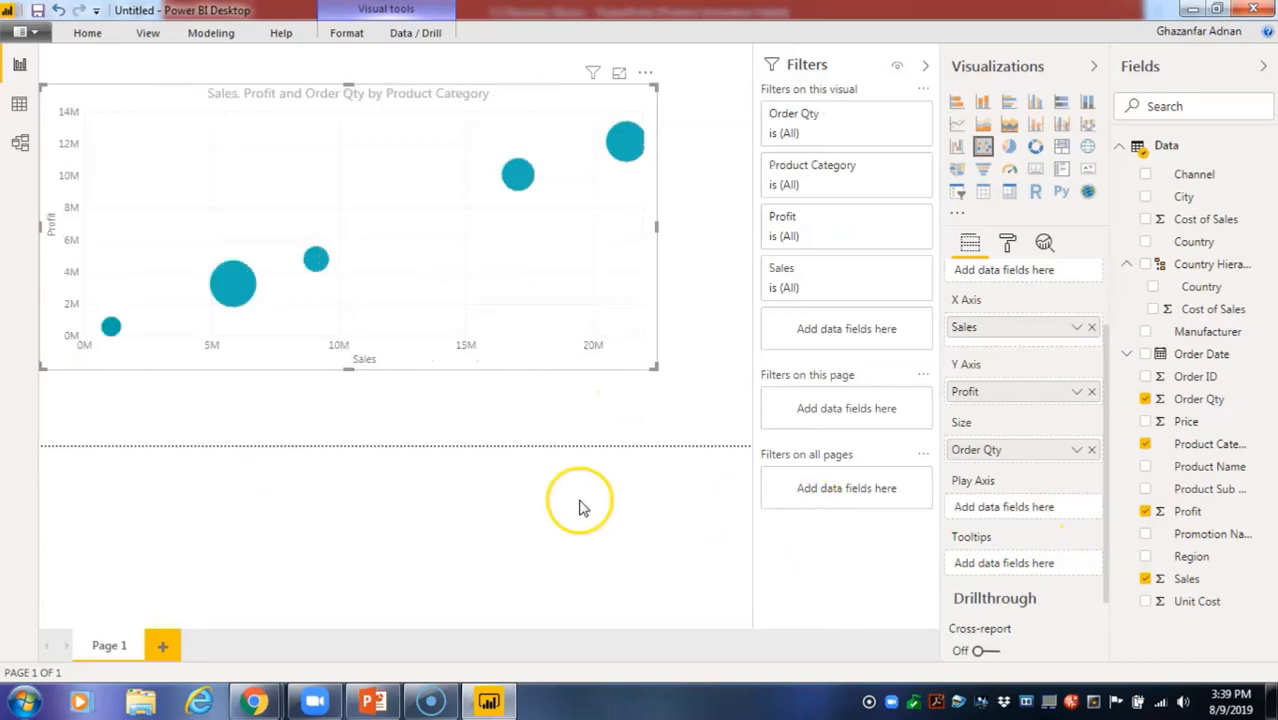
Look over the bubble chart's analytics line options and try an X-axis constant line, removing it again.
left_click(1044, 244)
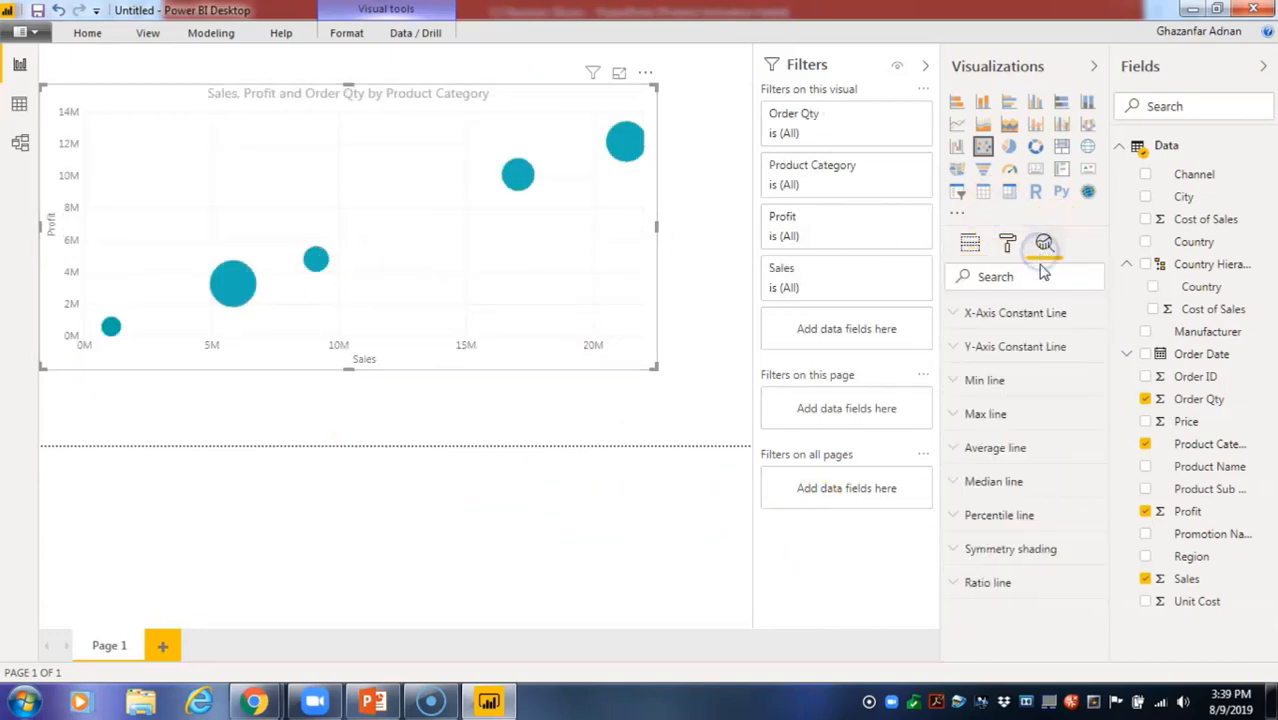
left_click(998, 381)
left_click(998, 381)
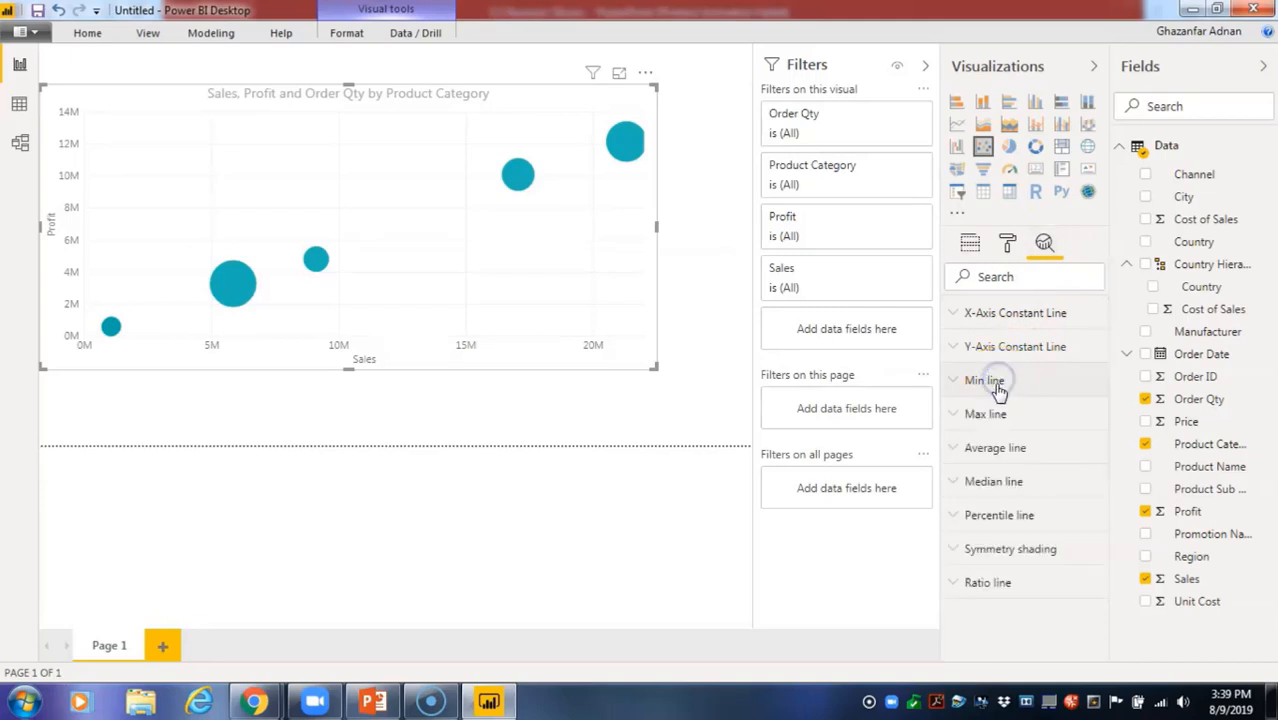
left_click(1005, 584)
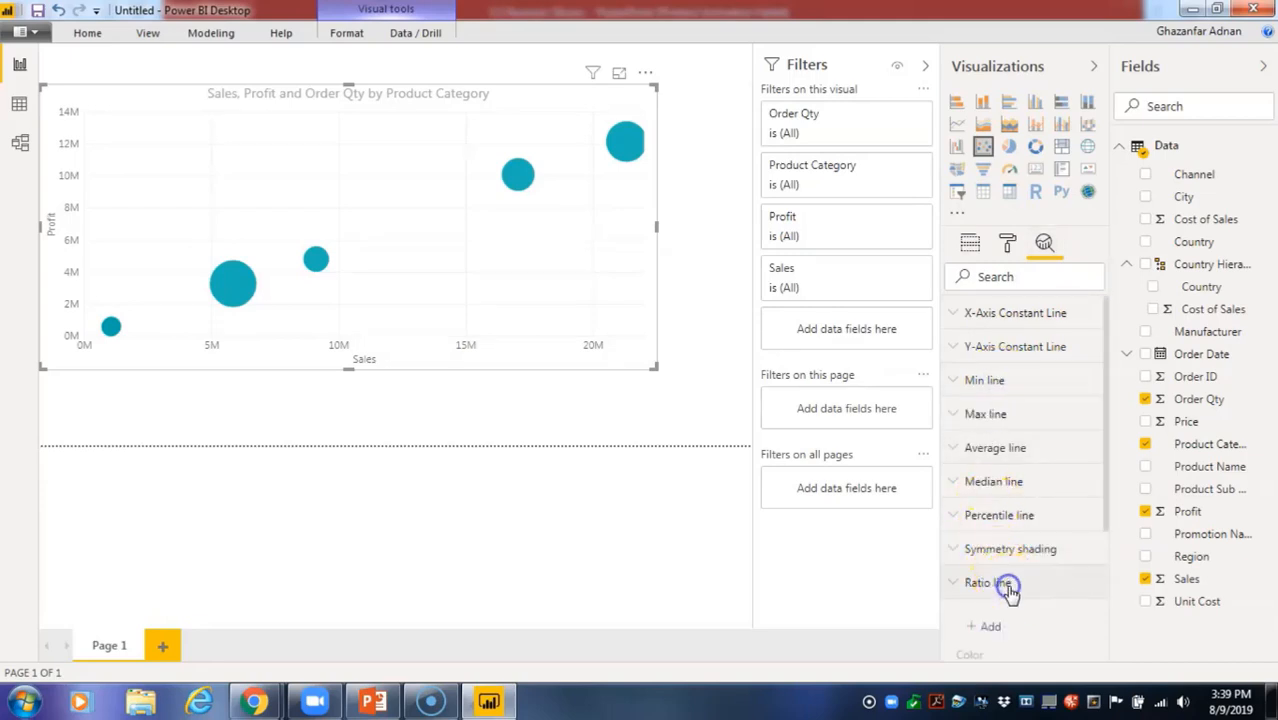
scroll(1006, 575, "up", 3)
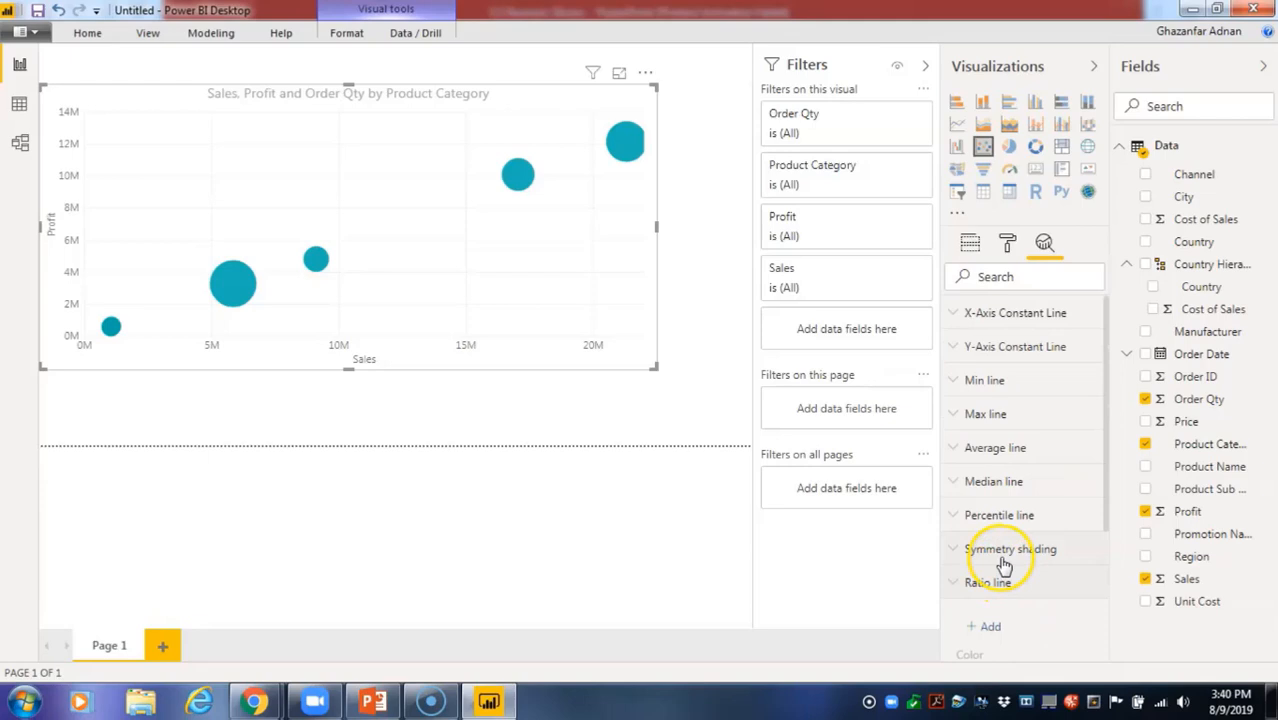
left_click(979, 320)
left_click(979, 357)
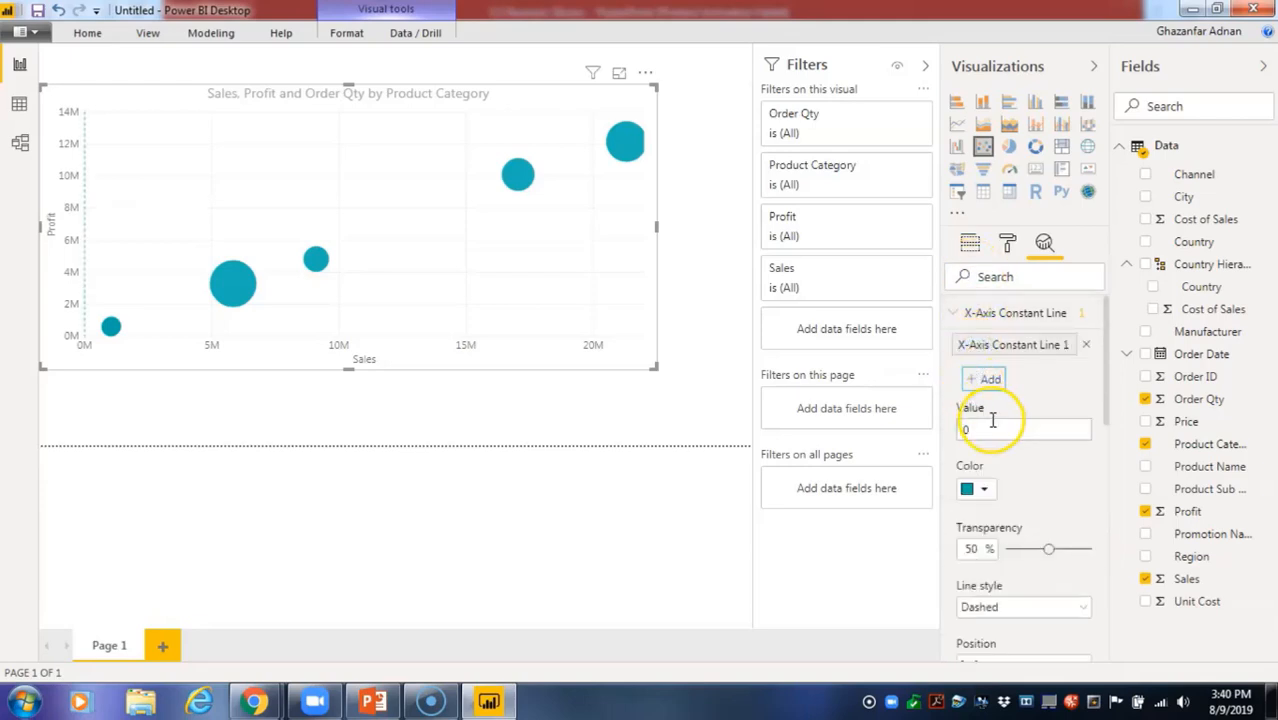
left_click(1087, 346)
left_click(980, 315)
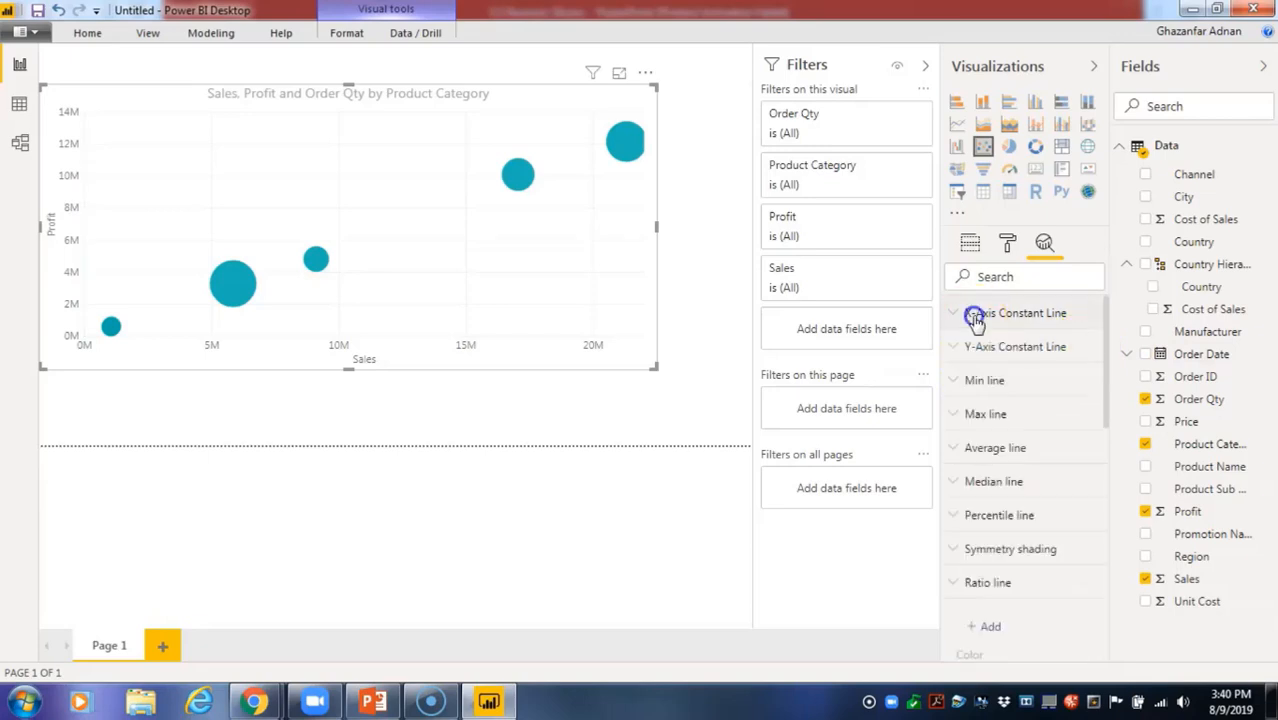
Move Product Category from the bubble chart's details to its X axis and remove Sales from that axis.
left_click(967, 246)
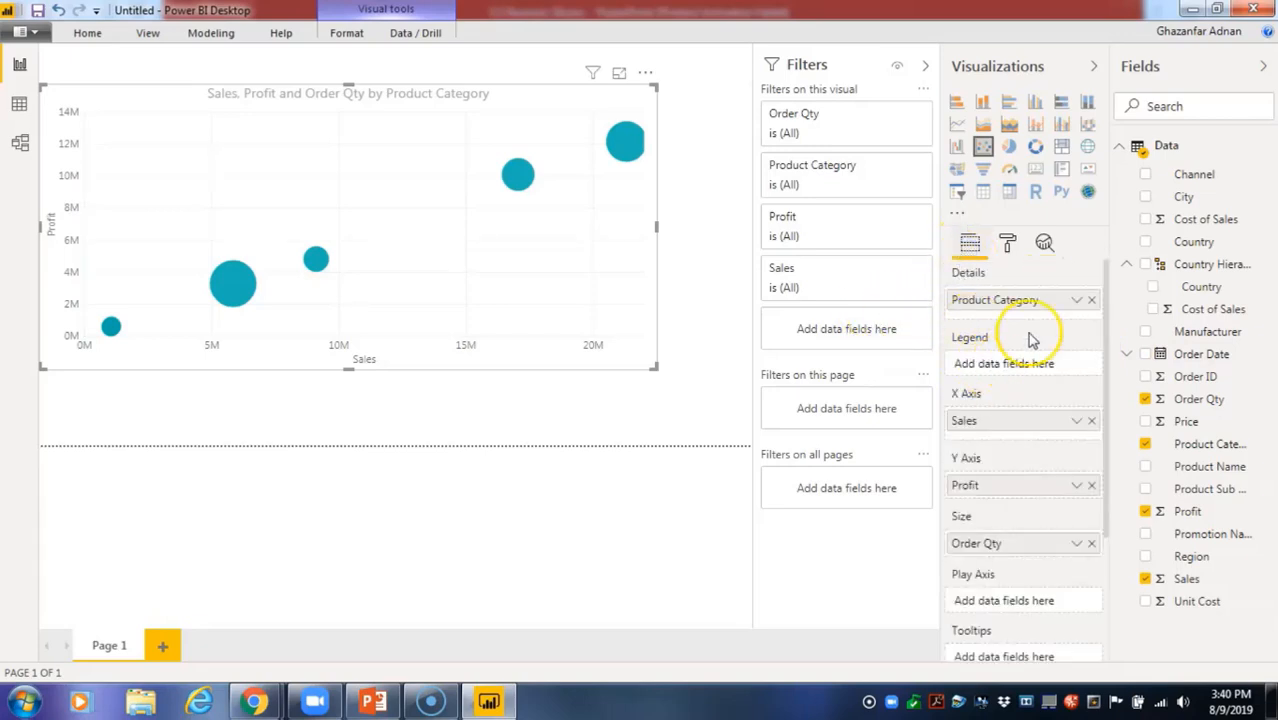
left_click(1076, 301)
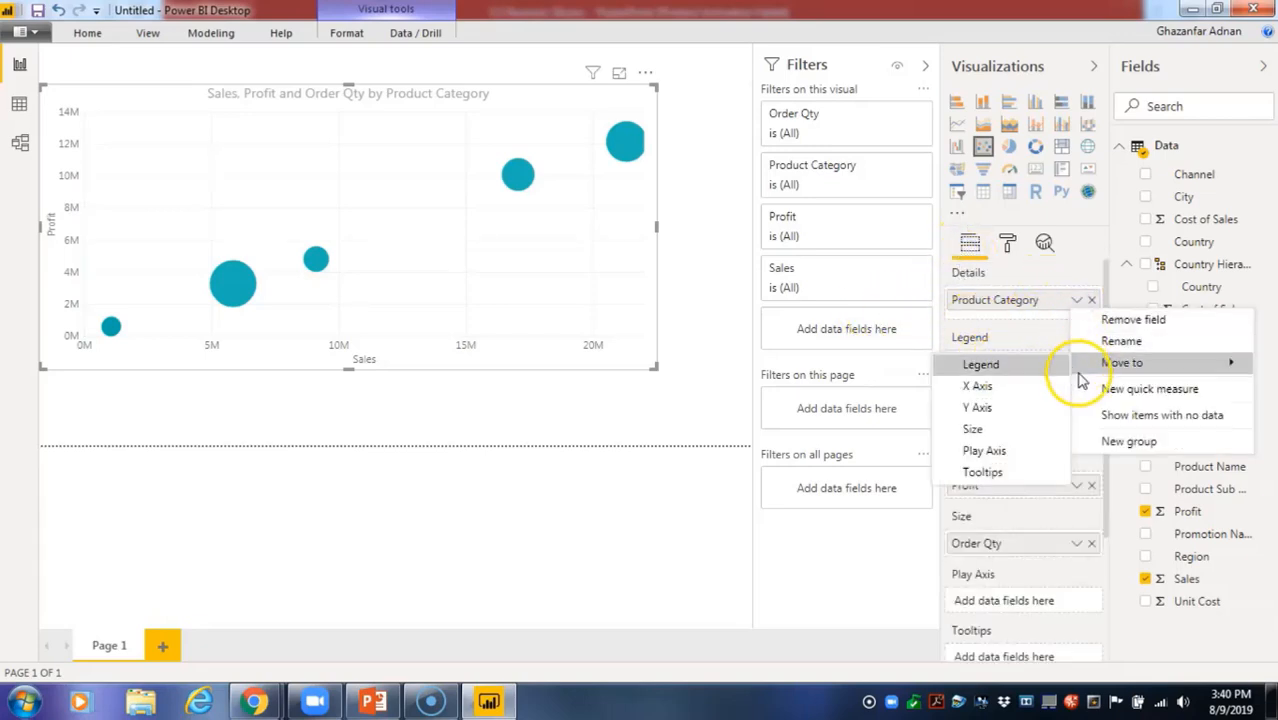
mouse_move(1102, 362)
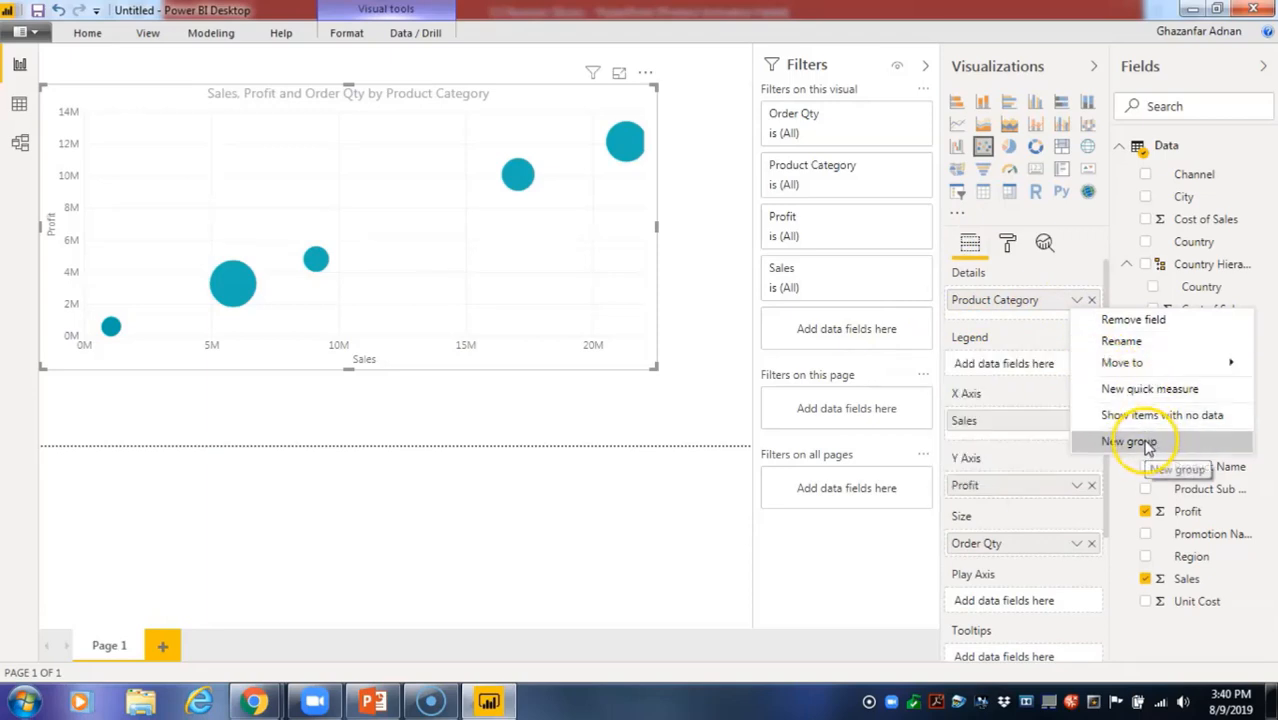
mouse_move(1150, 362)
left_click(1017, 389)
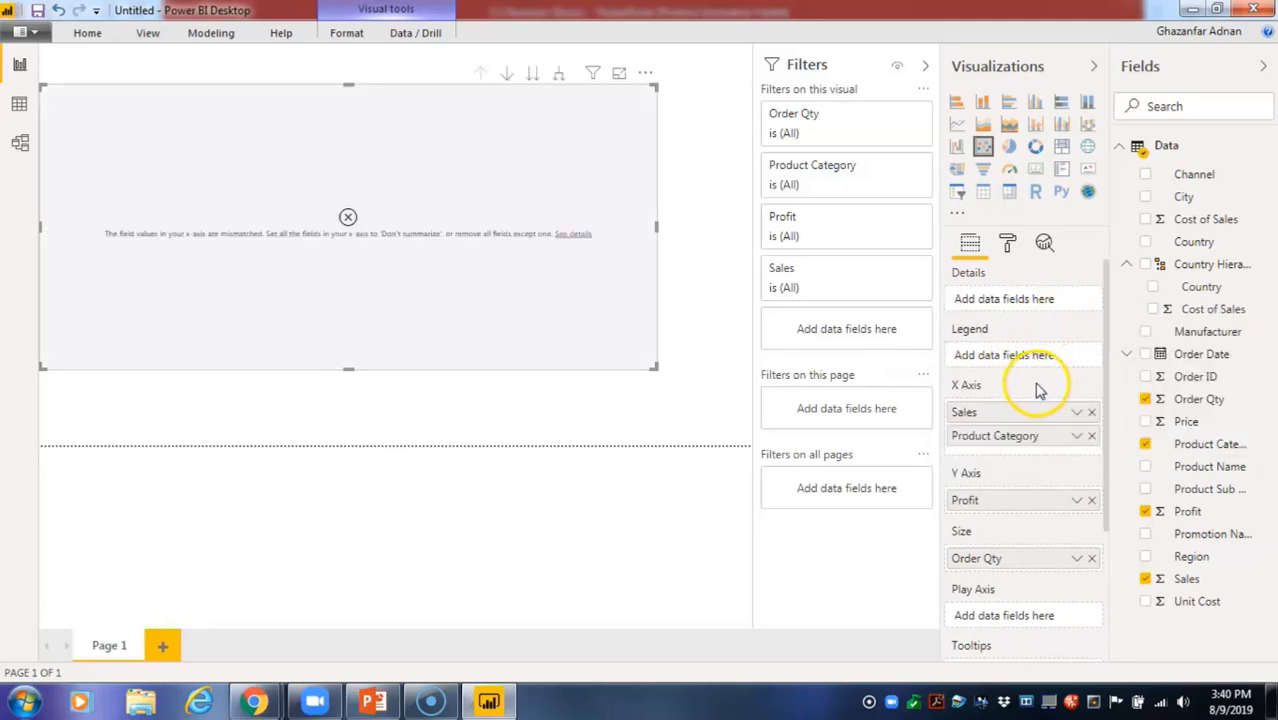
left_click(1091, 412)
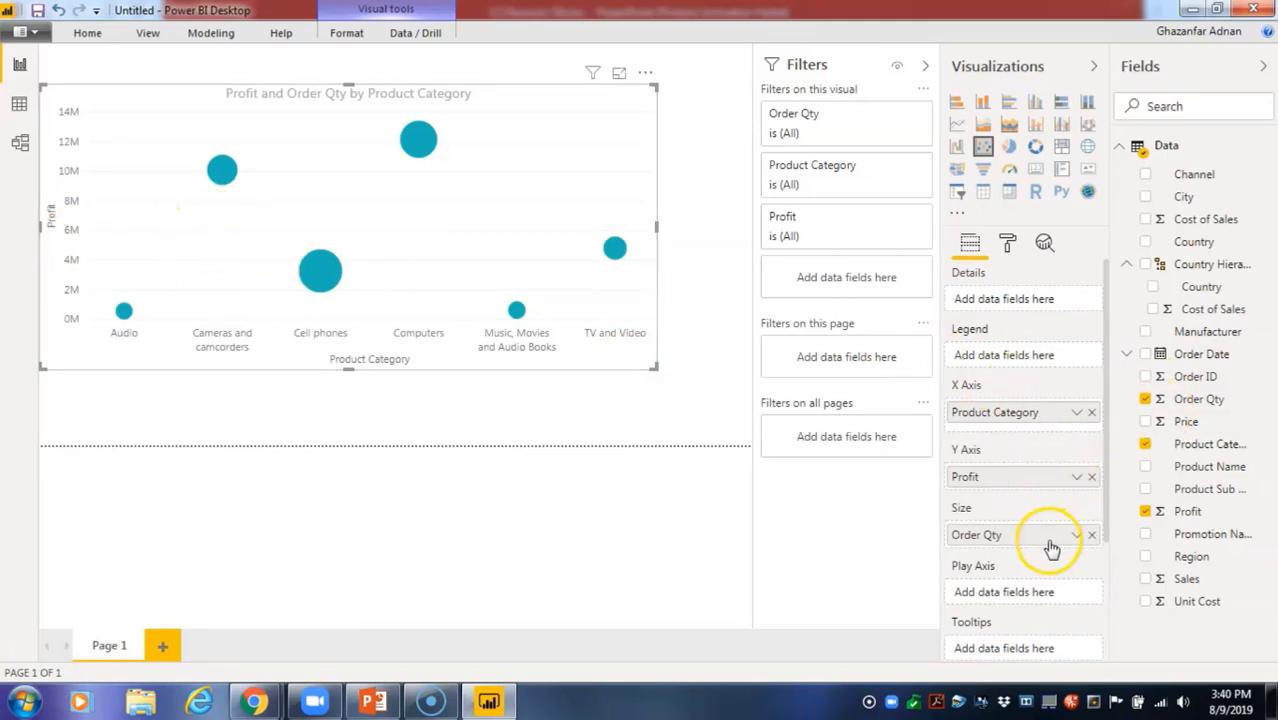
left_click(1078, 418)
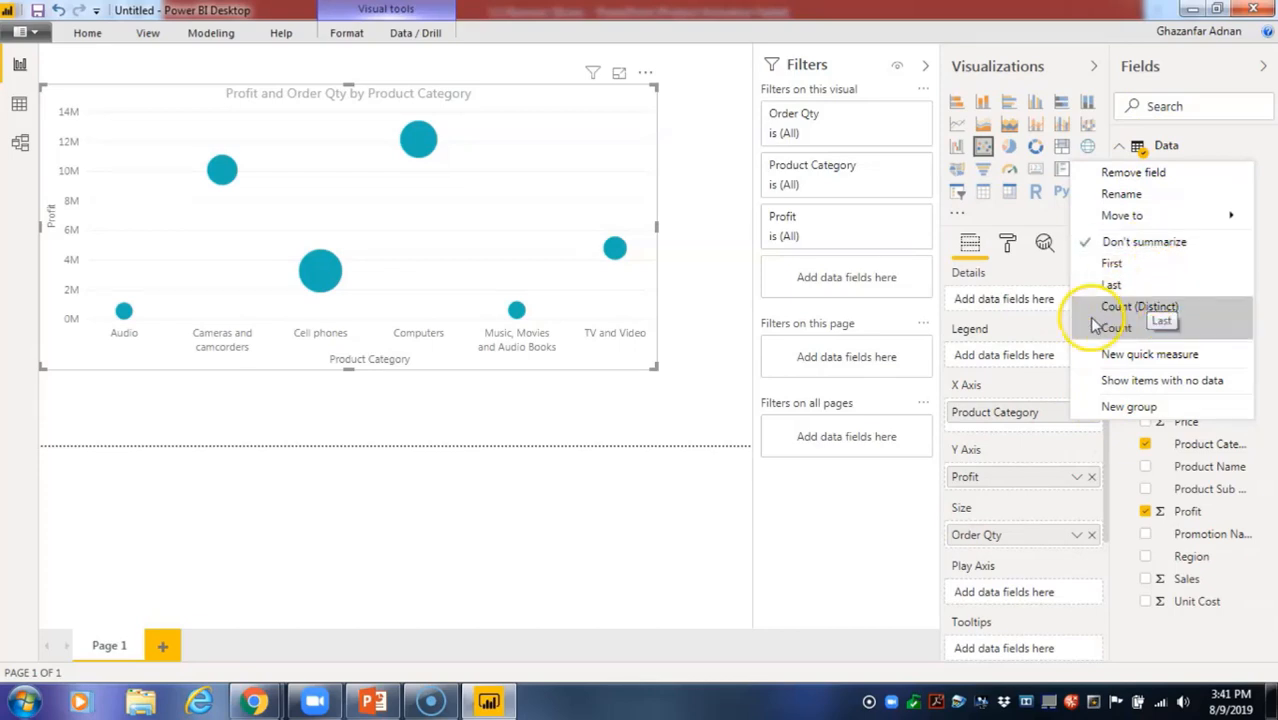
left_click(1002, 330)
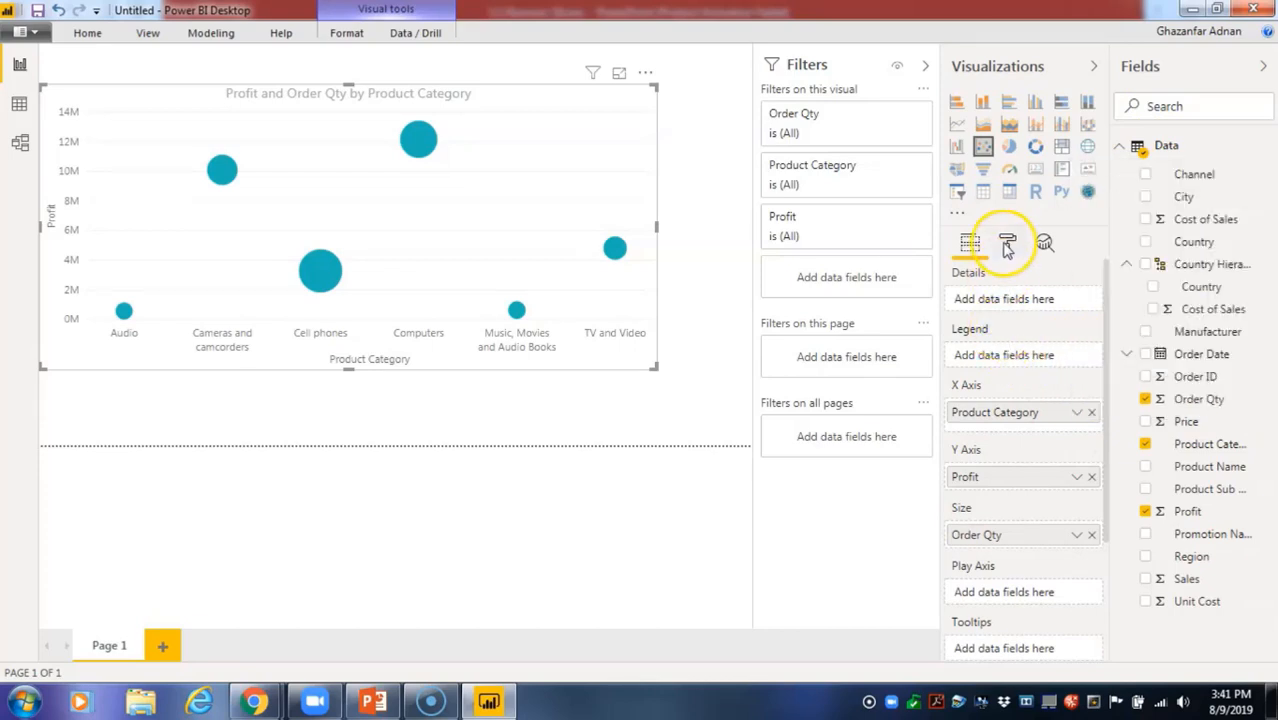